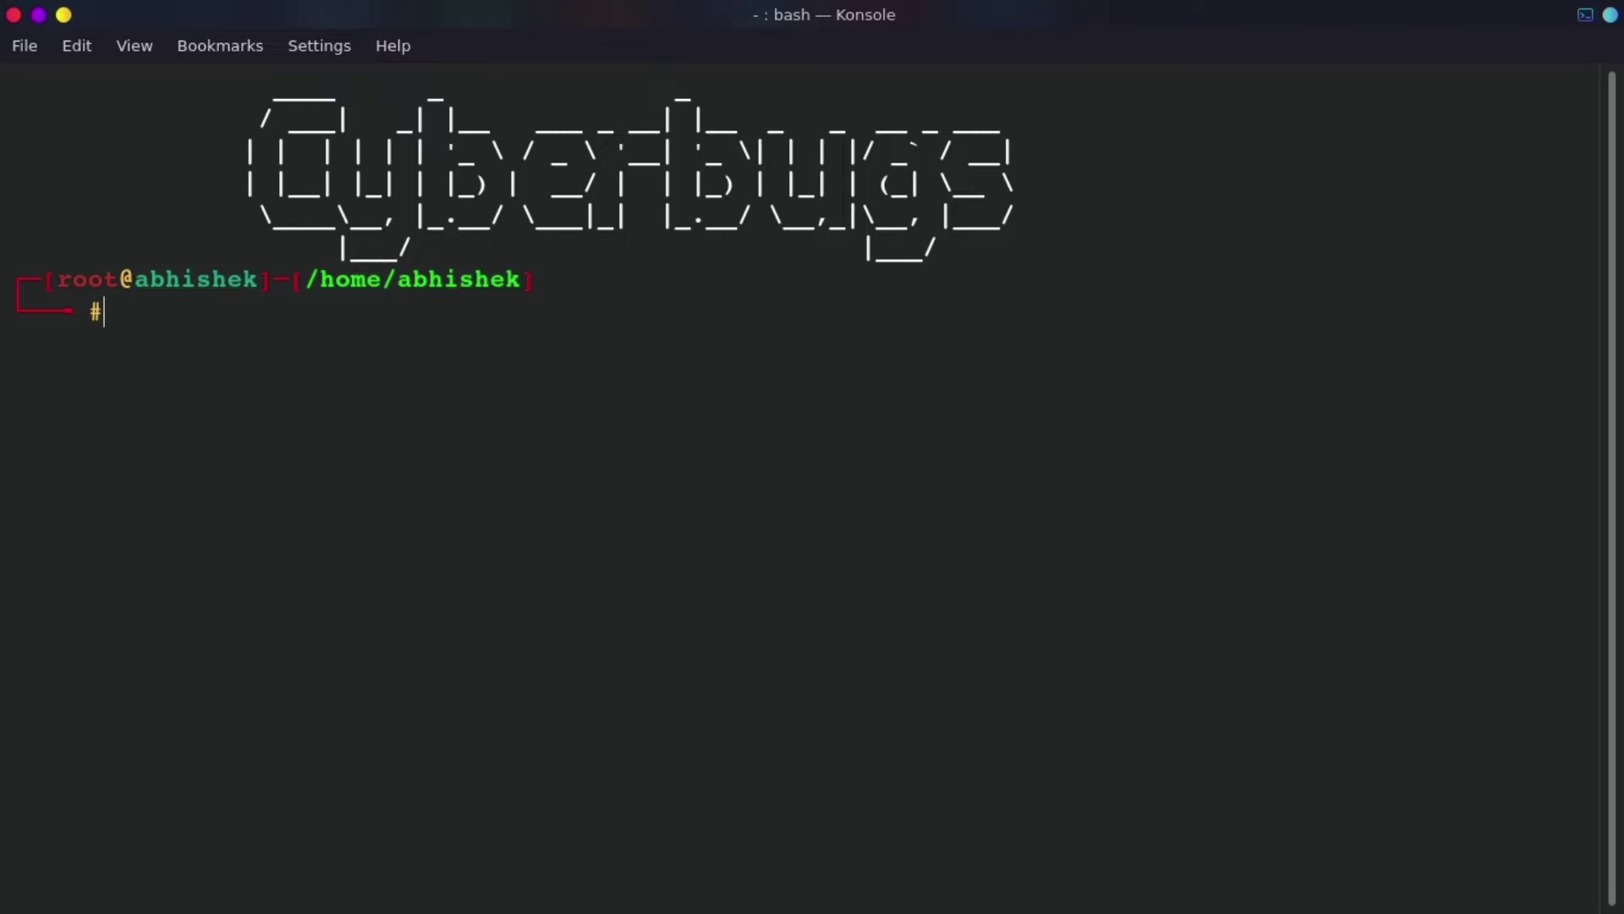
- Bring up the blank Untitled-2 note in VSCodium and dismiss the update notice
mouse_move(618, 912)
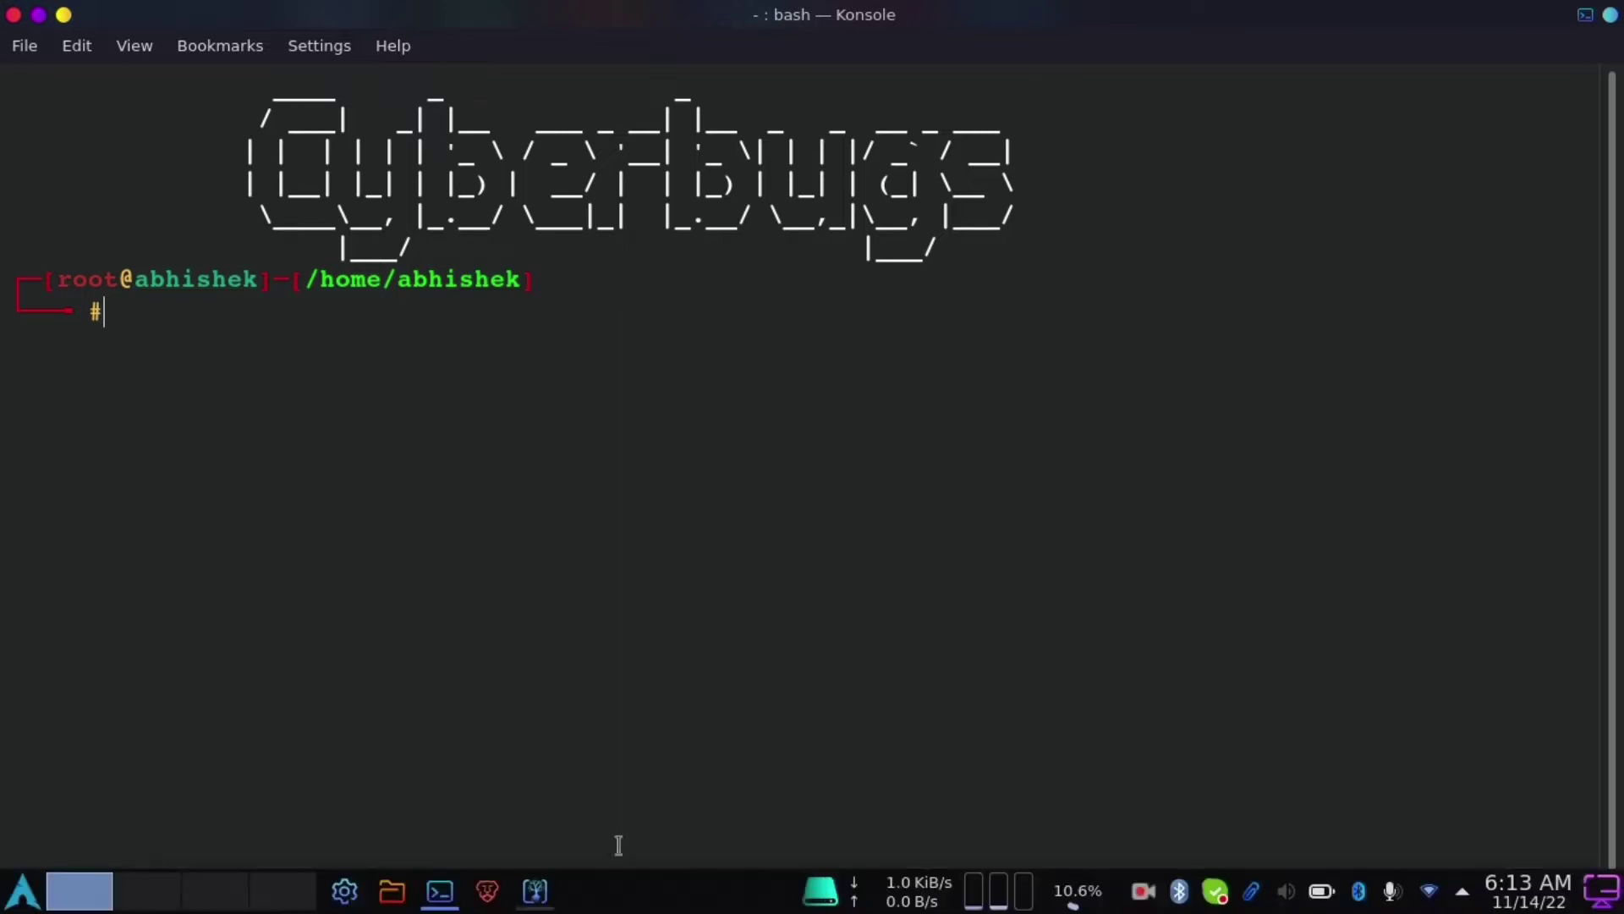
click(535, 895)
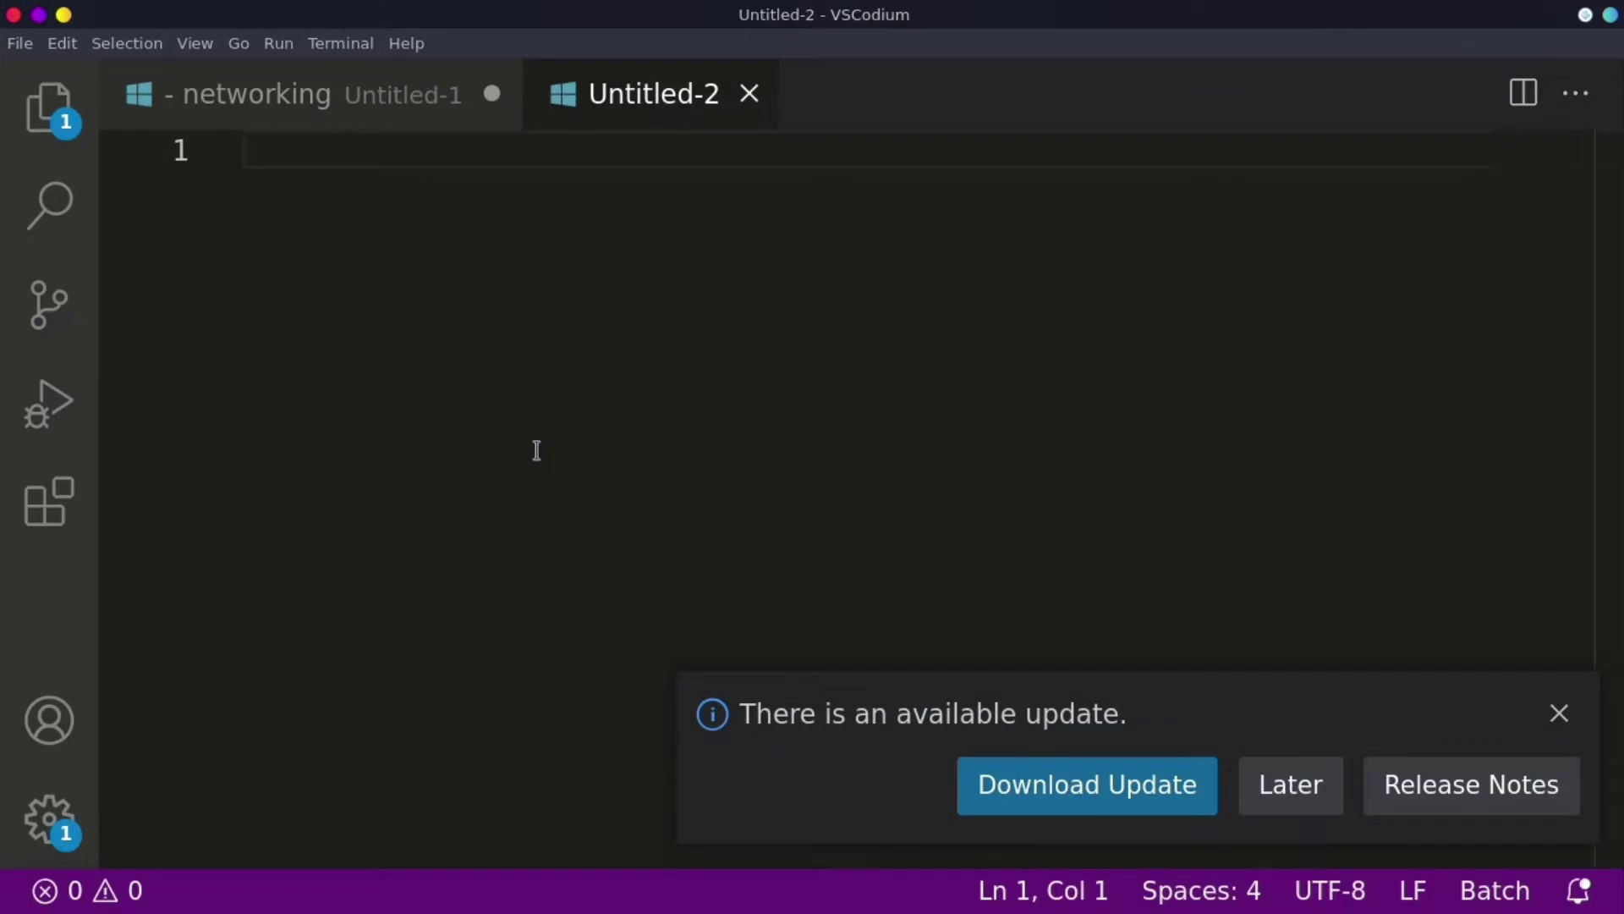
click(1559, 716)
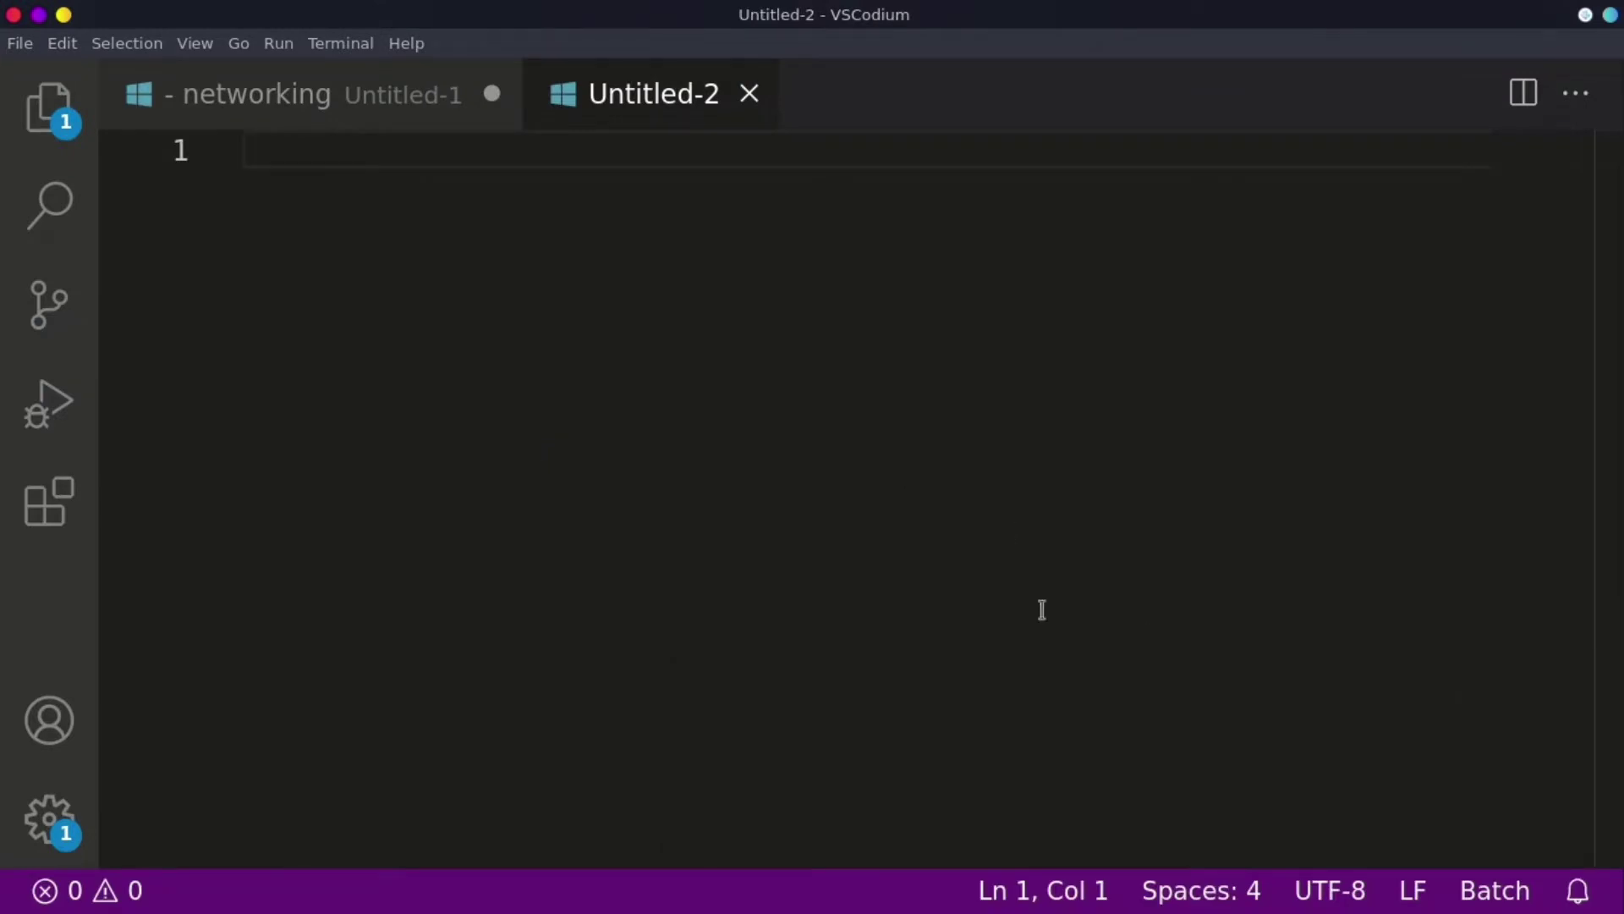
- Type the heading 'mitm / sniffing / network monitoring' and underline it with equals signs
text(mitm /)
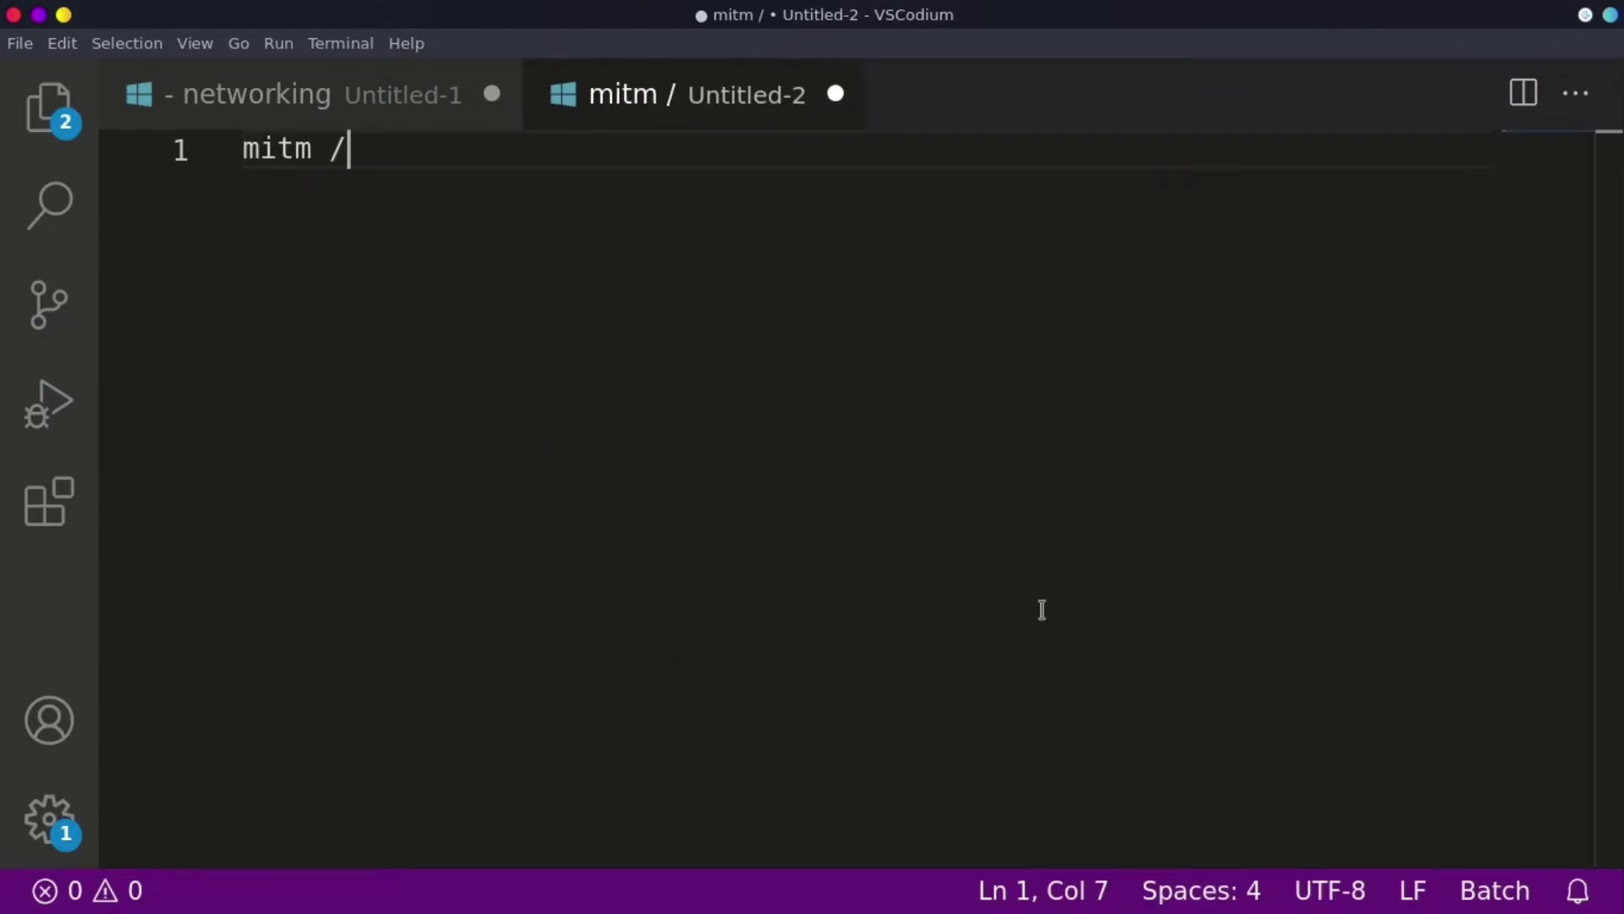
text( sniffing )
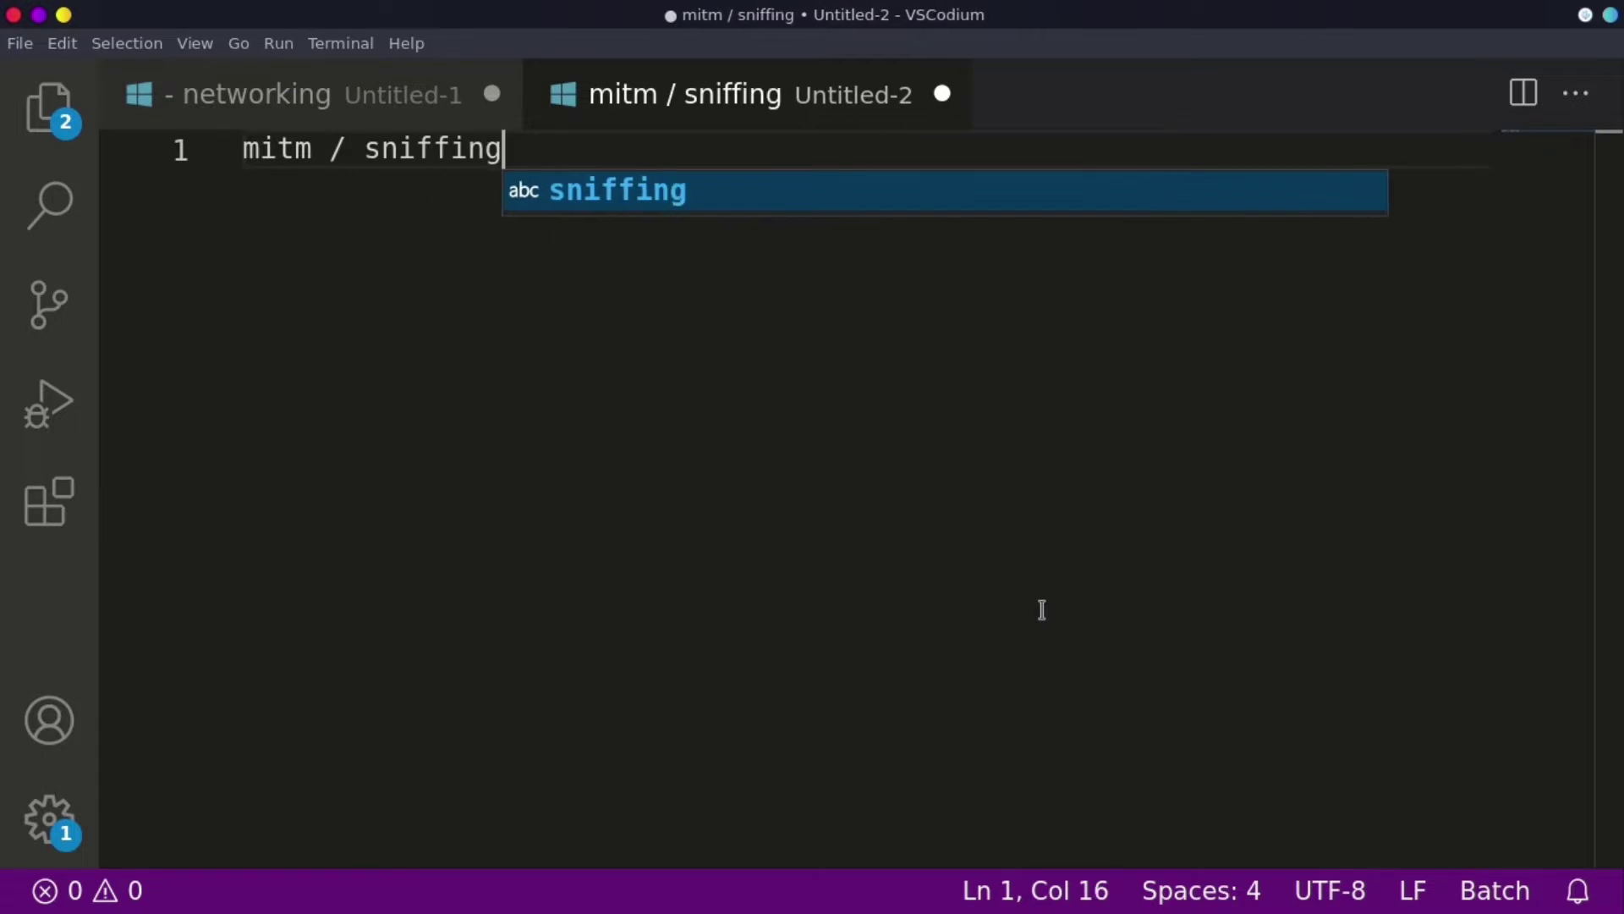
text(/ n)
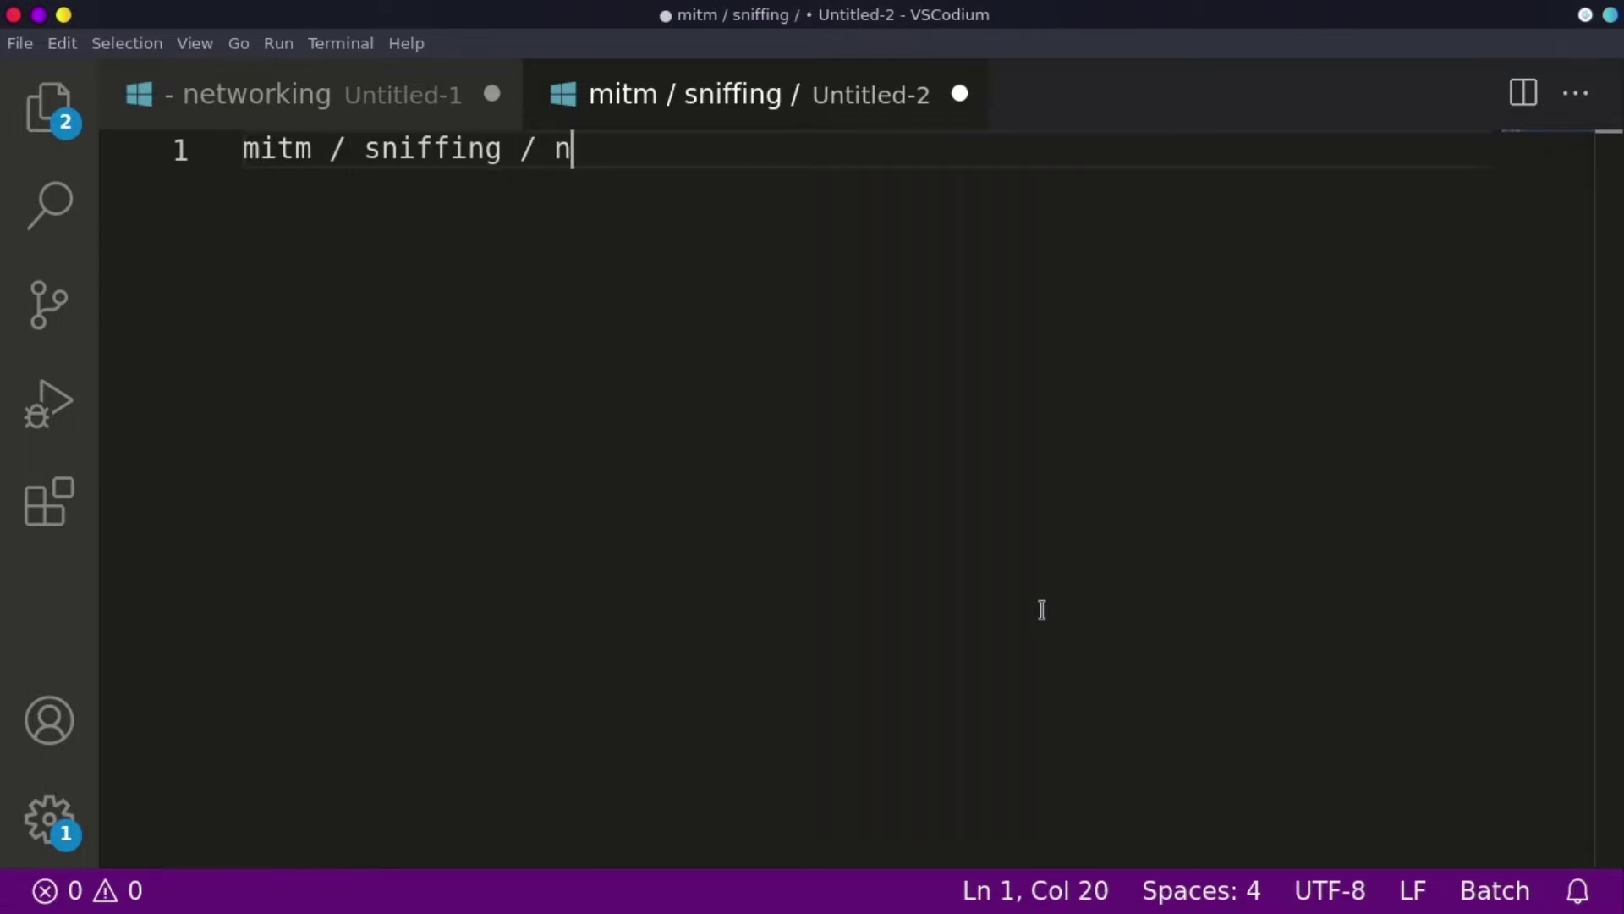
text(etwork m)
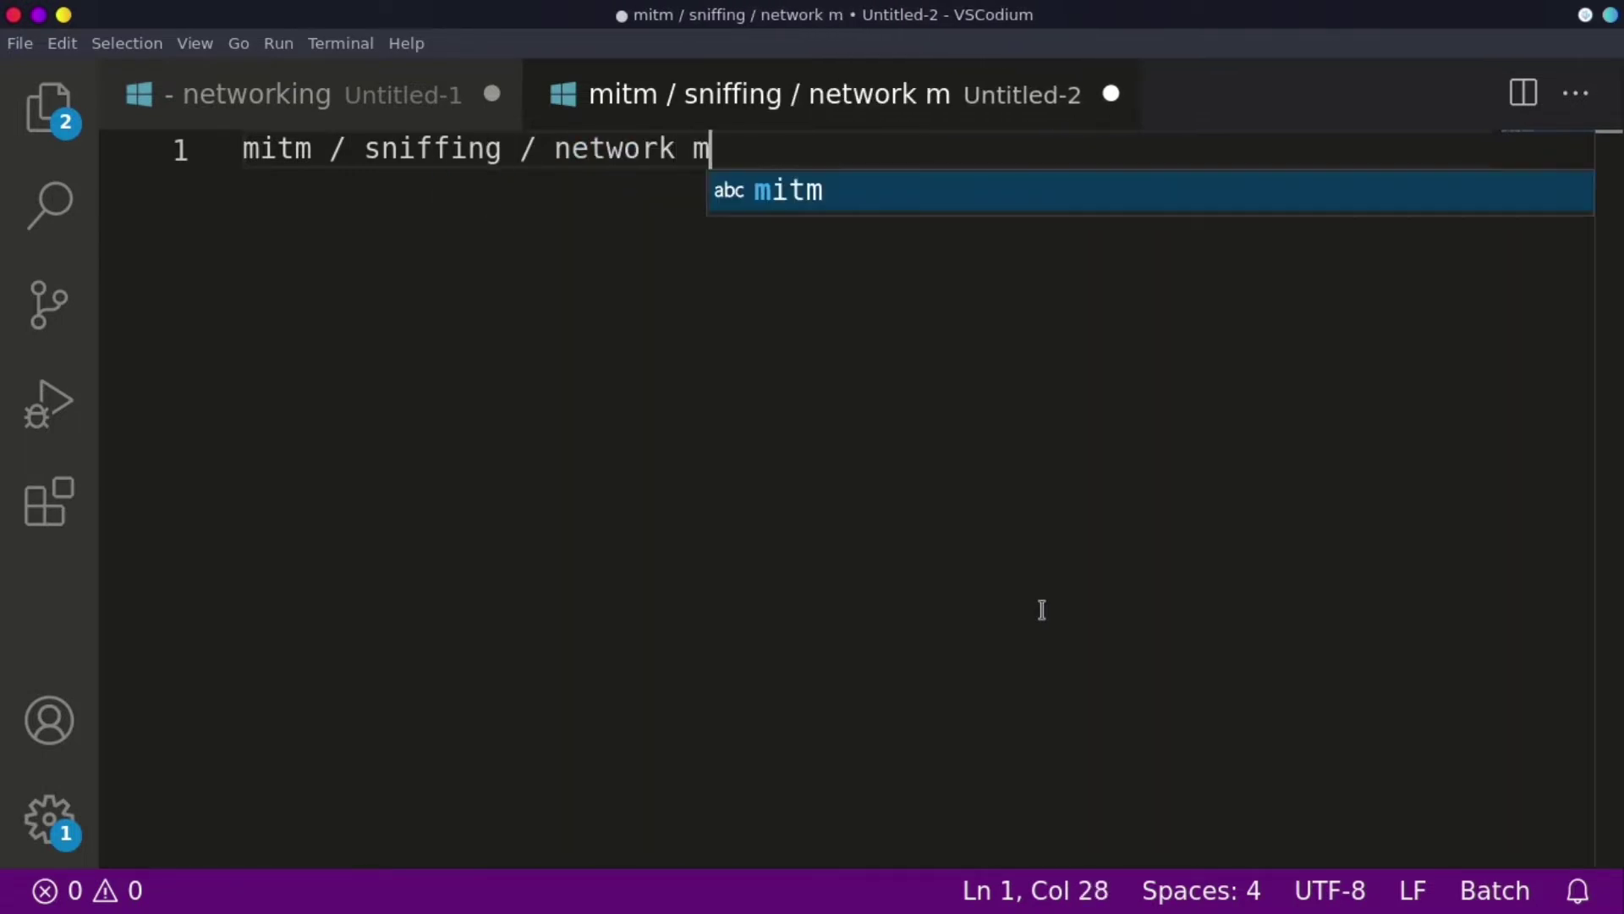
text(onitoring)
key(Return)
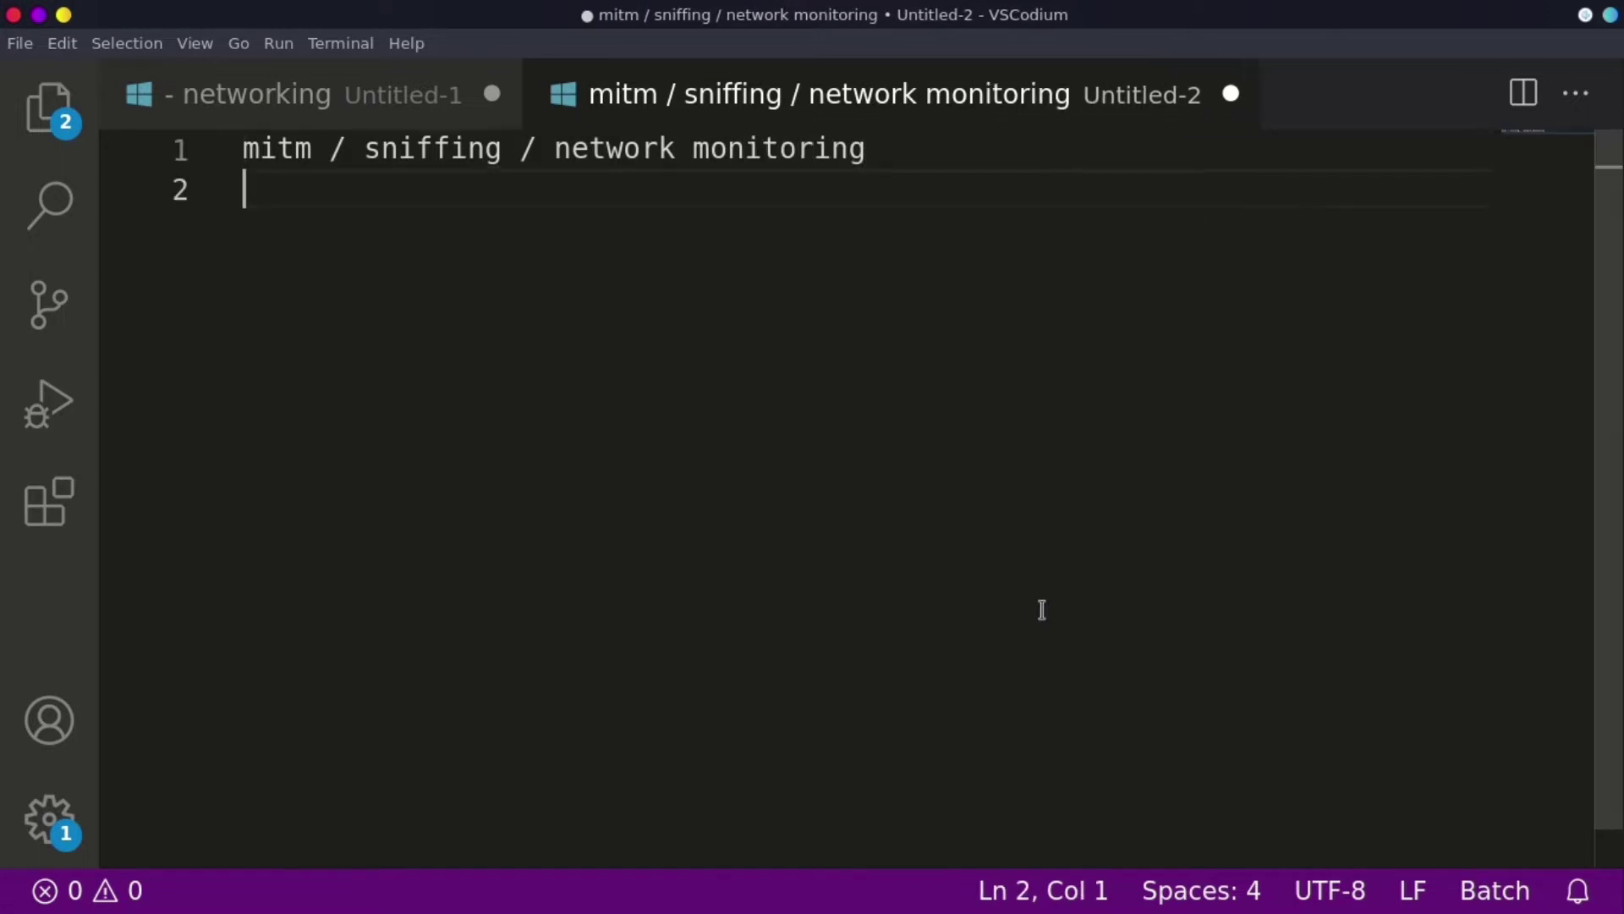
text(=========)
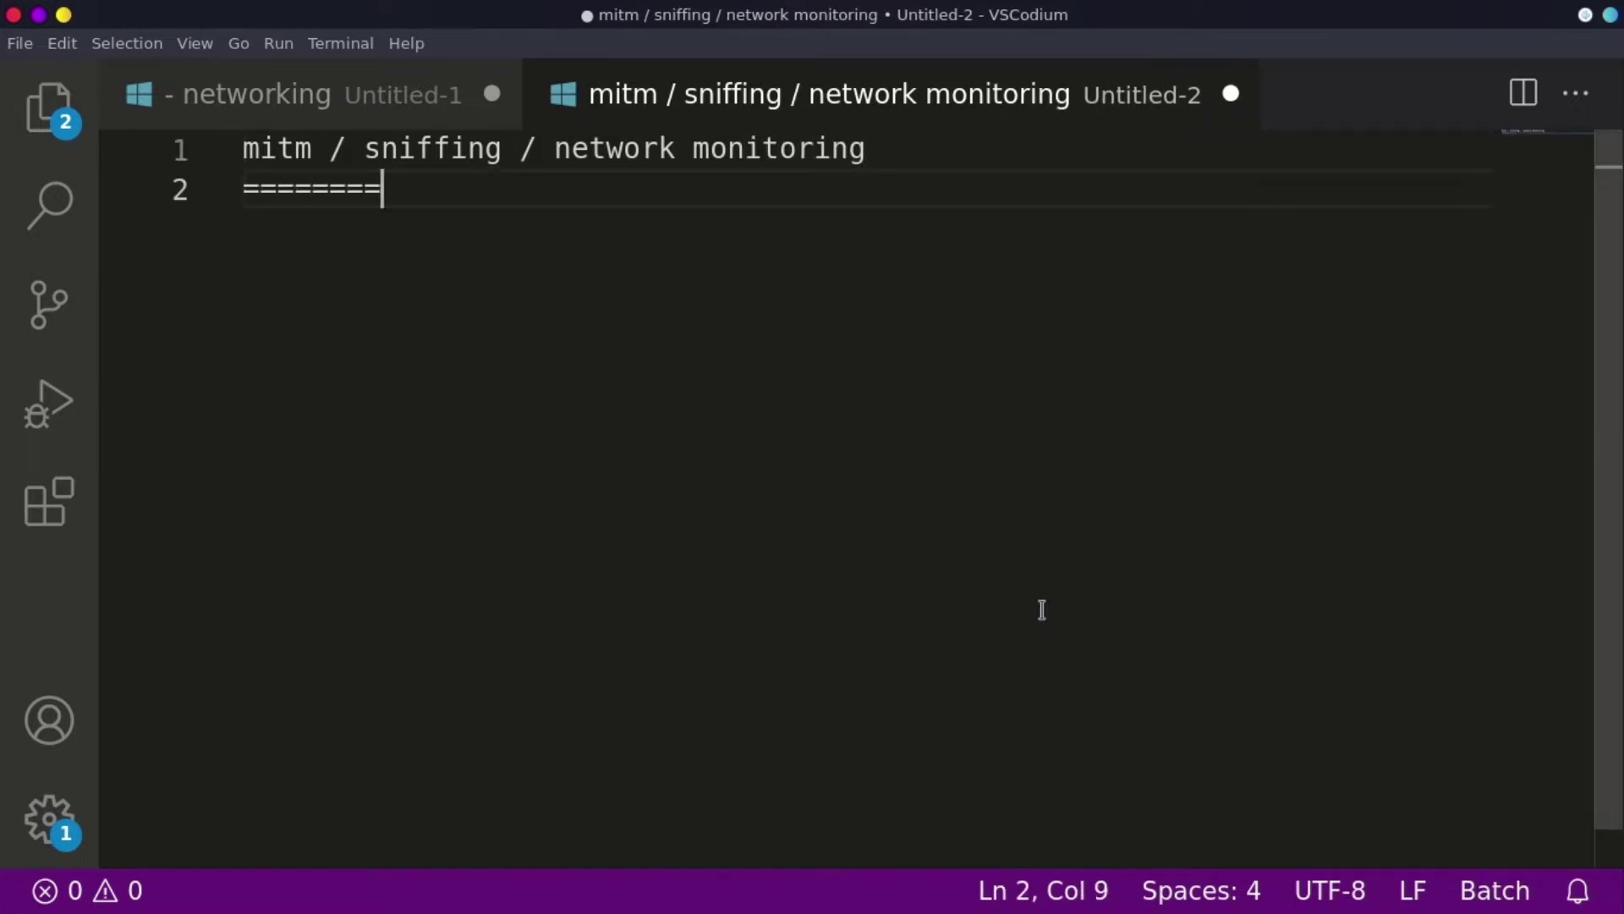
text(==================================================)
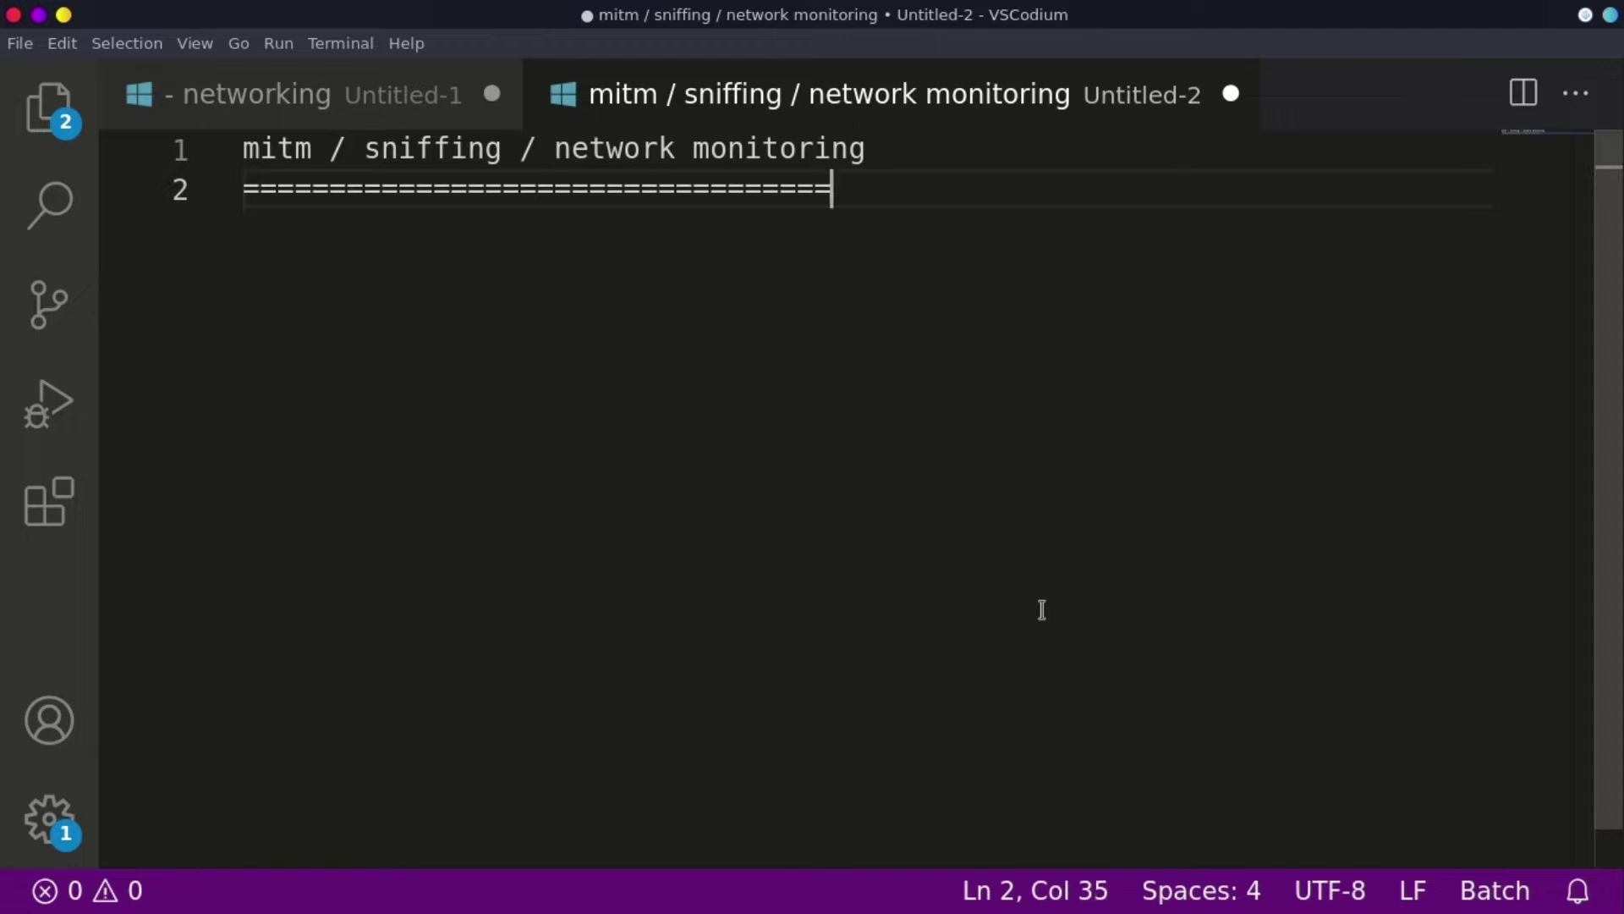
key(Return)
key(Return)
key(Return)
key(Return)
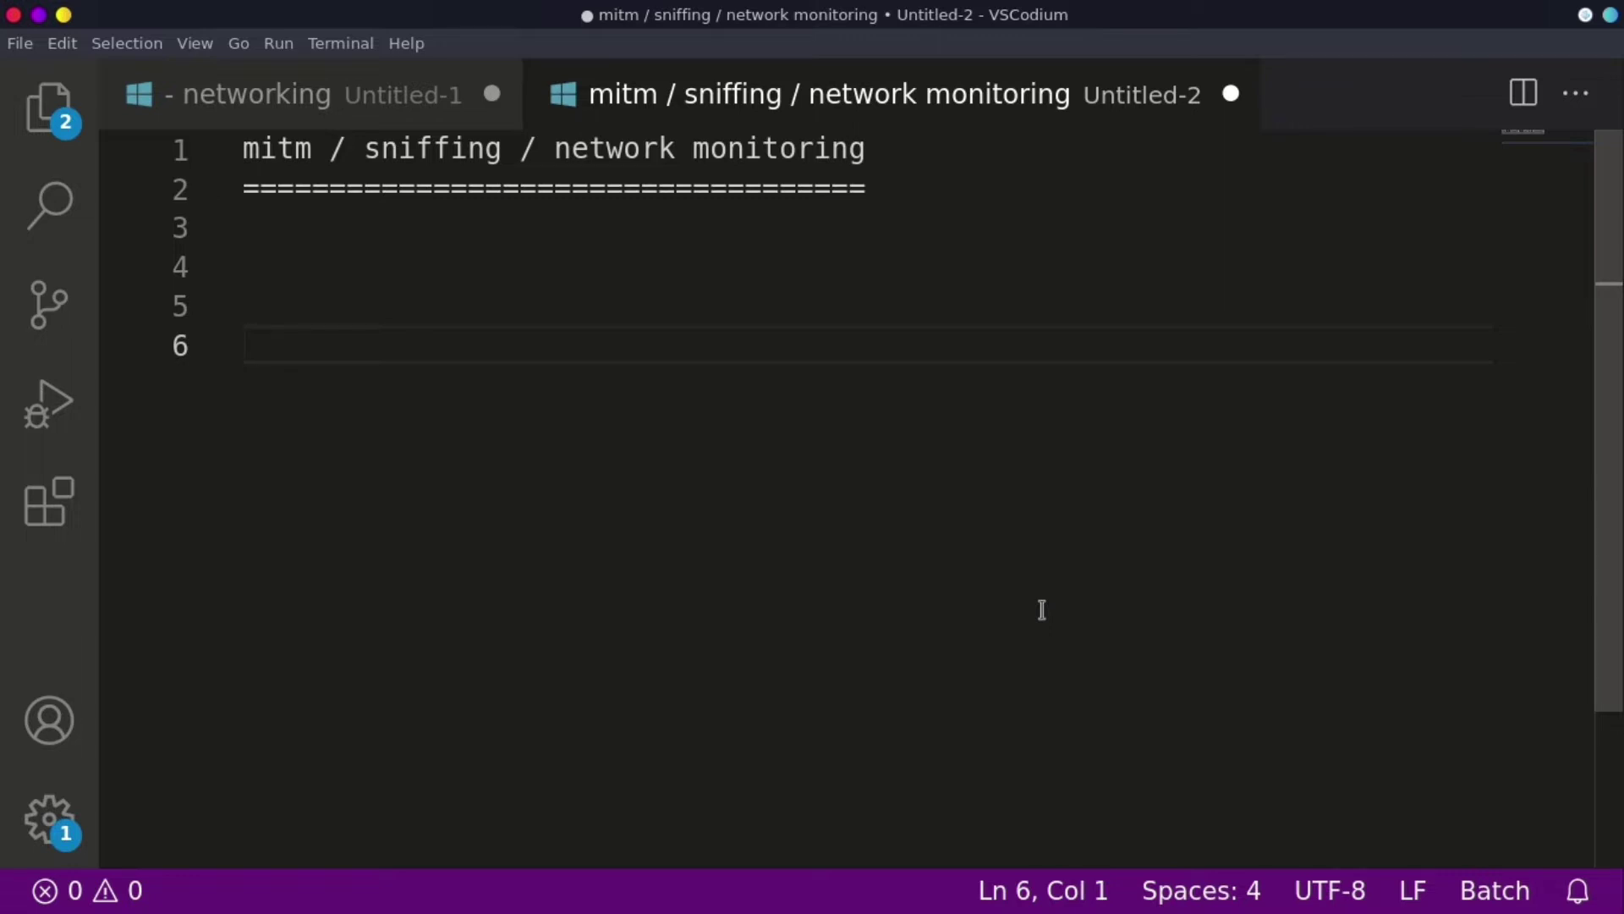
- Write the definition 'mitm------->man in the middle attack' on line 6, correcting the typo in 'middle'
text(mitm-)
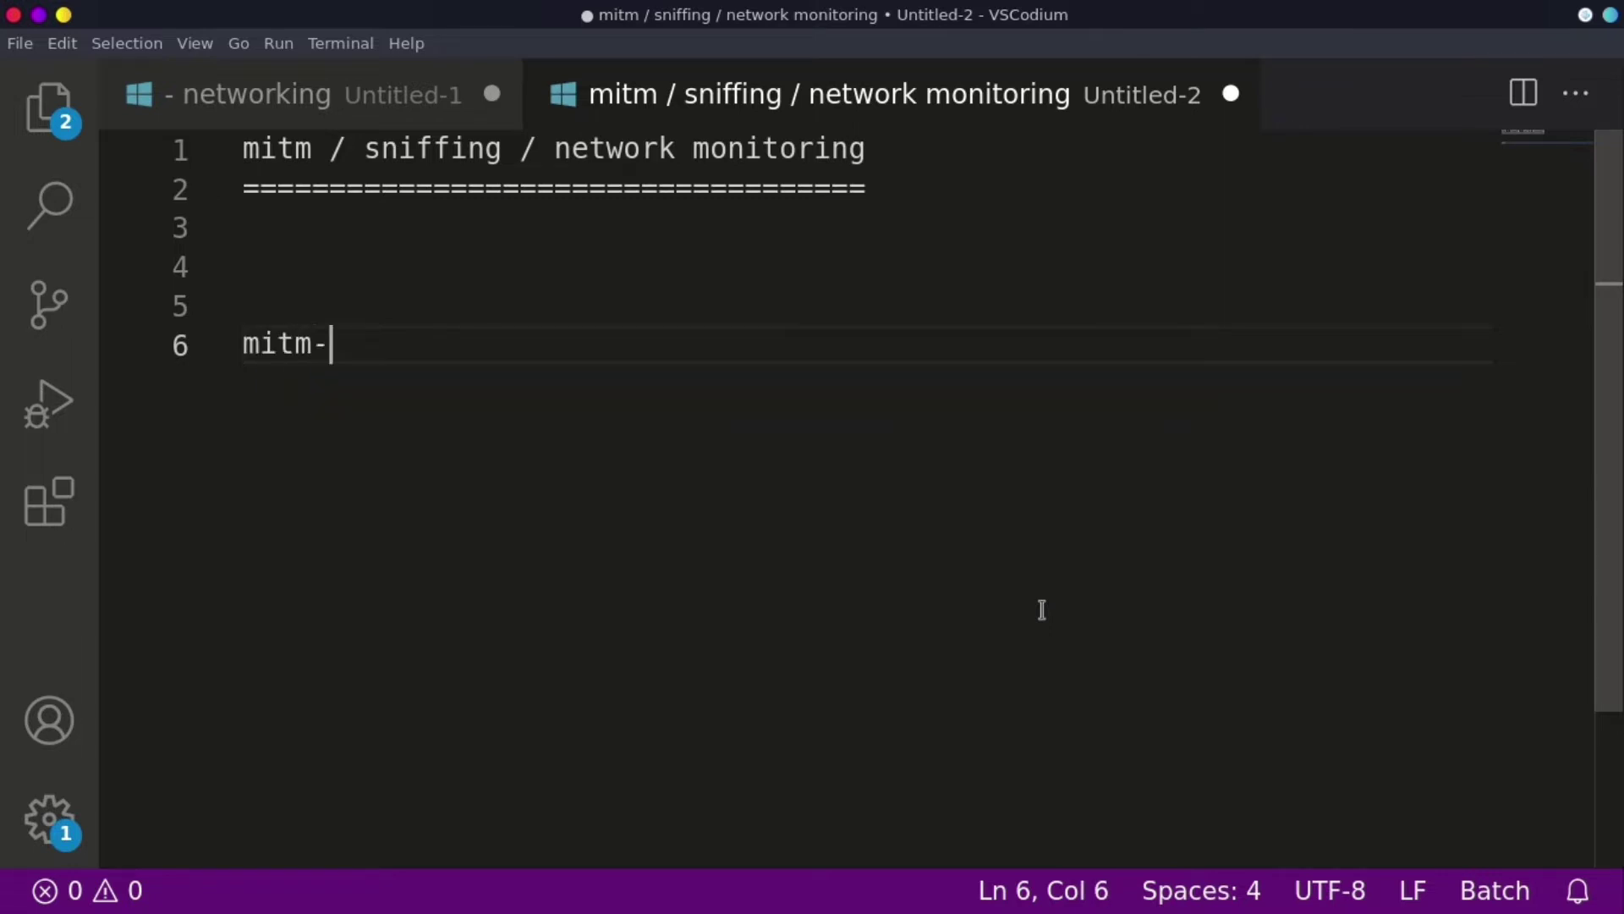
text(------>man i)
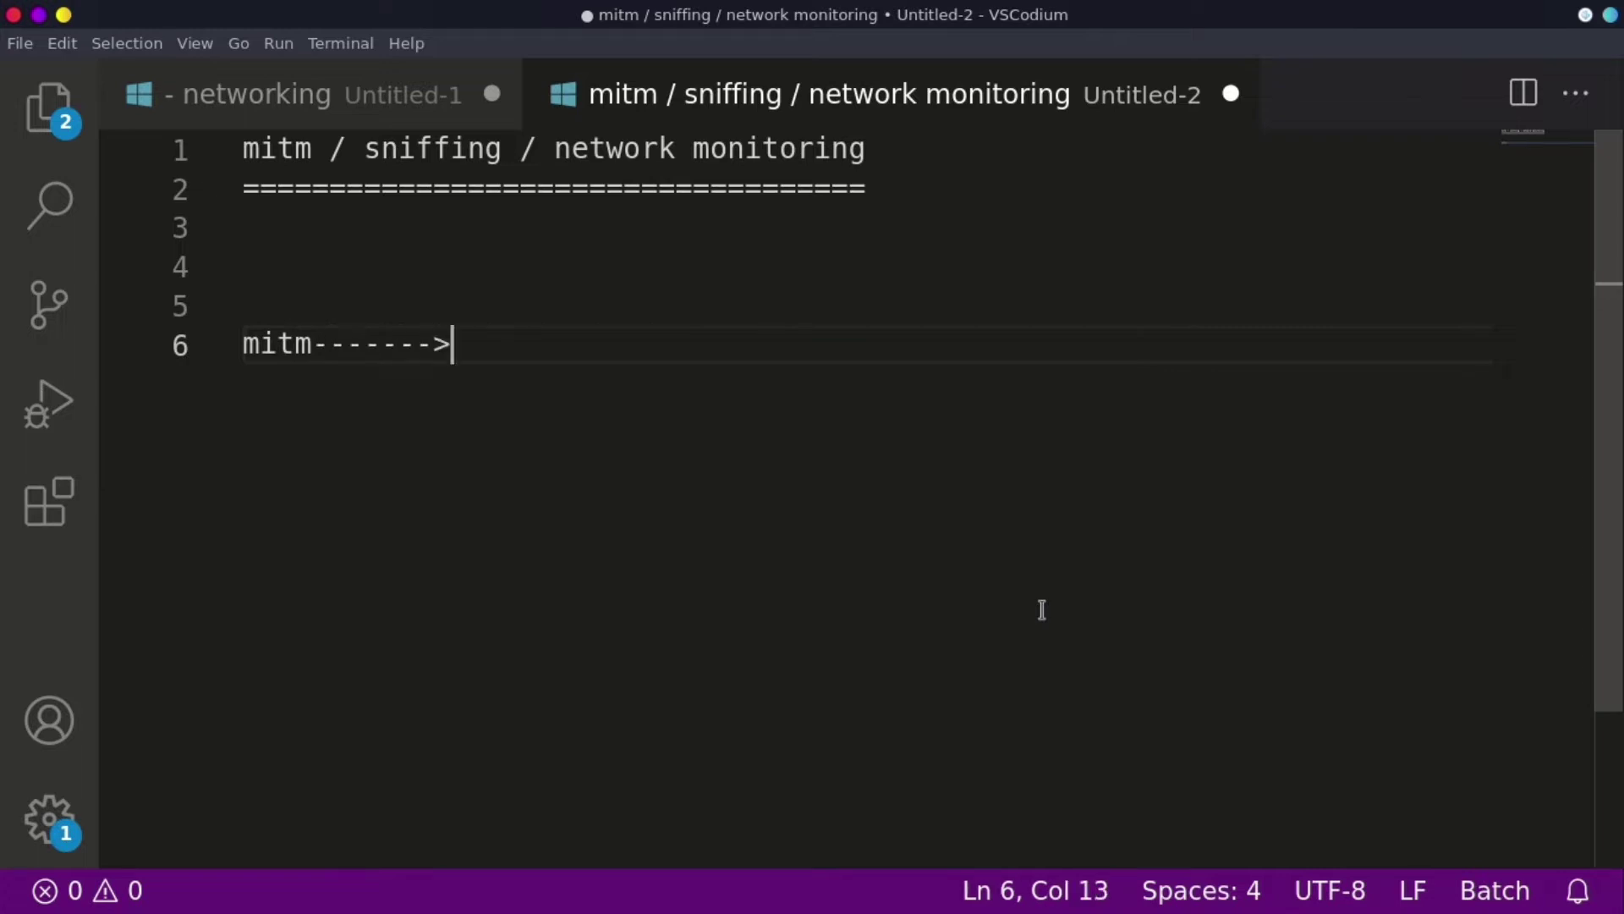
text(n )
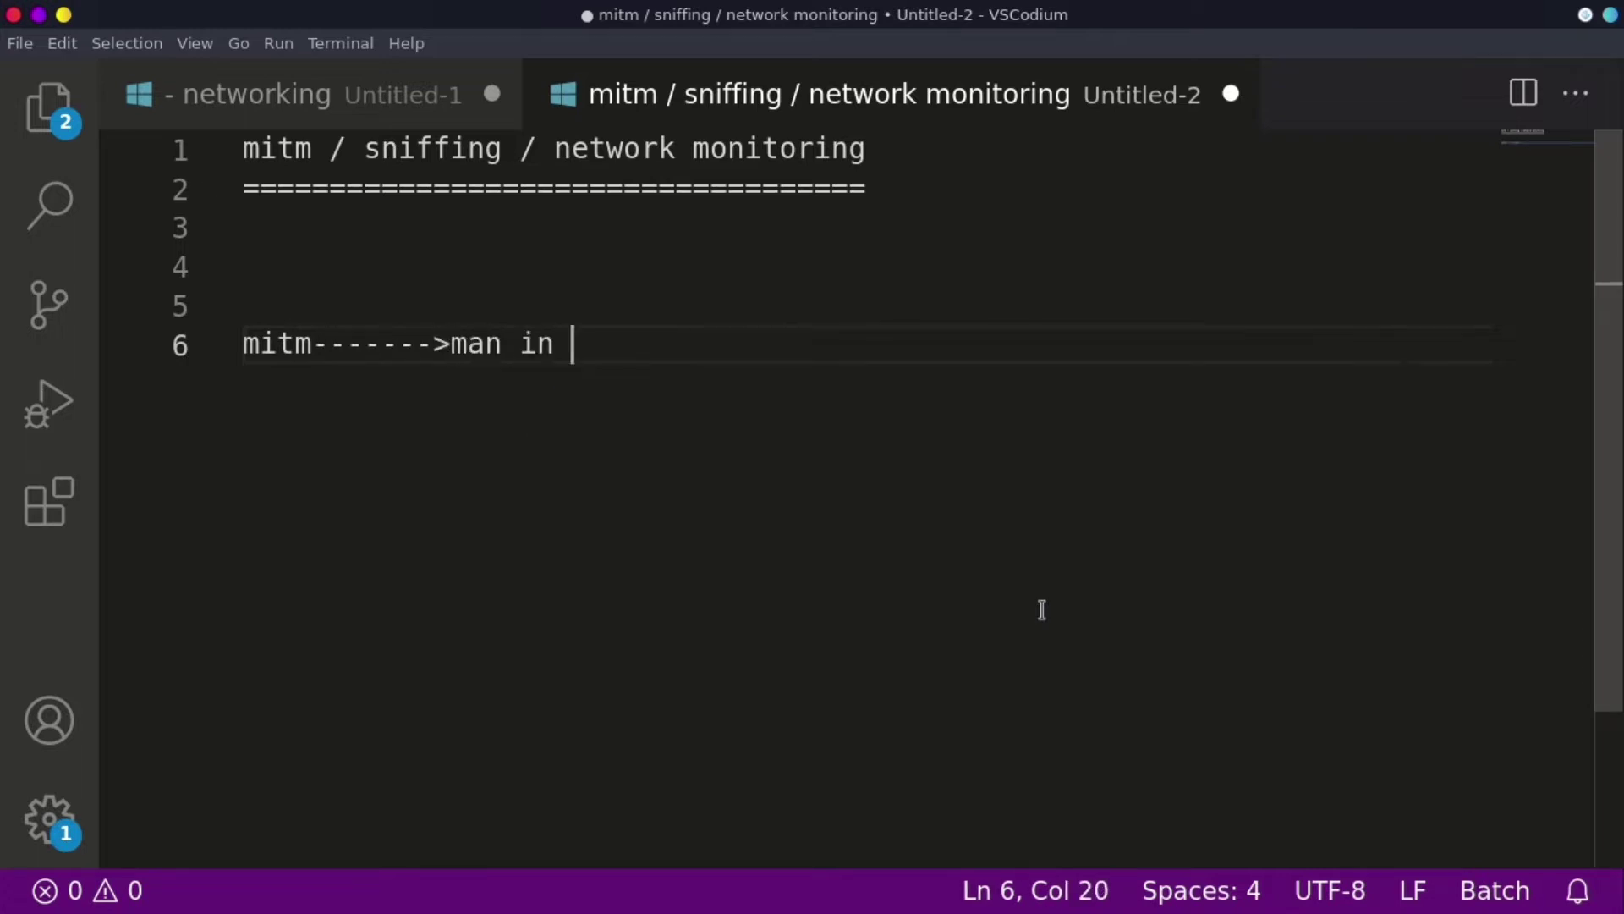
text(the misdd)
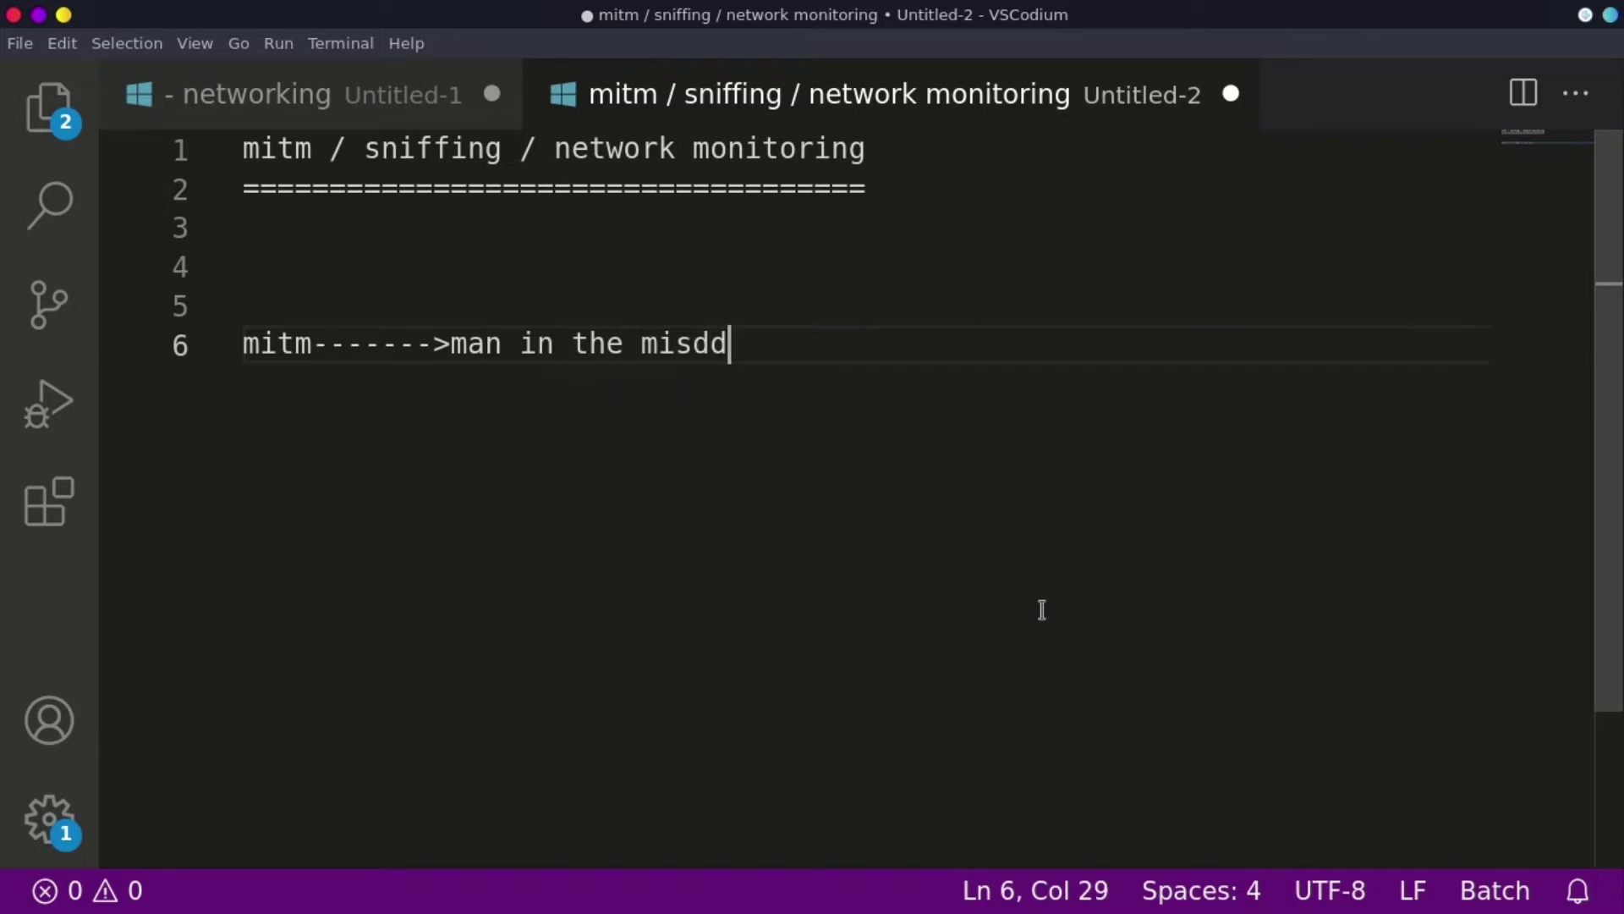
key(BackSpace)
key(BackSpace)
key(BackSpace)
text(ddle att)
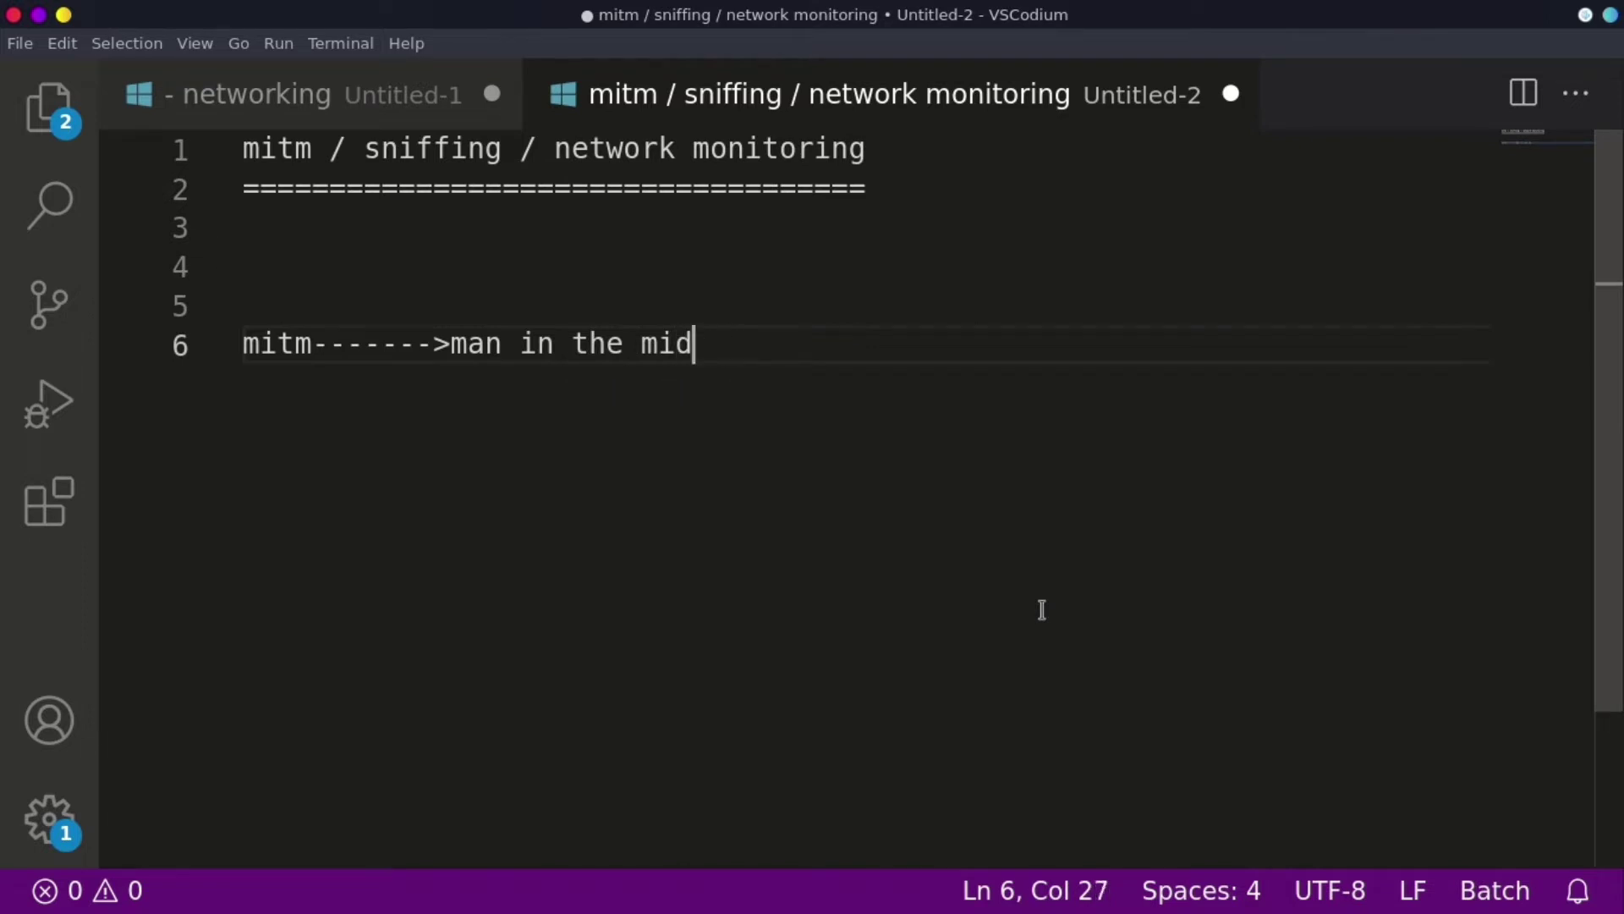
text(ack)
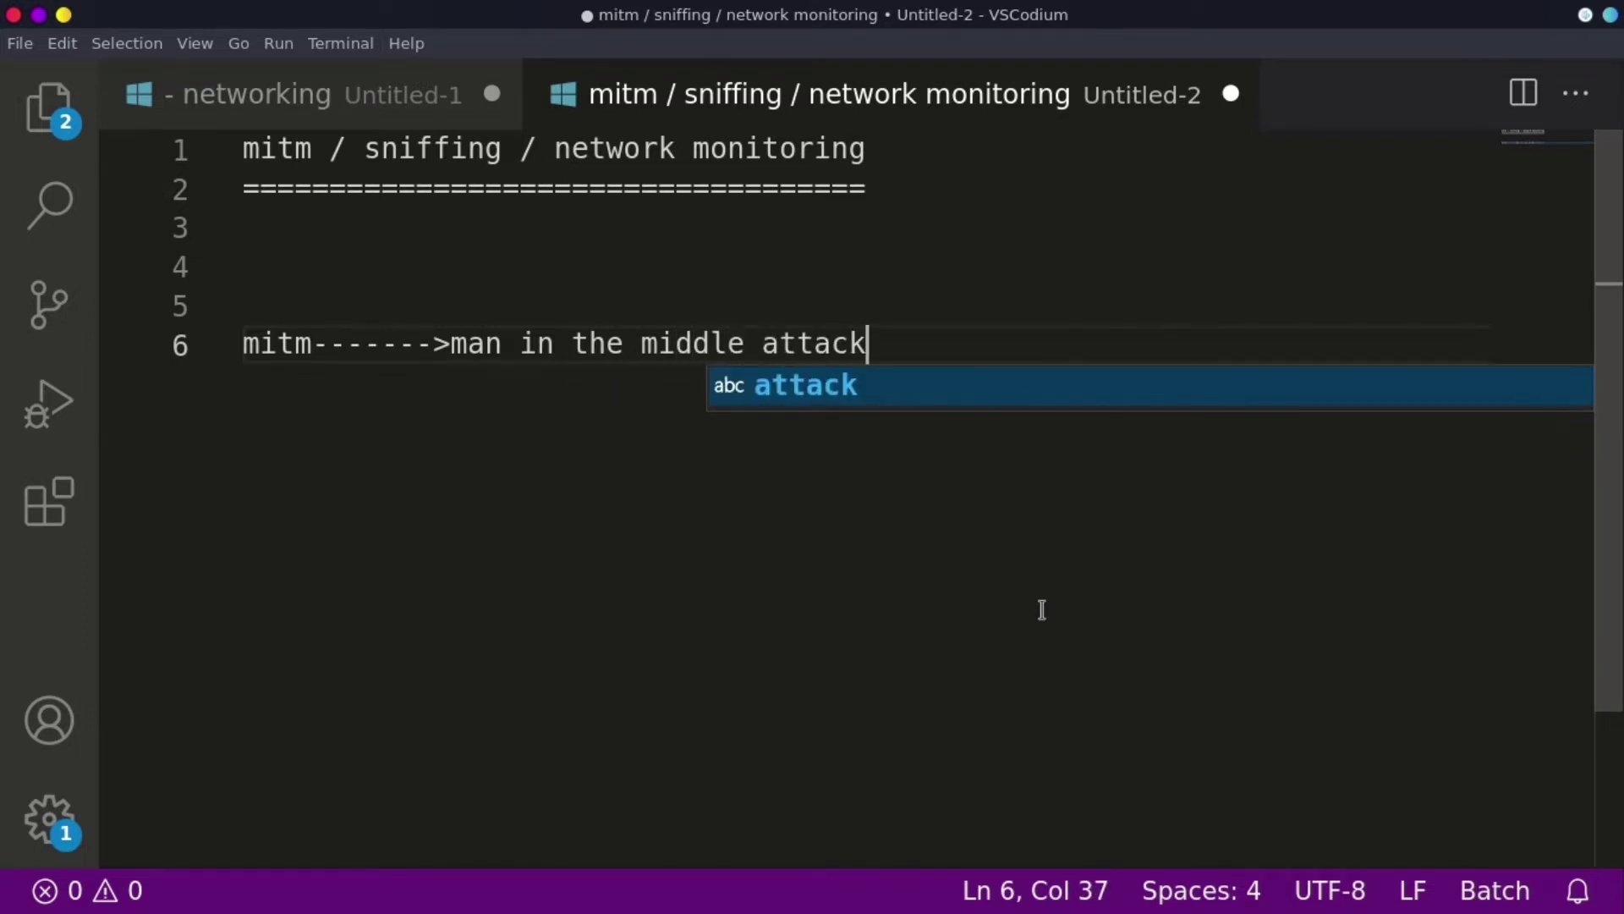
key(Return)
key(Return)
key(Return)
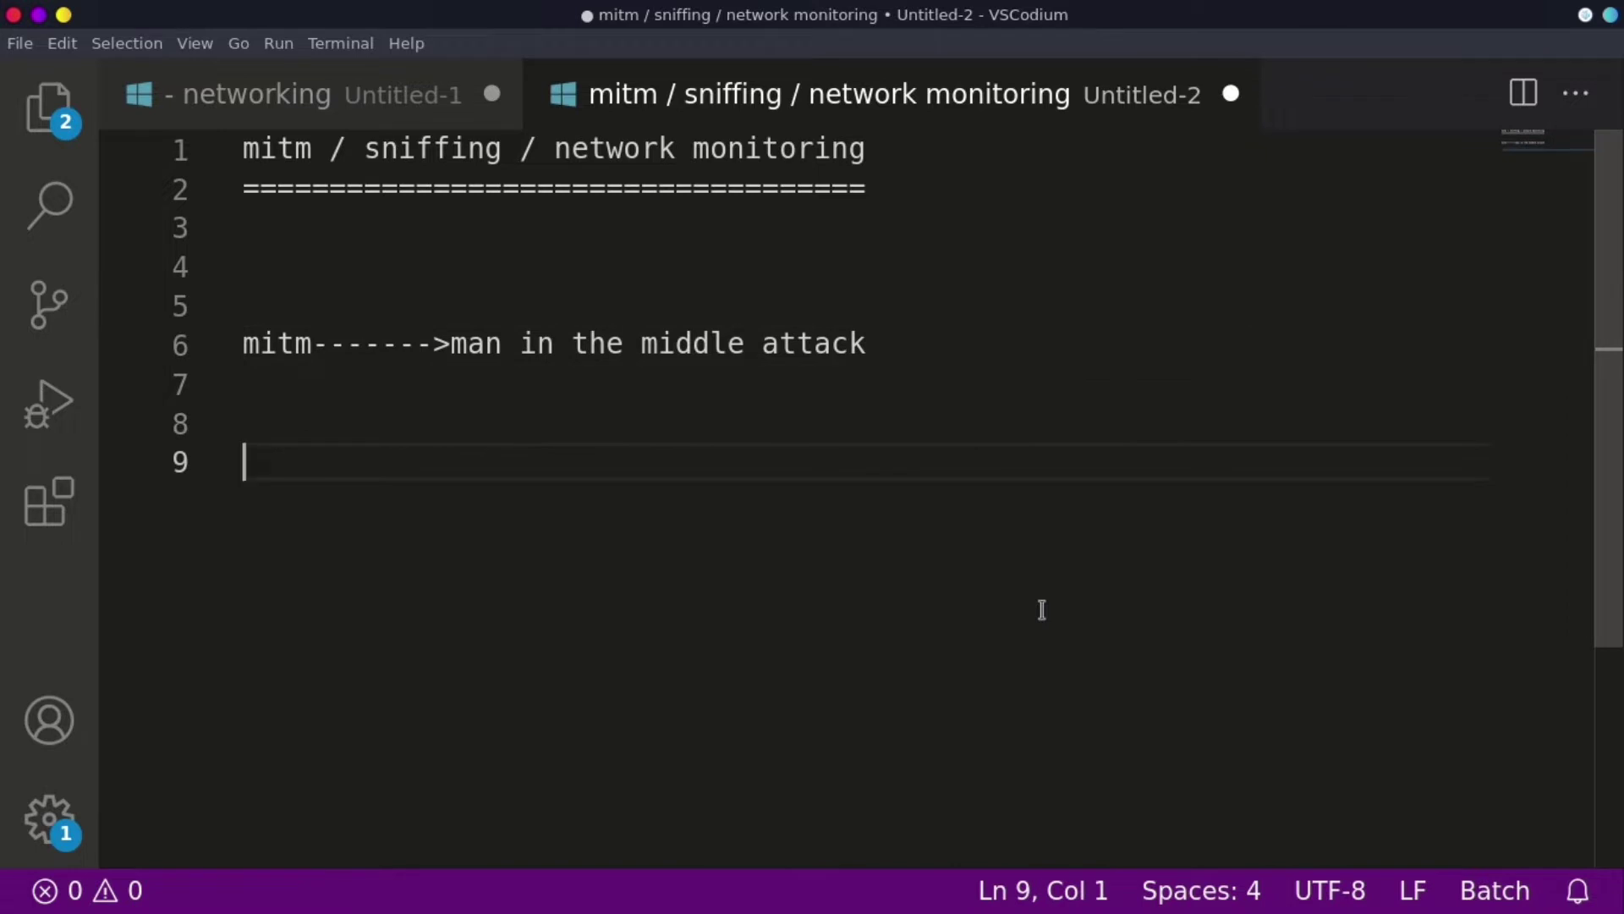
- Add the definitions 'snniffing--->mitim' and 'network monitoring---->monitor the network' on separate lines
text(snniffing)
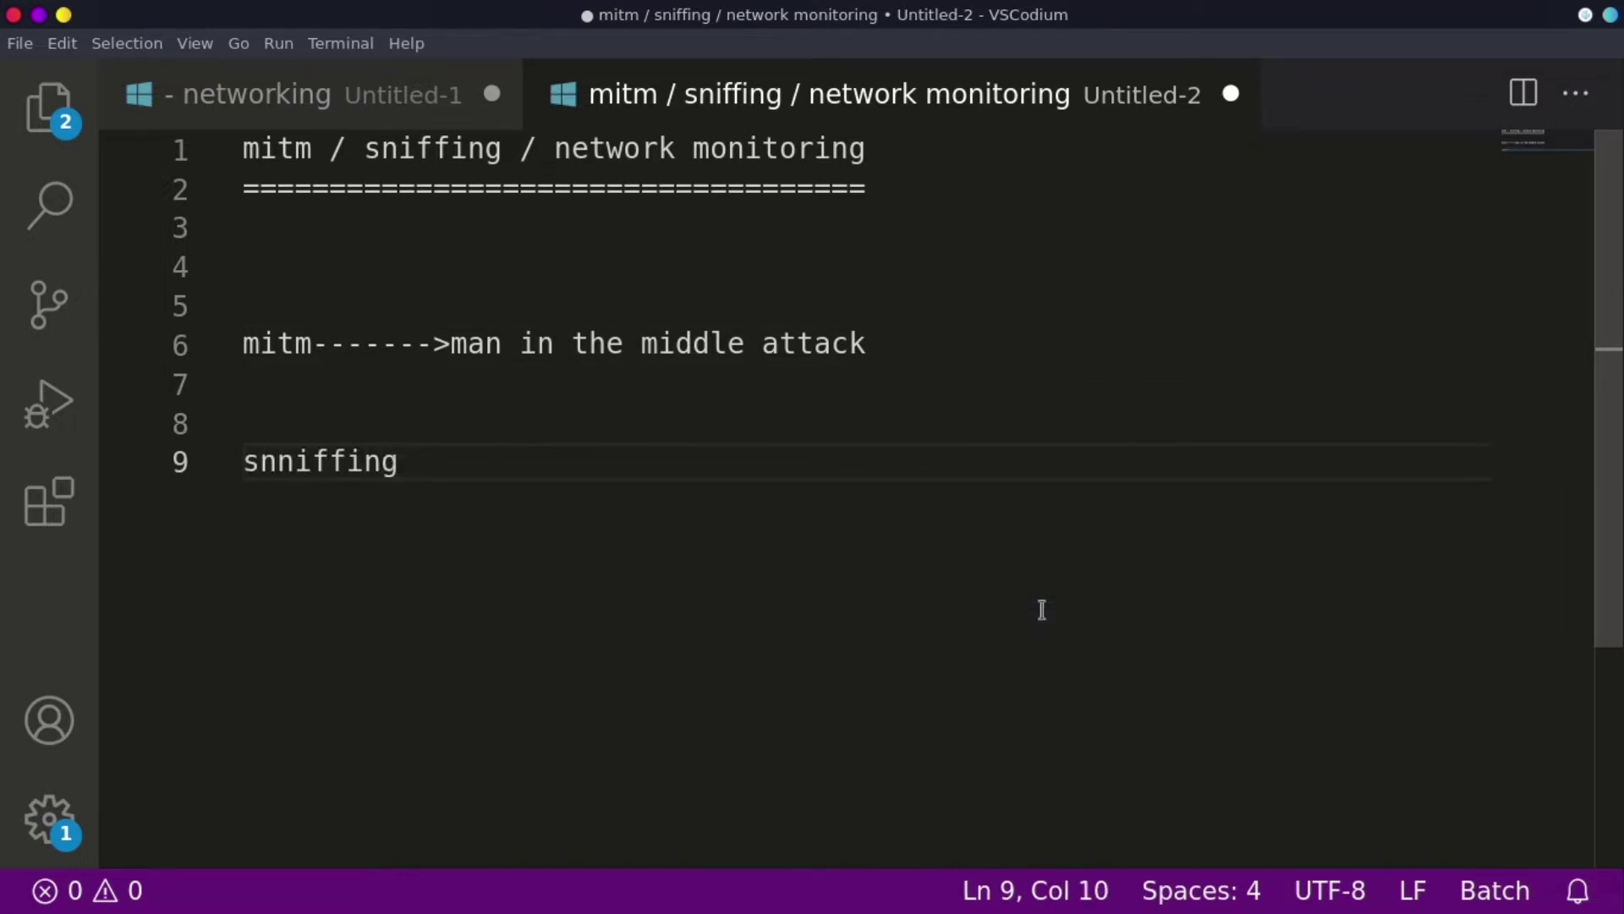
text(------------->mitim)
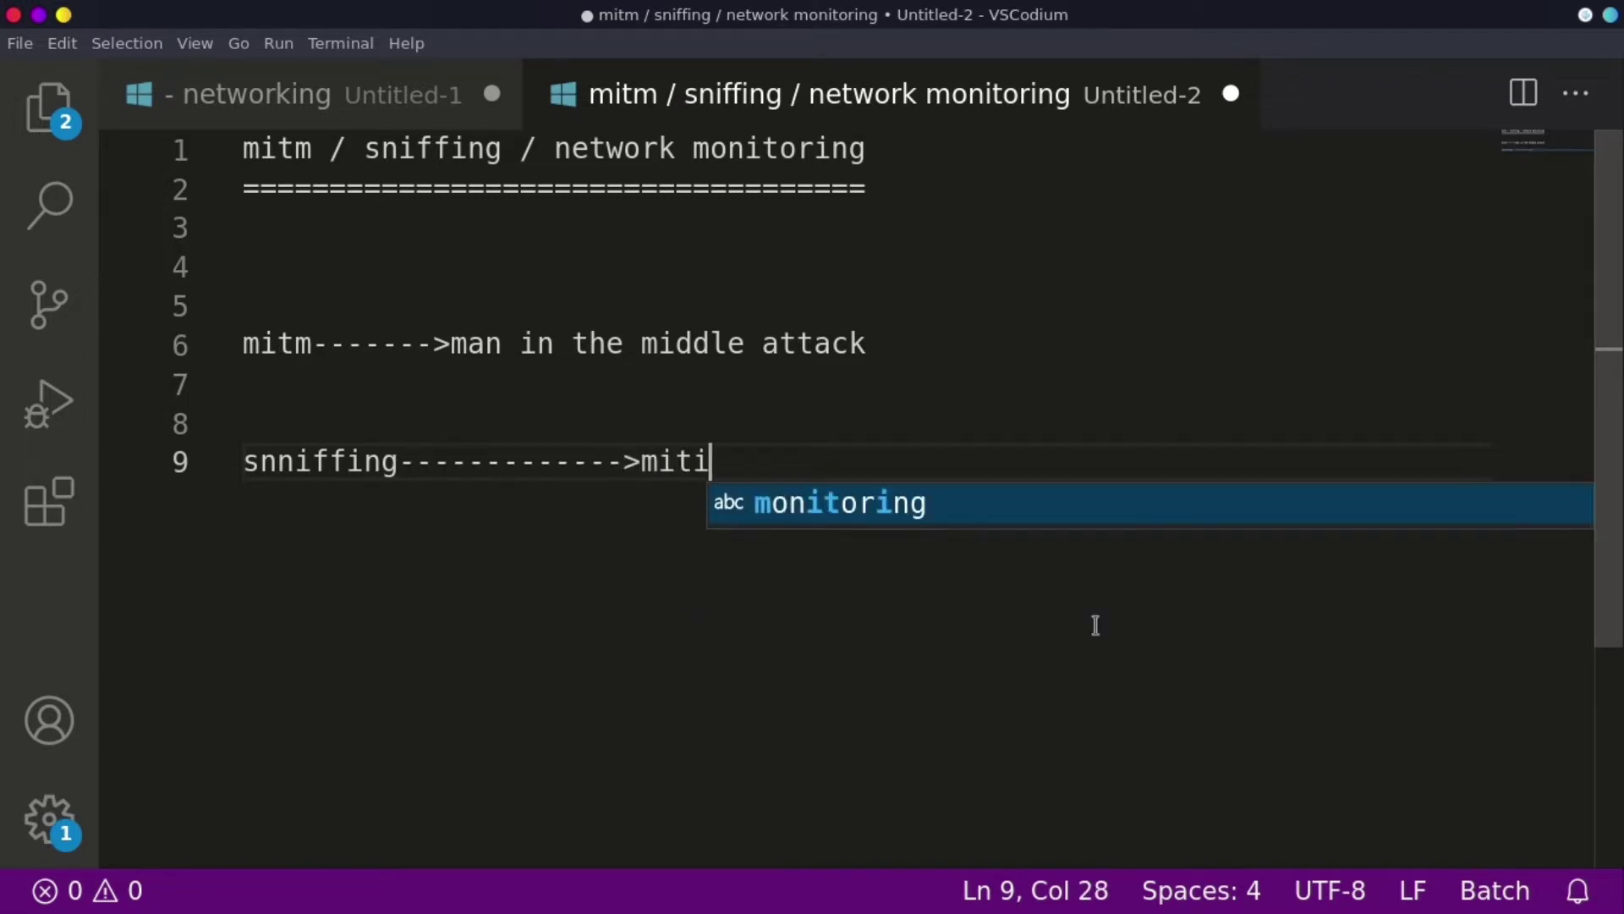
key(Return)
key(Return)
key(Return)
key(Return)
key(Return)
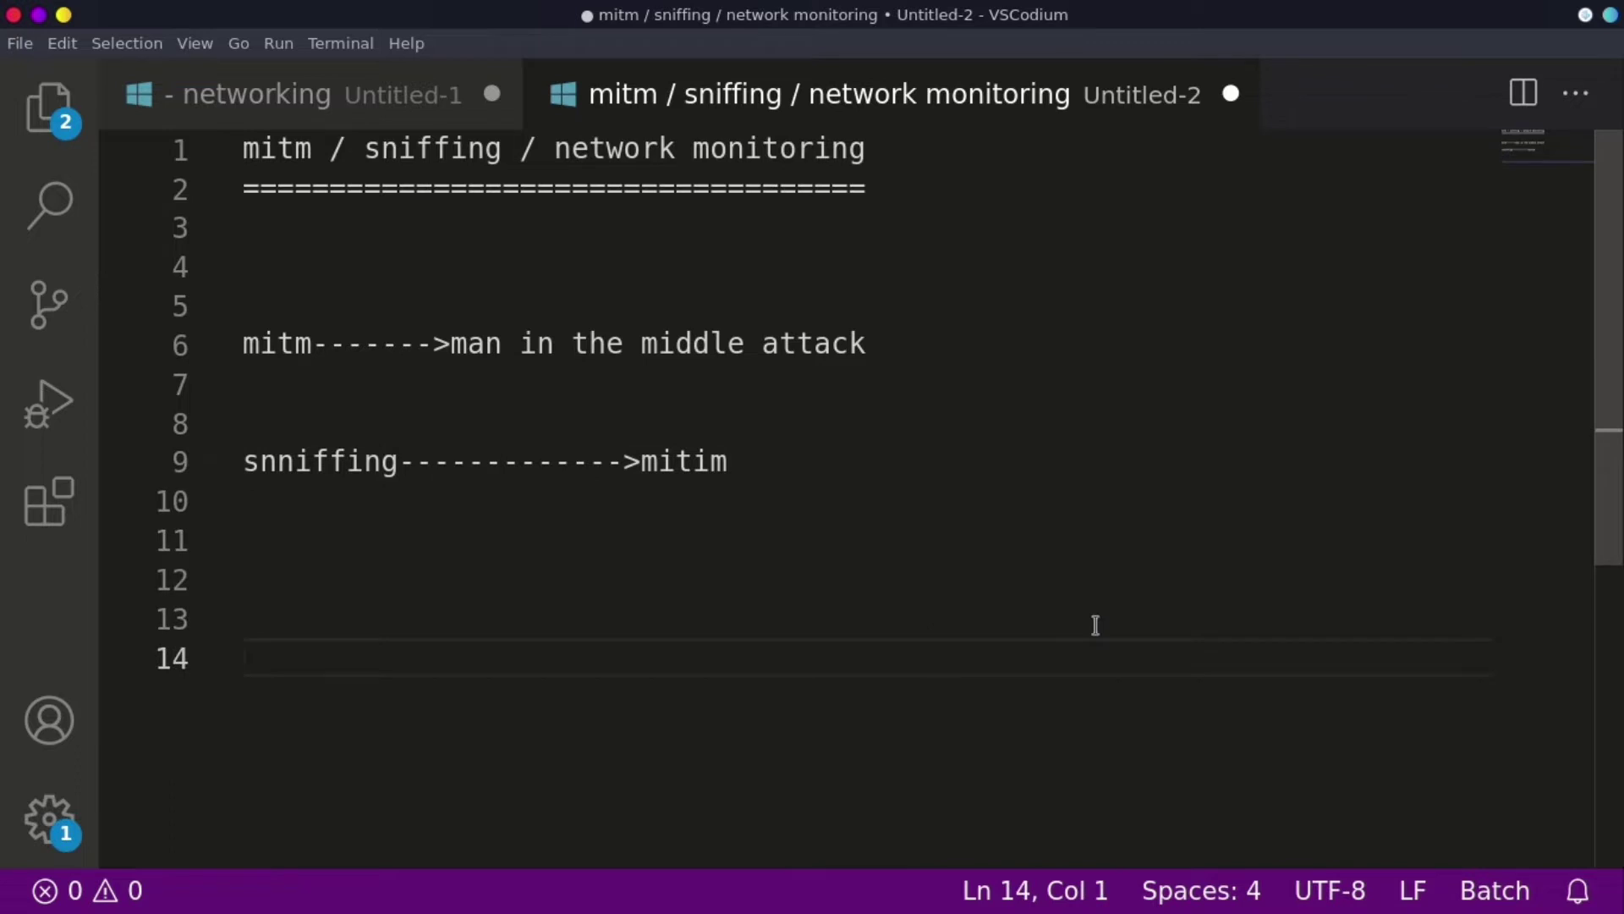
text(netwo)
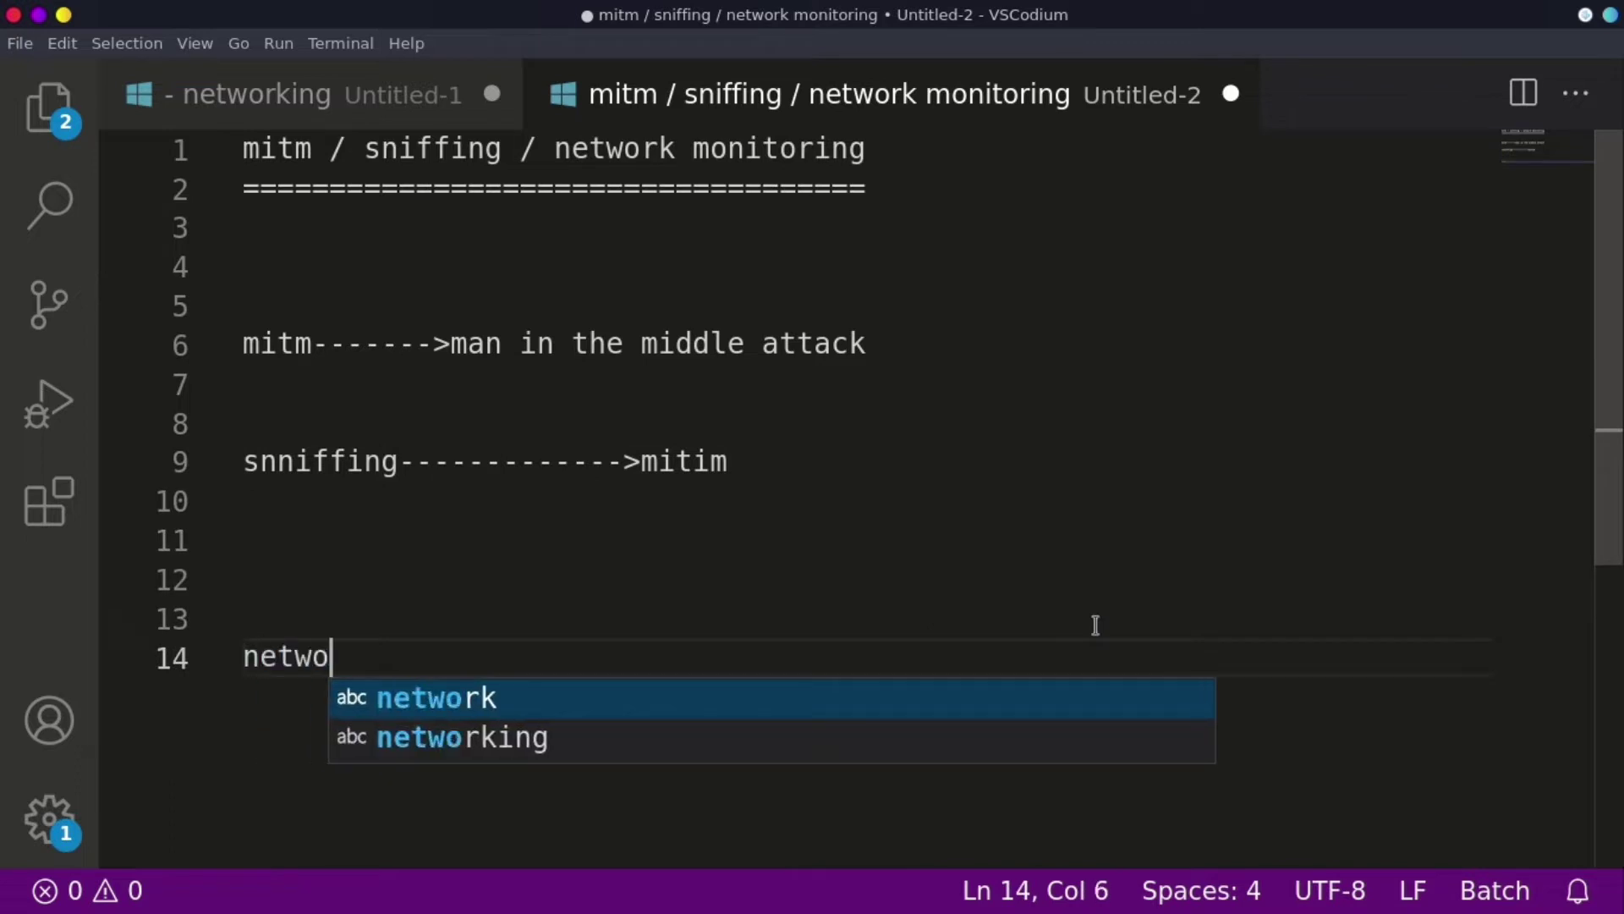
text(rk monito)
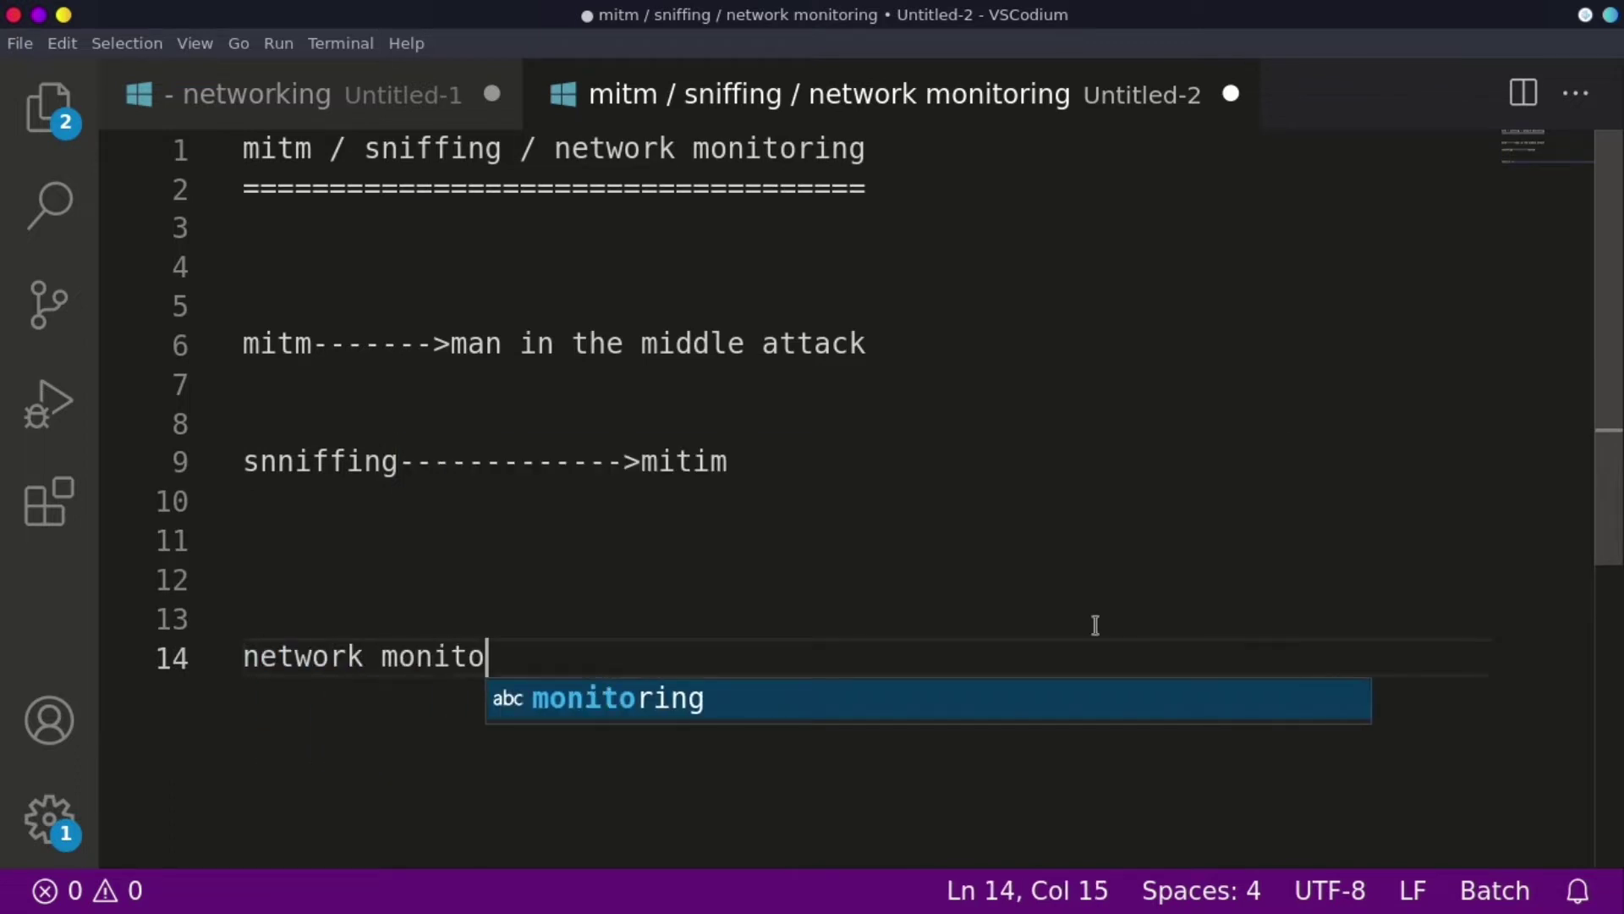
text(ring-)
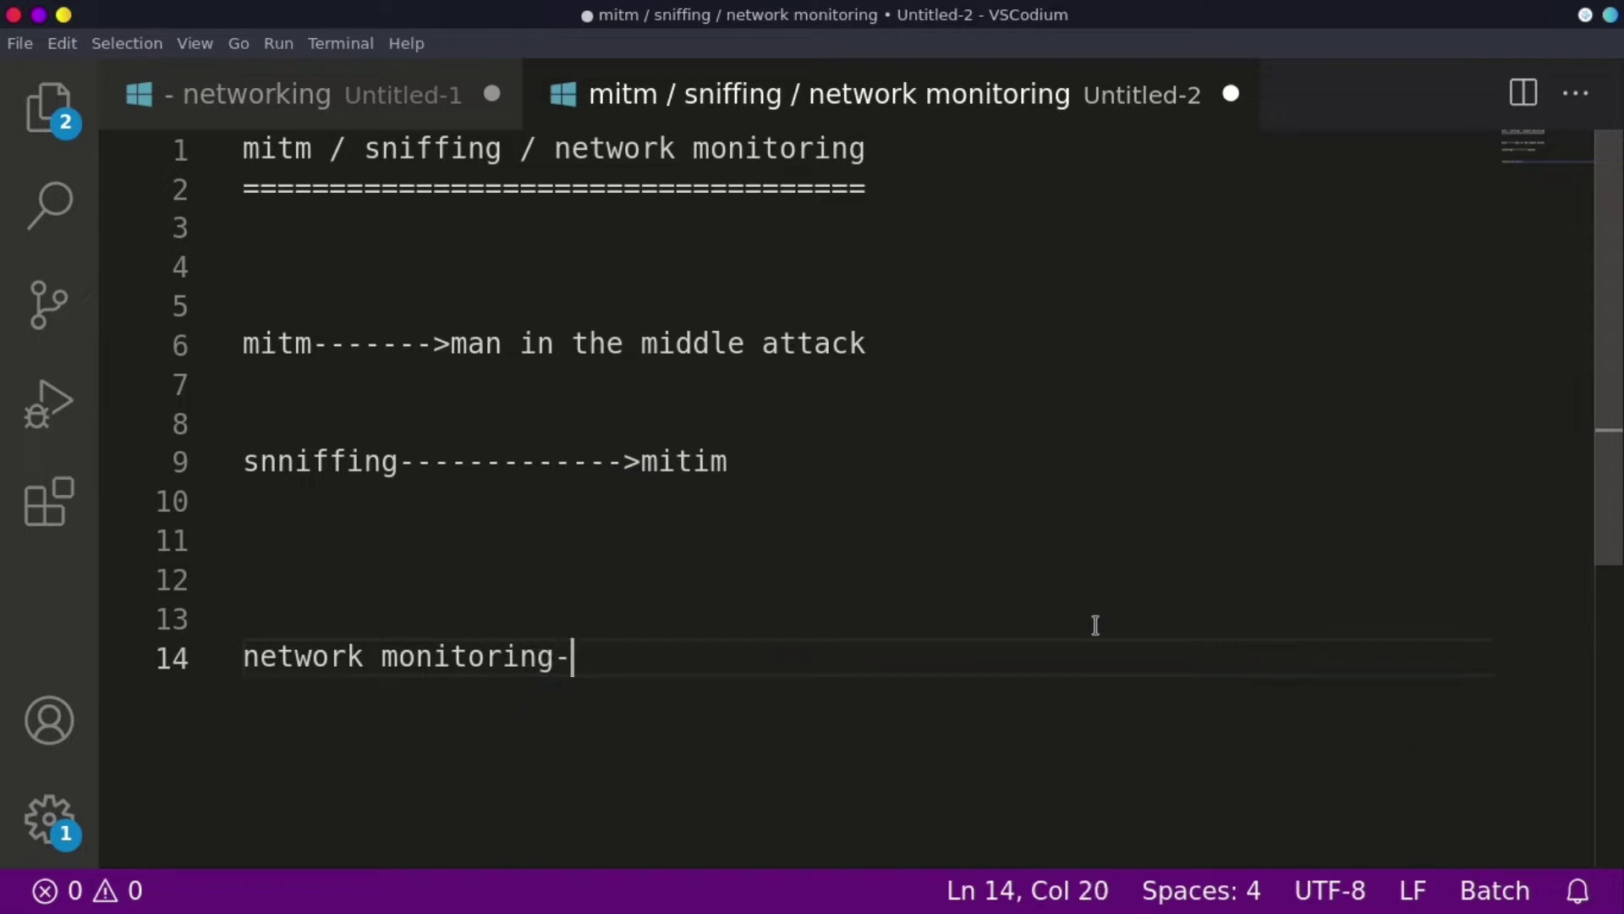
text(------------------->monit)
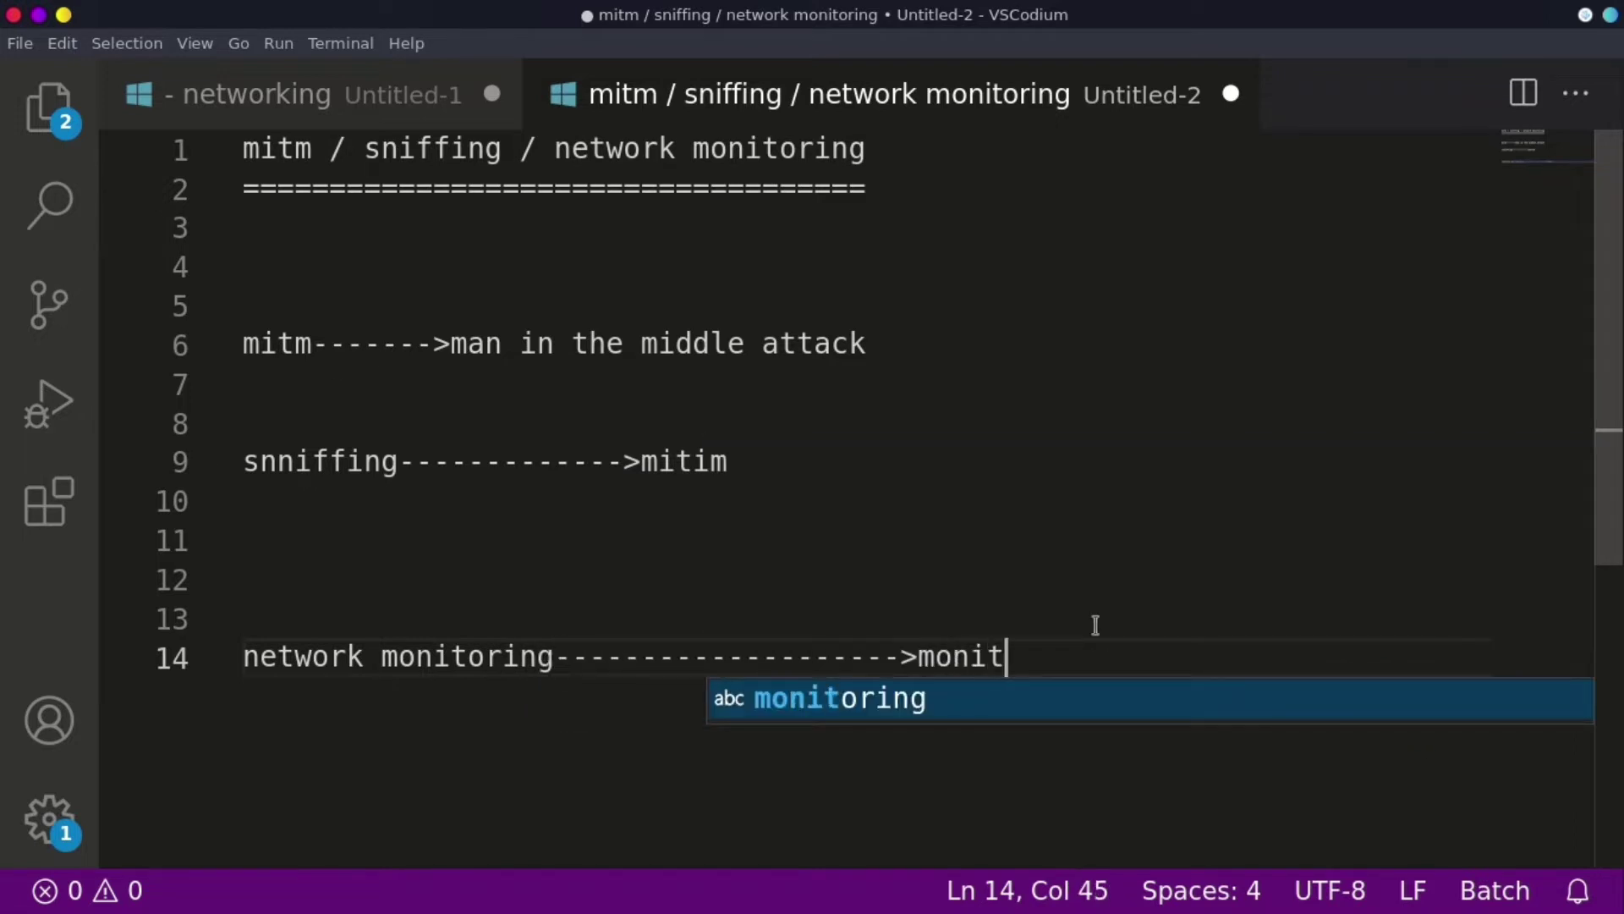
text(or the networ)
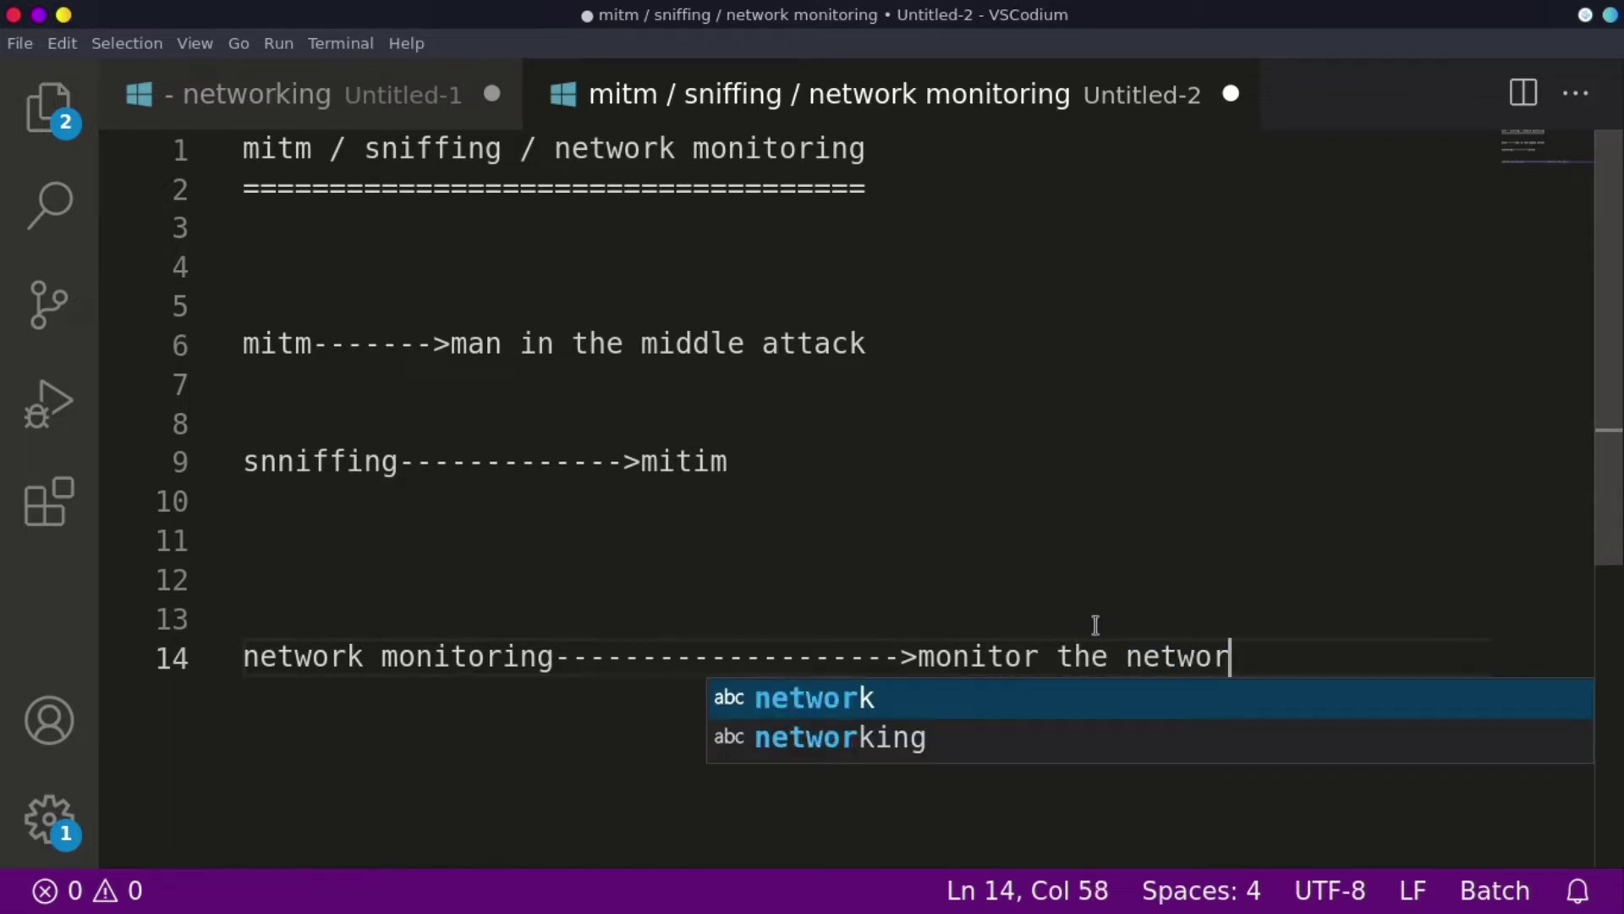
text(k)
key(Return)
key(Return)
key(Return)
key(Return)
key(Return)
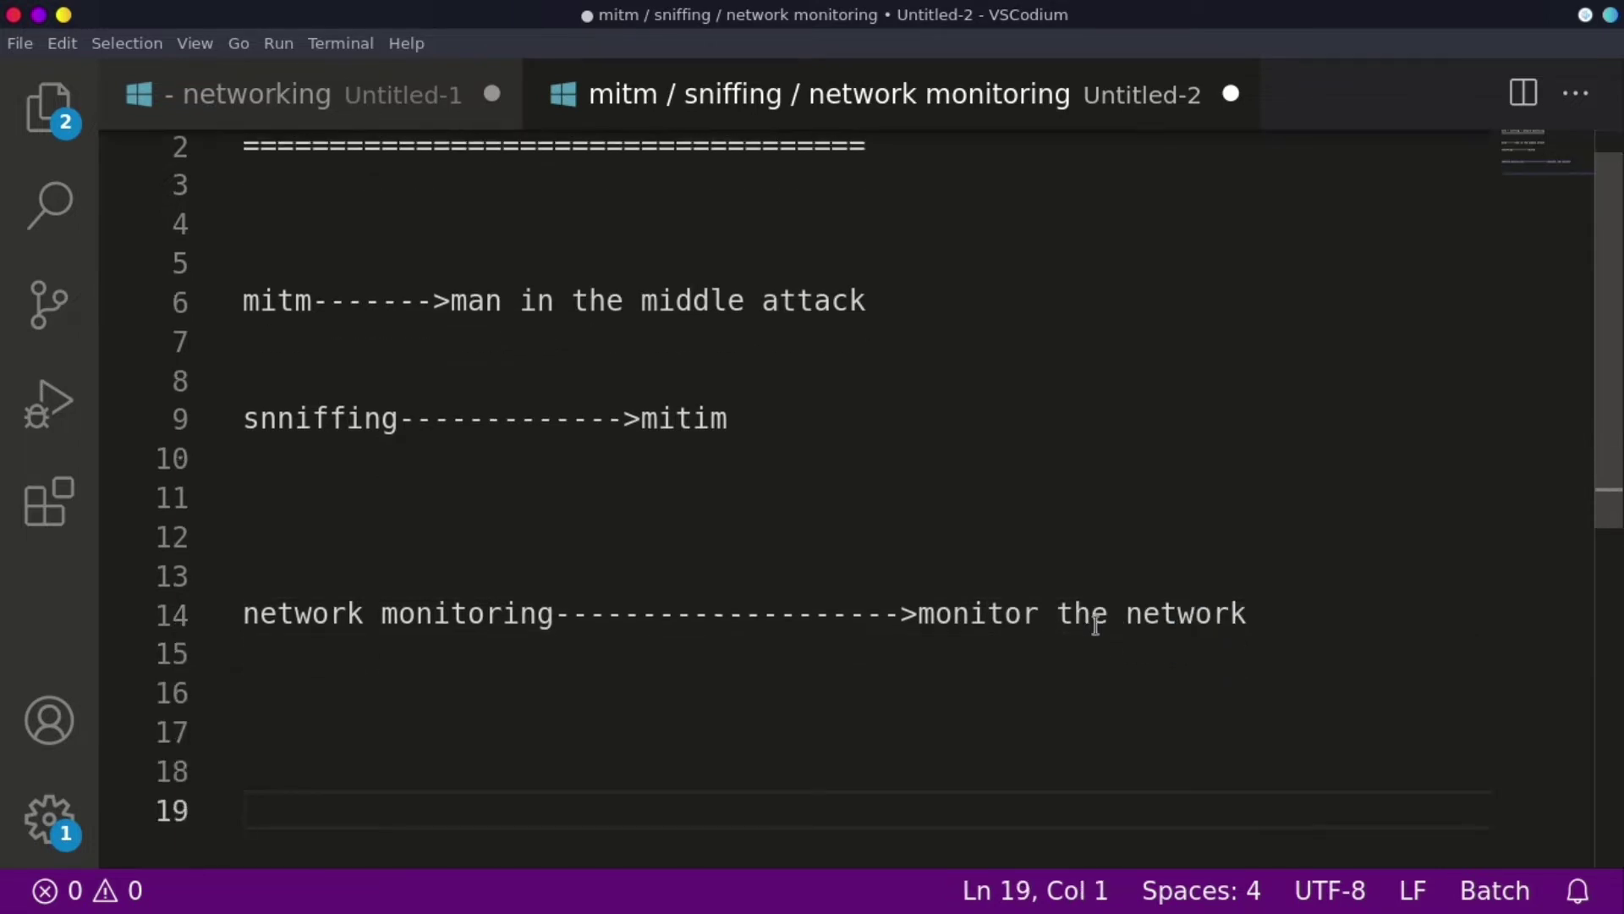
- Type the diagram line '1] pc1(vicitm)--->attacker(pc2)--->' with long dashed arrows
text(1])
text(pc1)
text(()
text(vicitm)
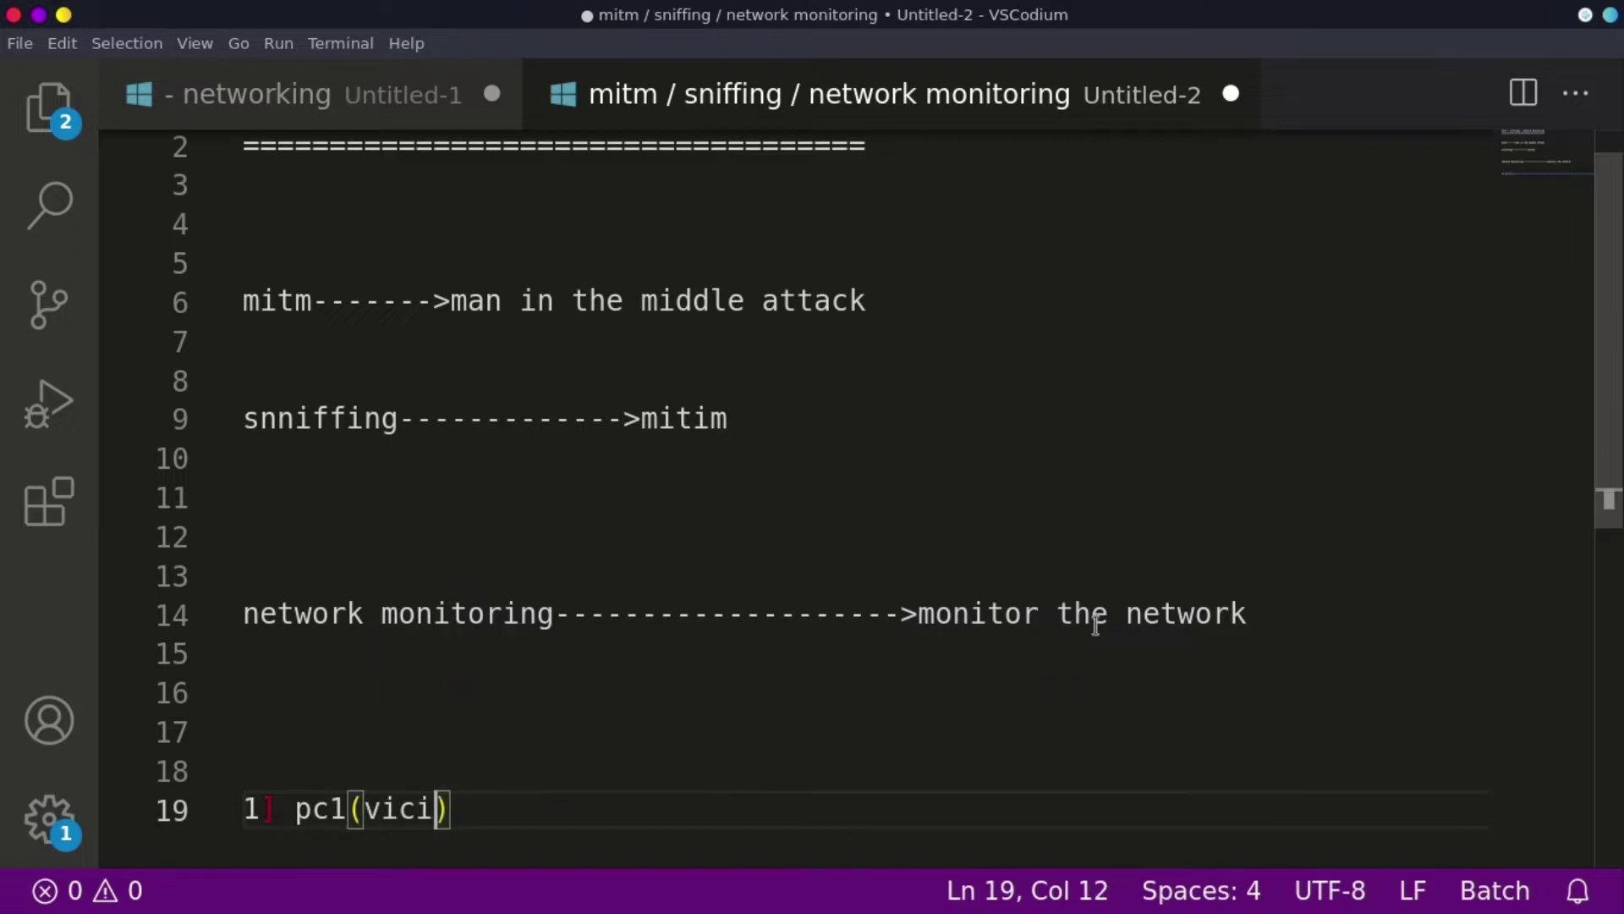
text())
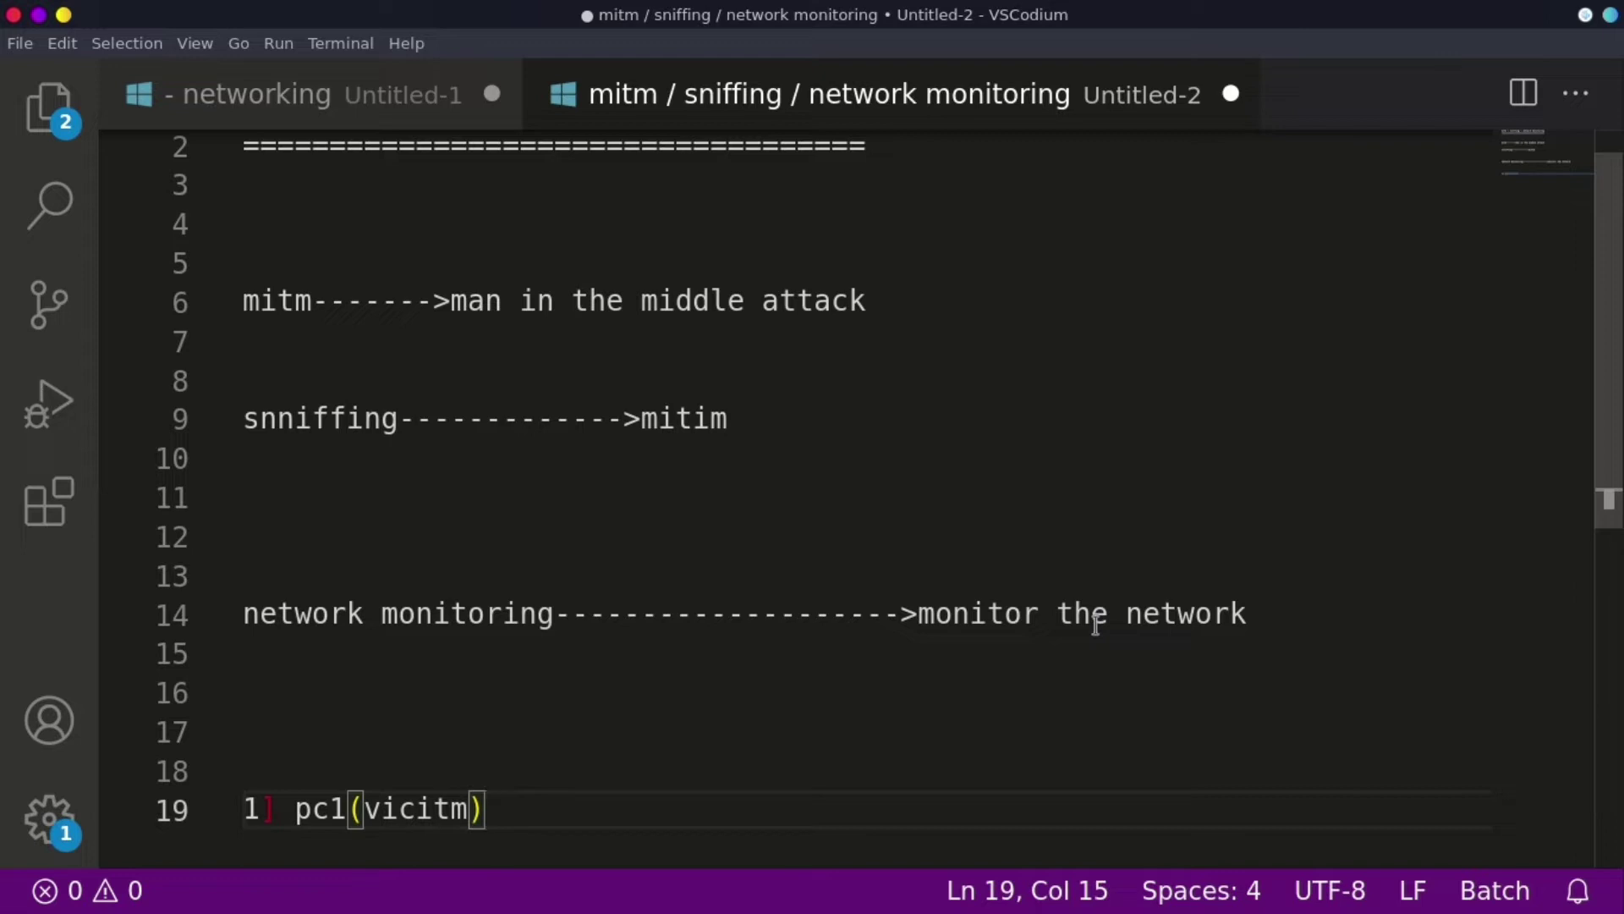
text(-----------)
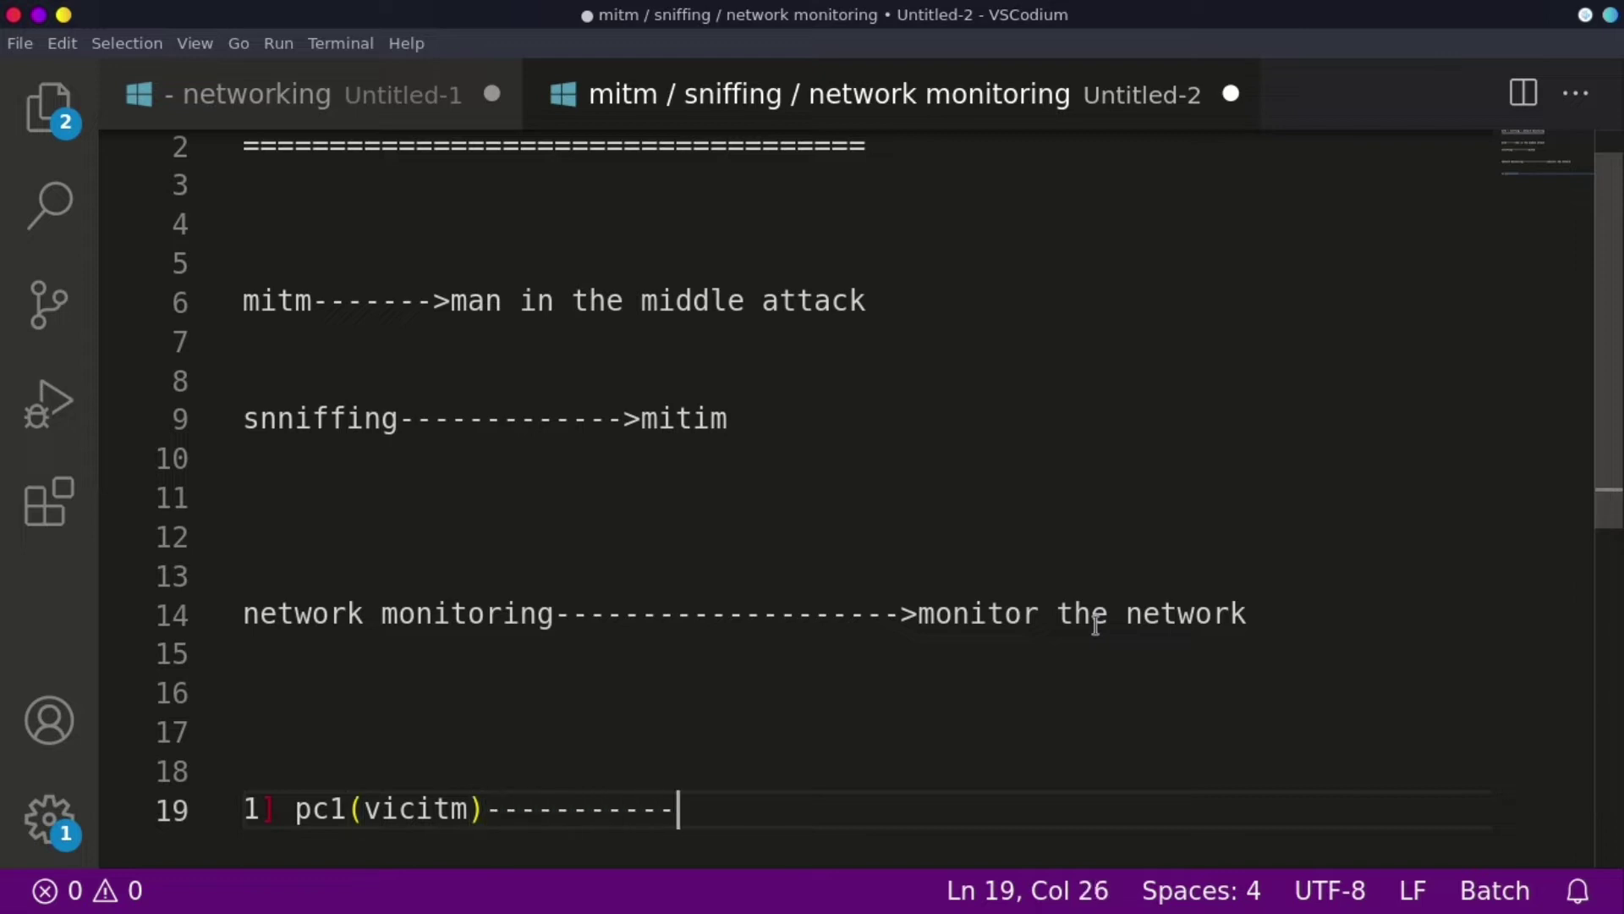
text(>)
key(BackSpace)
text(---------------->attacker)
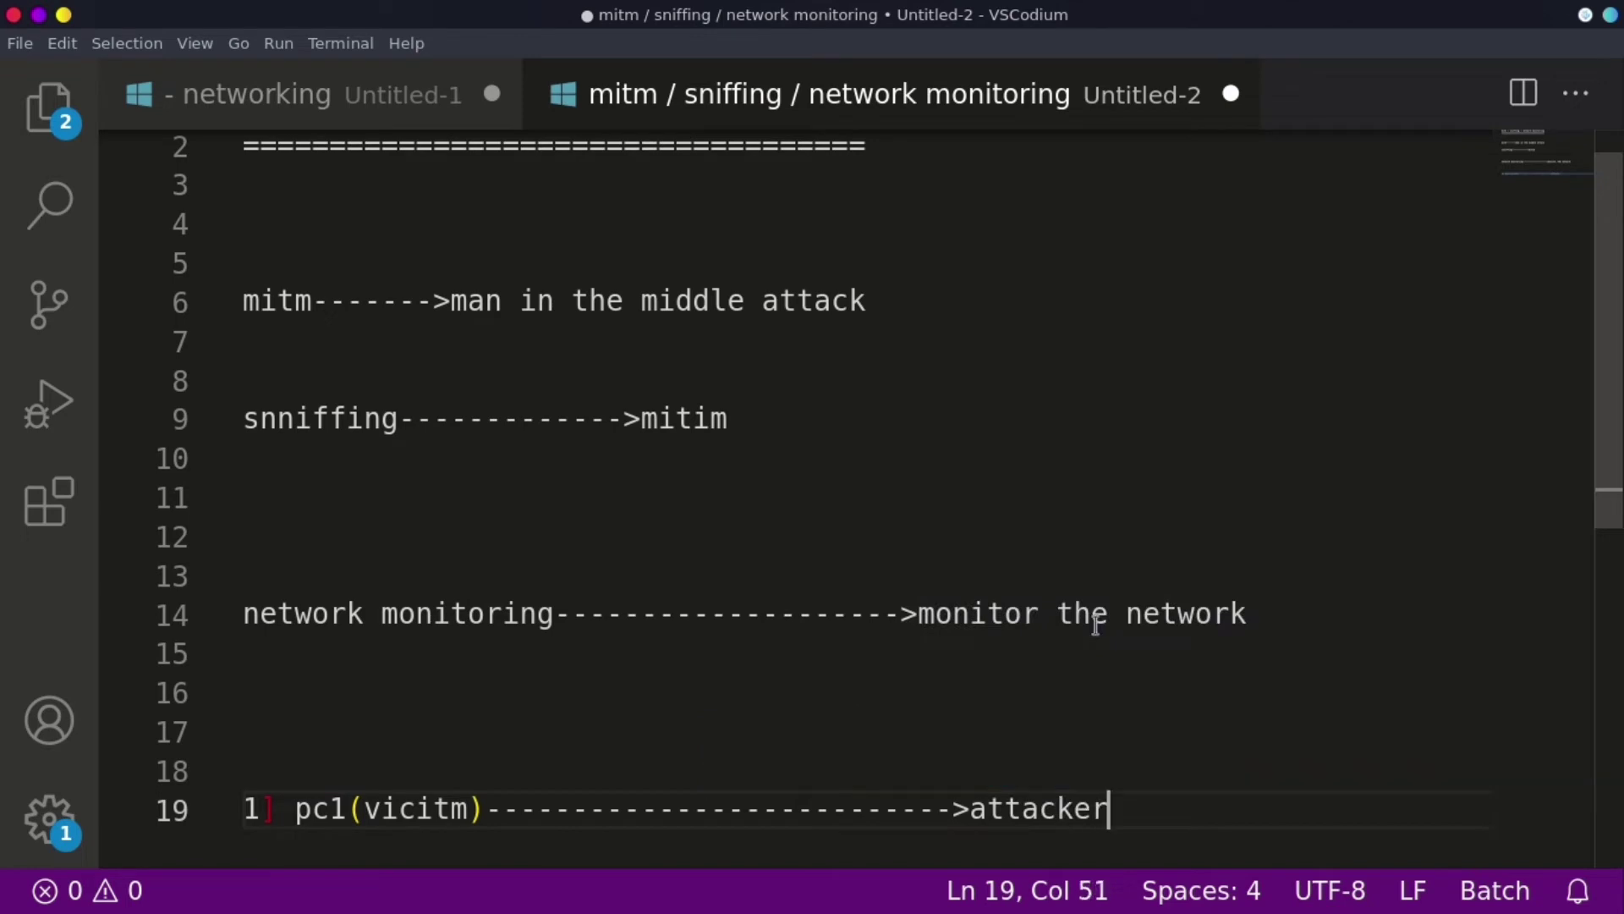
text(()
text(pc2)
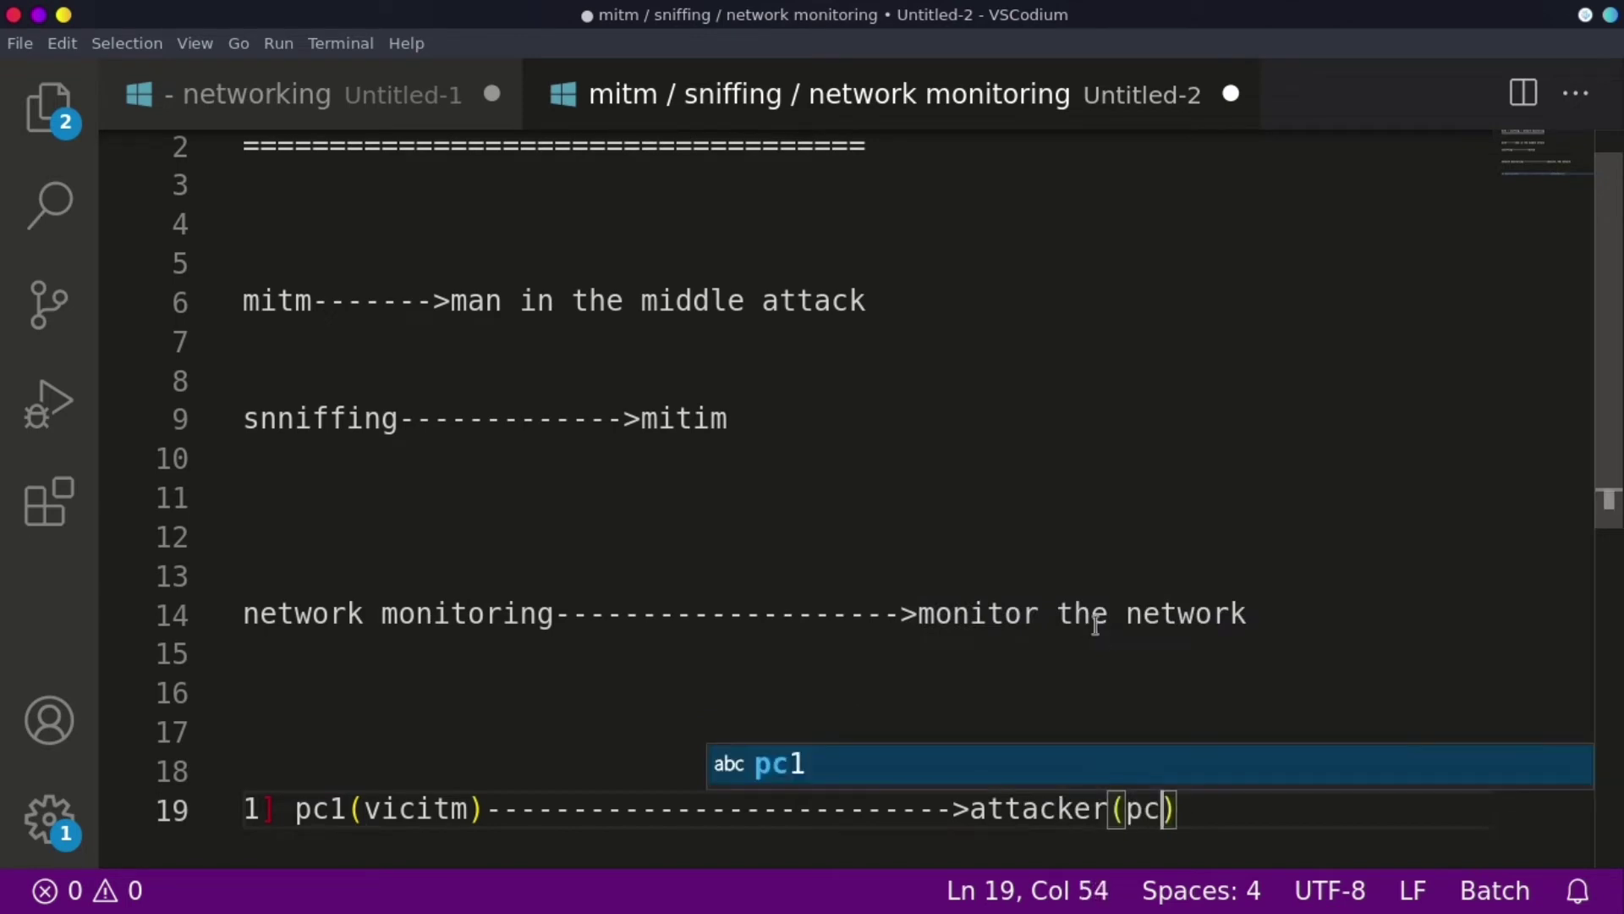
text()-----------)
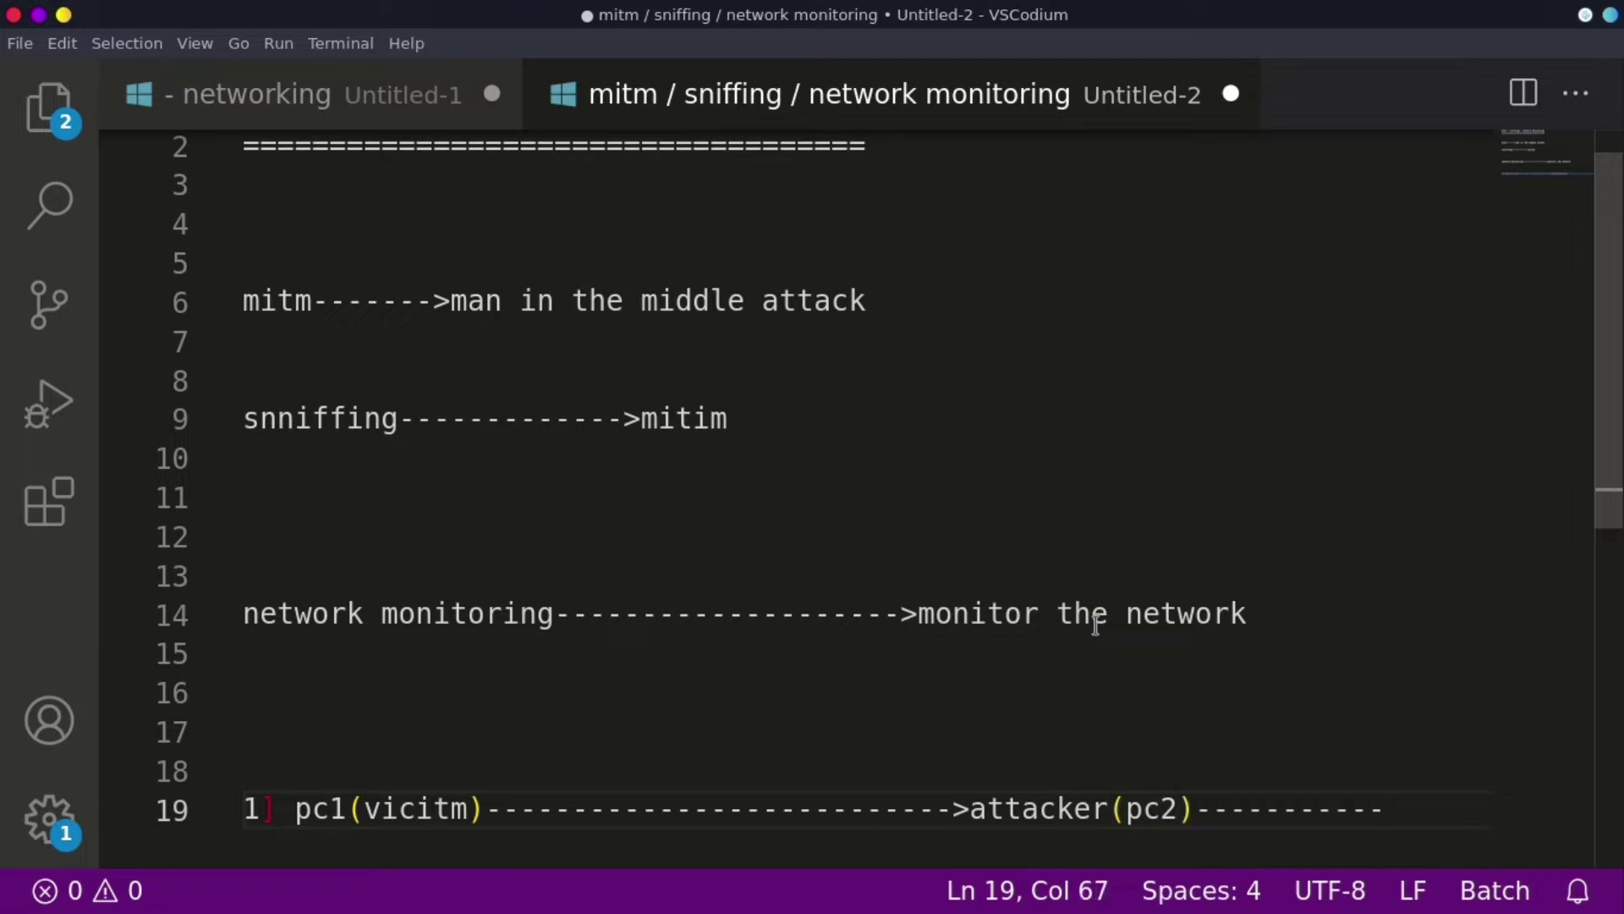
text(>)
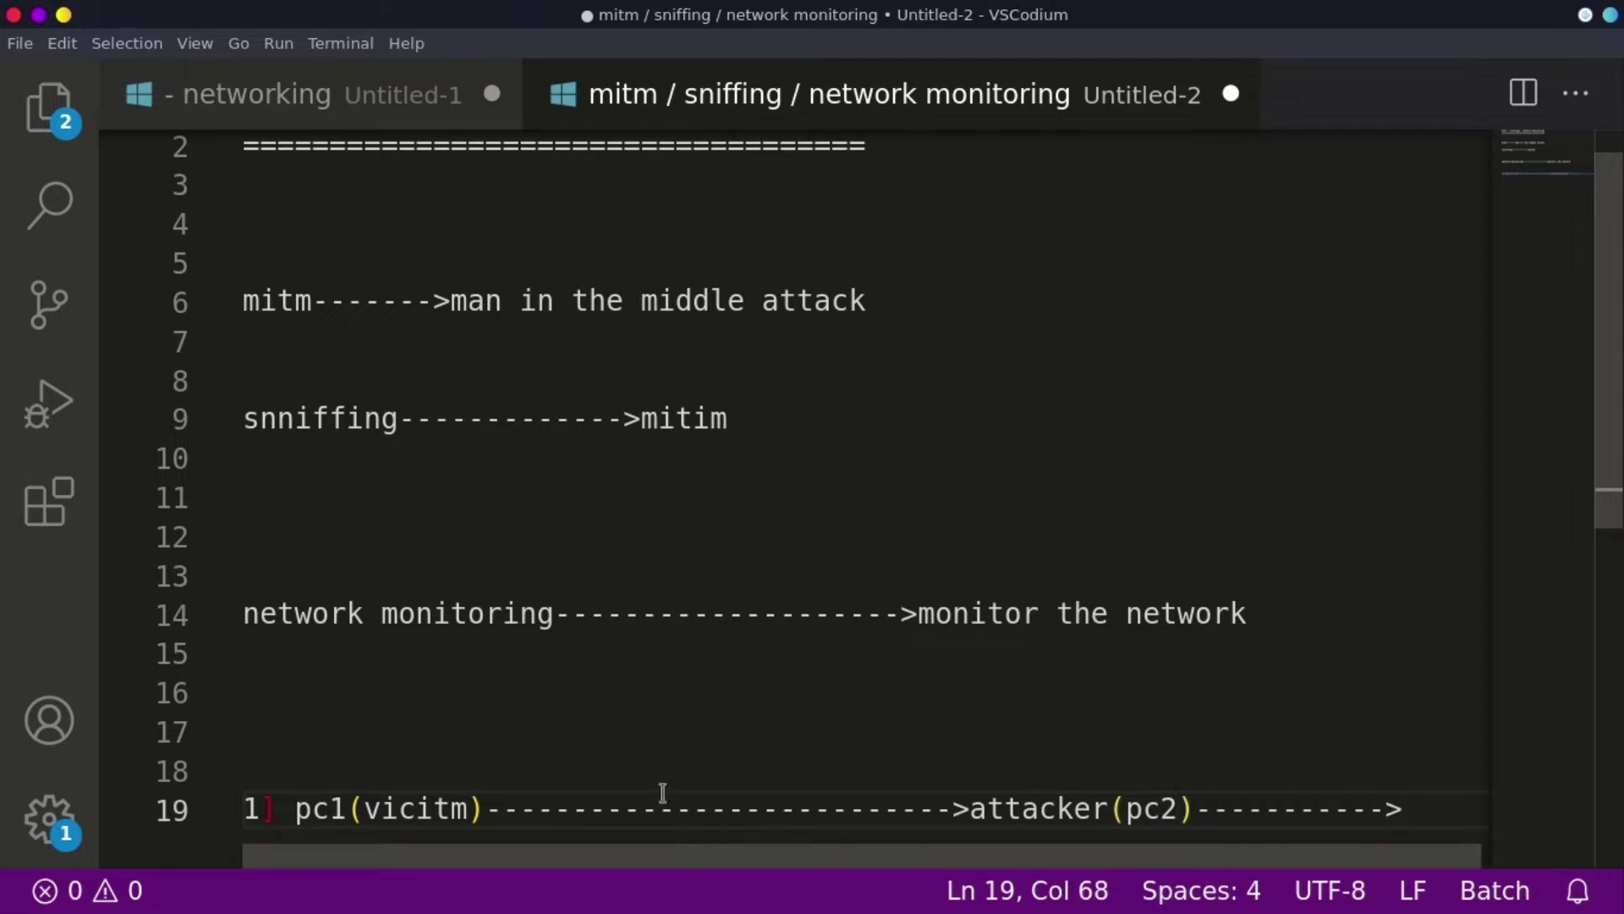
- Label the first arrow with 'http' by replacing some of its dashes
click(658, 800)
text(-)
key(BackSpace)
key(BackSpace)
key(BackSpace)
key(BackSpace)
key(BackSpace)
key(BackSpace)
key(BackSpace)
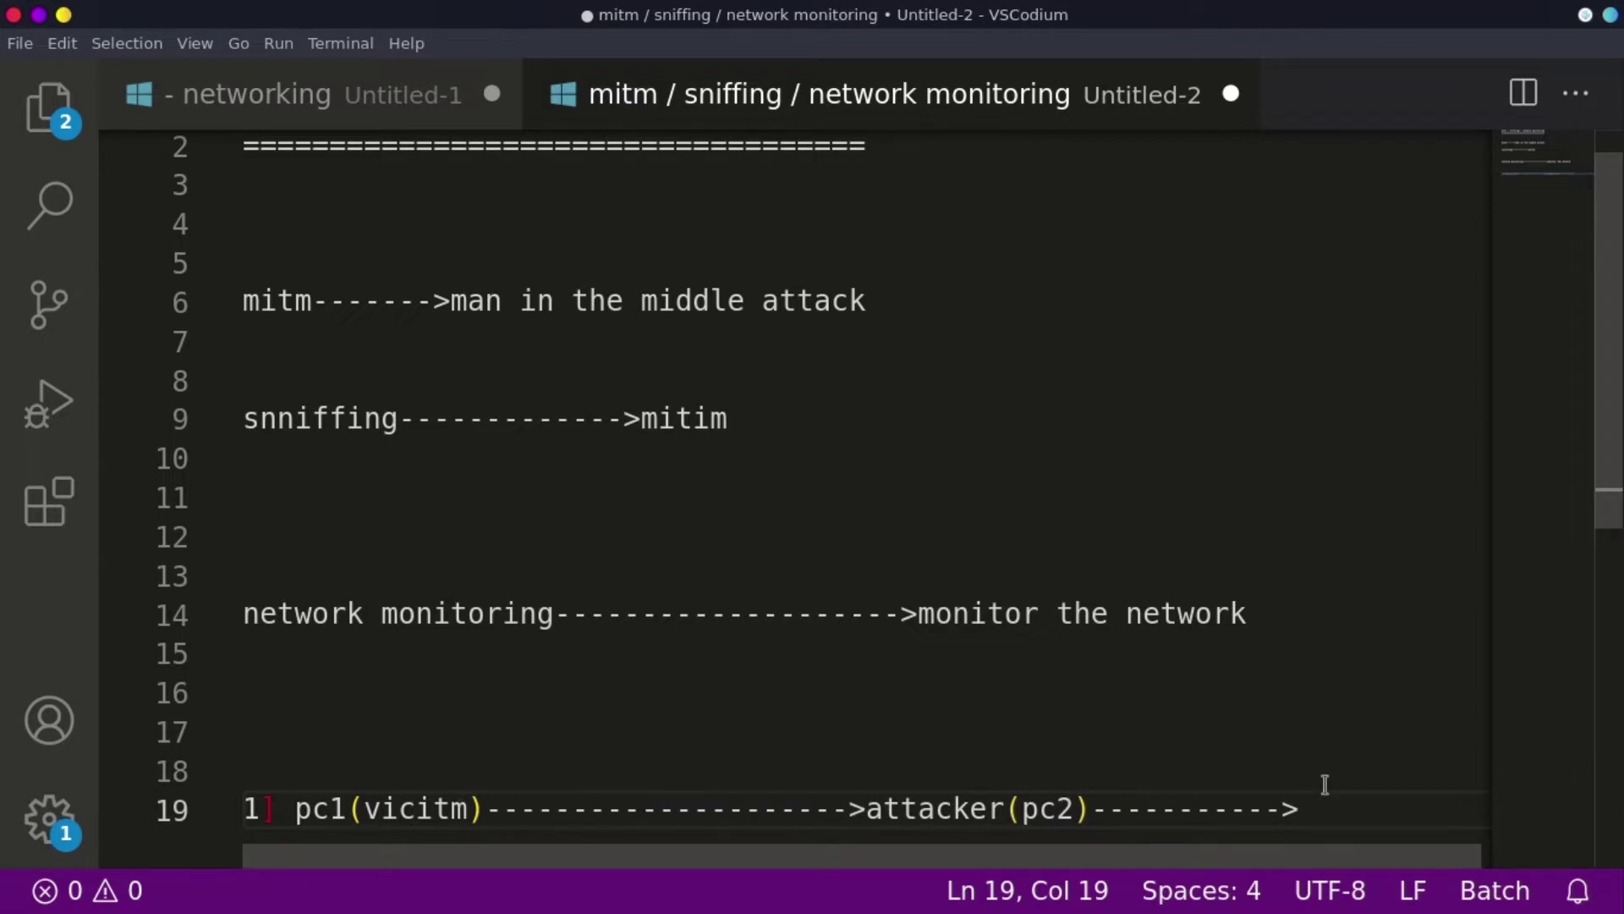
click(657, 816)
key(shift+Right)
key(BackSpace)
key(BackSpace)
key(BackSpace)
key(BackSpace)
key(BackSpace)
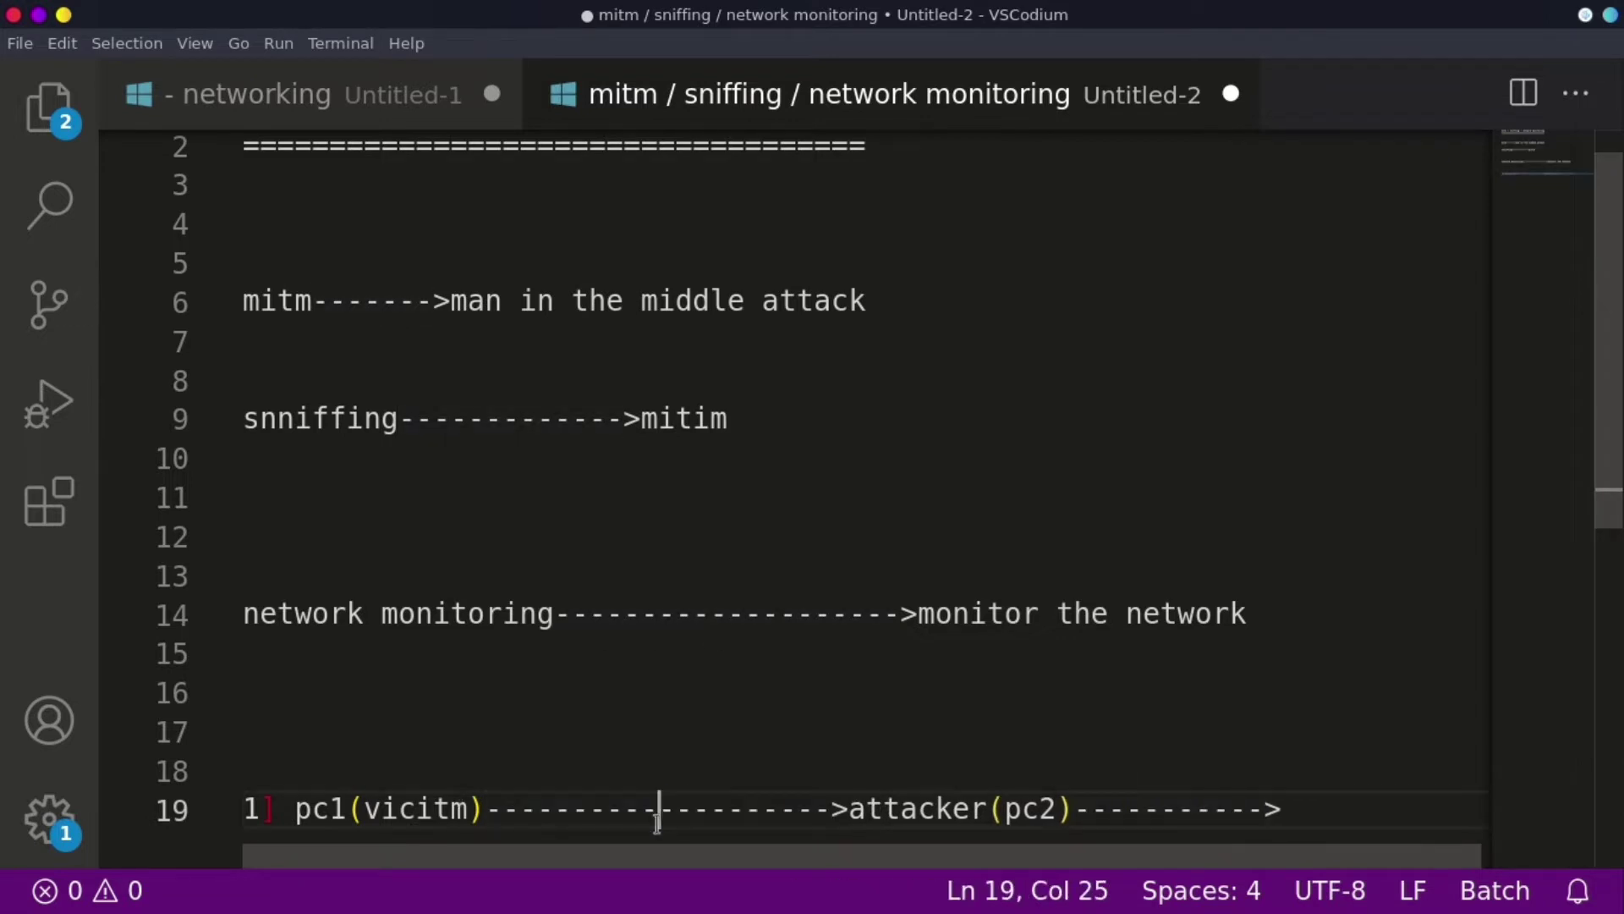
text(http)
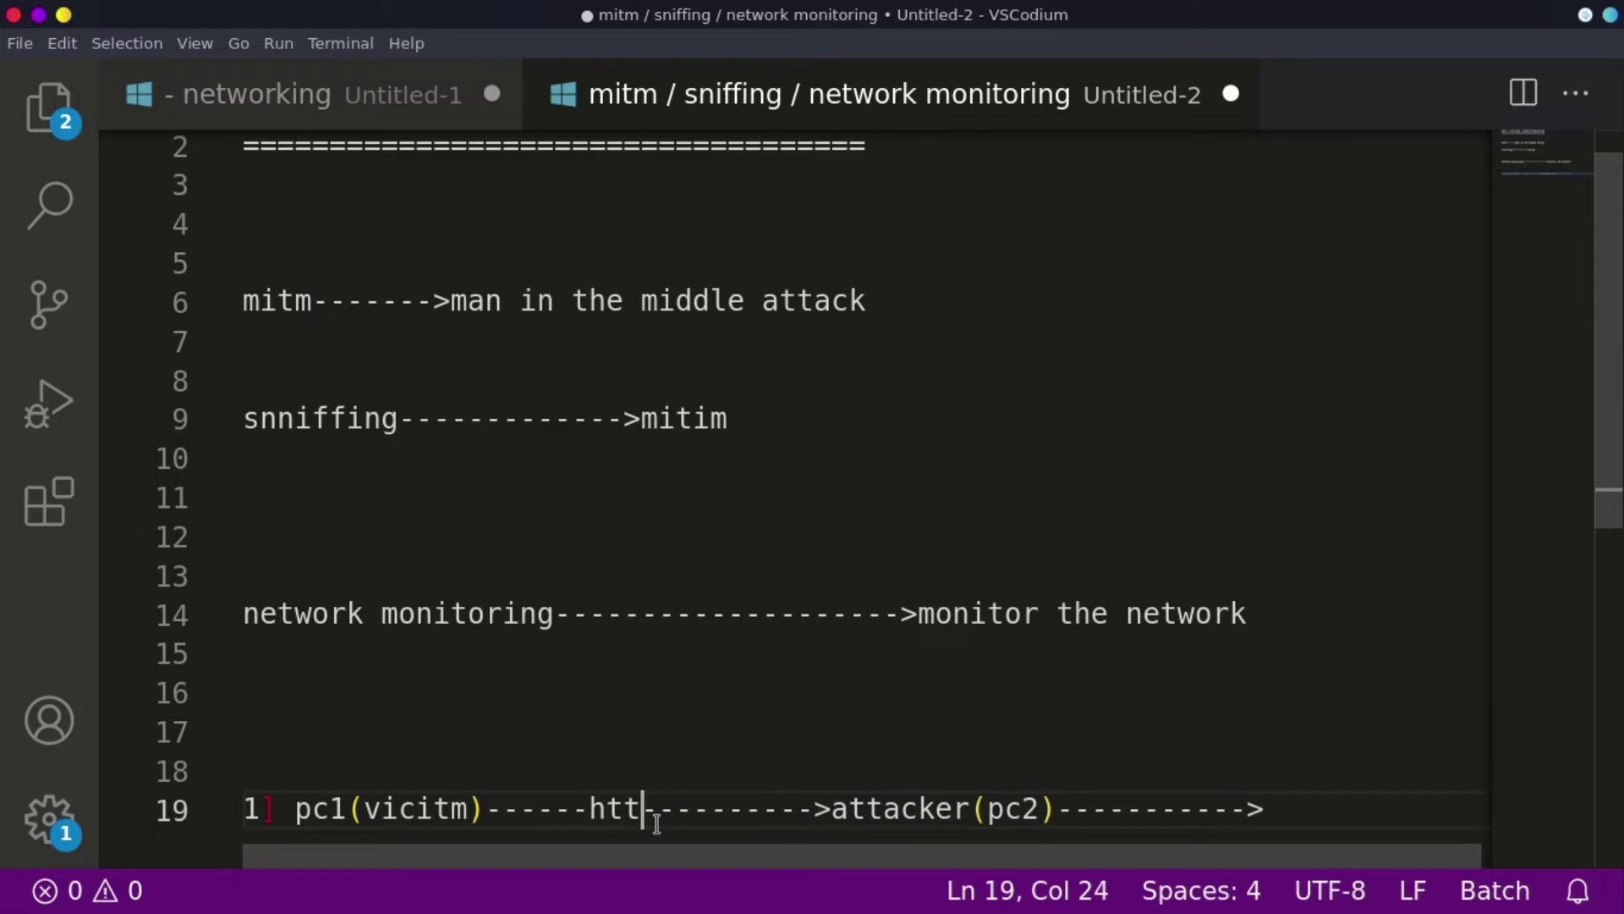
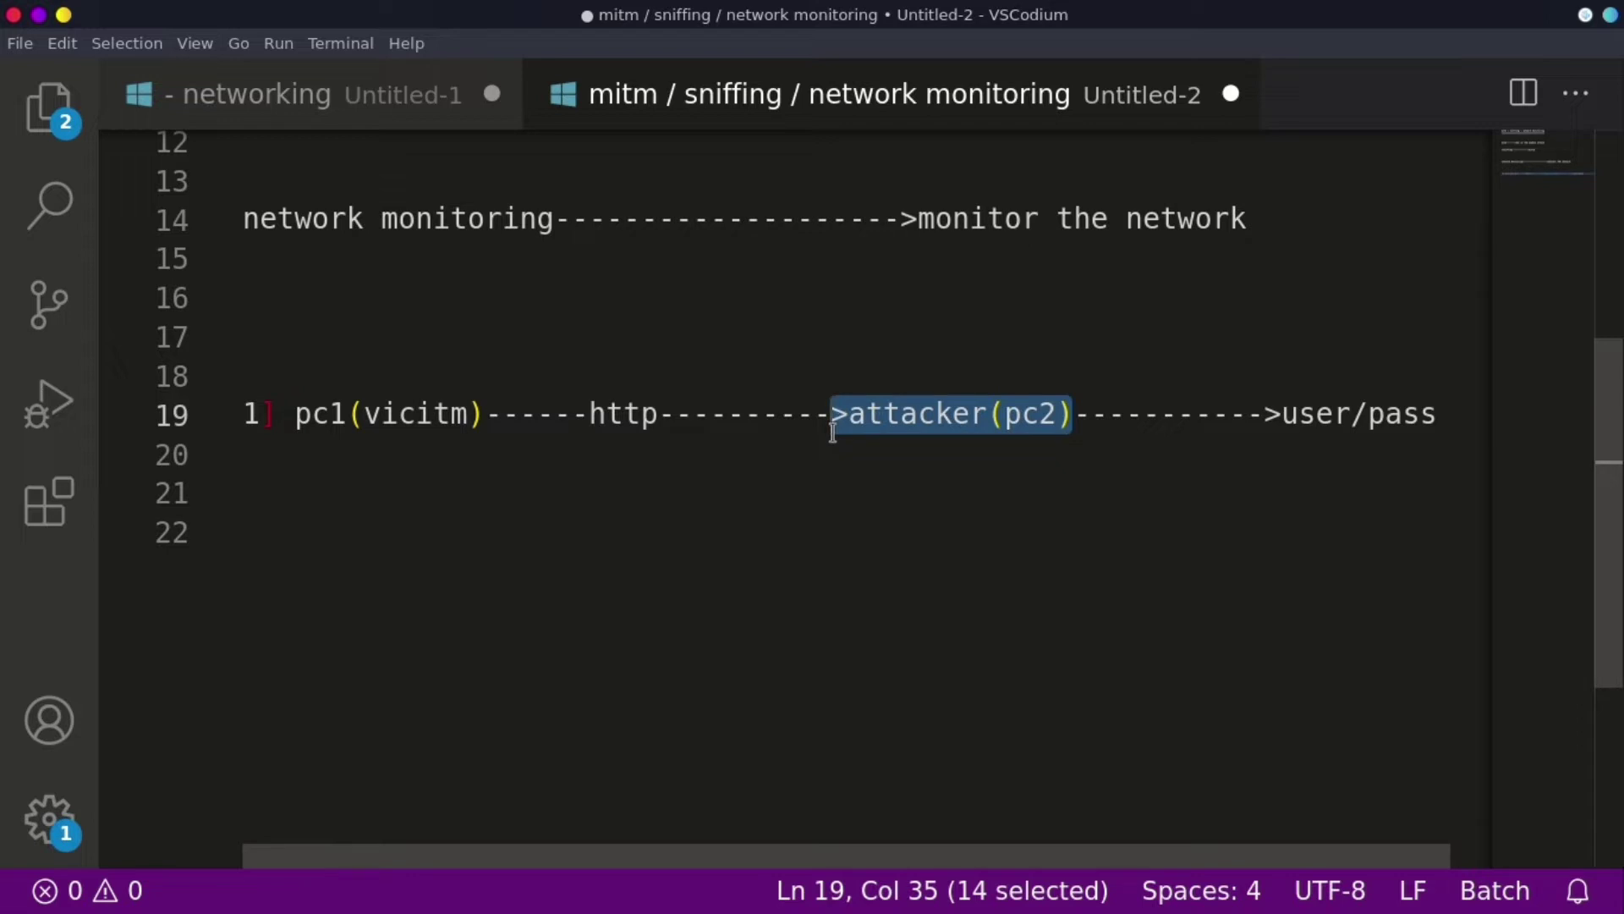
- Place the cursor on empty line 22, below the victim-to-attacker diagram, to begin a new arrow line
click(370, 552)
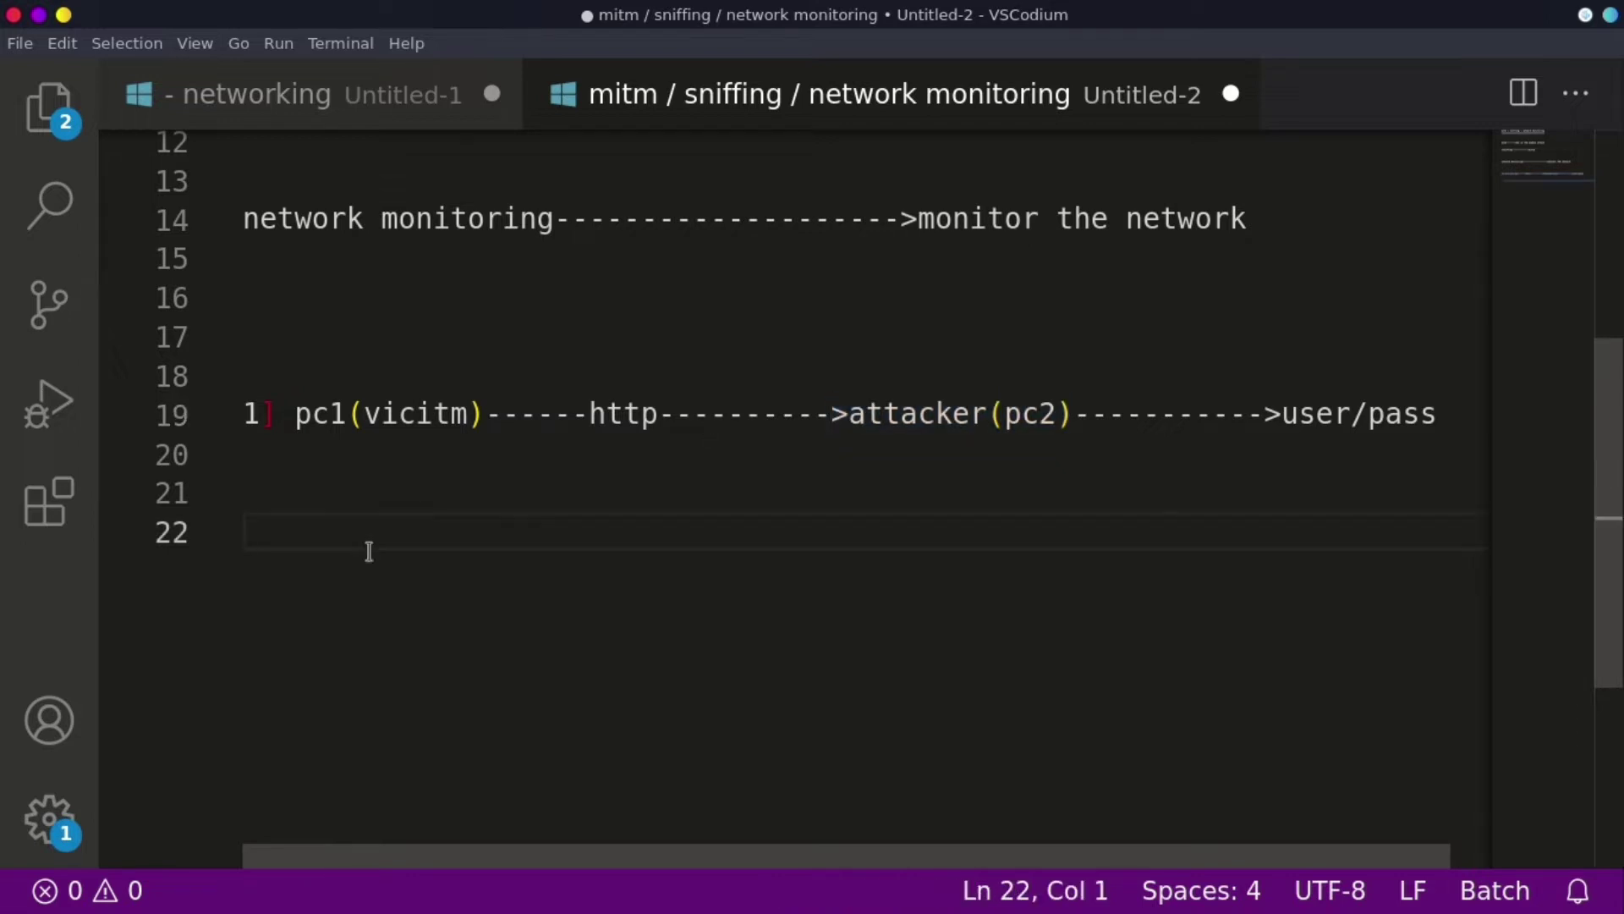
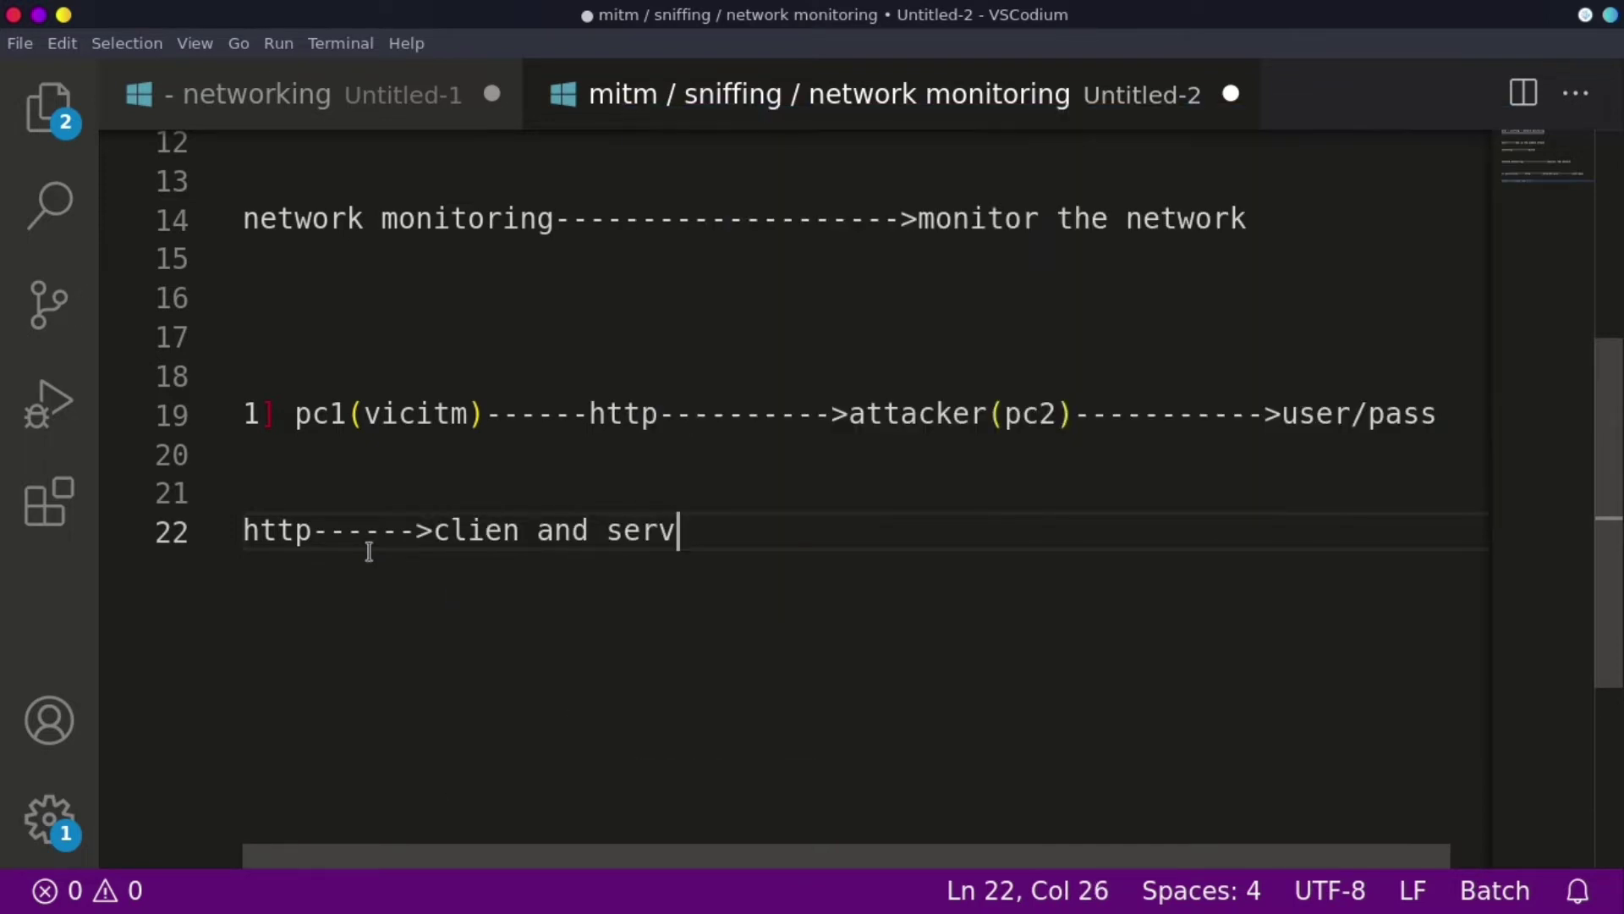
- Finish the http line ending 'not secure', add the https line ending in encryption, and begin item '2]'
text(----->not)
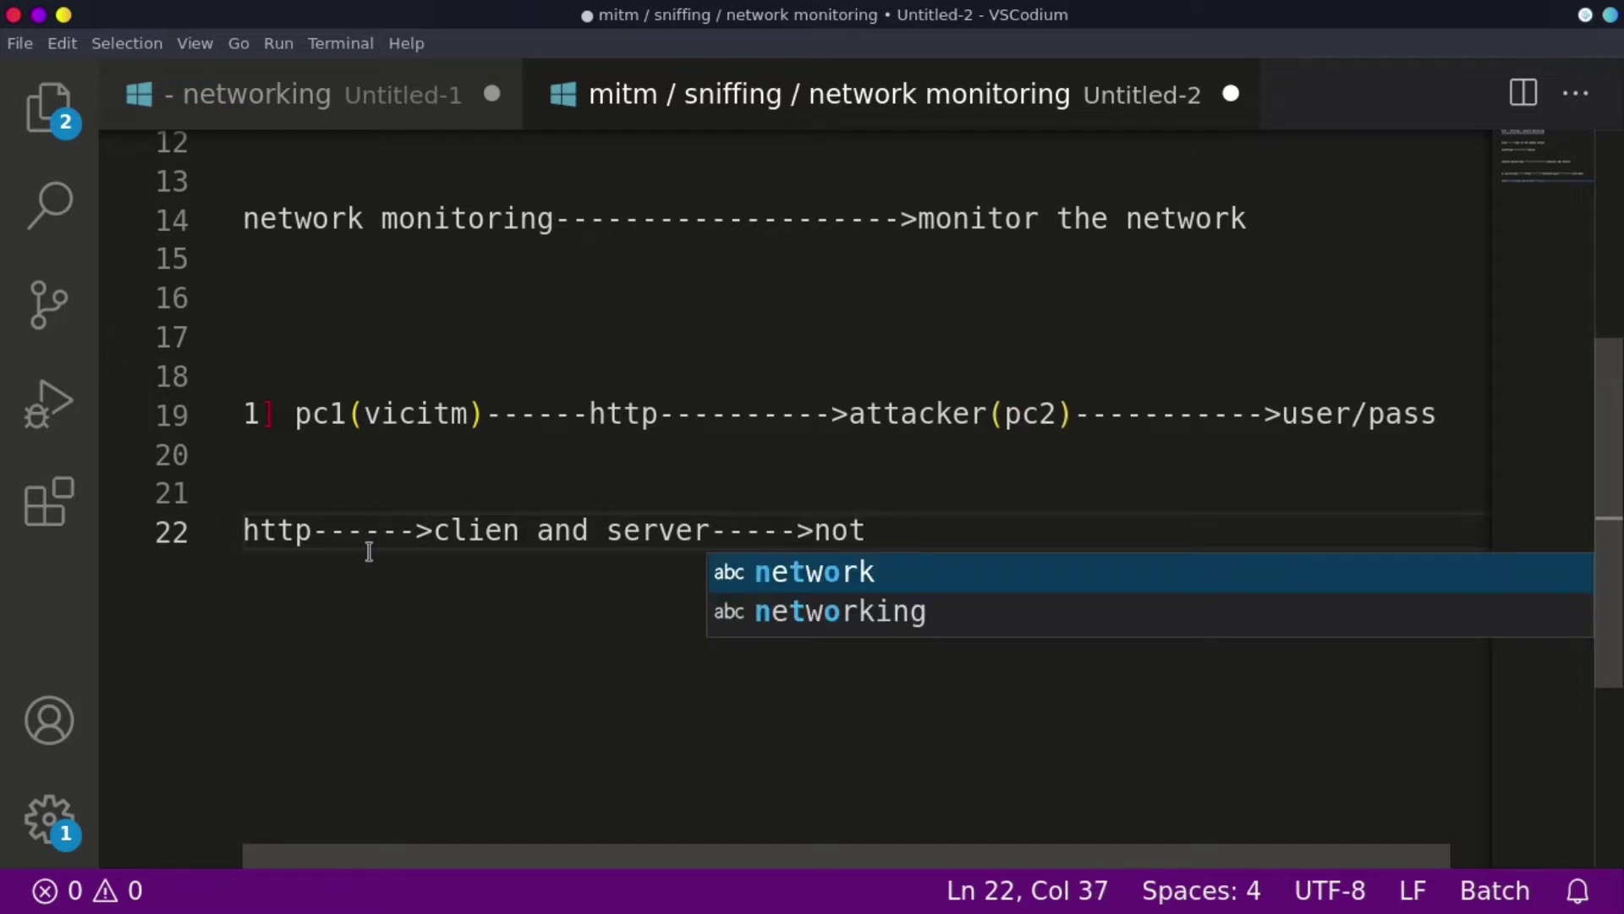
text( secur)
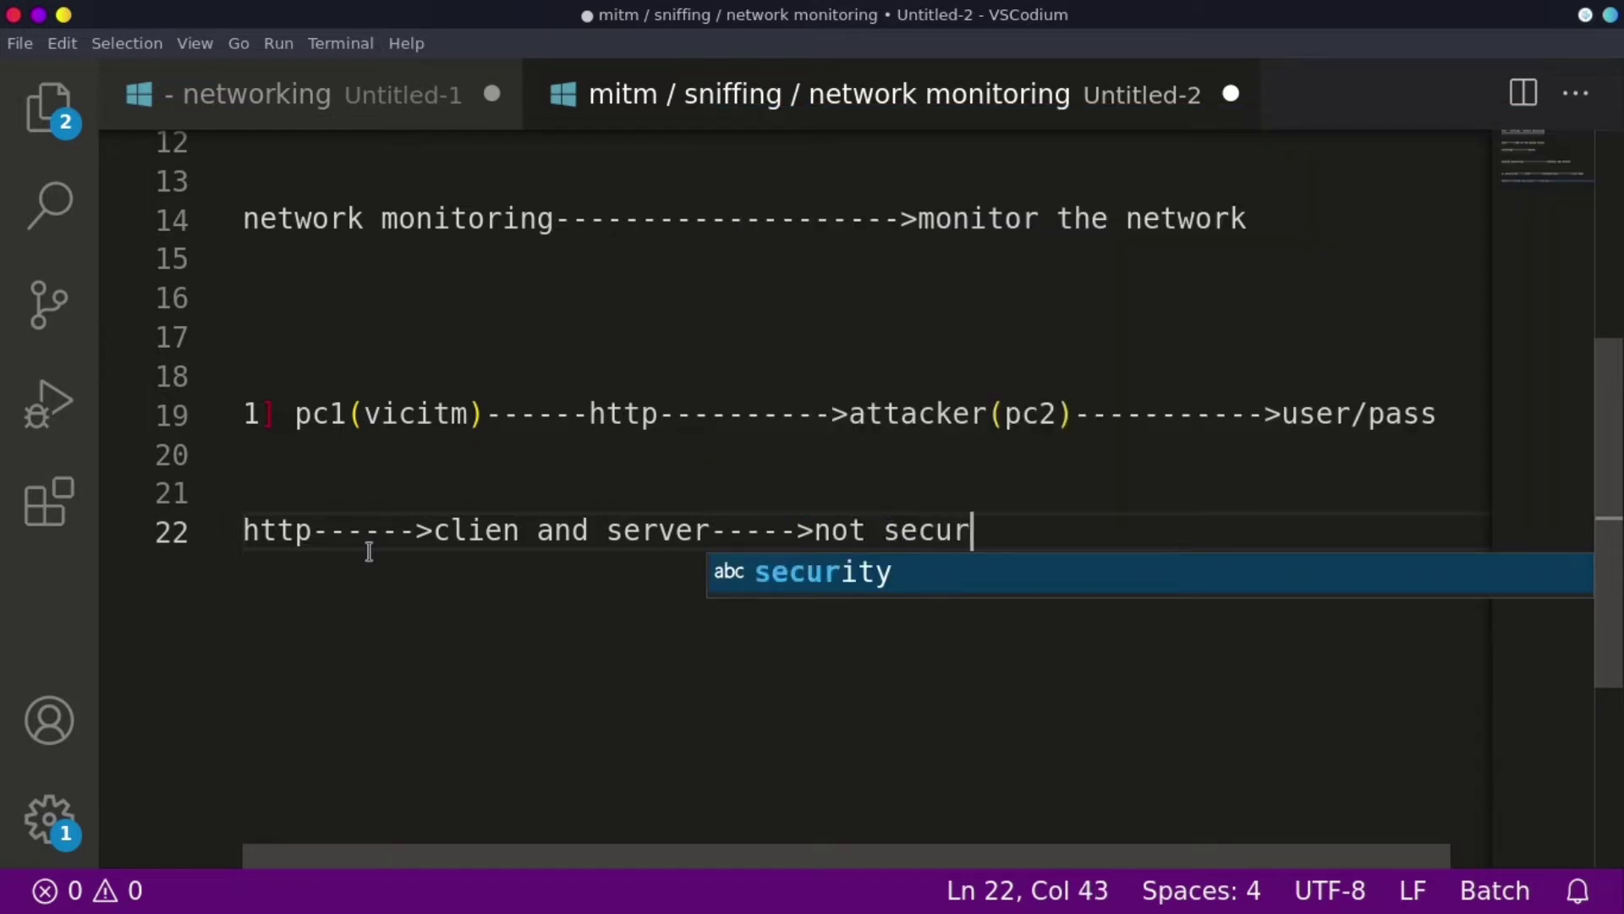
text(e)
key(Return)
text(htt)
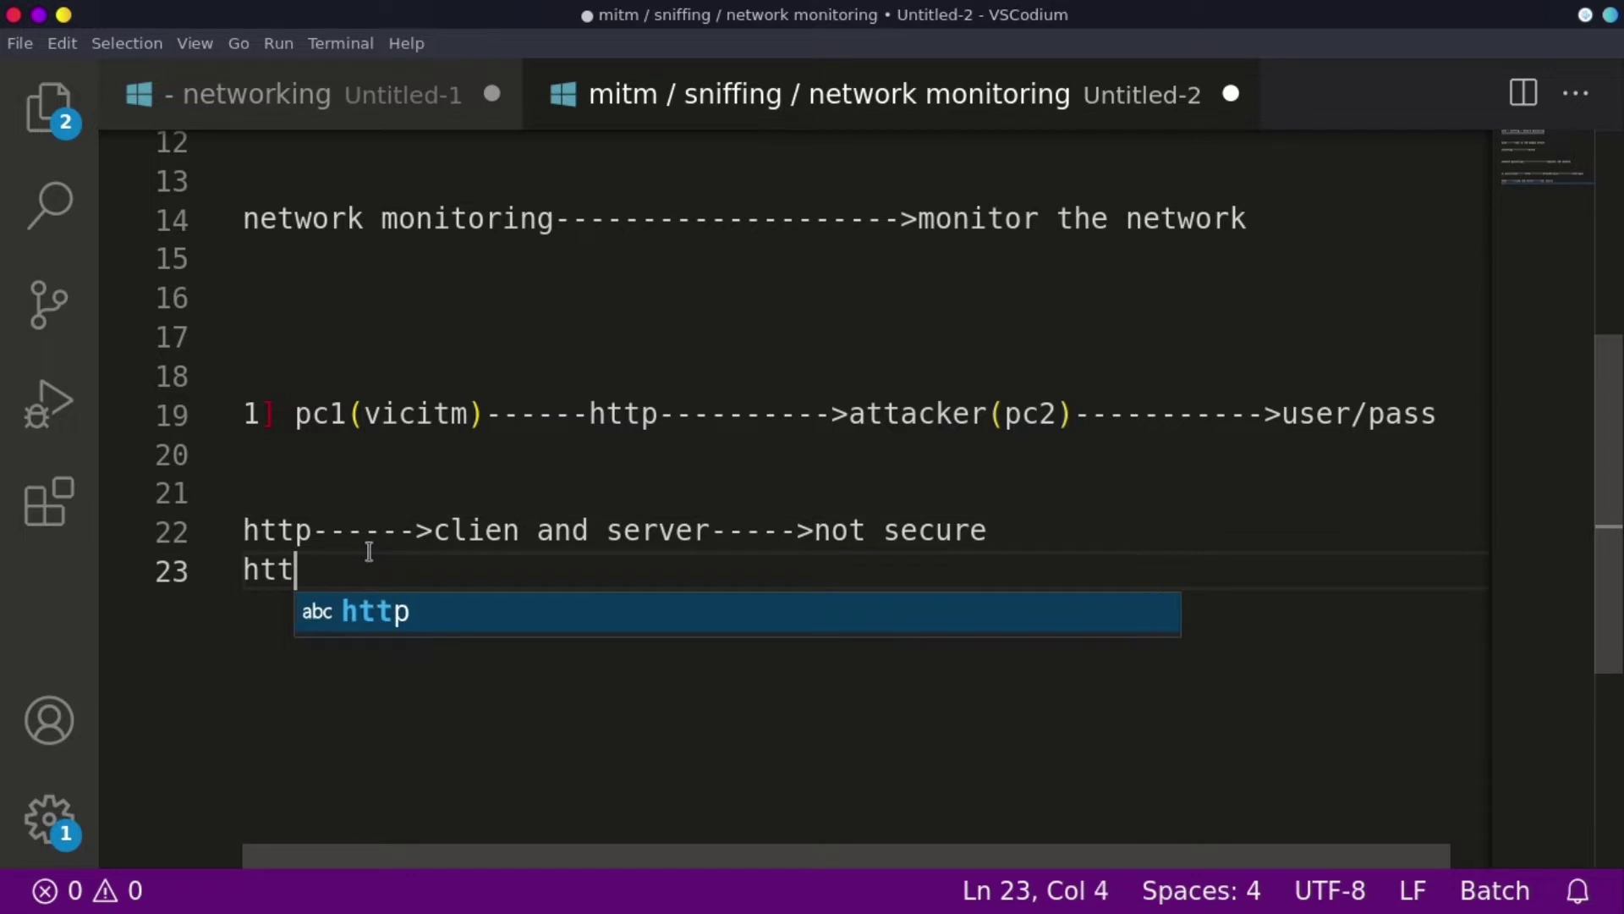
text(ps----)
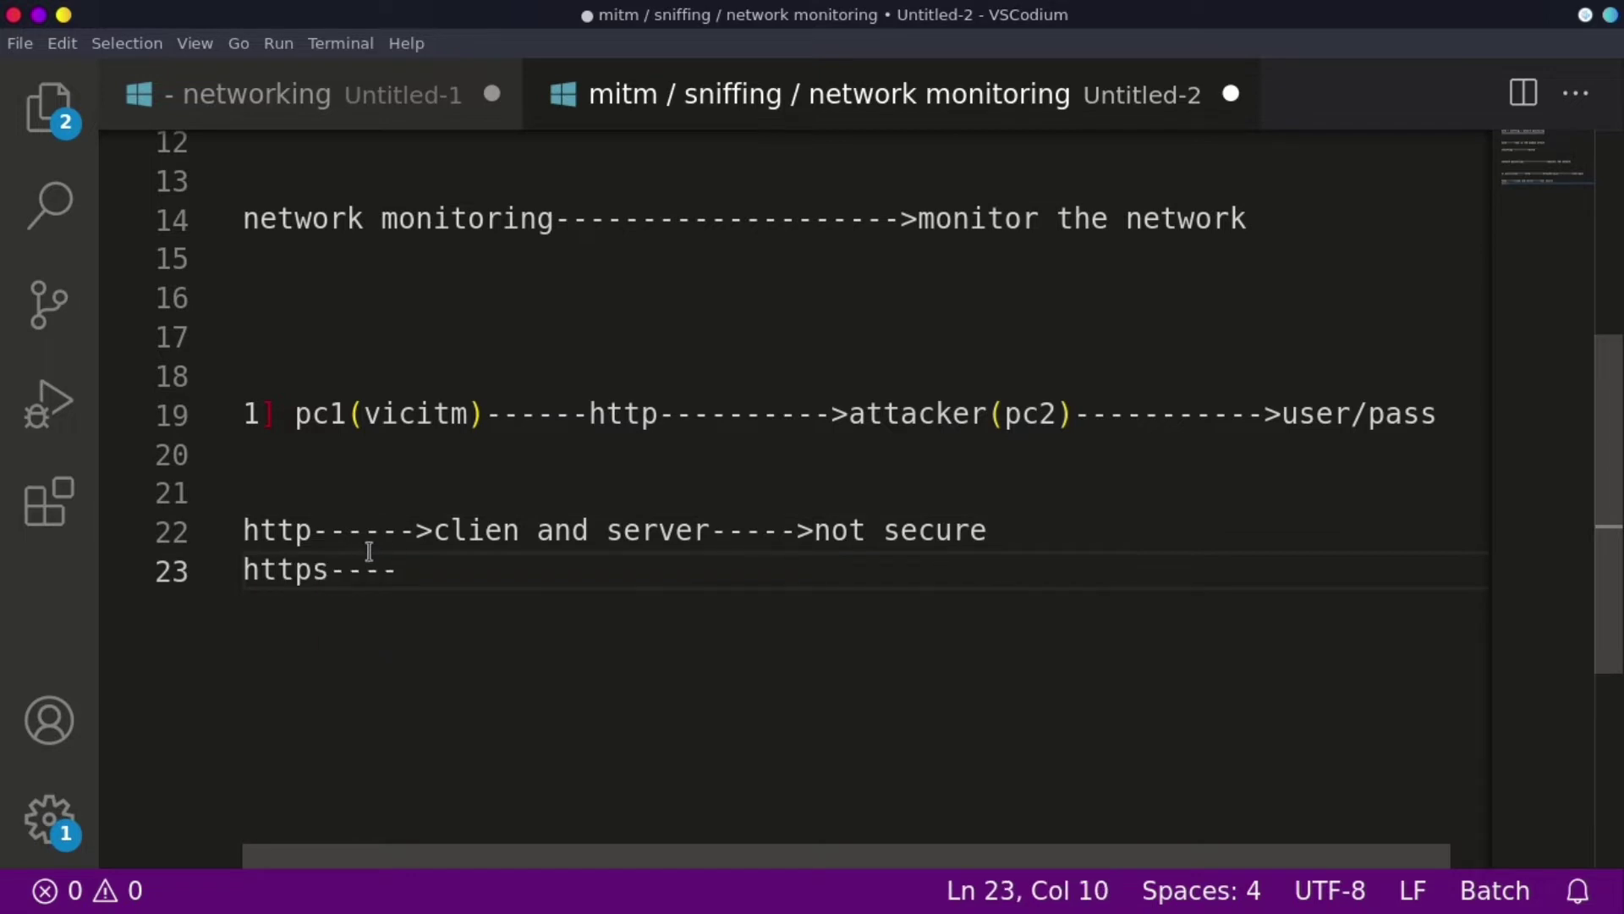
text(>s----->ssl cer)
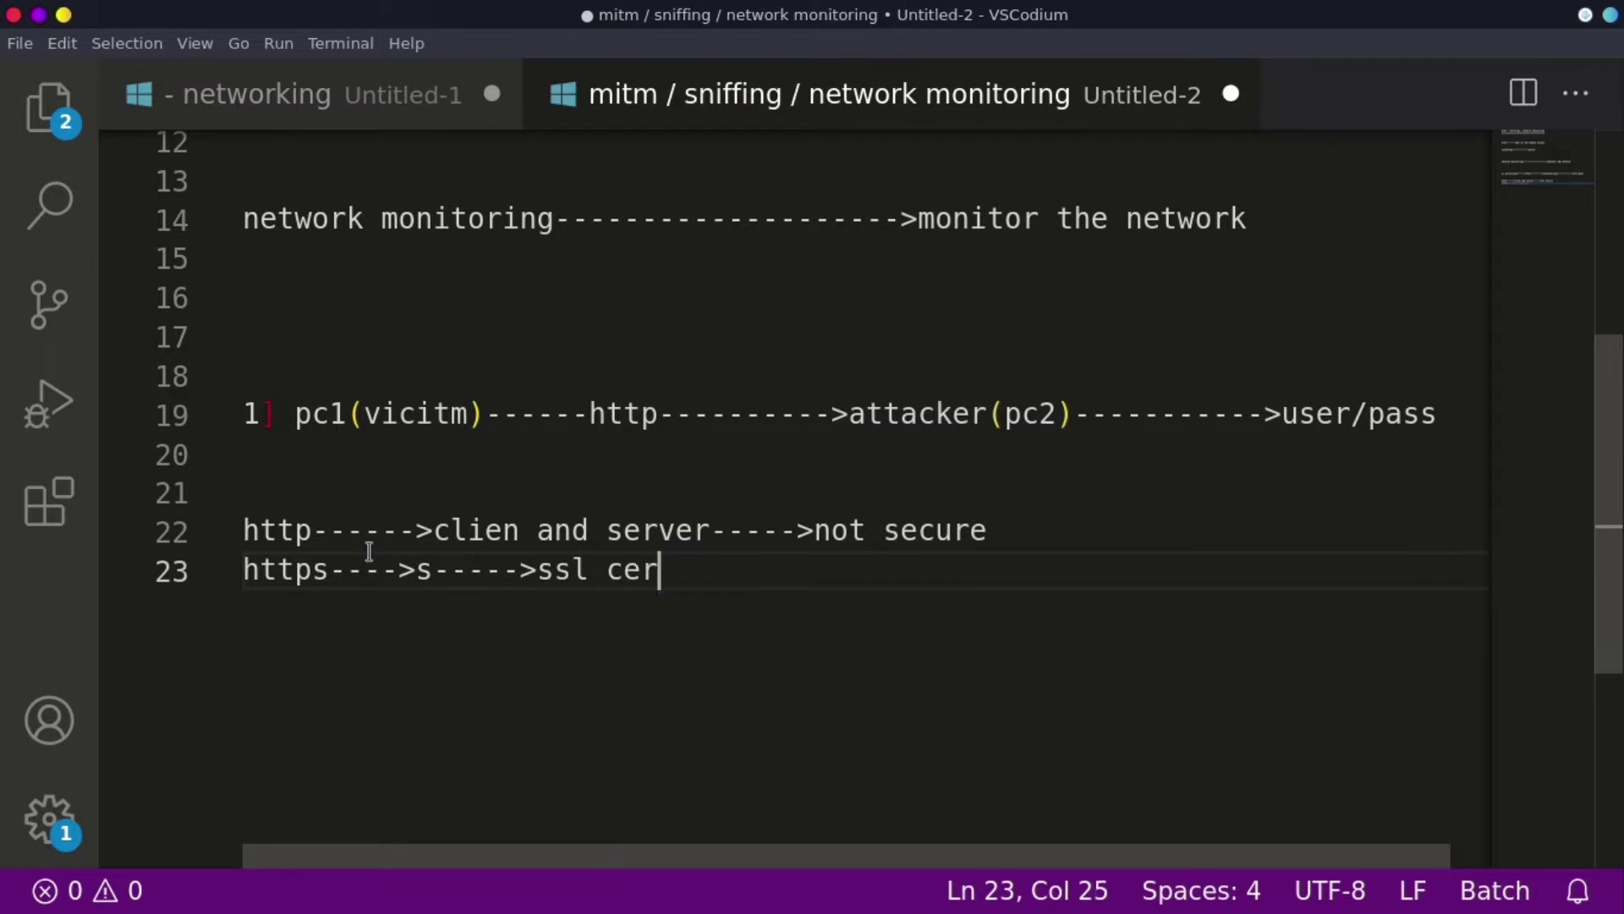
text(tificate)
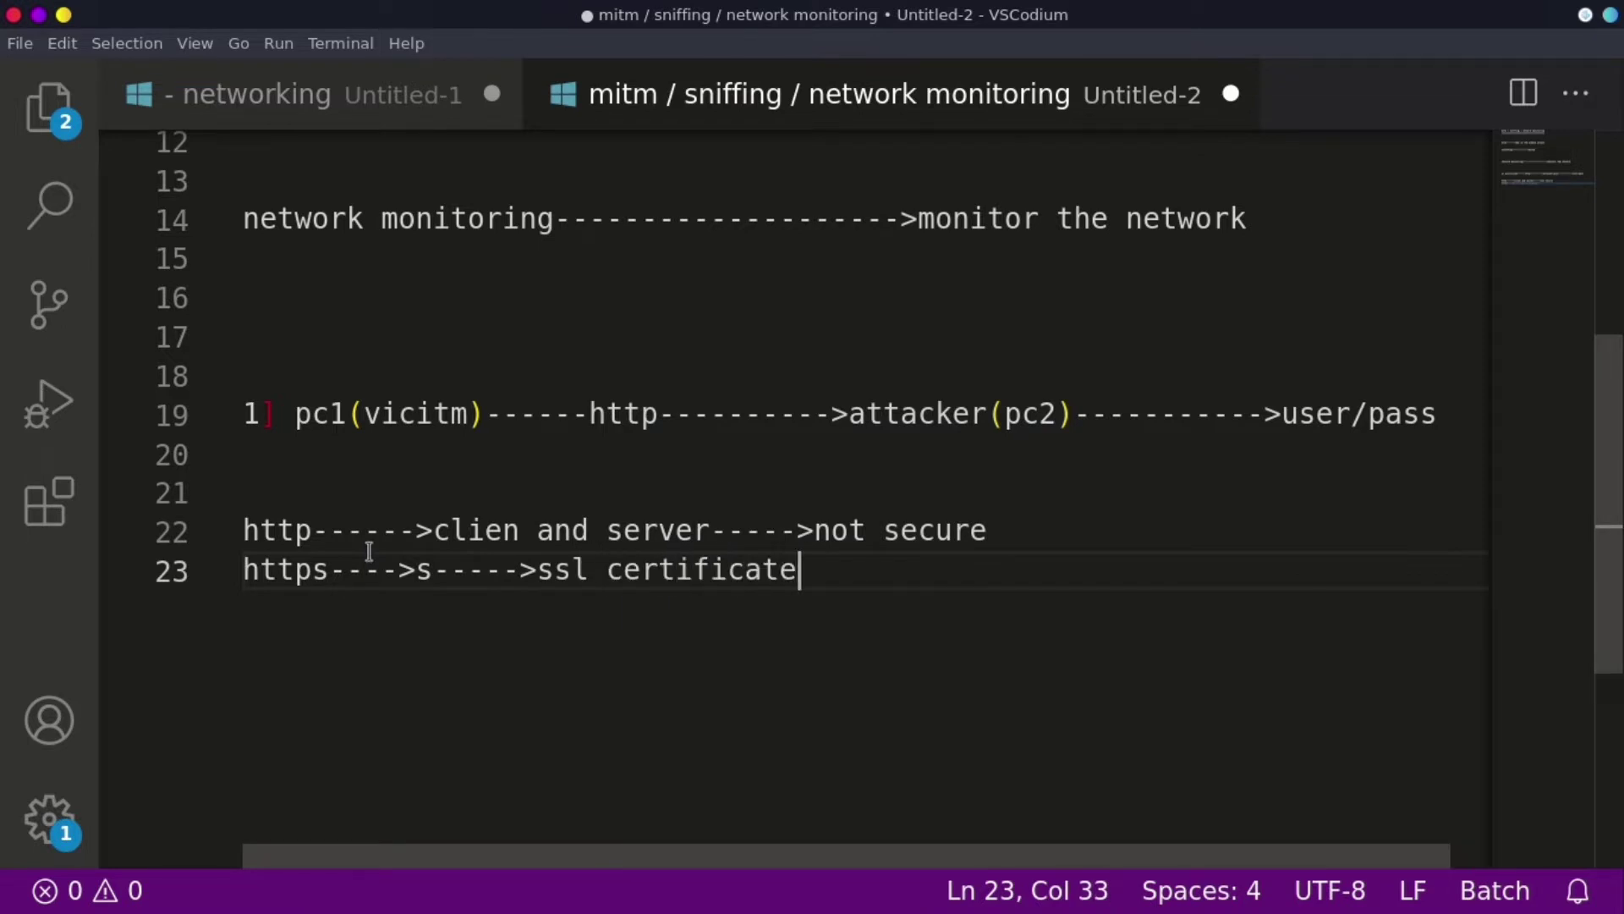
text(----->commn)
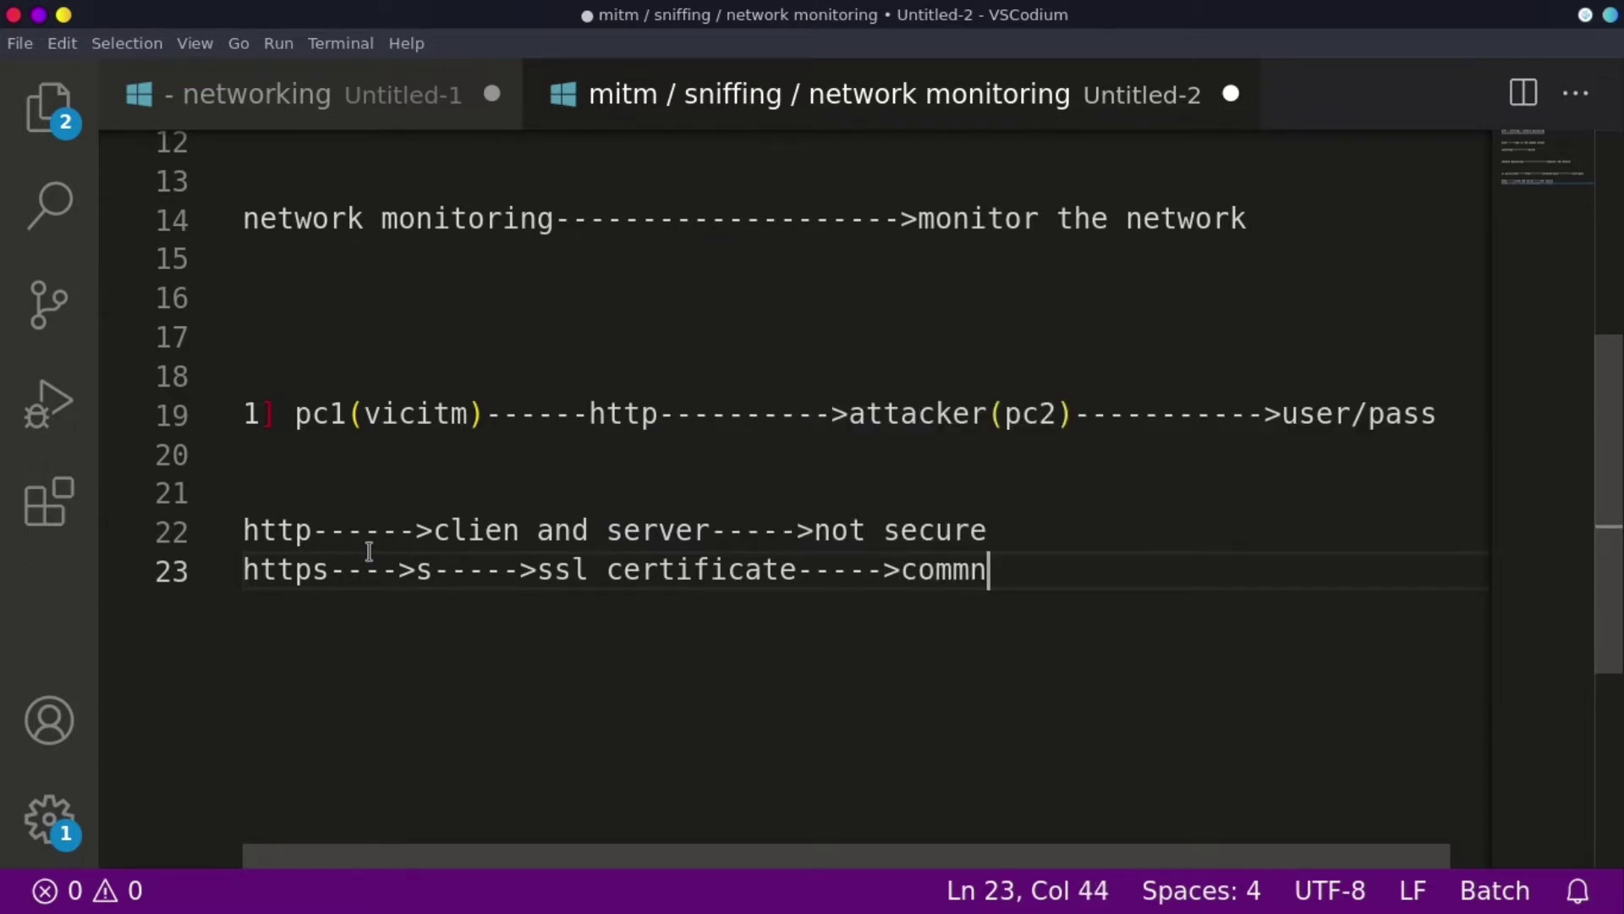
text( secure---)
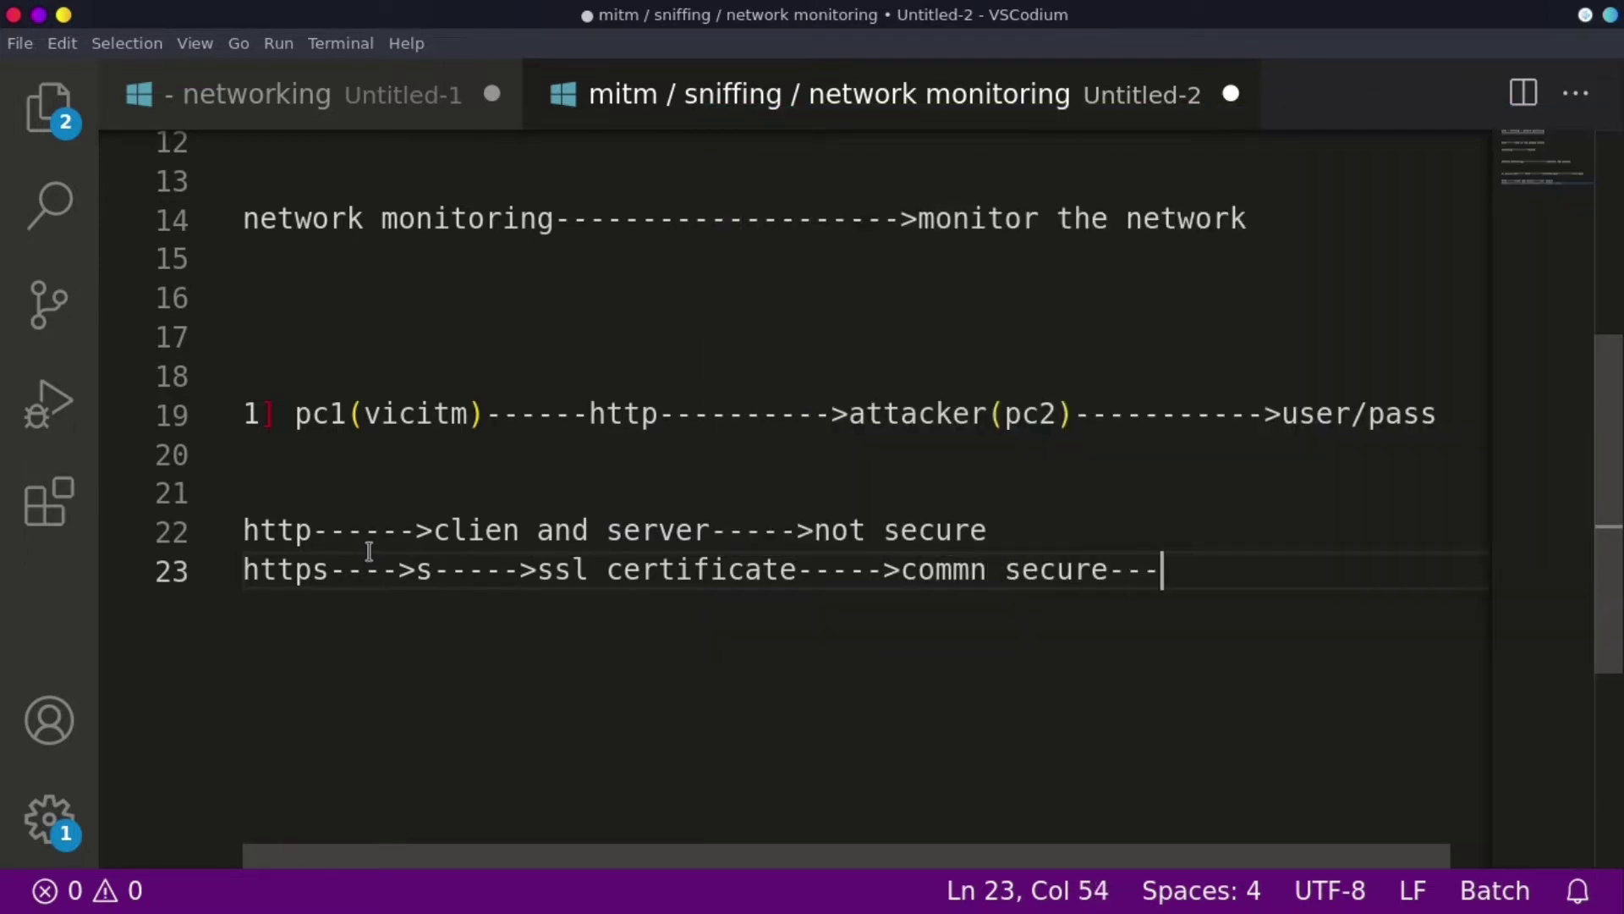
text(->encryp)
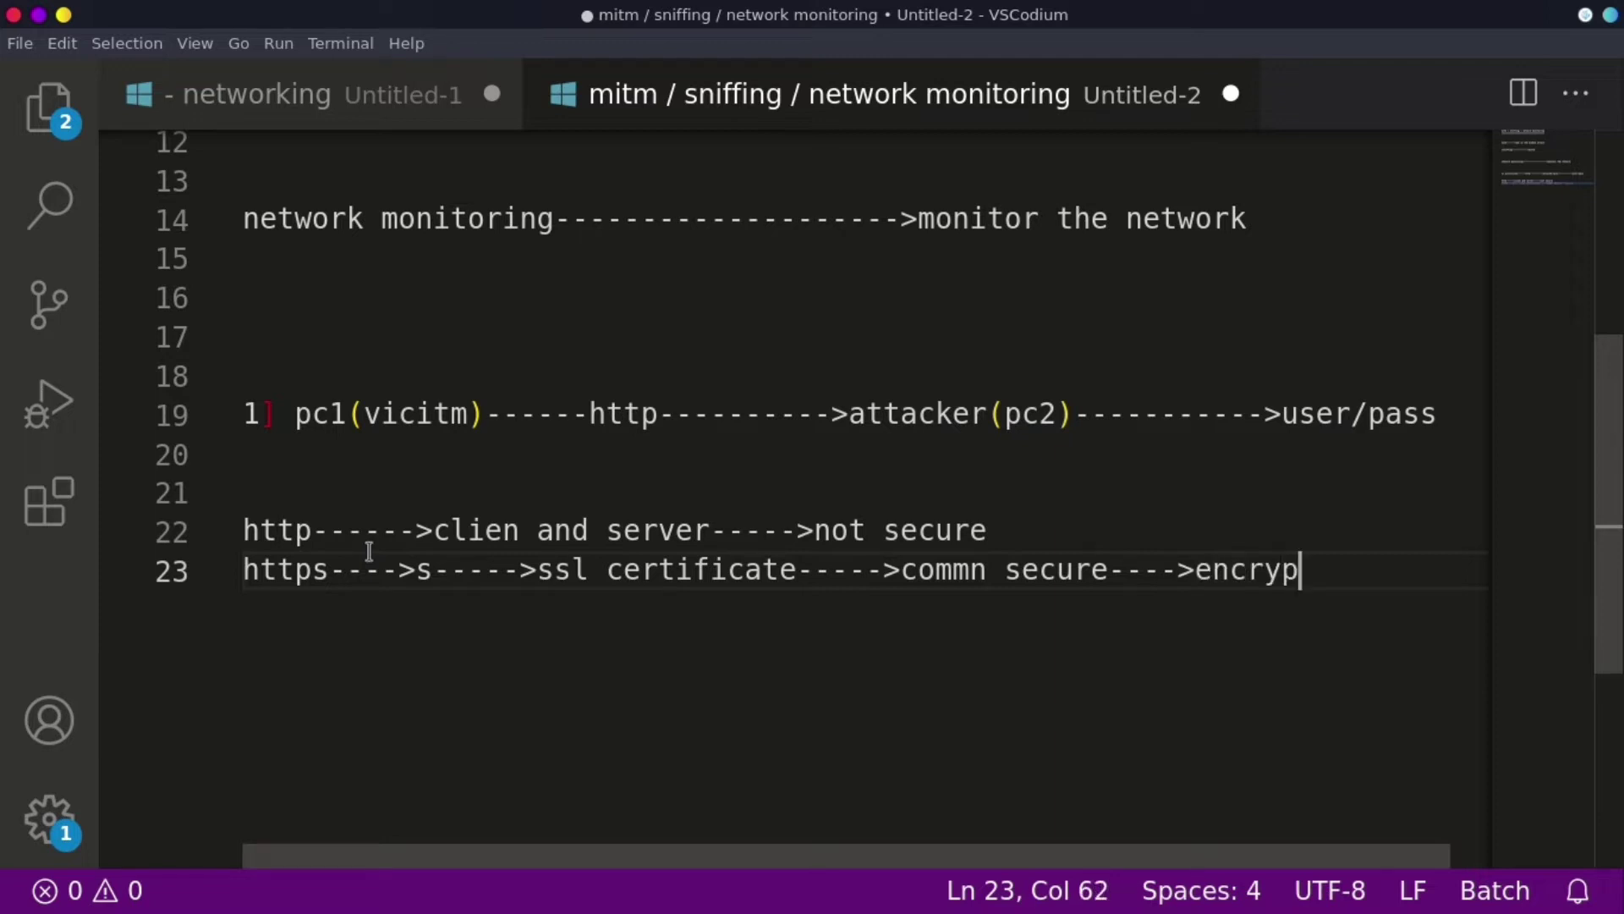
text(tion)
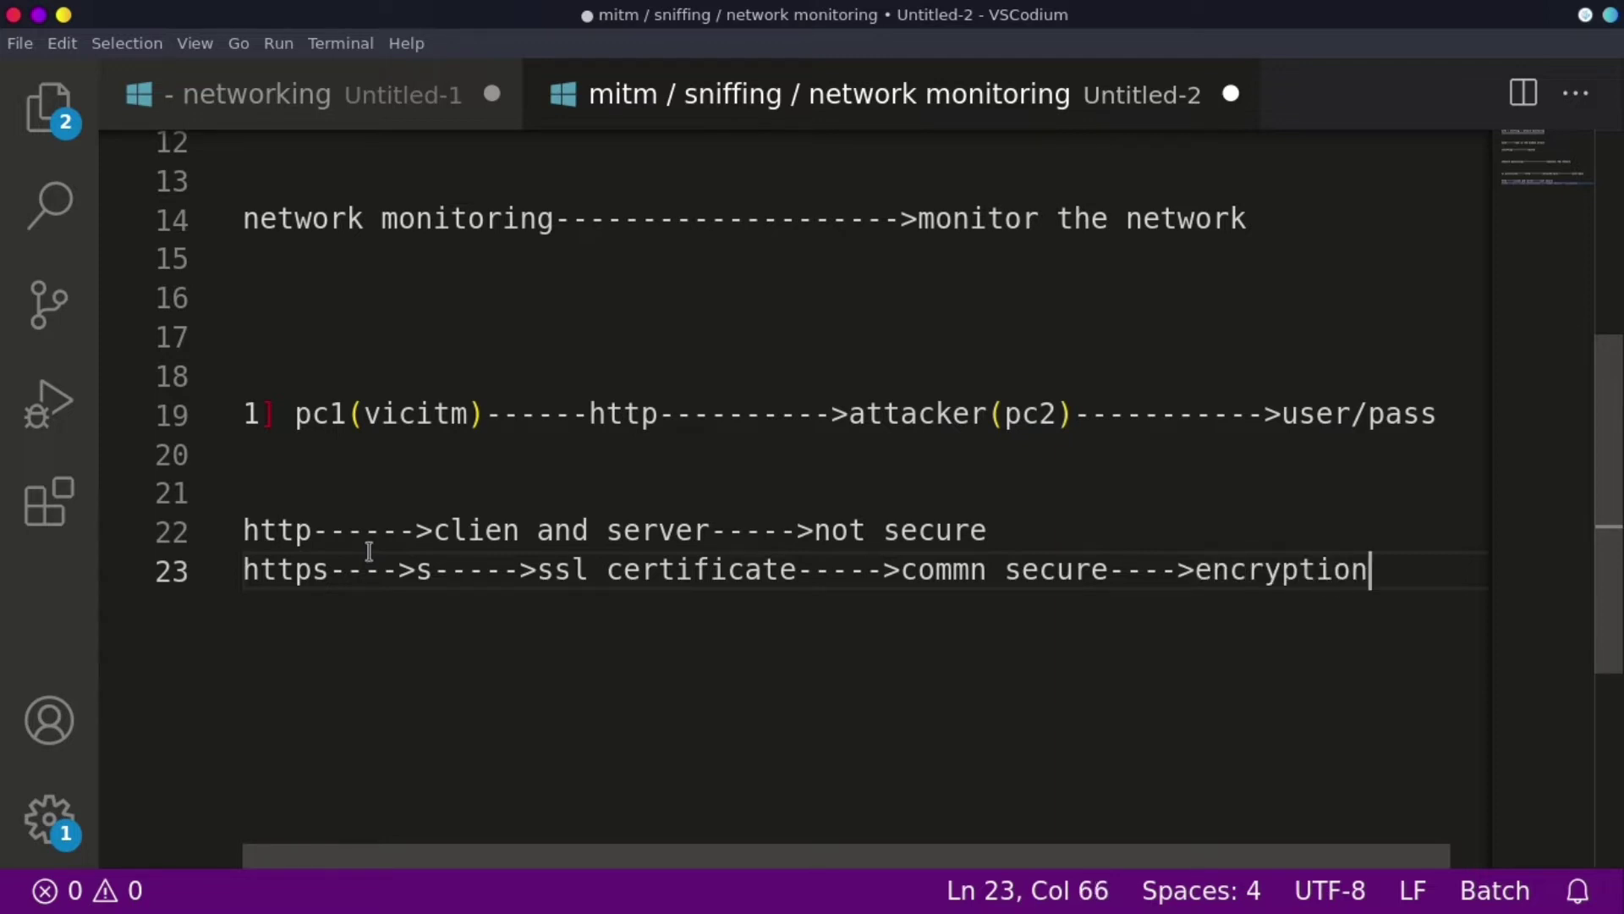
key(Return)
key(Return)
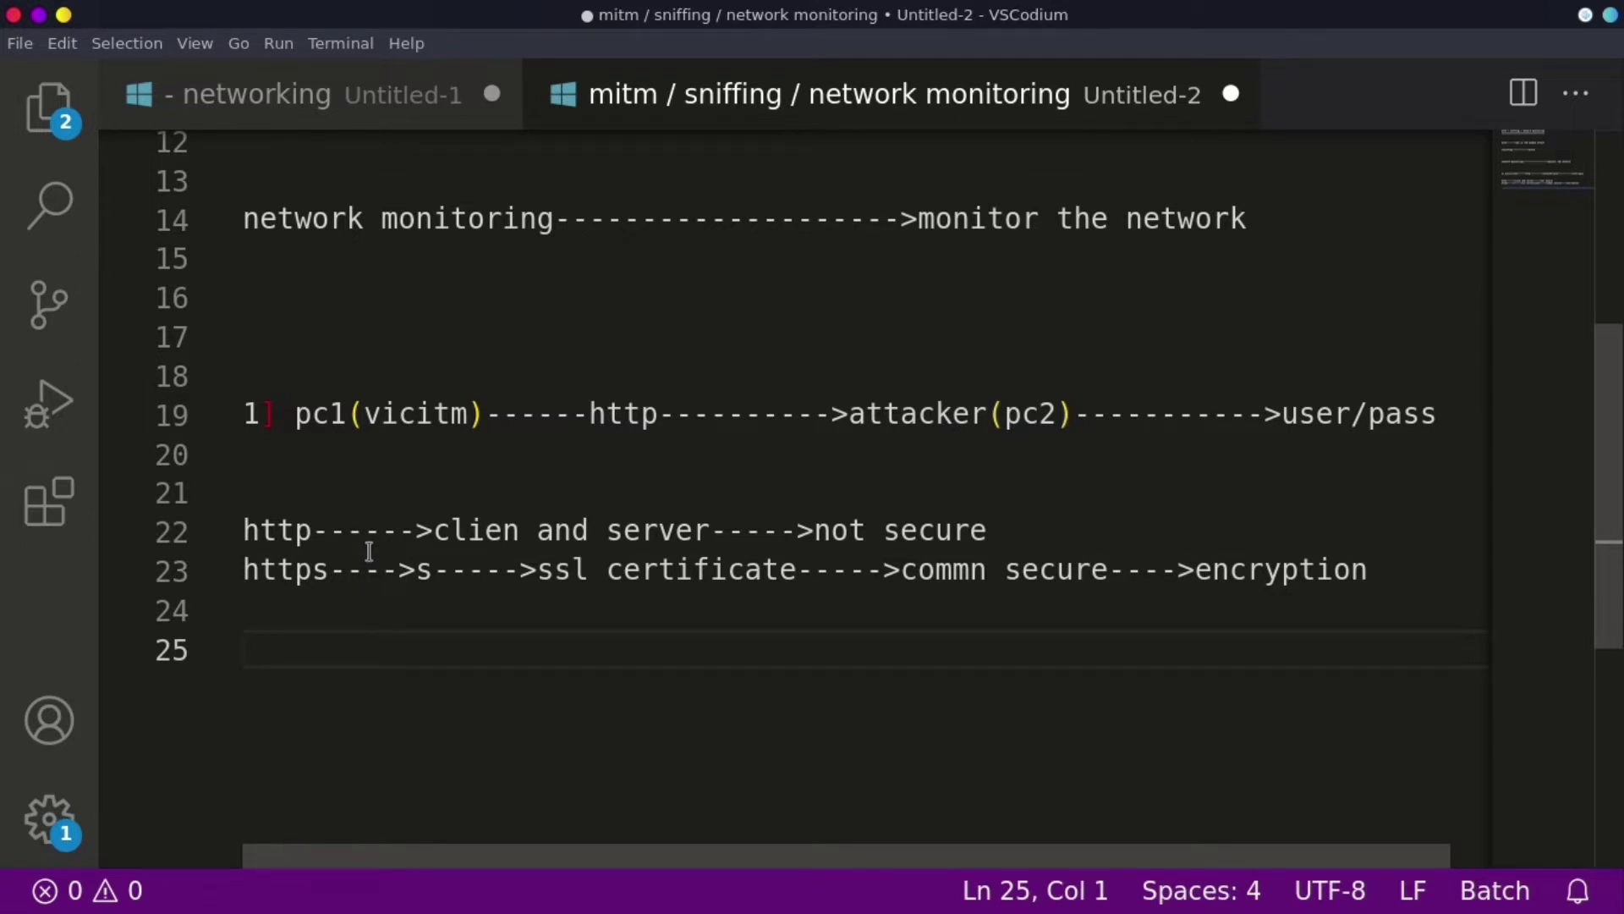
text(2])
- Add a line above item 2 defining soc as 'security opertation center'
key(Up)
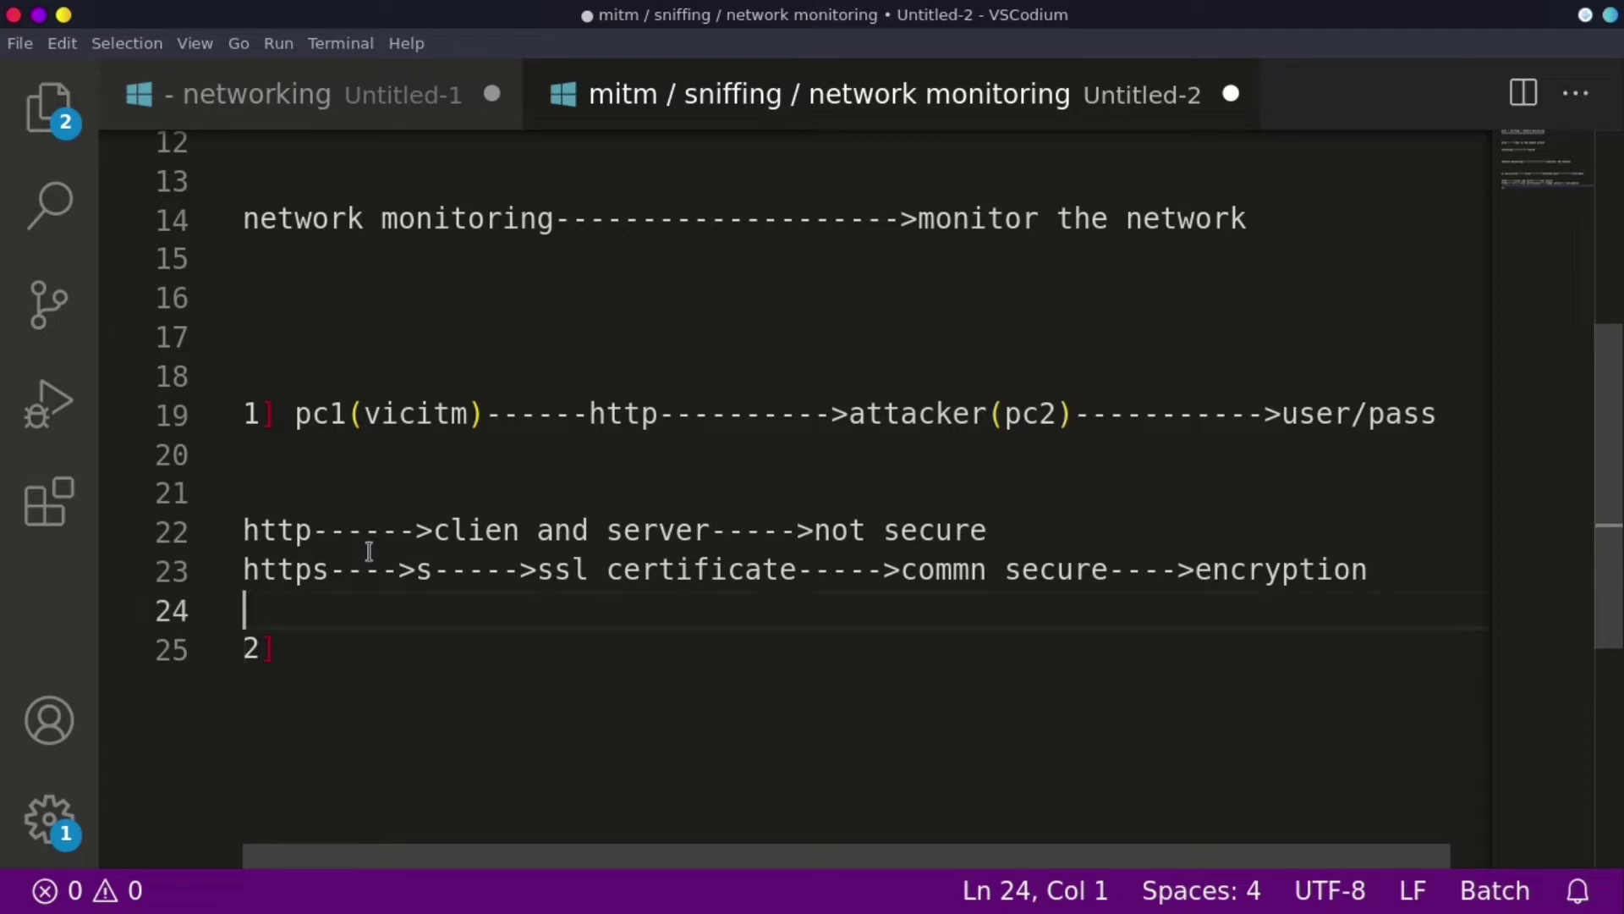
key(Return)
key(Return)
key(Return)
key(Up)
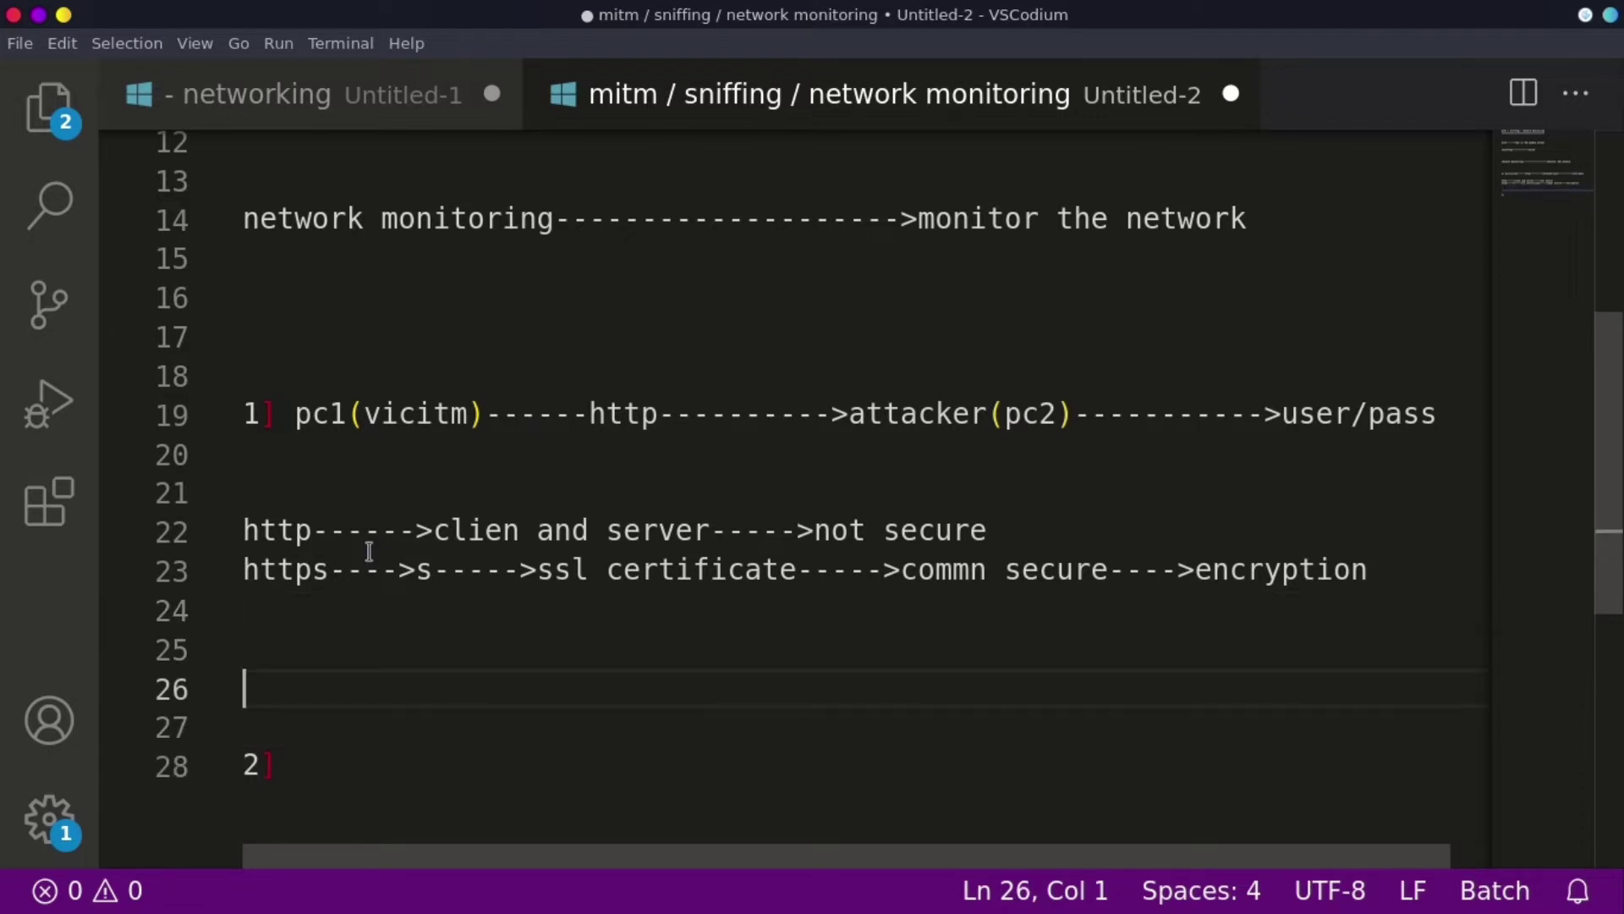
text(soc------>sec)
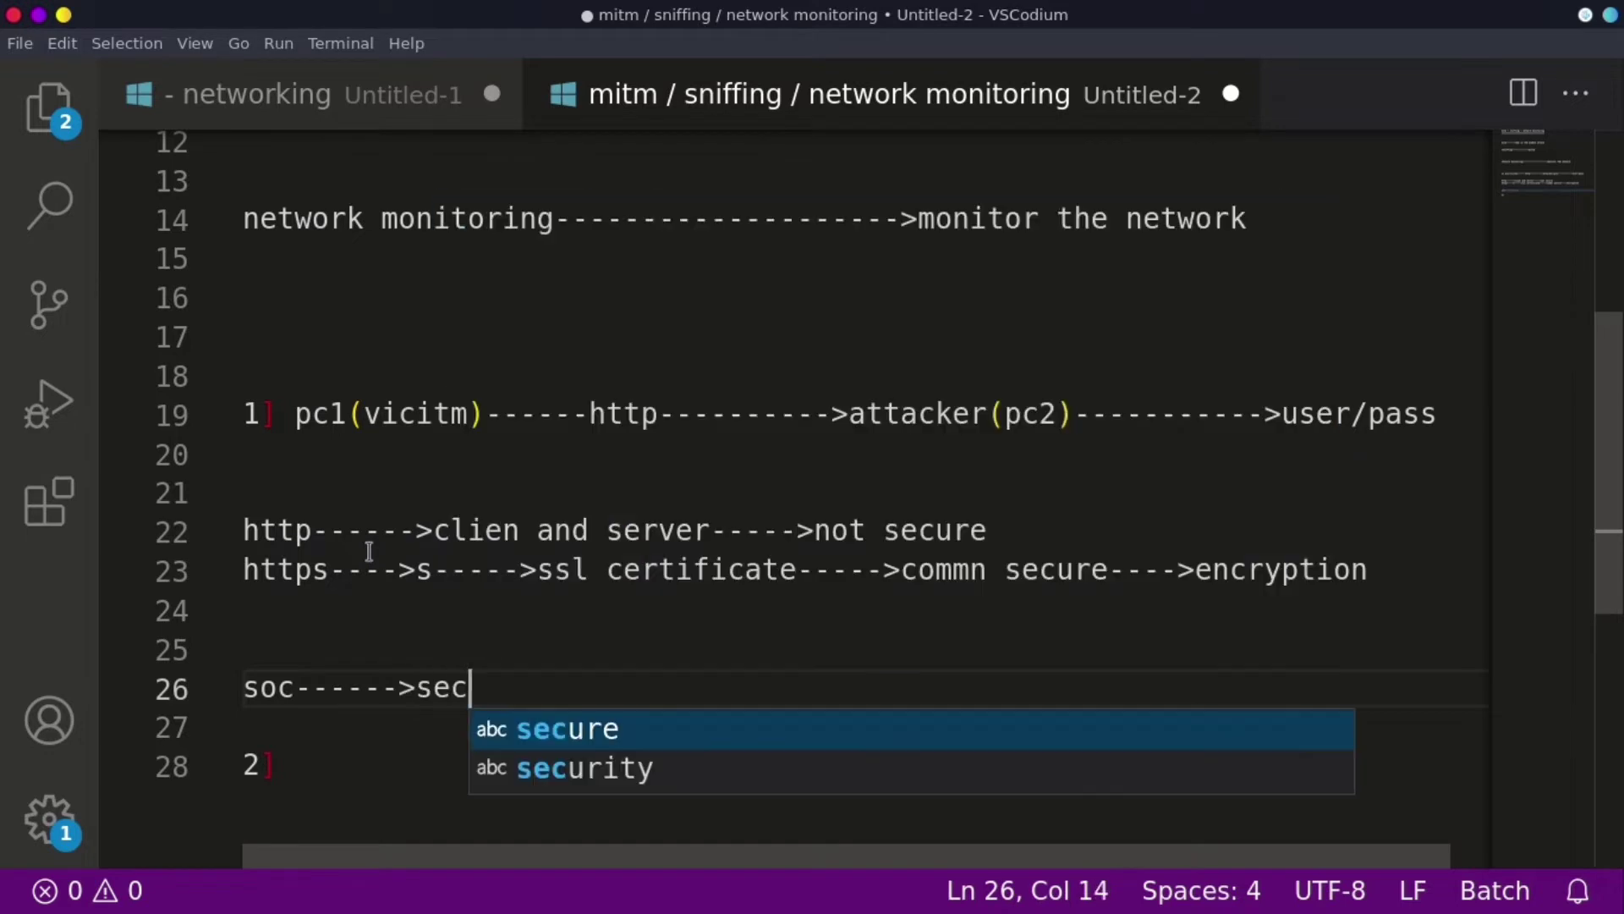
text(urity oper)
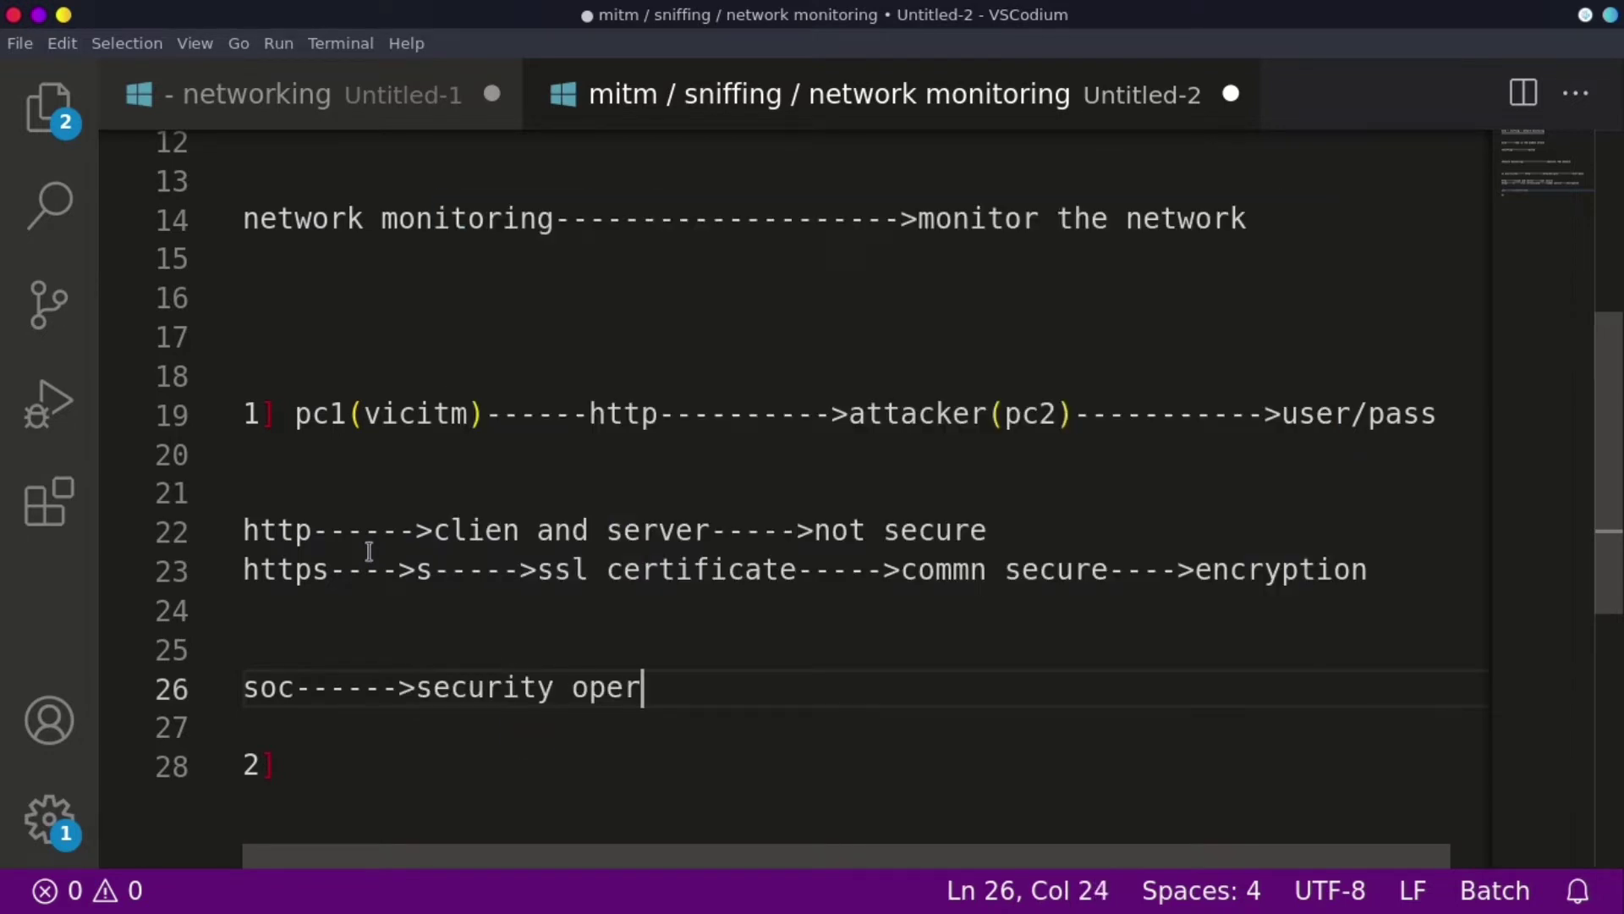
text(tation center)
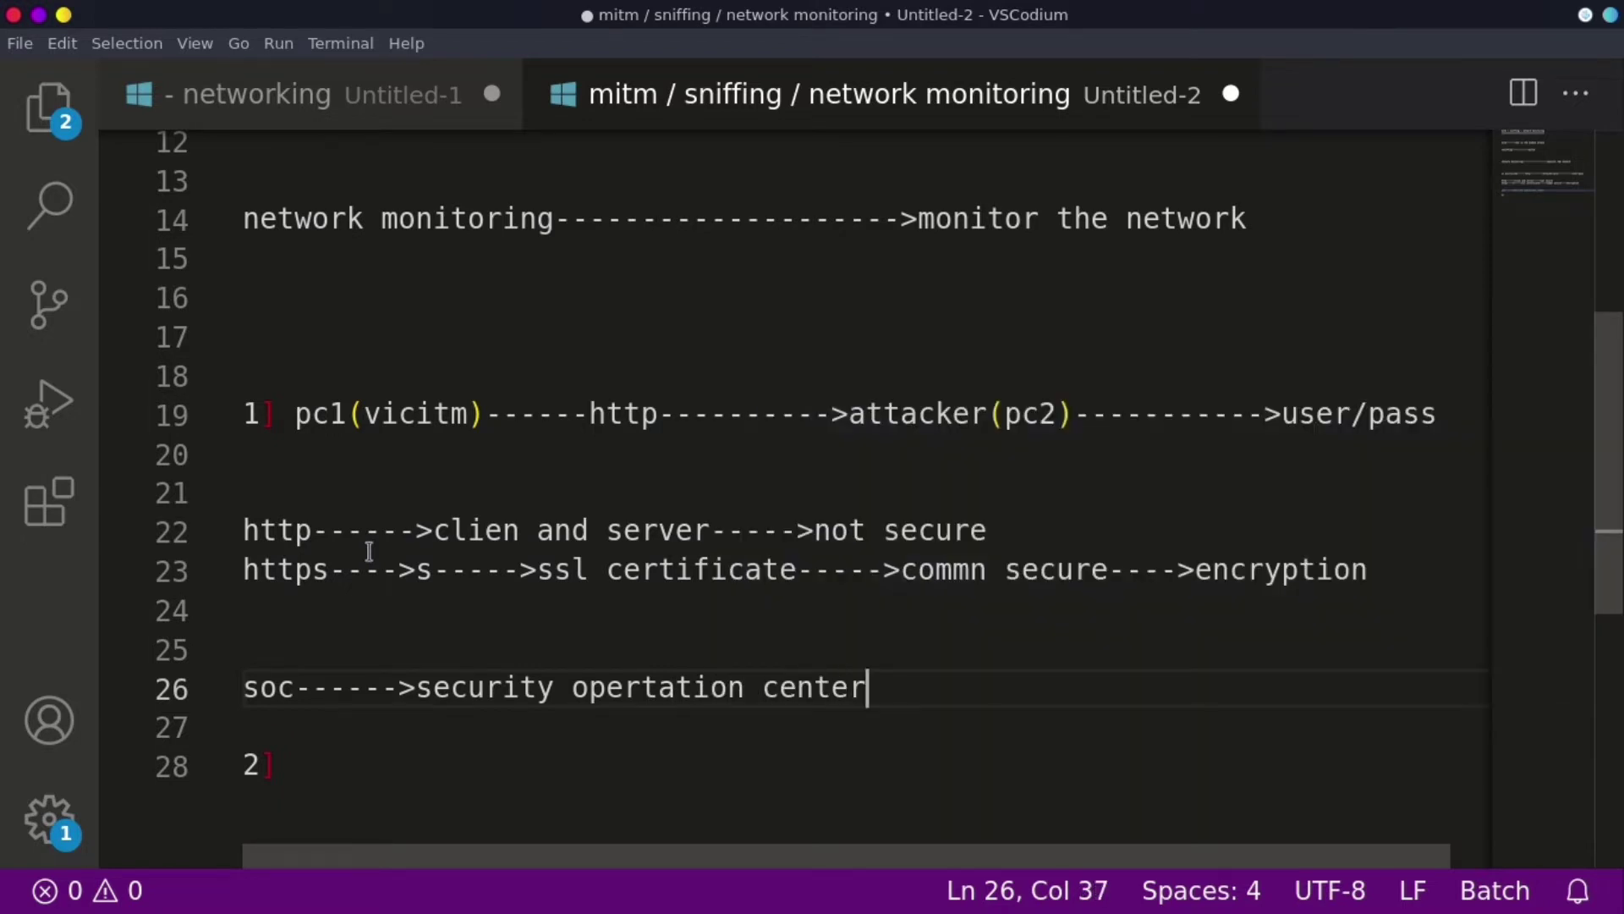
- Write item 2 as the chain attcker → org → admin server → pc1(soc)
key(Down)
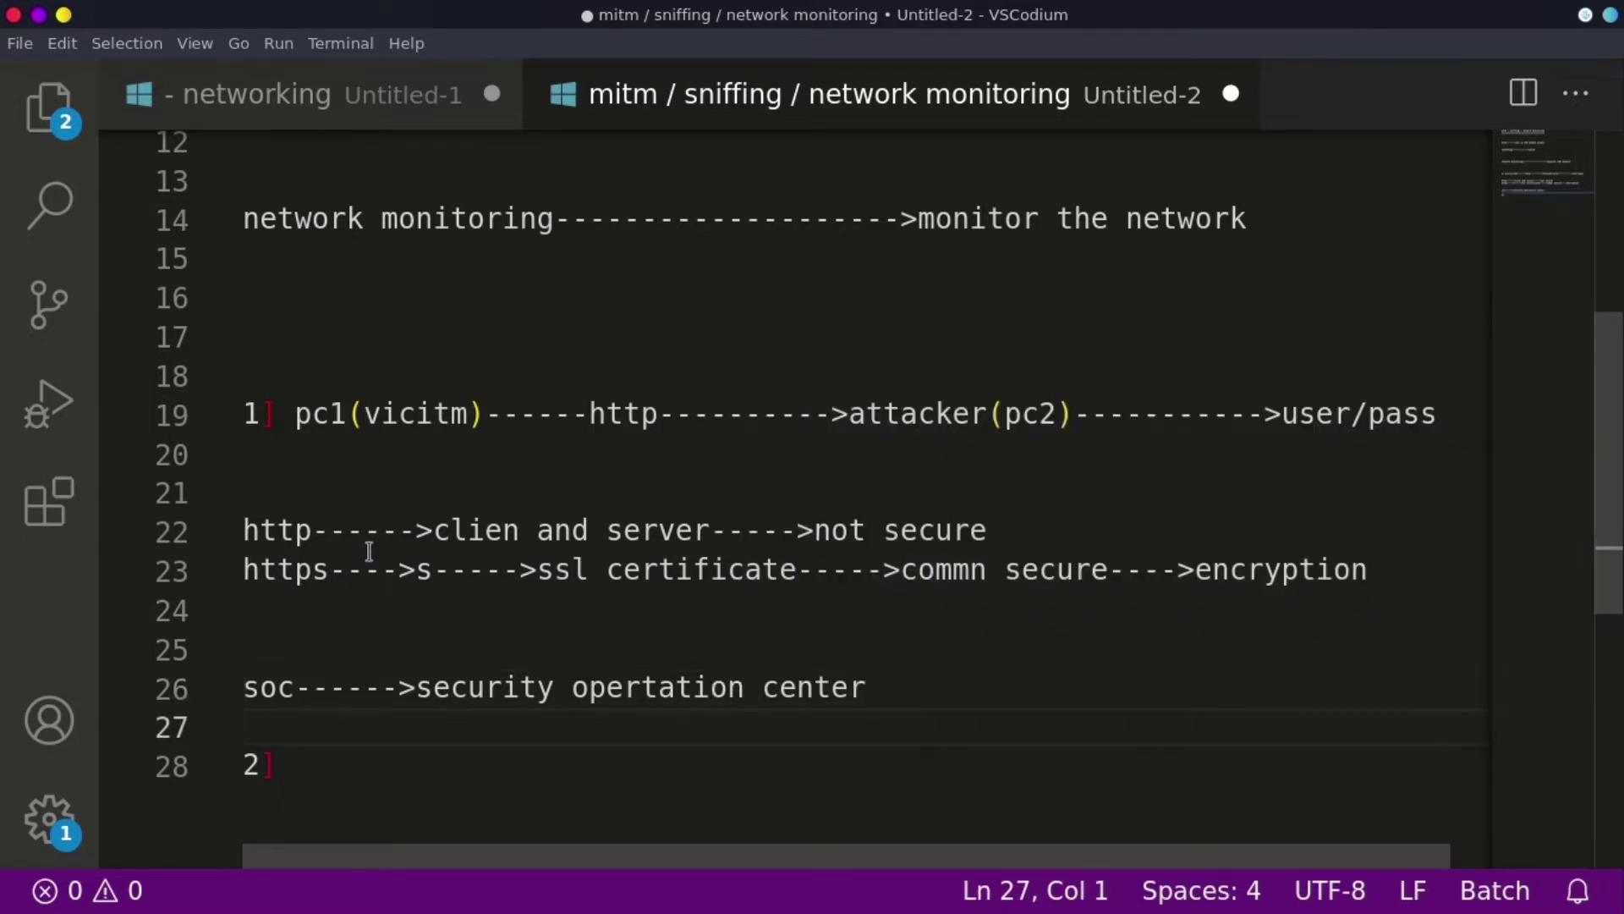
key(Down)
key(End)
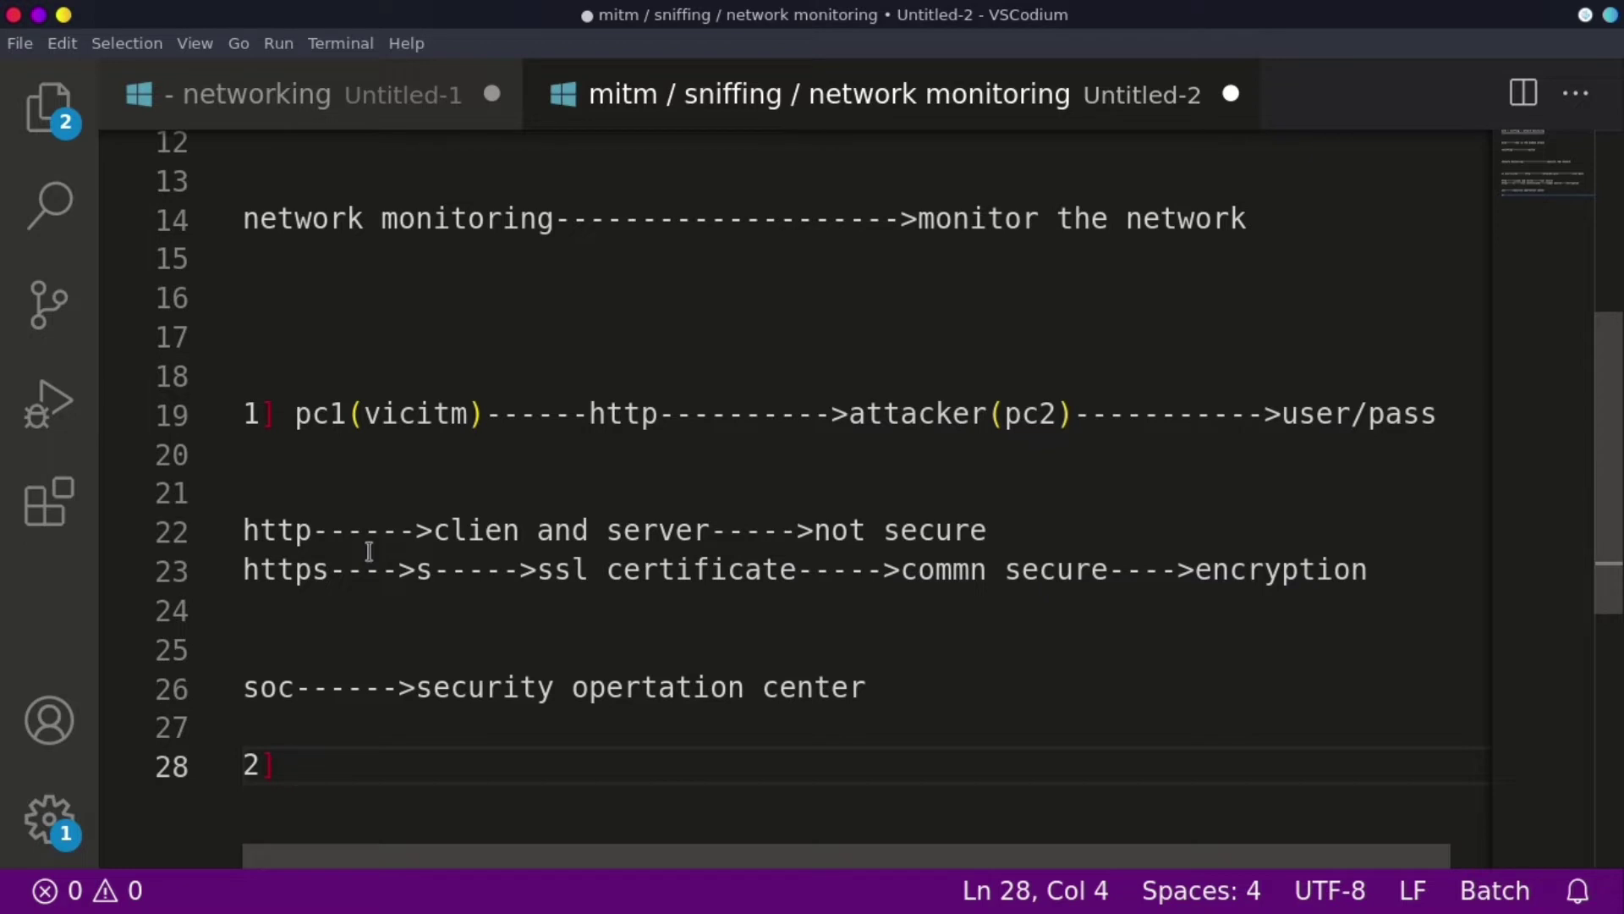
text(attc)
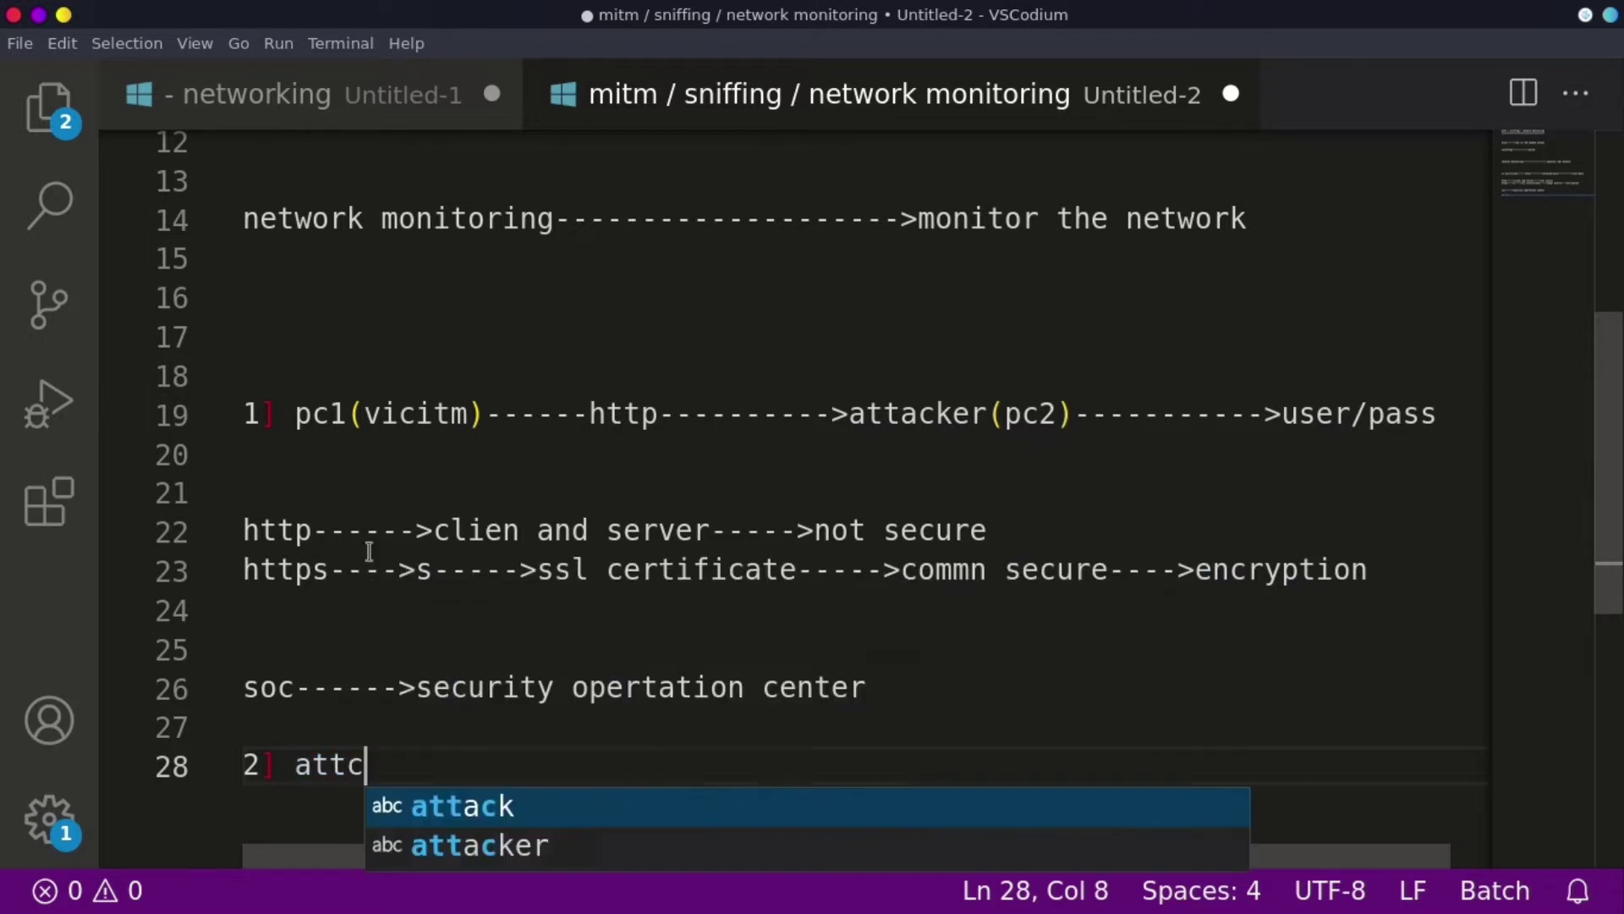
text(ker)
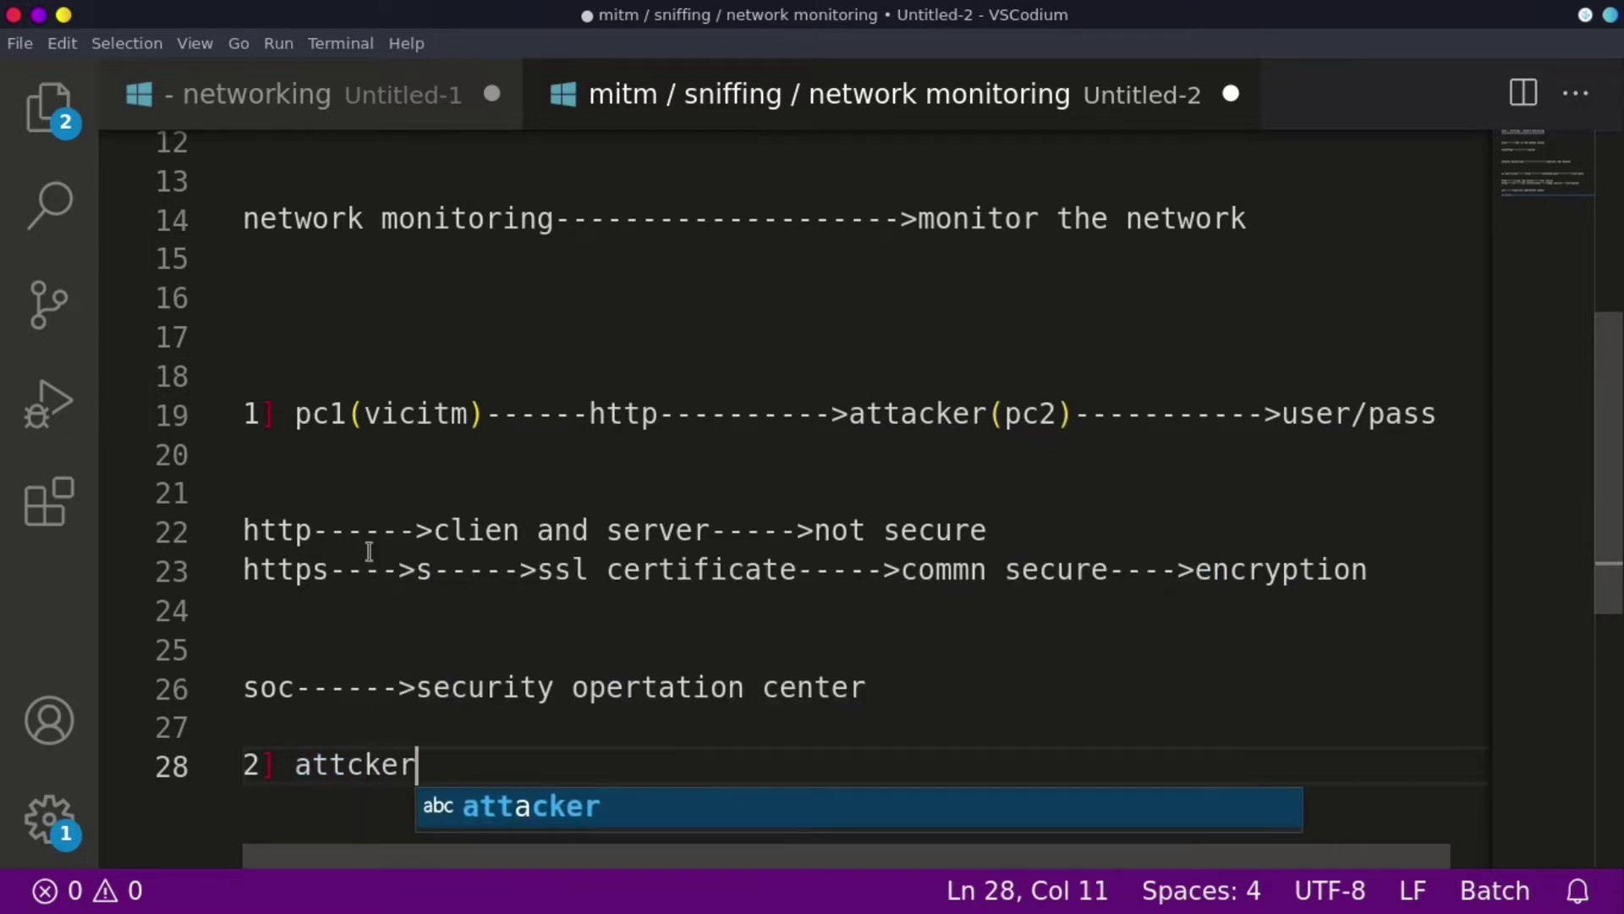
text(--------------->)
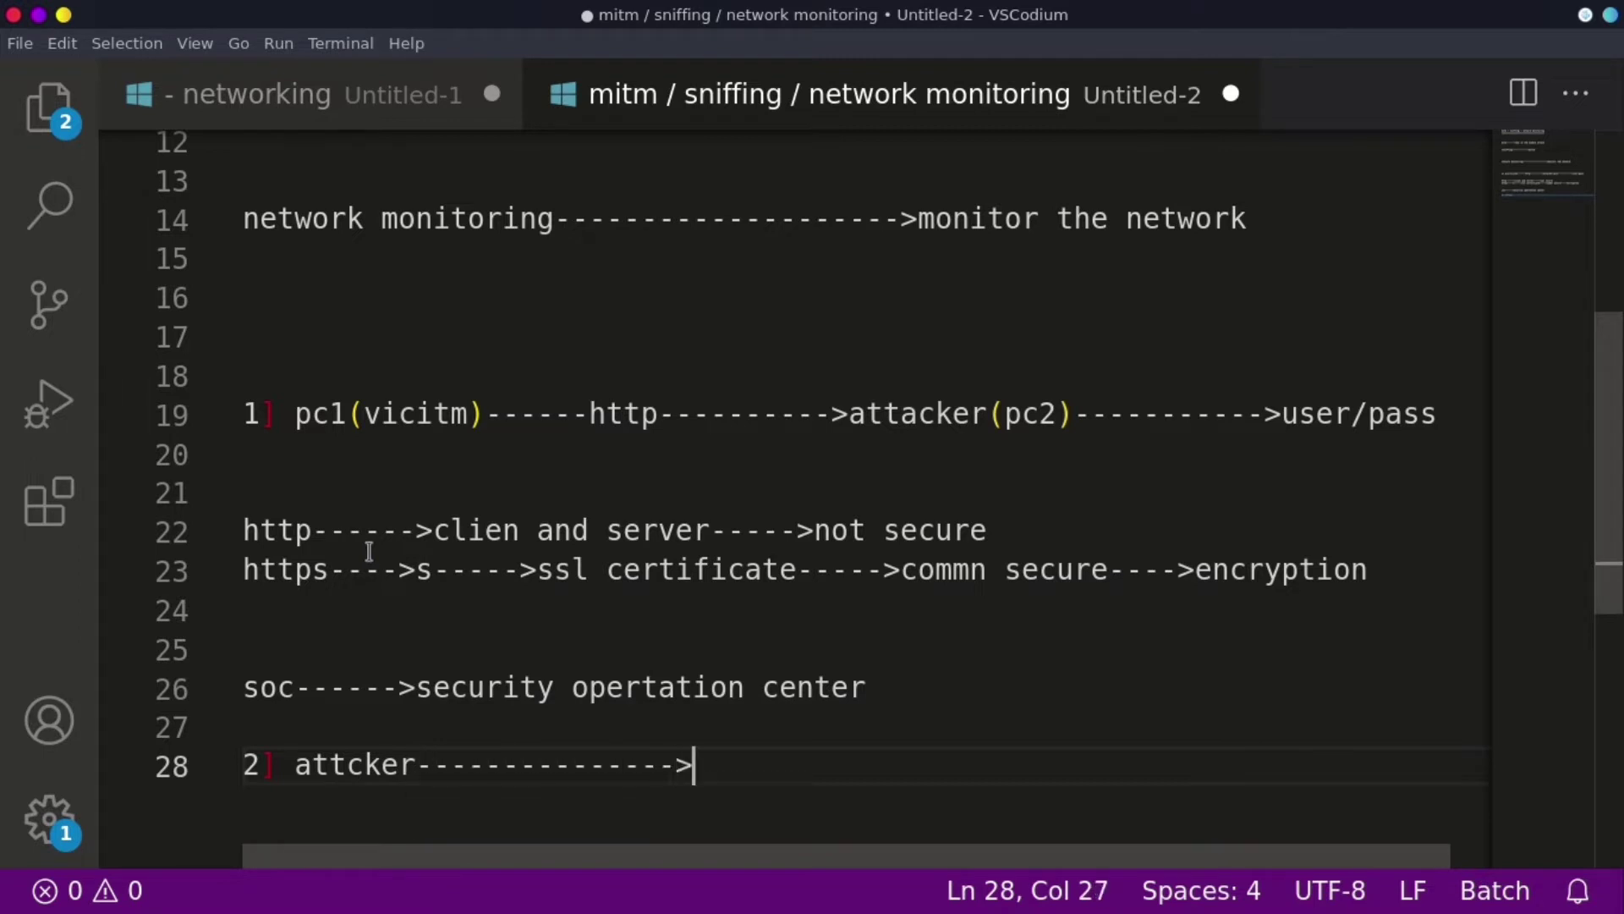
text(org----)
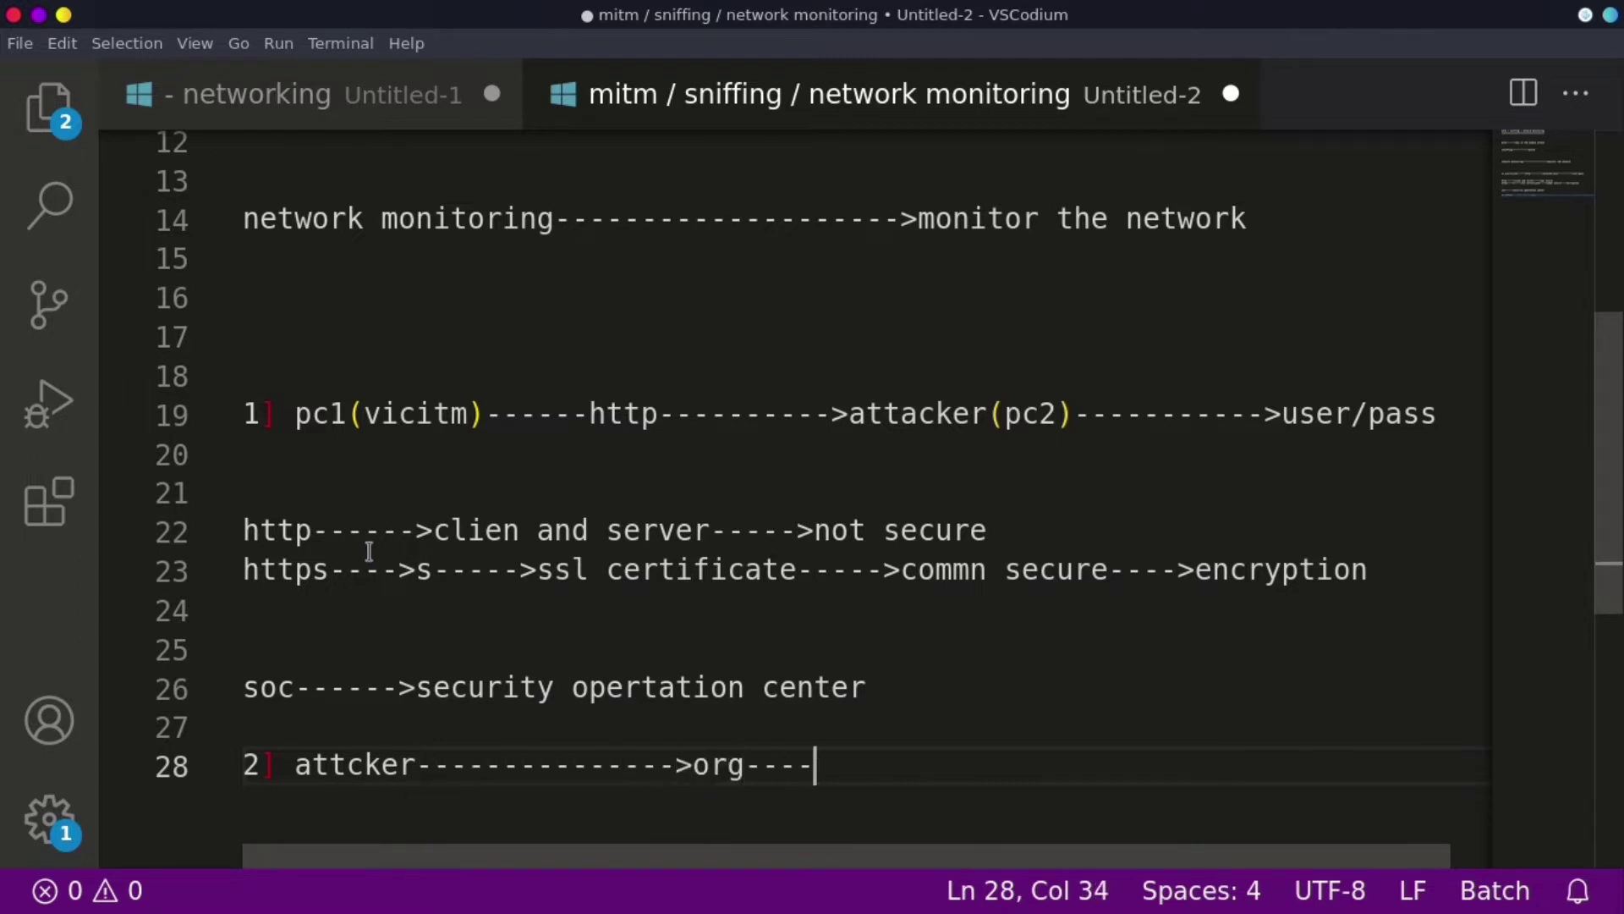
text(>admin)
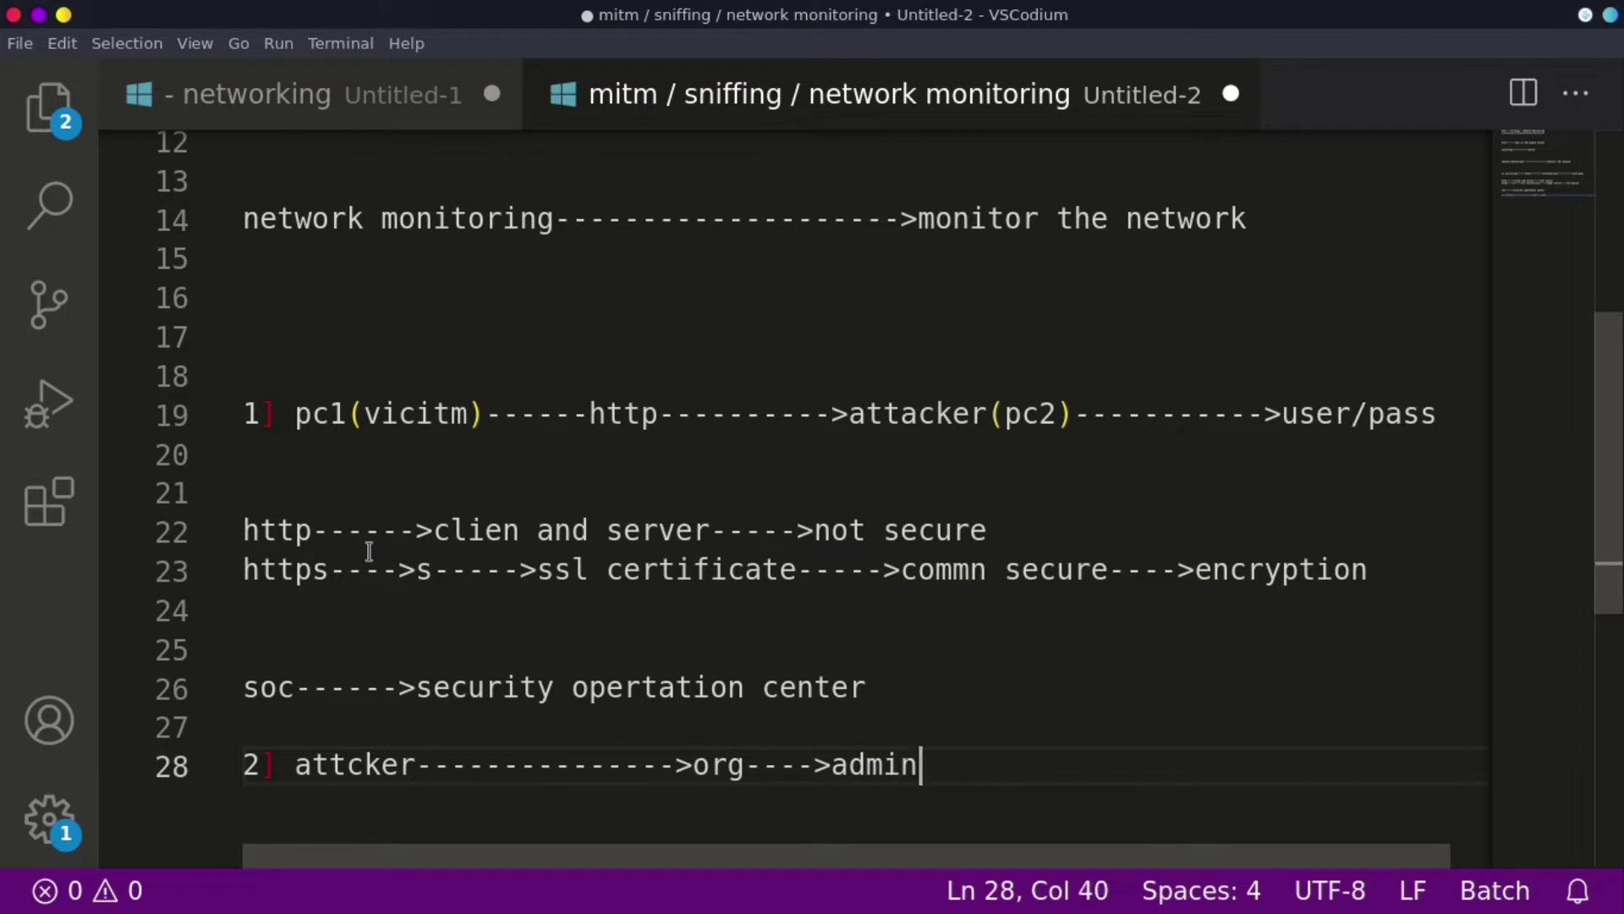
text( server--)
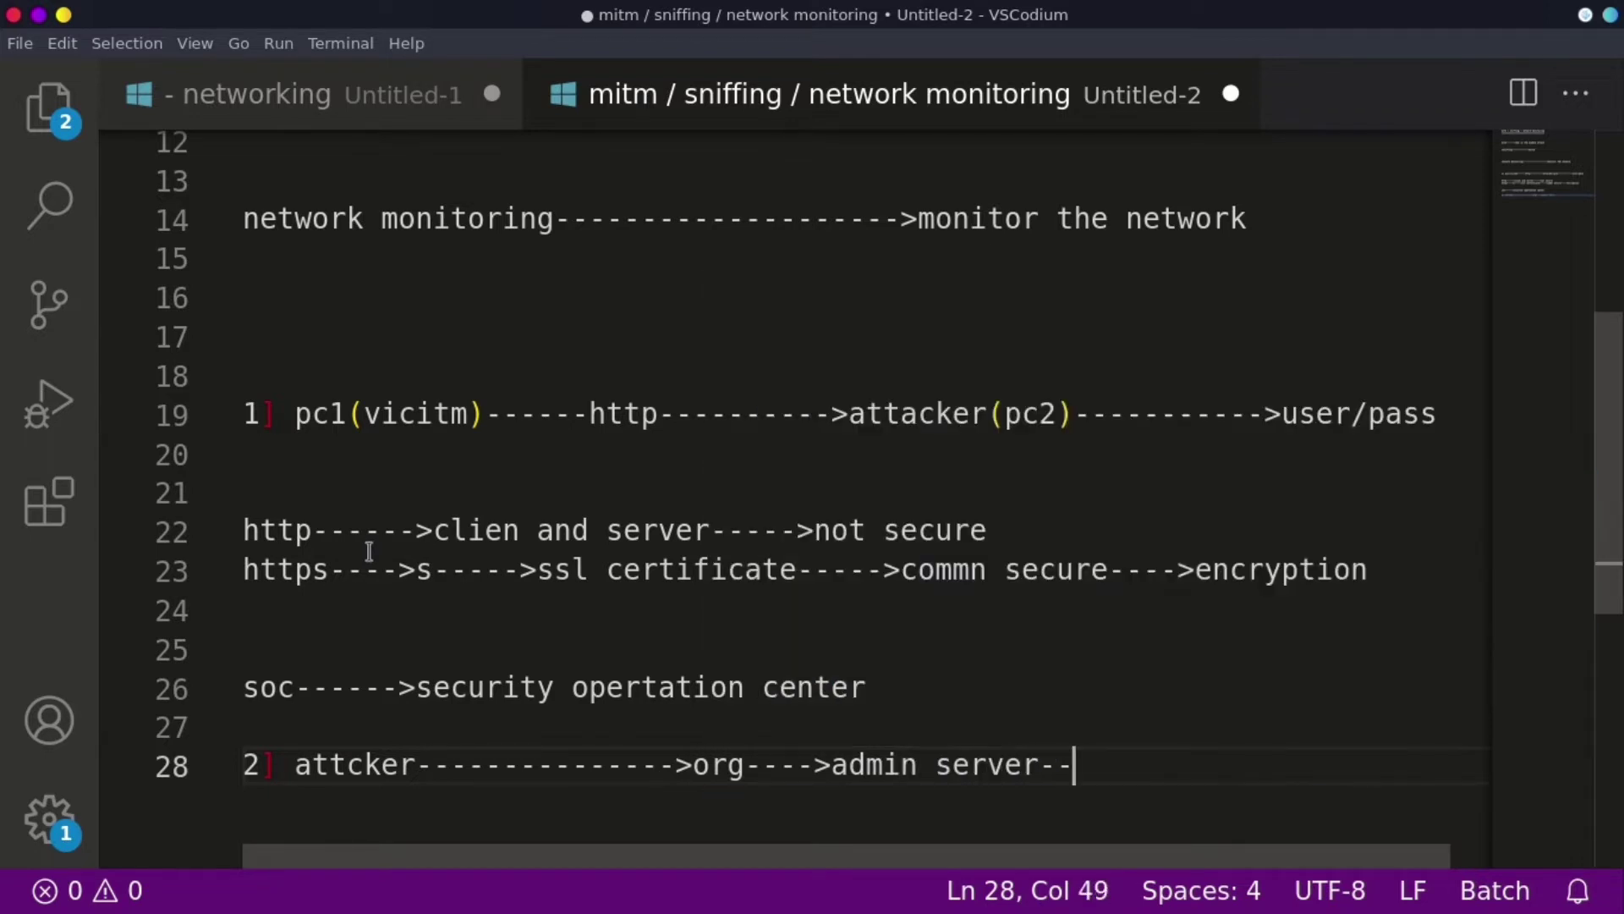
text(------->p)
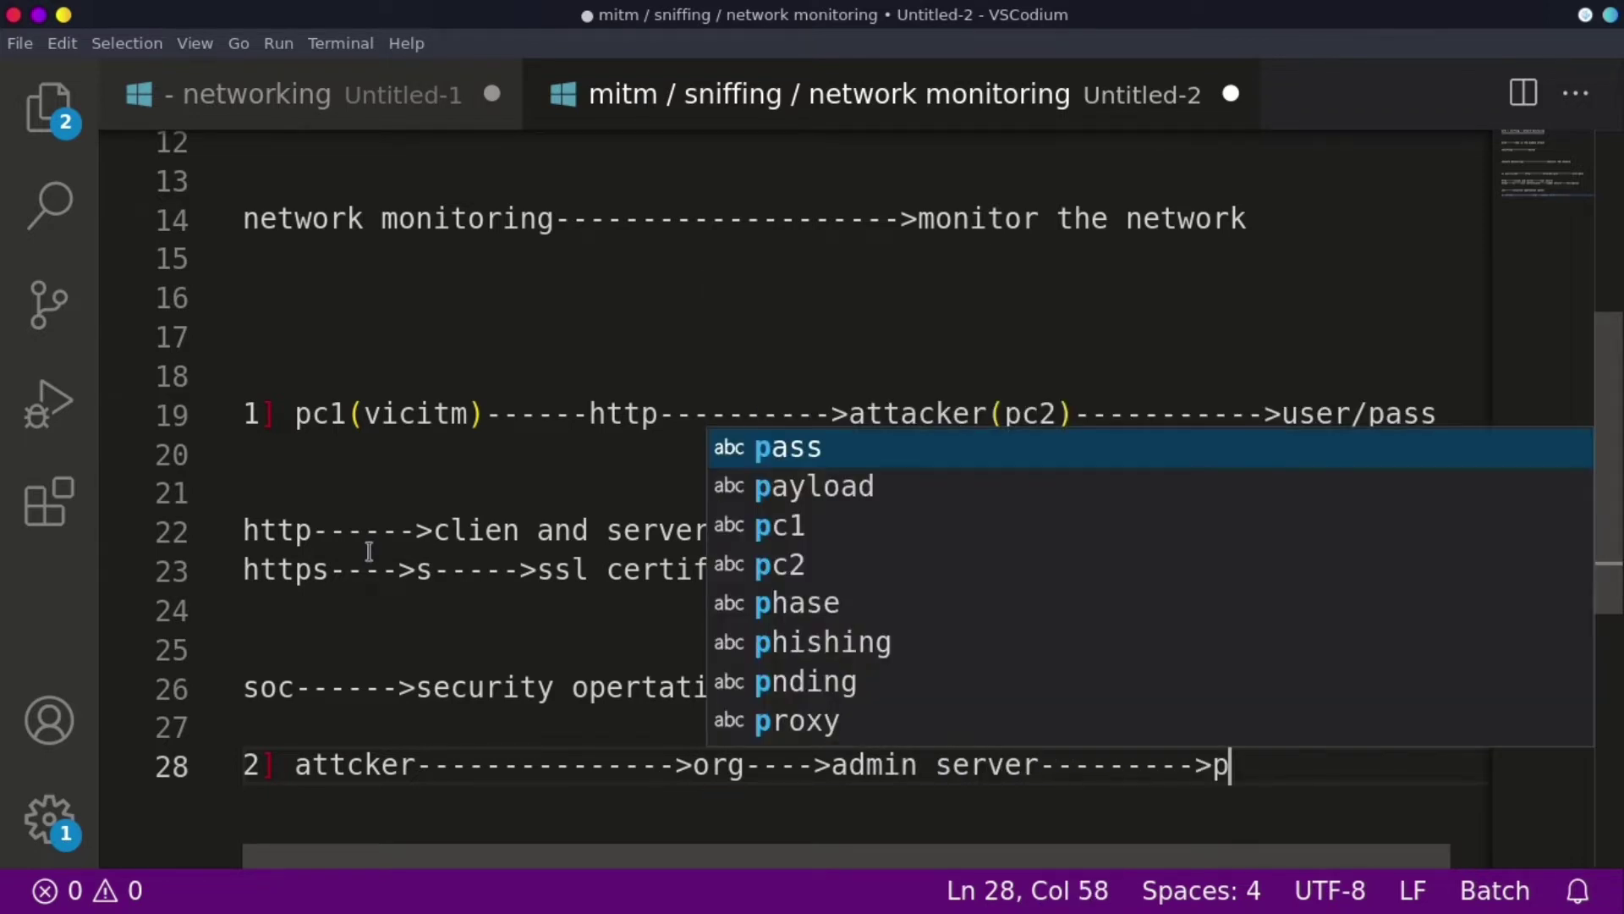
text(c1()
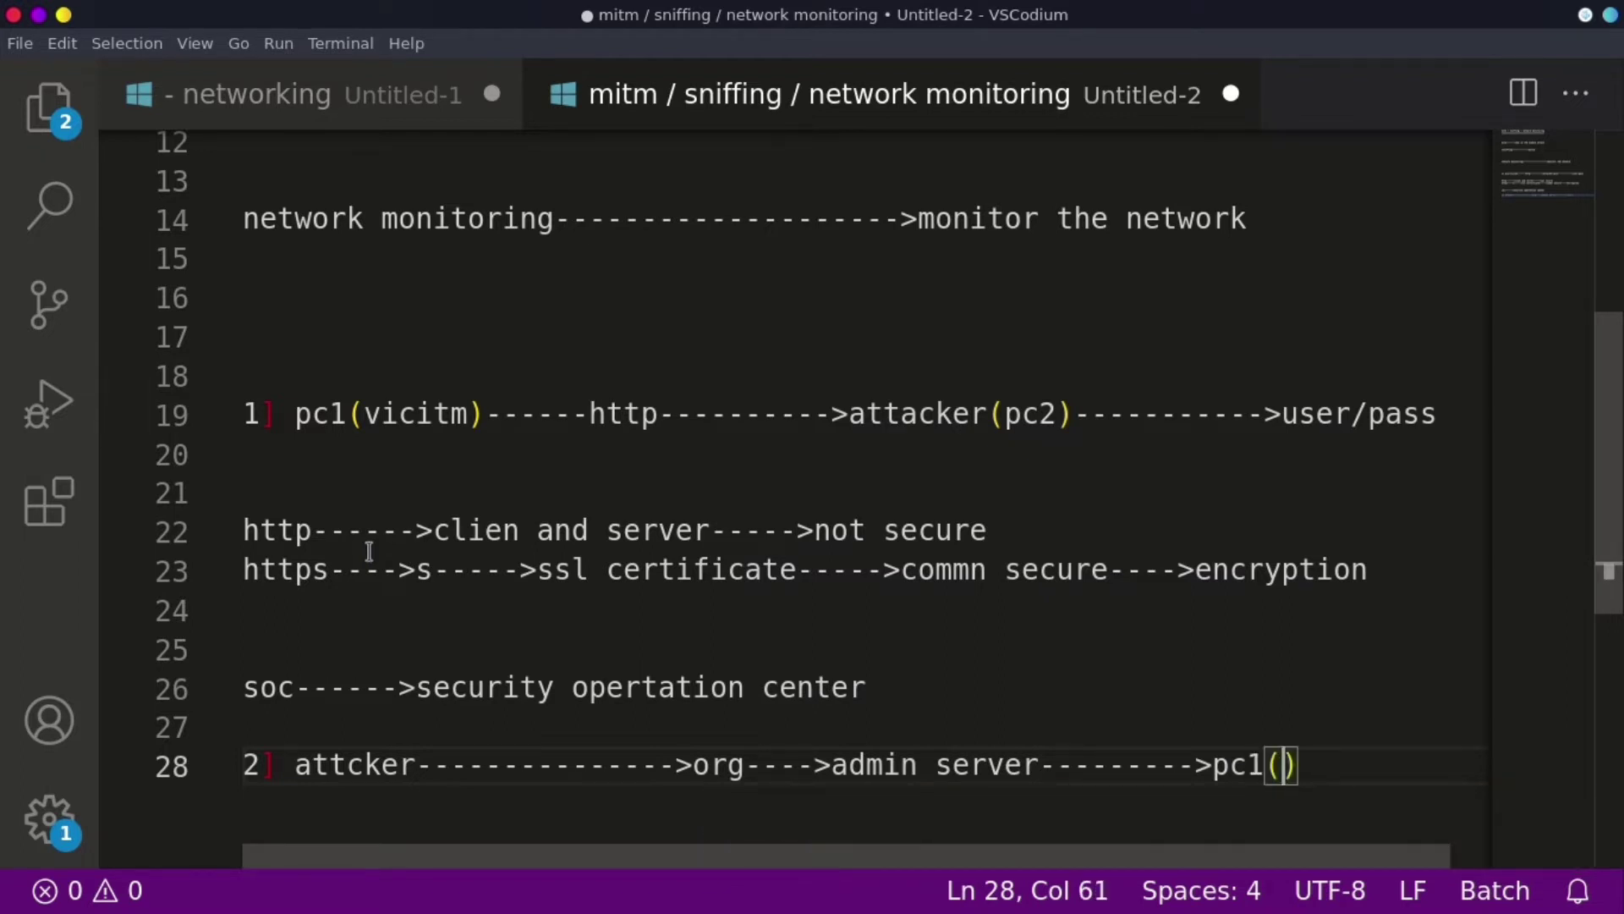
text(soc)
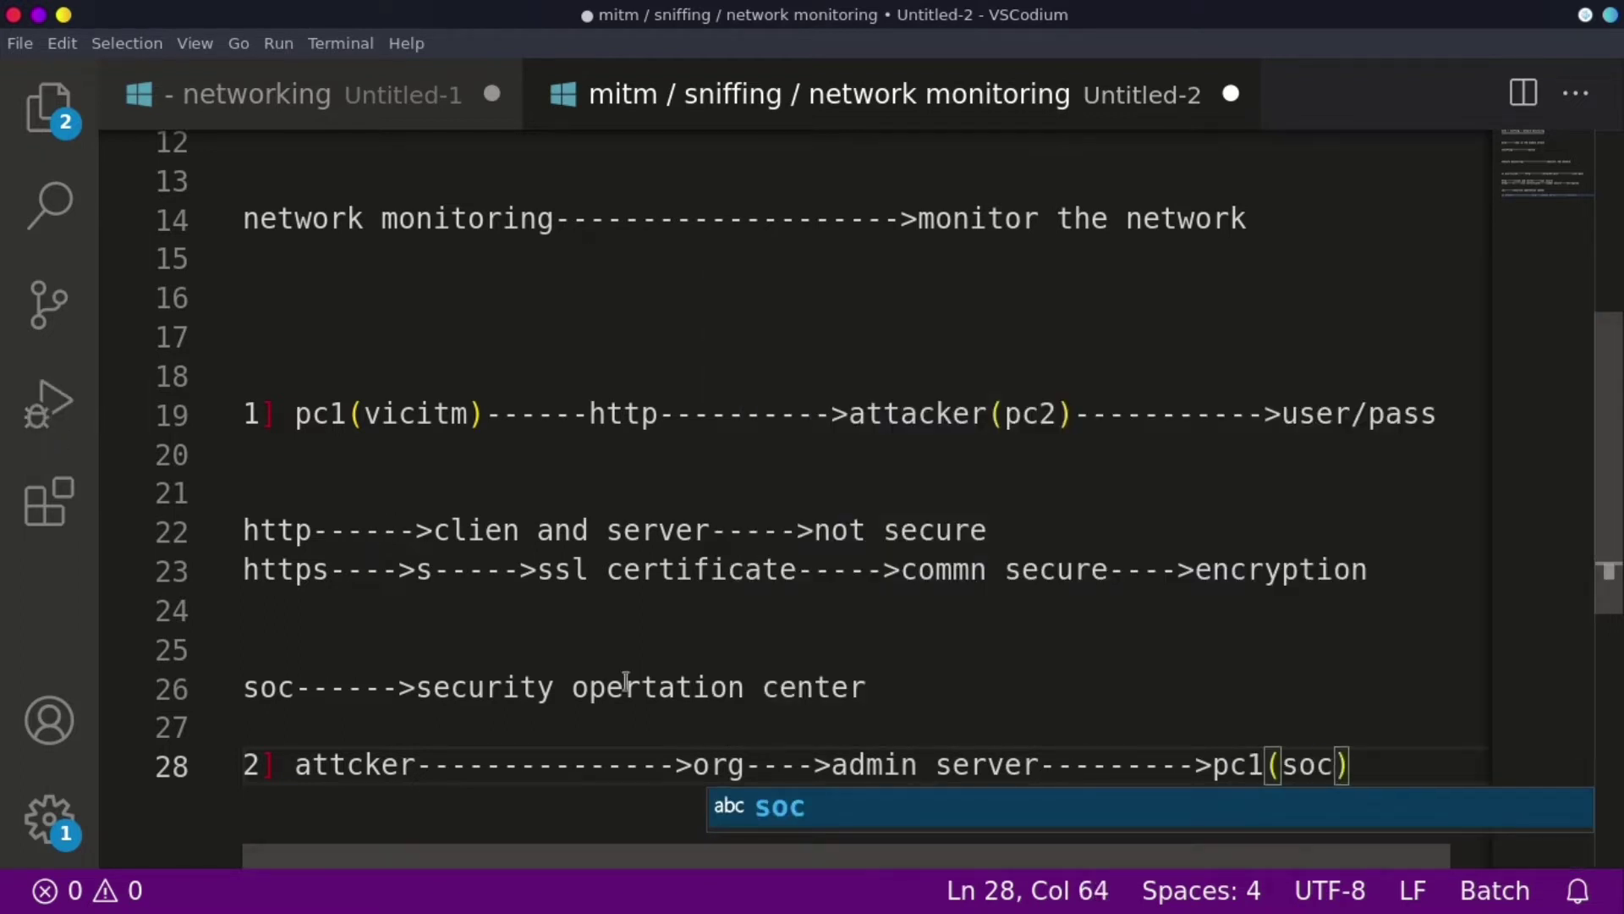
- Highlight the attacker and admin server parts of the line 28 diagram while explaining them
scroll(1065, 671, down, 1)
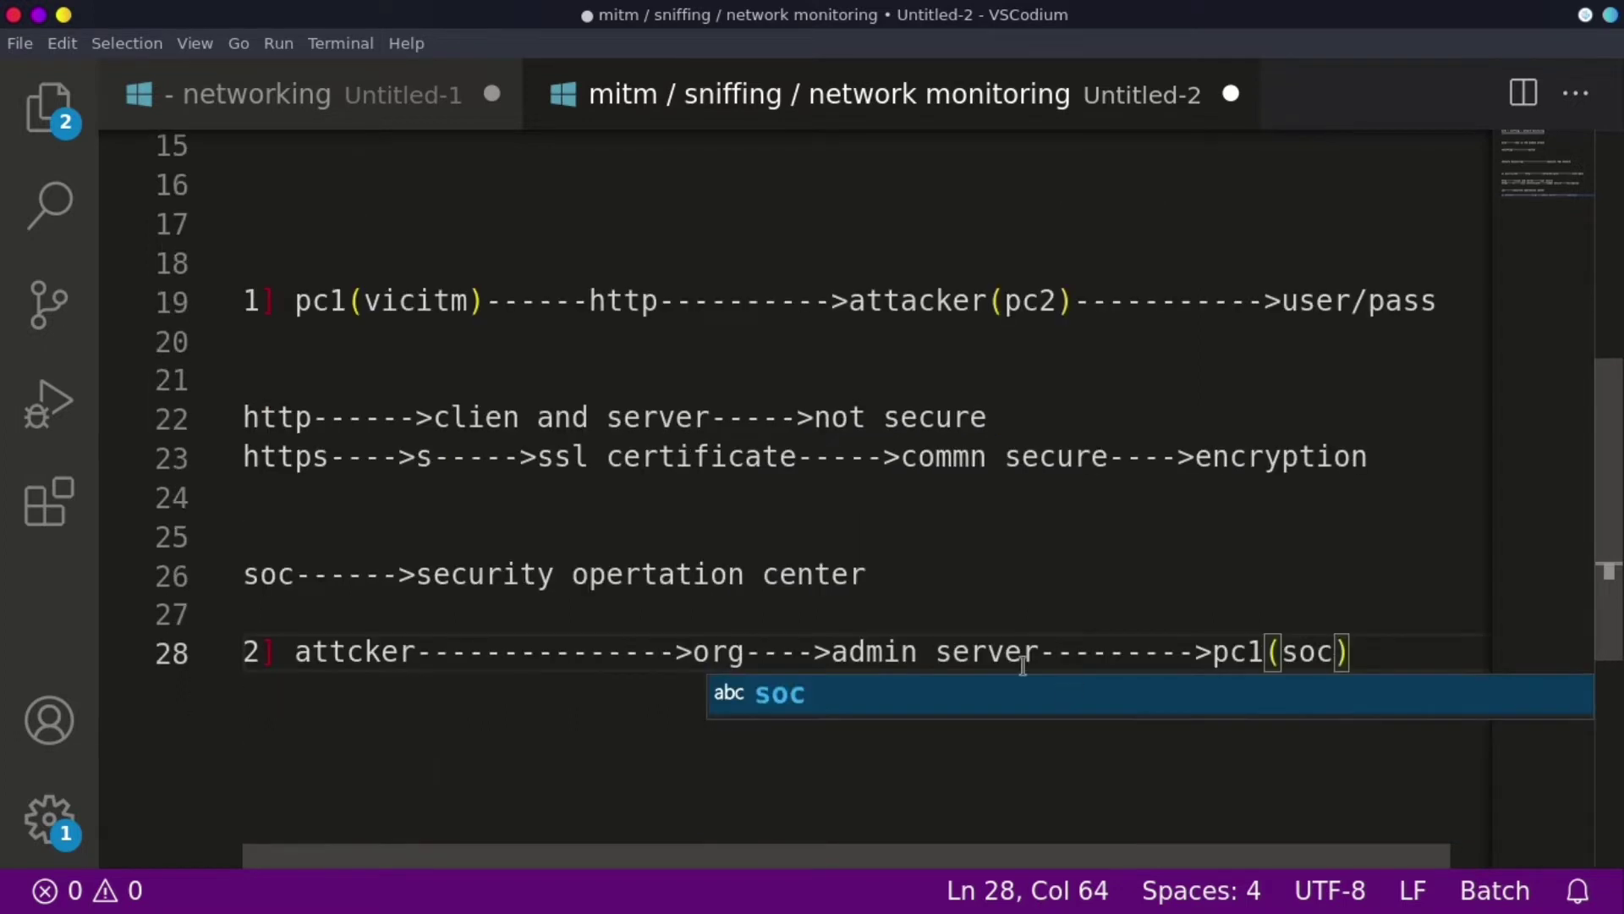
drag(468, 661, 296, 651)
drag(1040, 651, 819, 651)
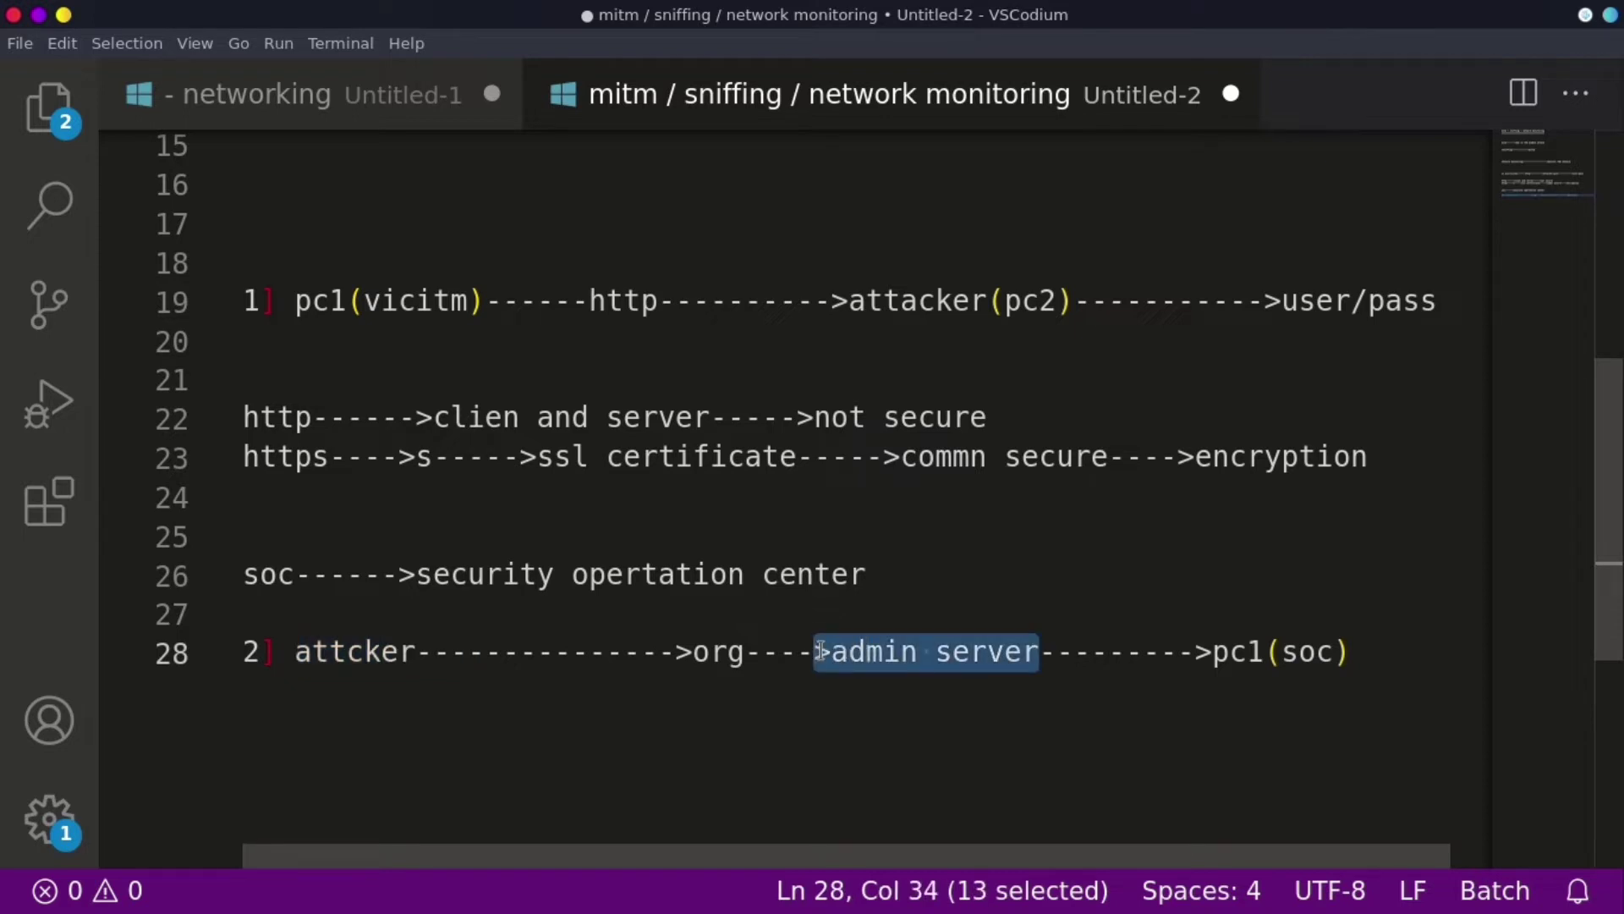
click(818, 652)
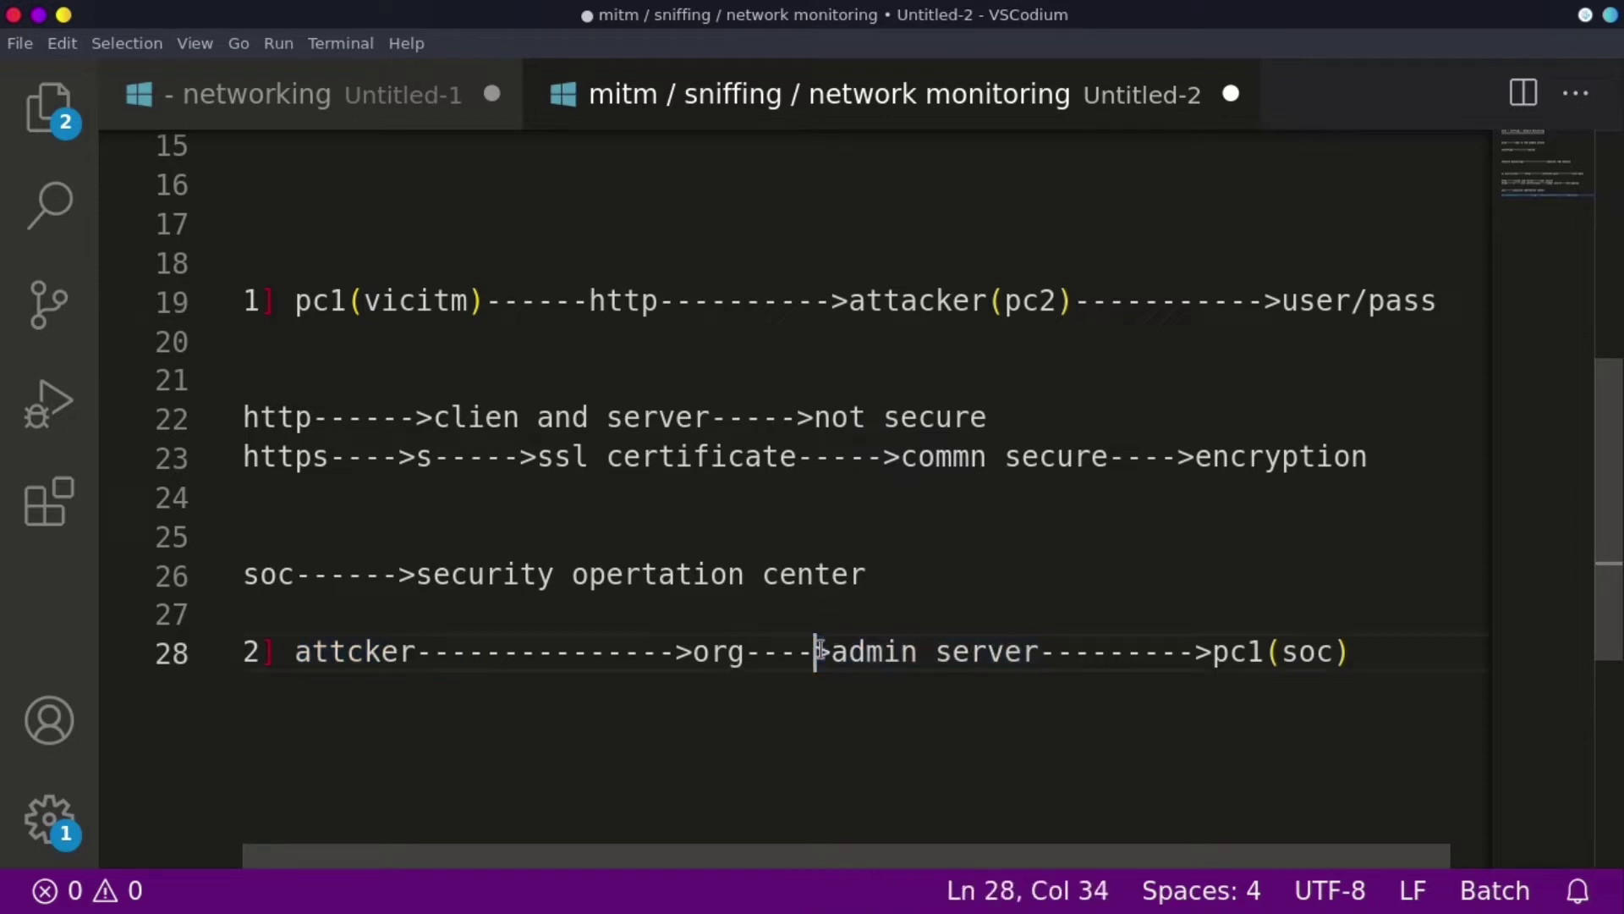
drag(451, 656, 306, 659)
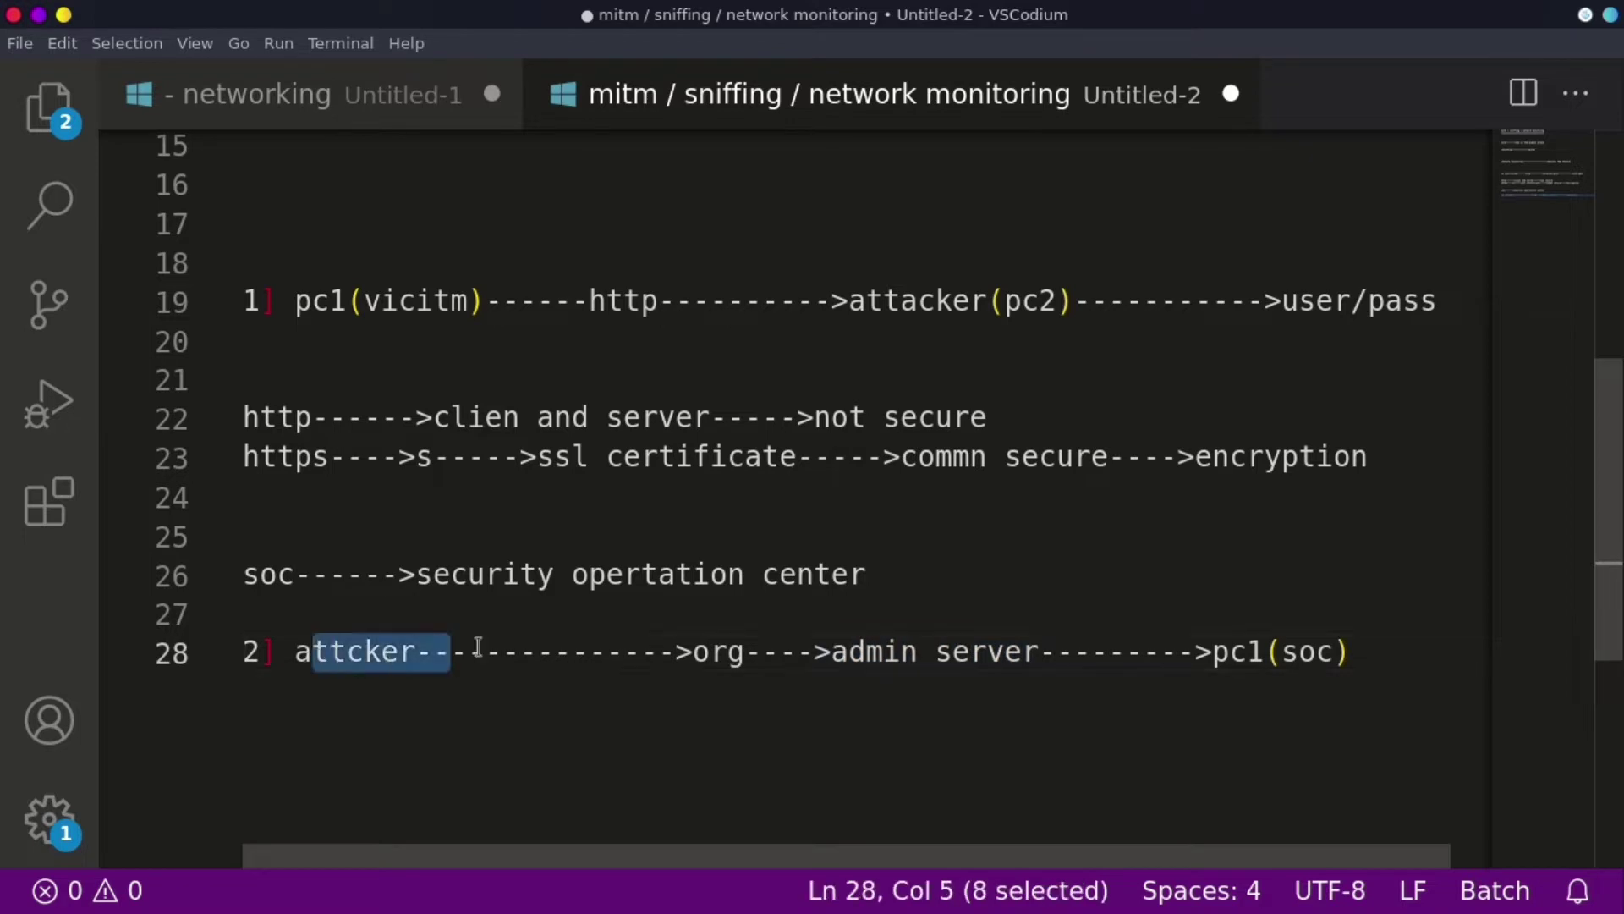
drag(1059, 655, 850, 645)
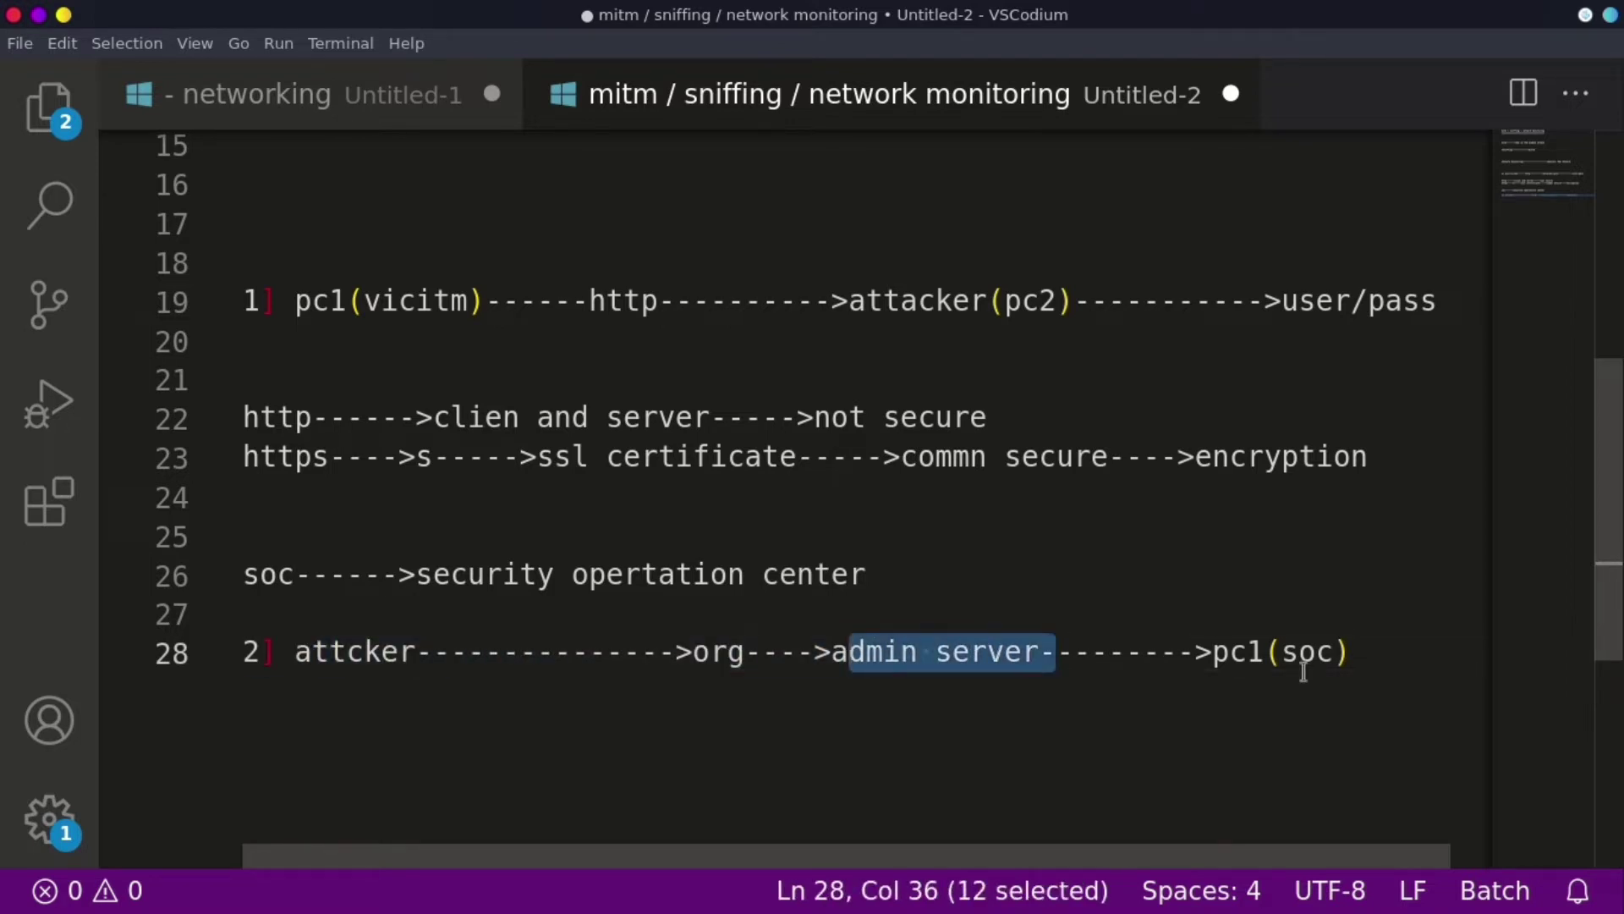
click(1113, 651)
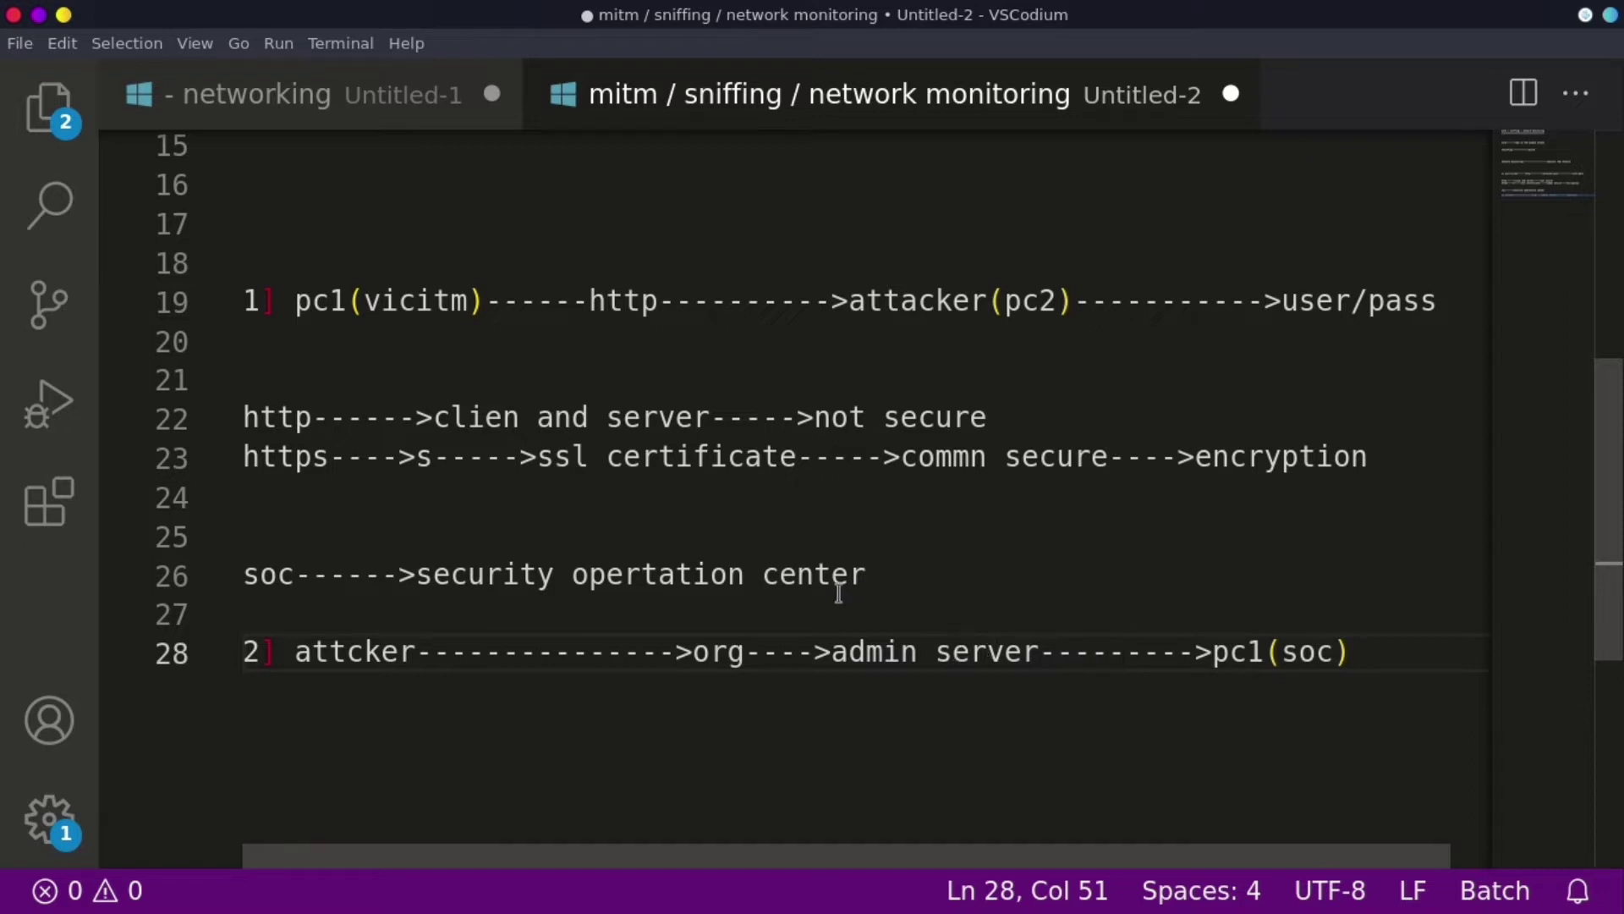
- Search the notes for the word 'center', then add a blank line below the line 28 diagram
scroll(829, 582, up, 3)
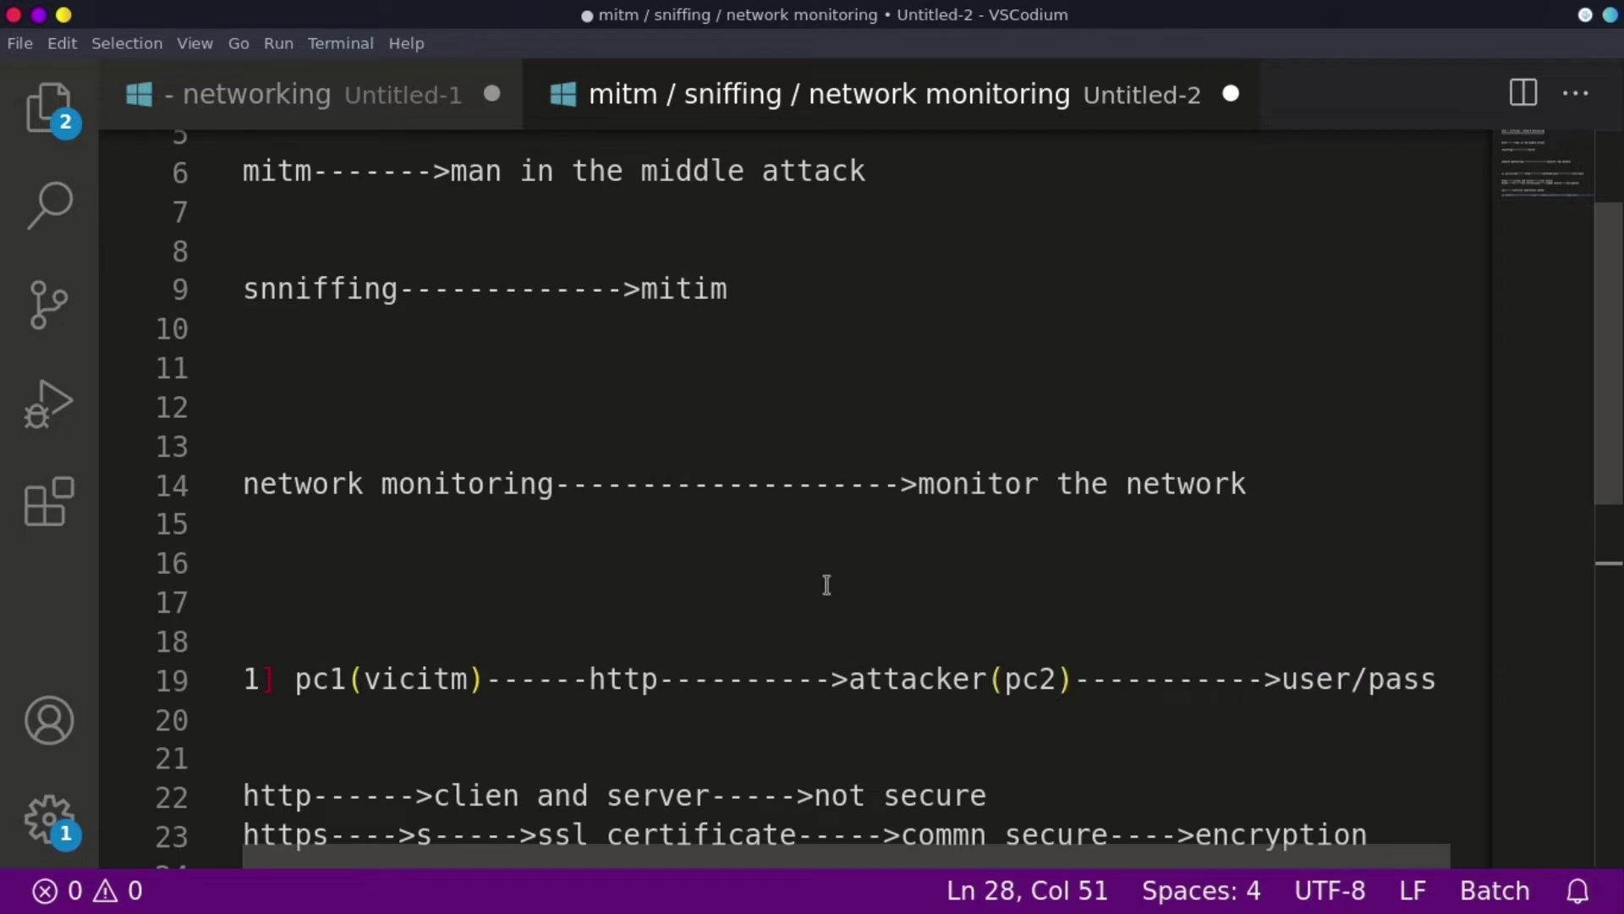
scroll(827, 583, up, 2)
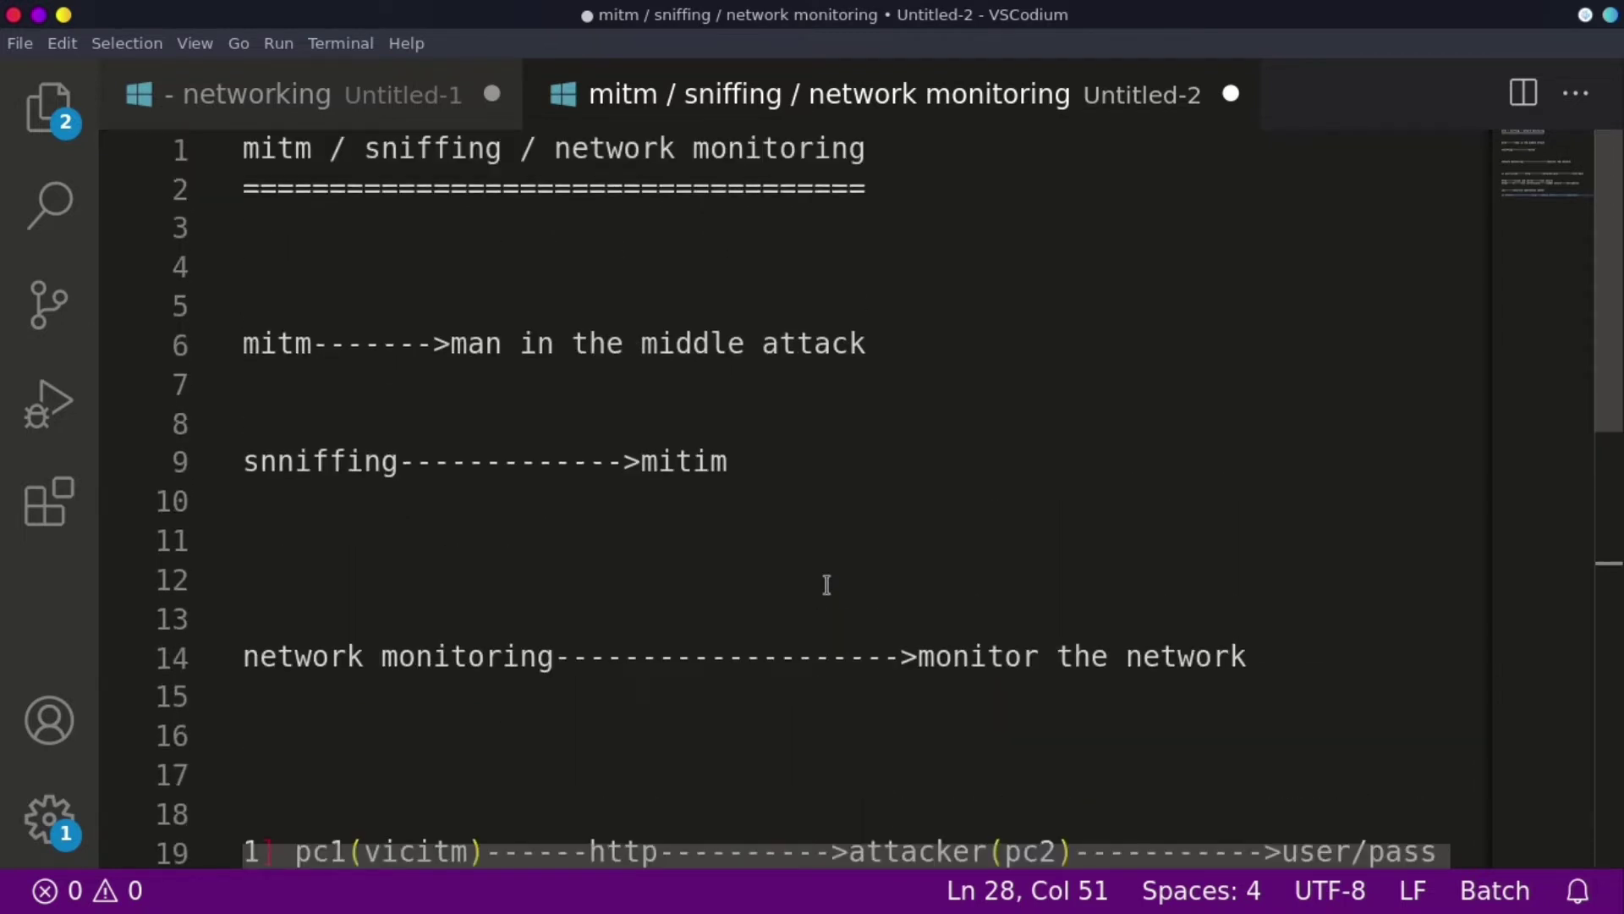
scroll(827, 583, down, 5)
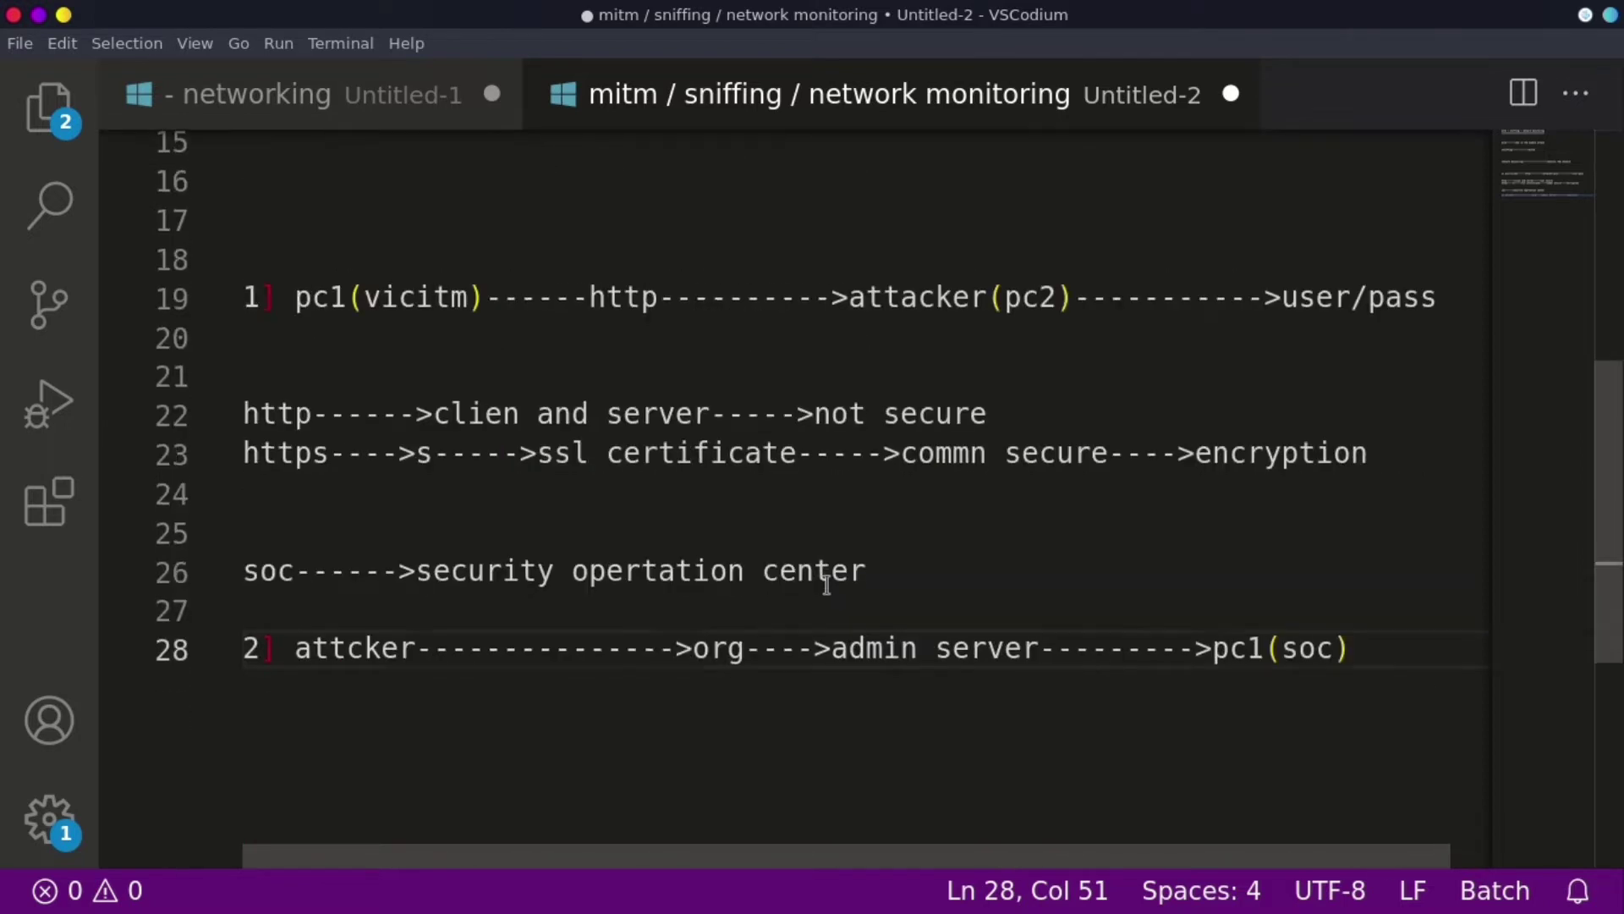
double_click(827, 572)
key(ctrl+f)
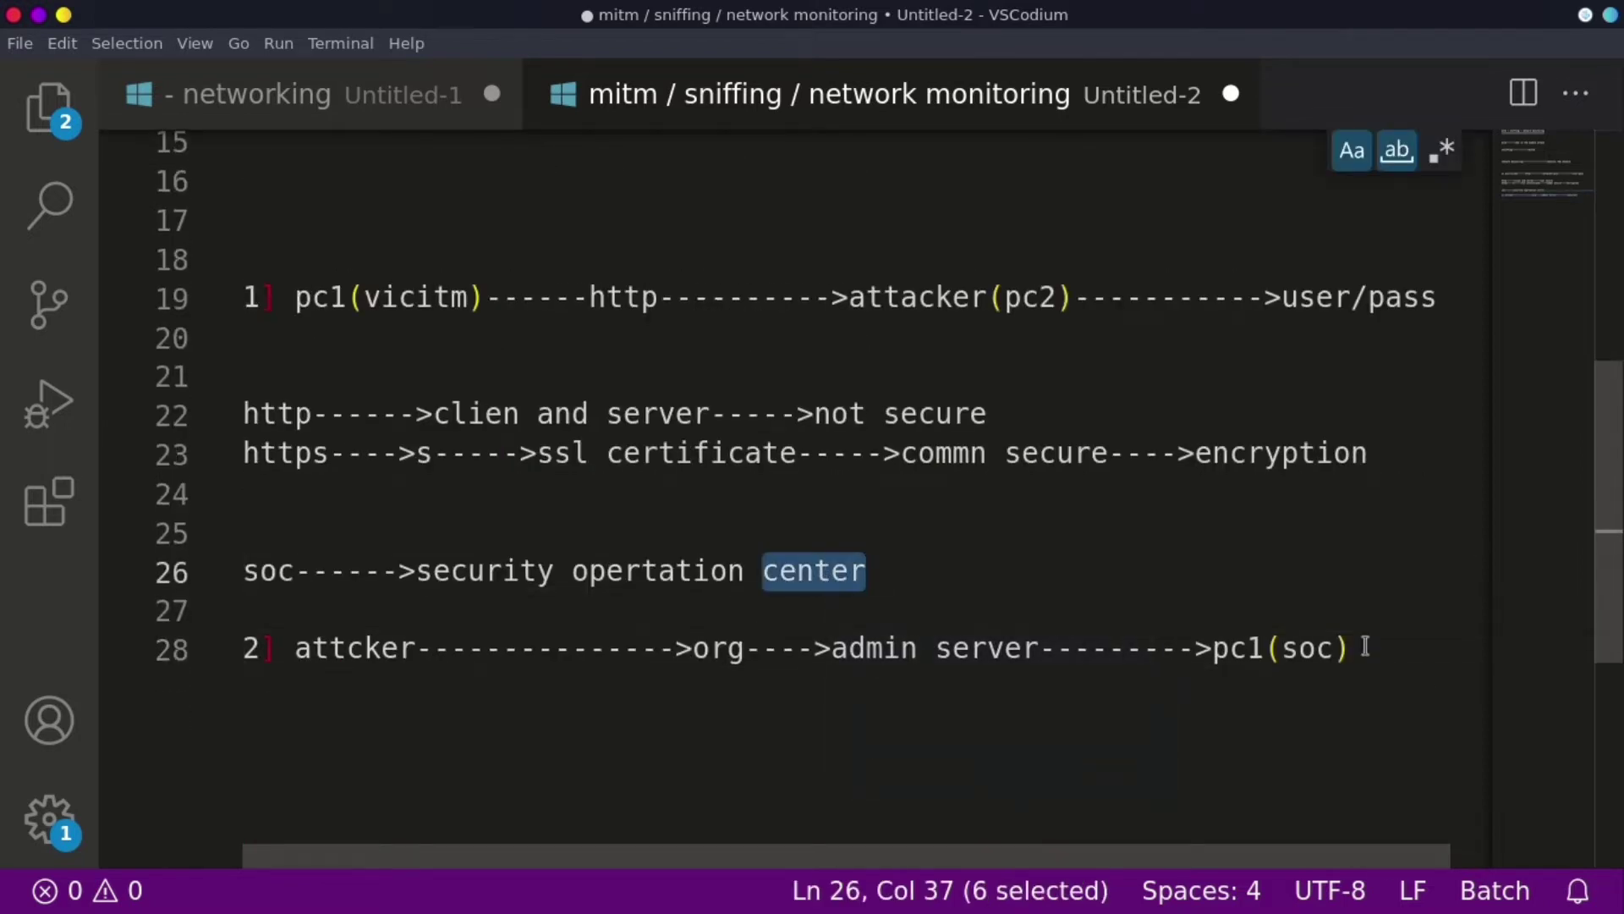
click(1373, 658)
key(Return)
key(Return)
key(Return)
key(Return)
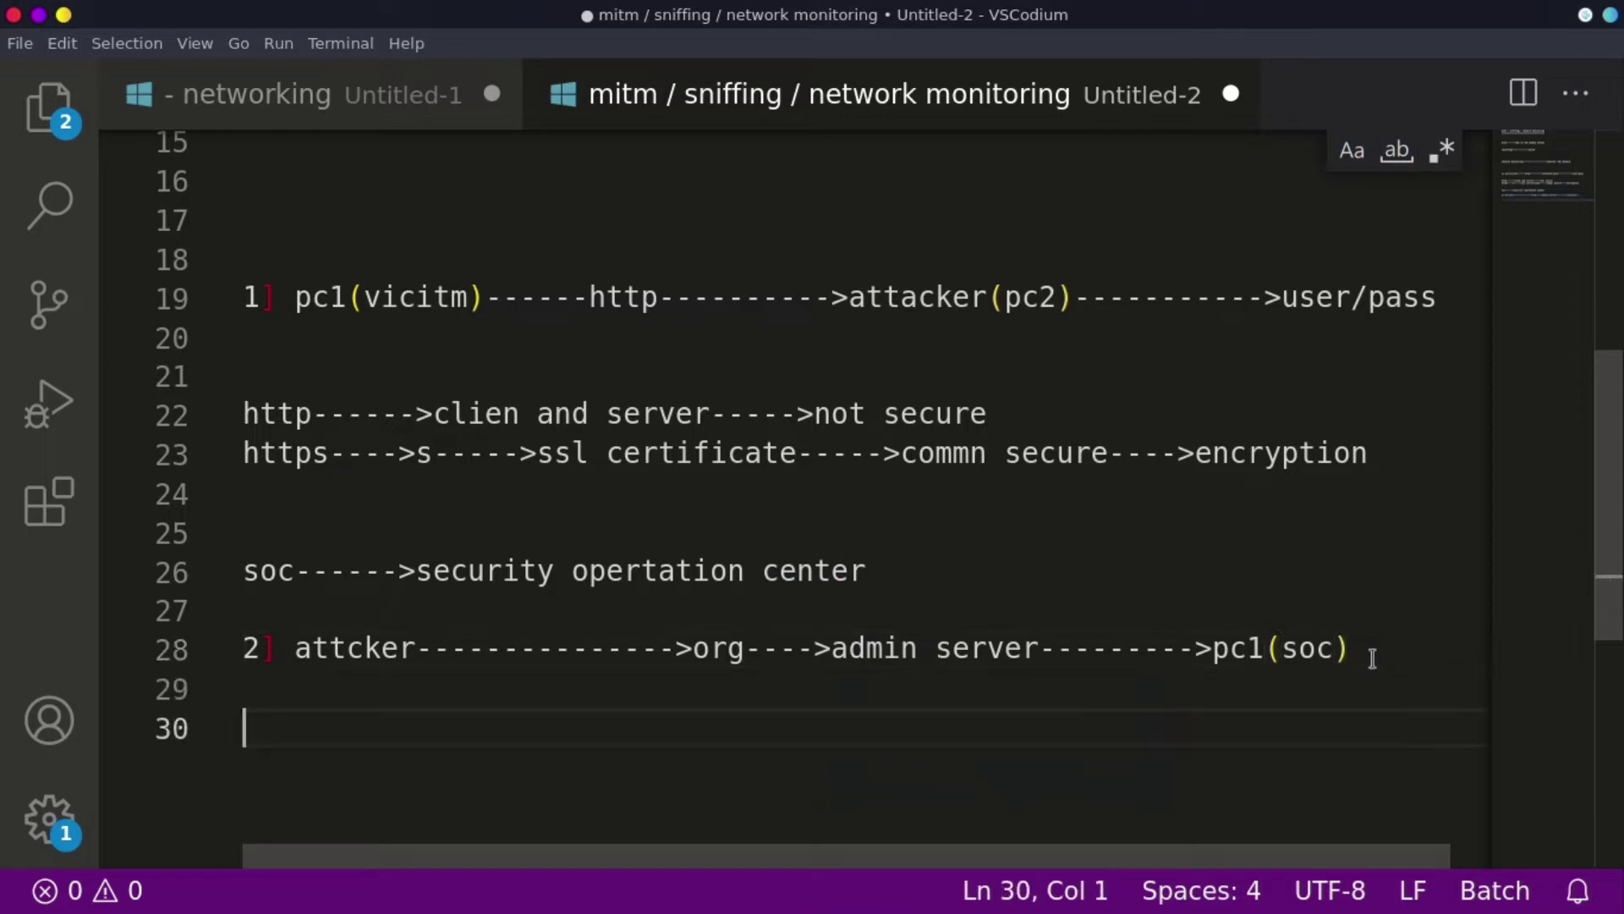
- Add a 'tool' heading underlined with '=====' and list 'wireshark' below it
text(t)
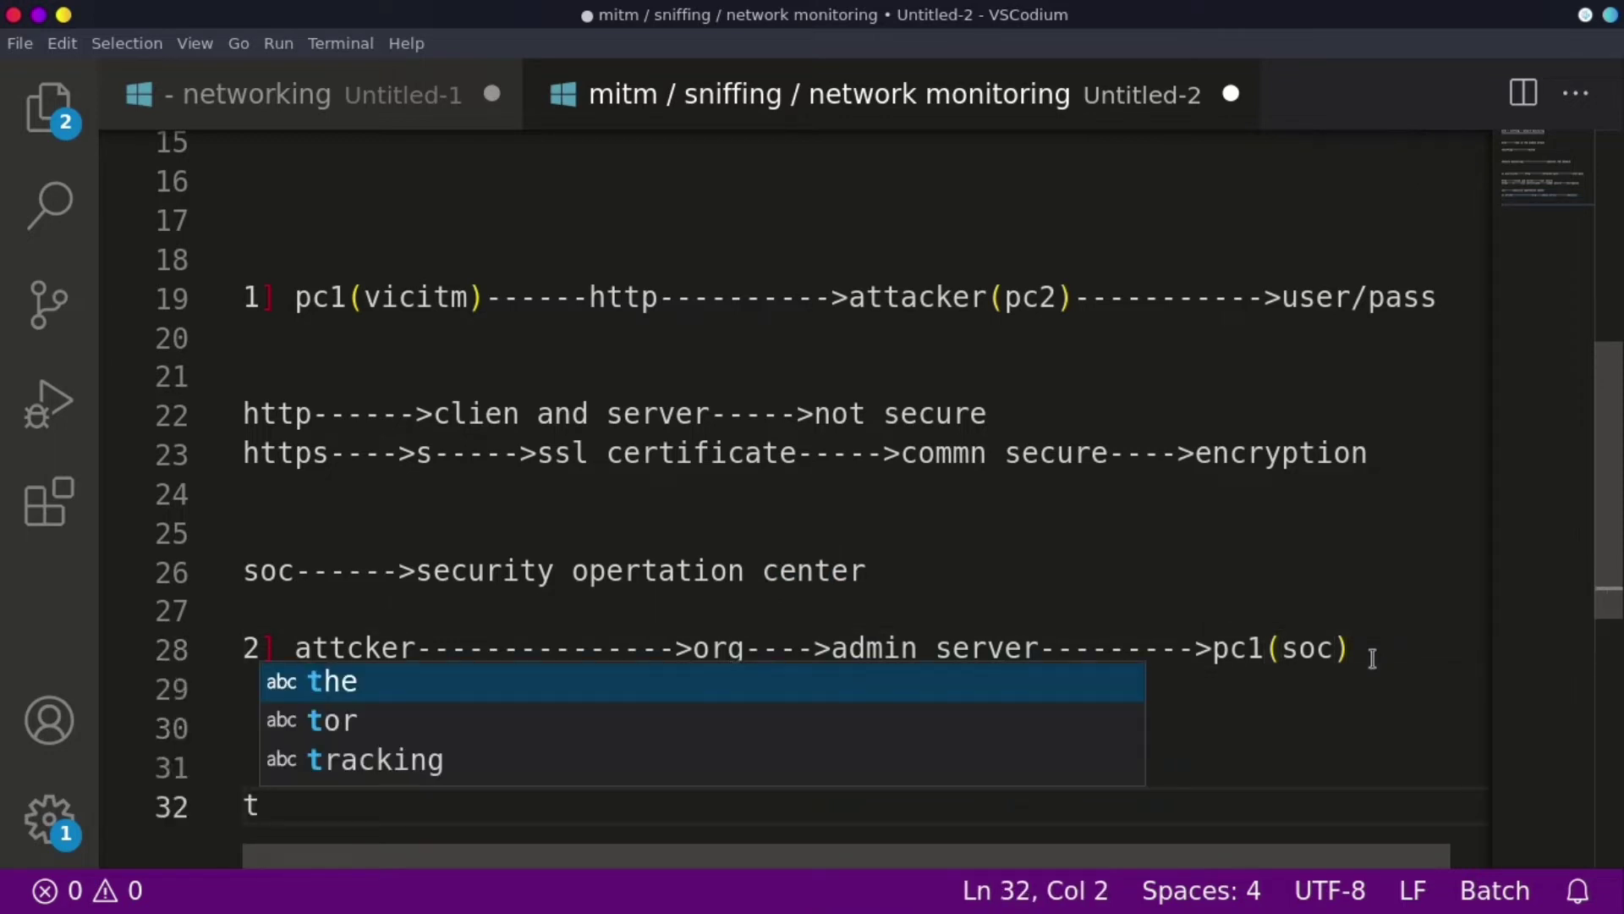
text(ool)
key(Return)
text(=)
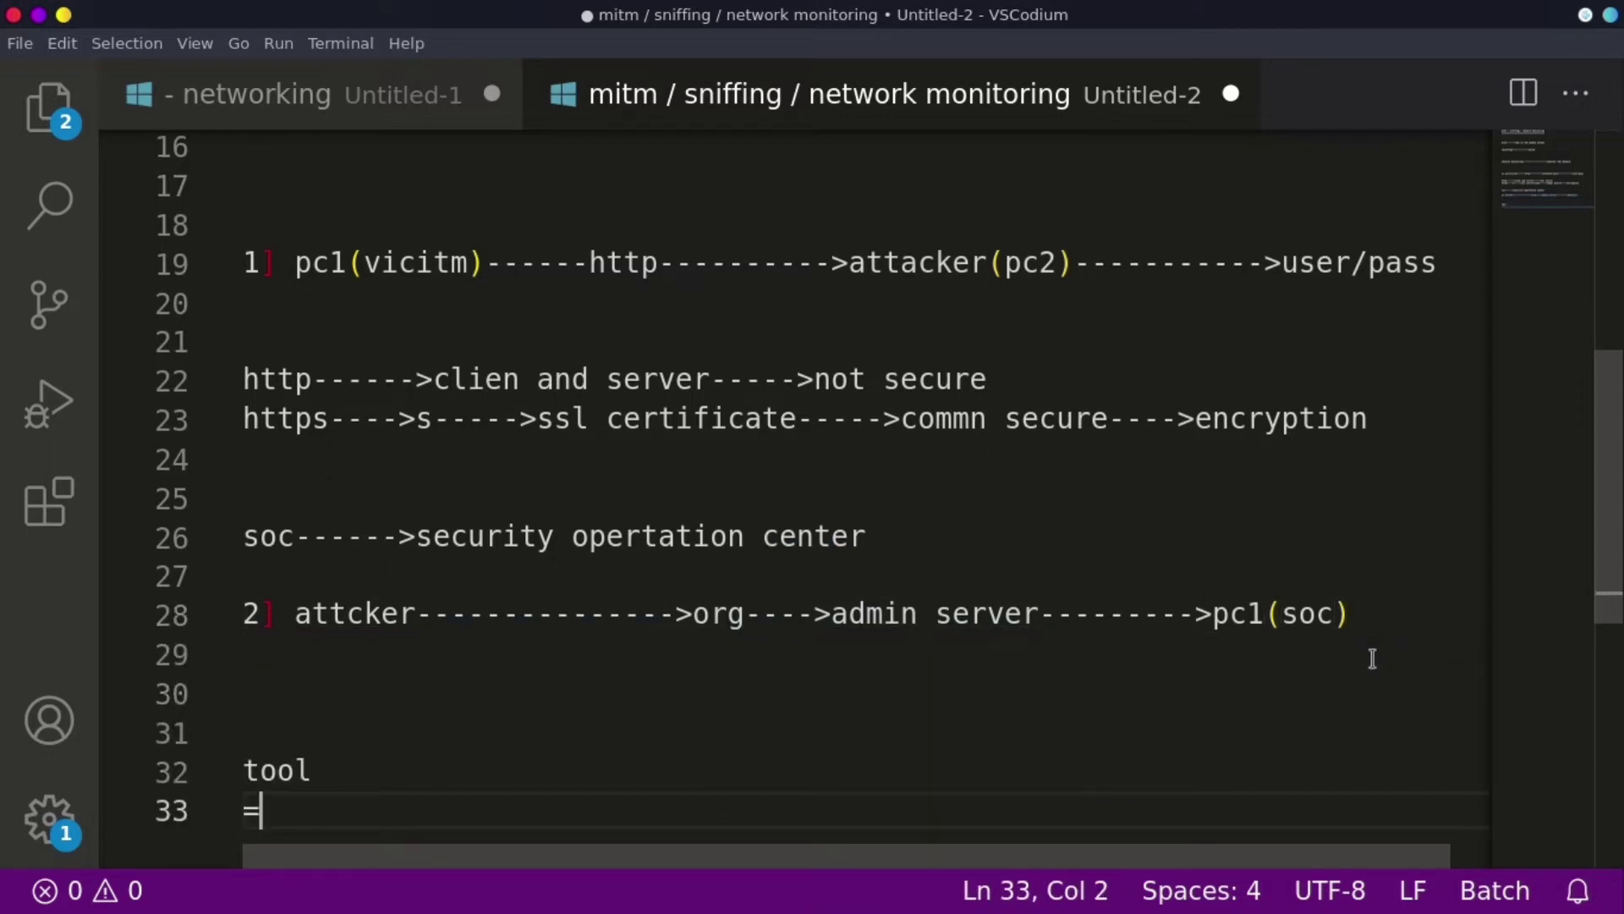
text(====)
key(Return)
key(Return)
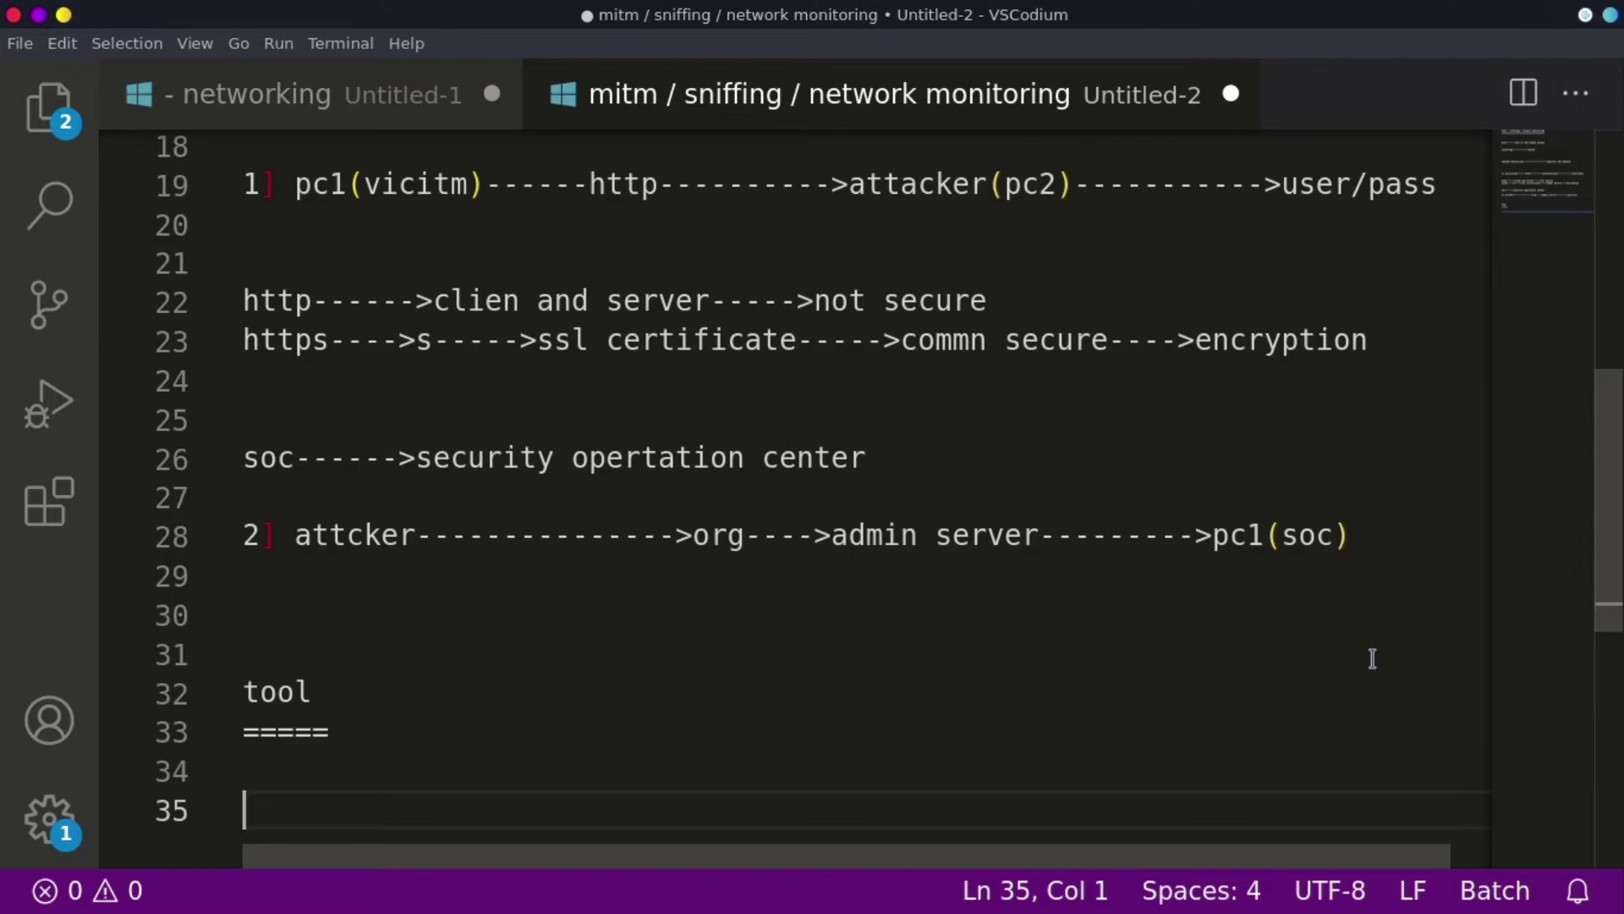
text(wireshar)
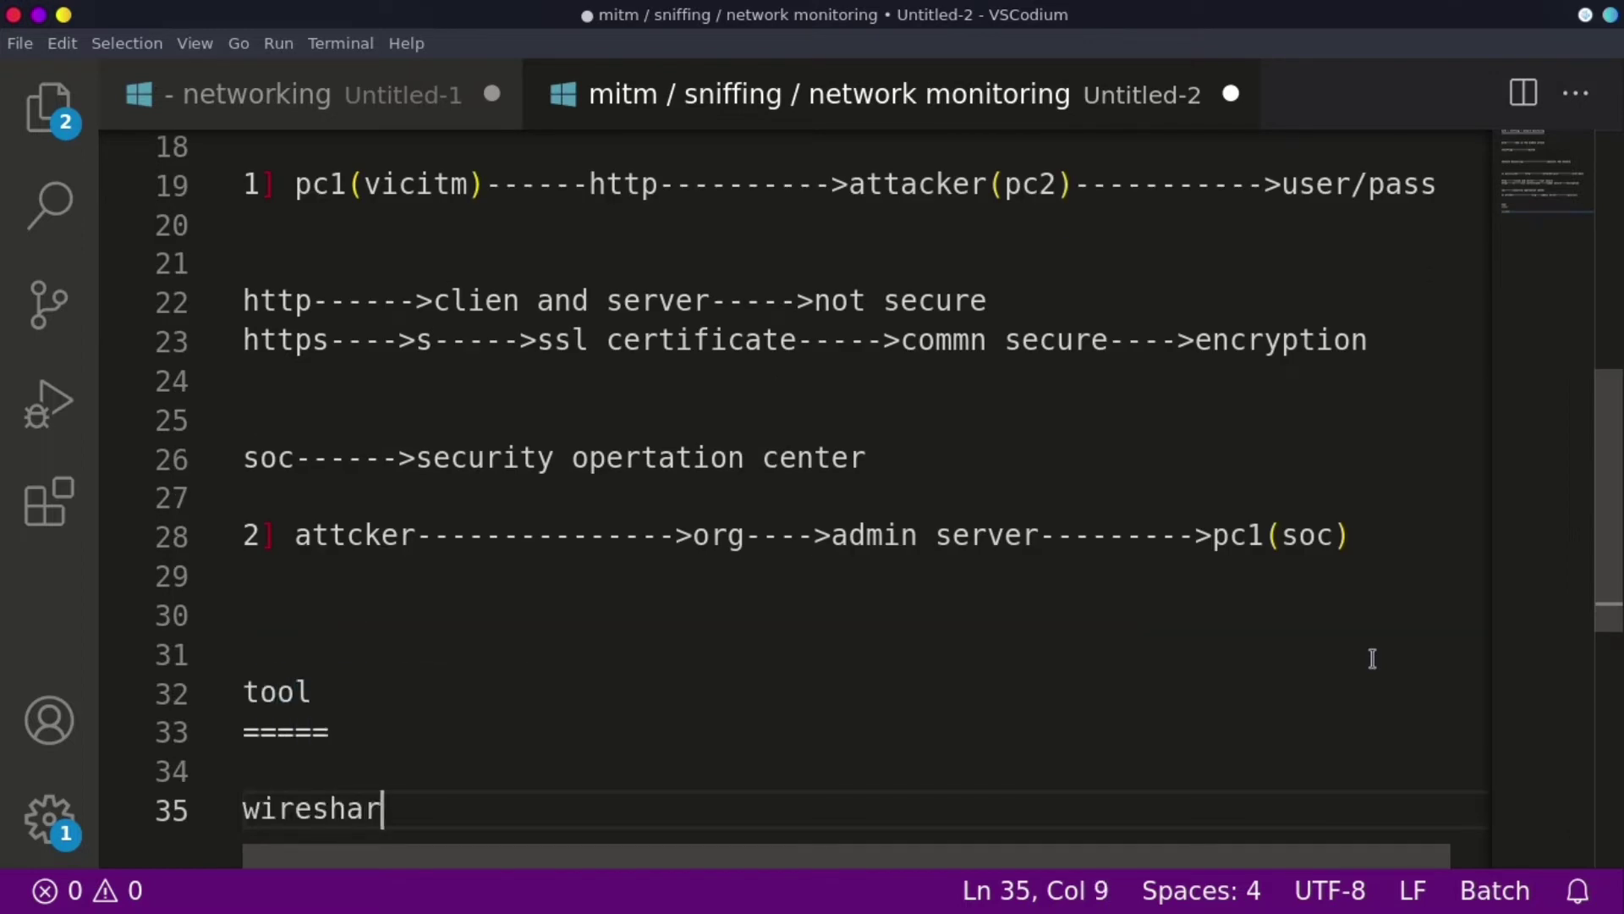
text(k)
key(Return)
key(Return)
key(Return)
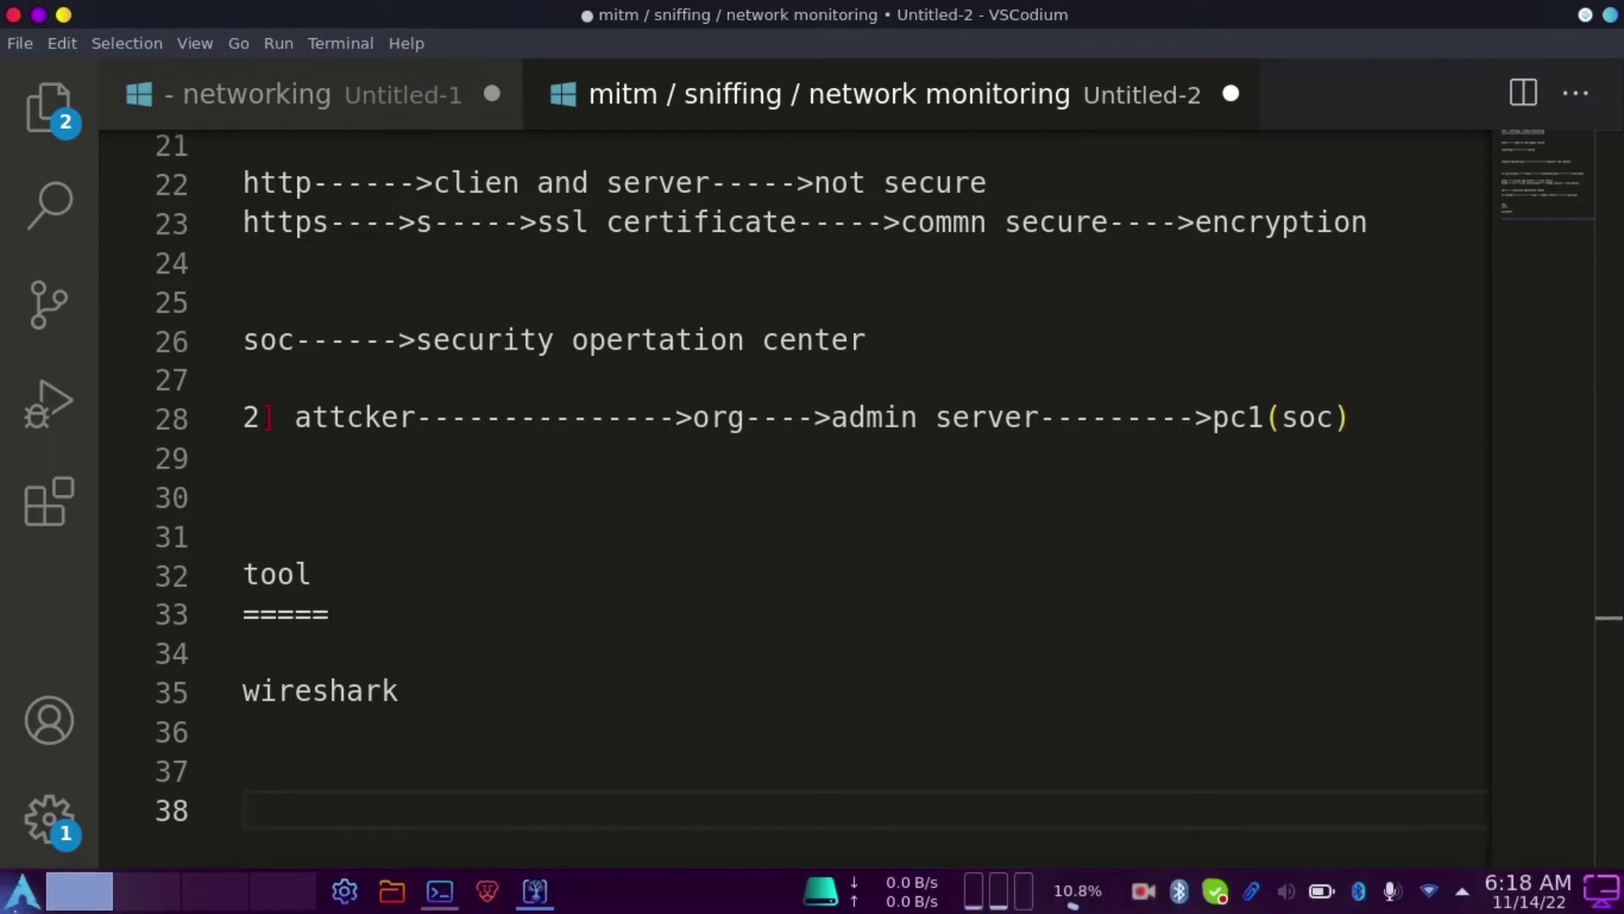
- Launch VirtualBox by searching 'vi' in the application launcher
click(23, 891)
text(vir)
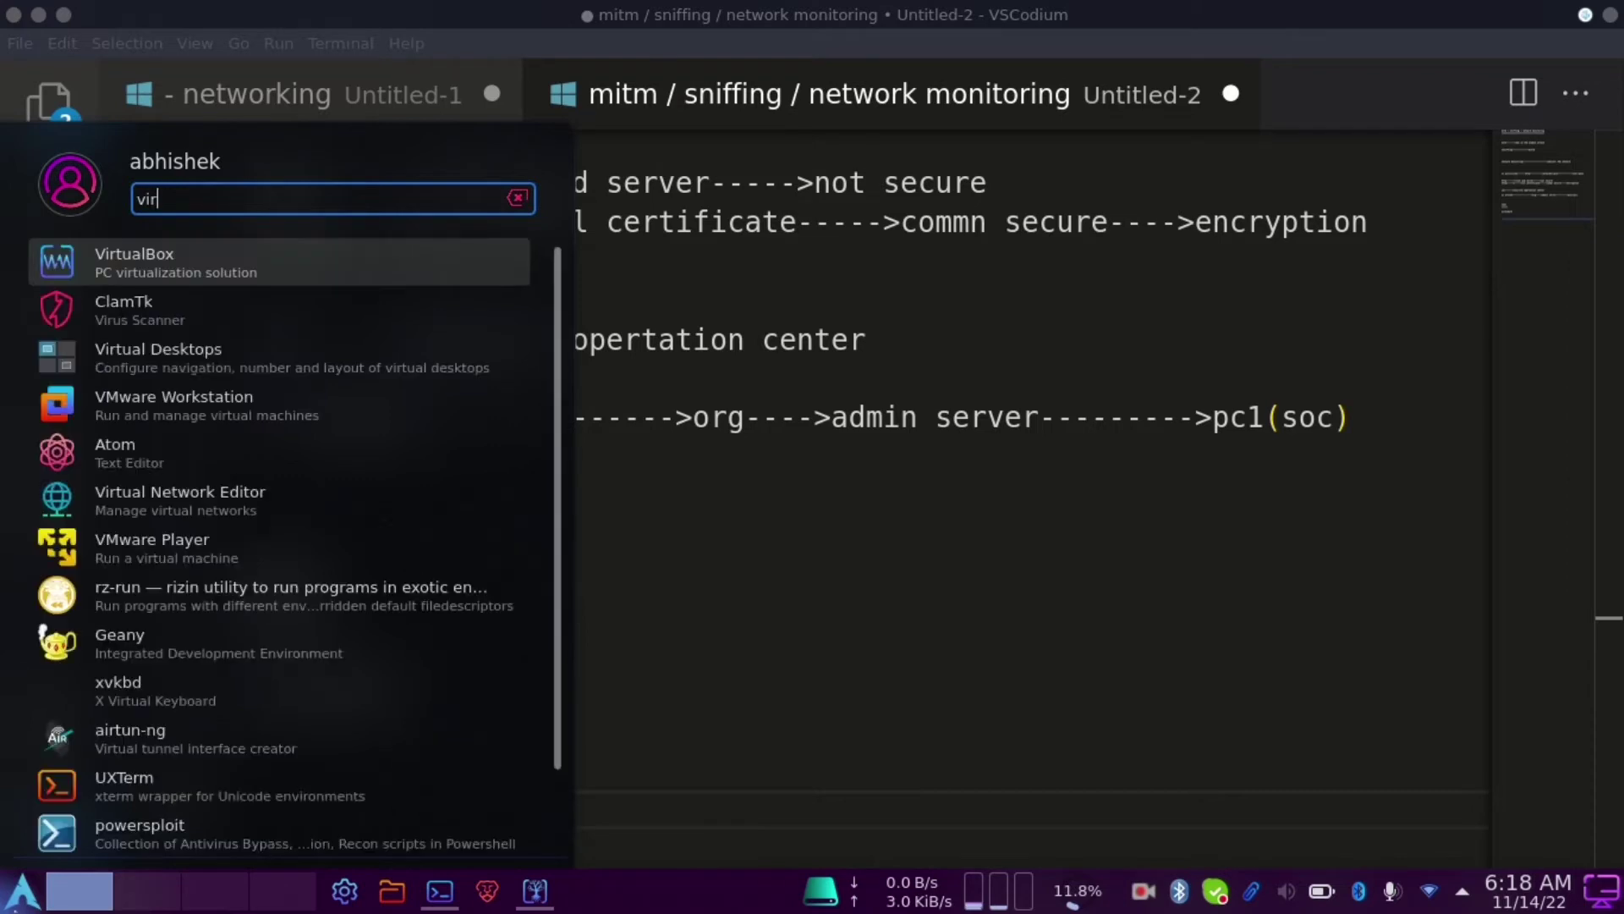
click(336, 251)
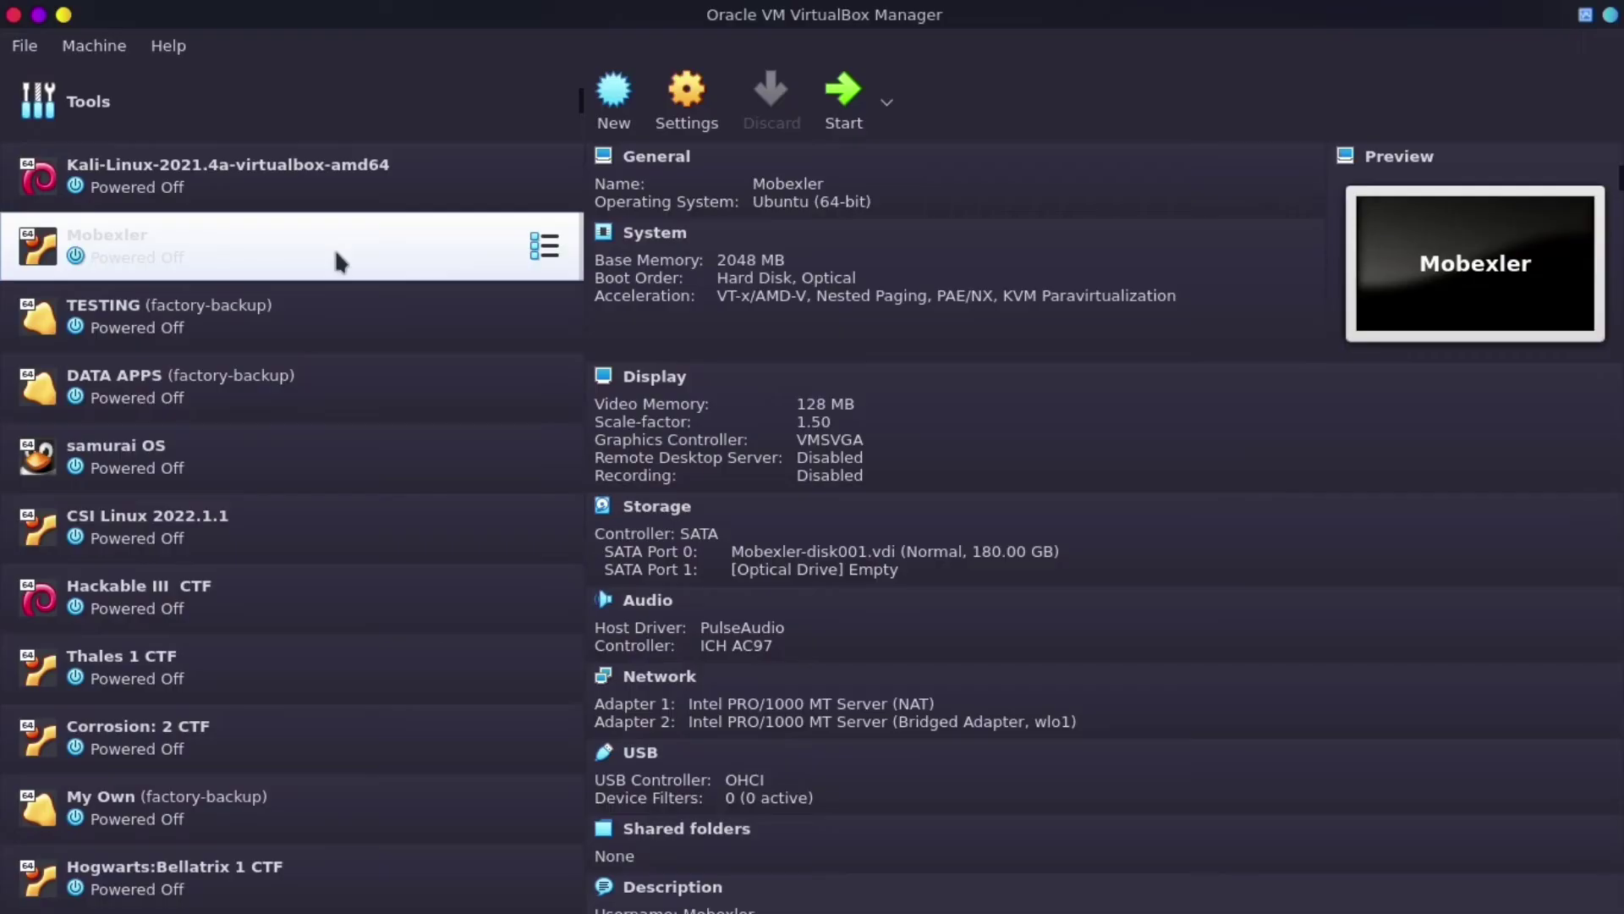
- Boot the Kali-Linux-2021.4a-virtualbox-amd64 VM, dismissing the capture notice and skipping the GRUB countdown
click(348, 170)
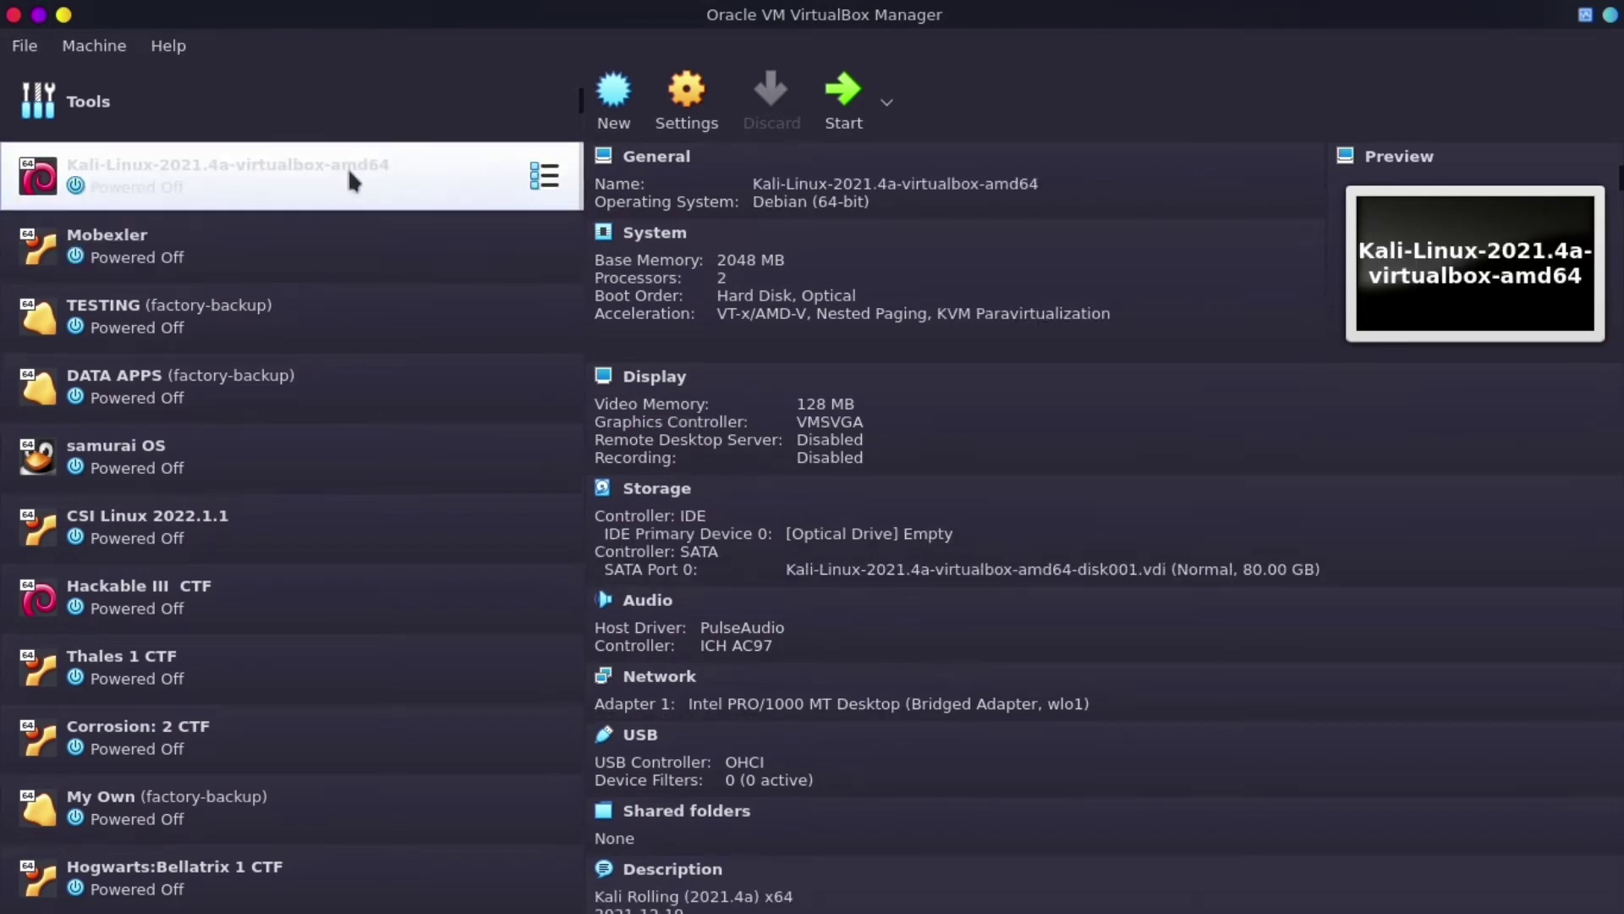
click(843, 118)
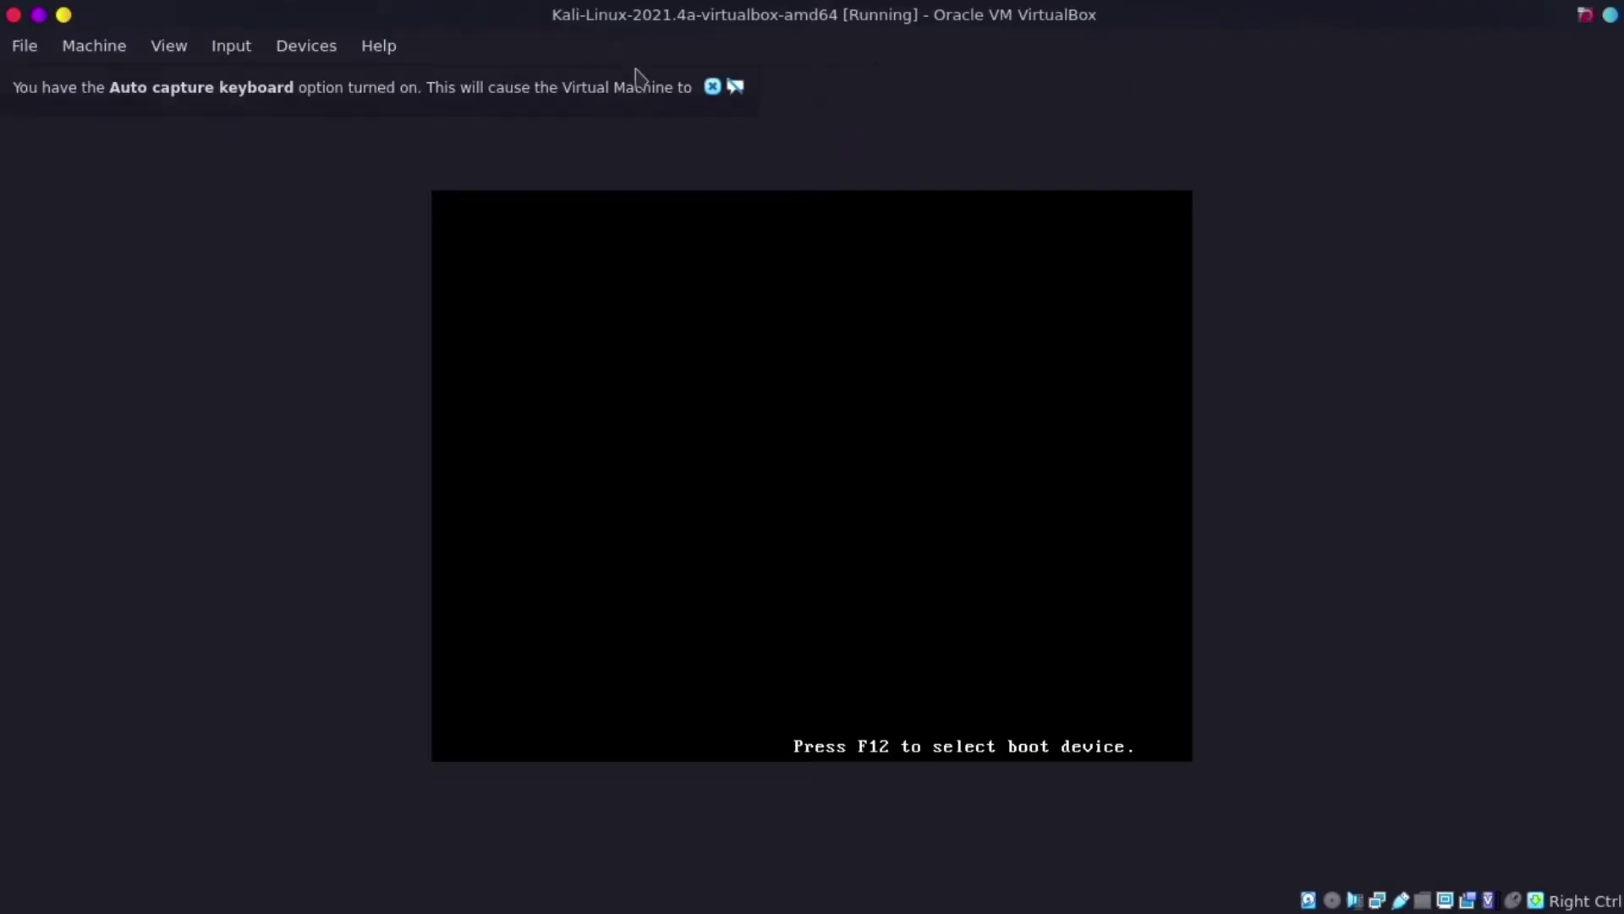
click(711, 93)
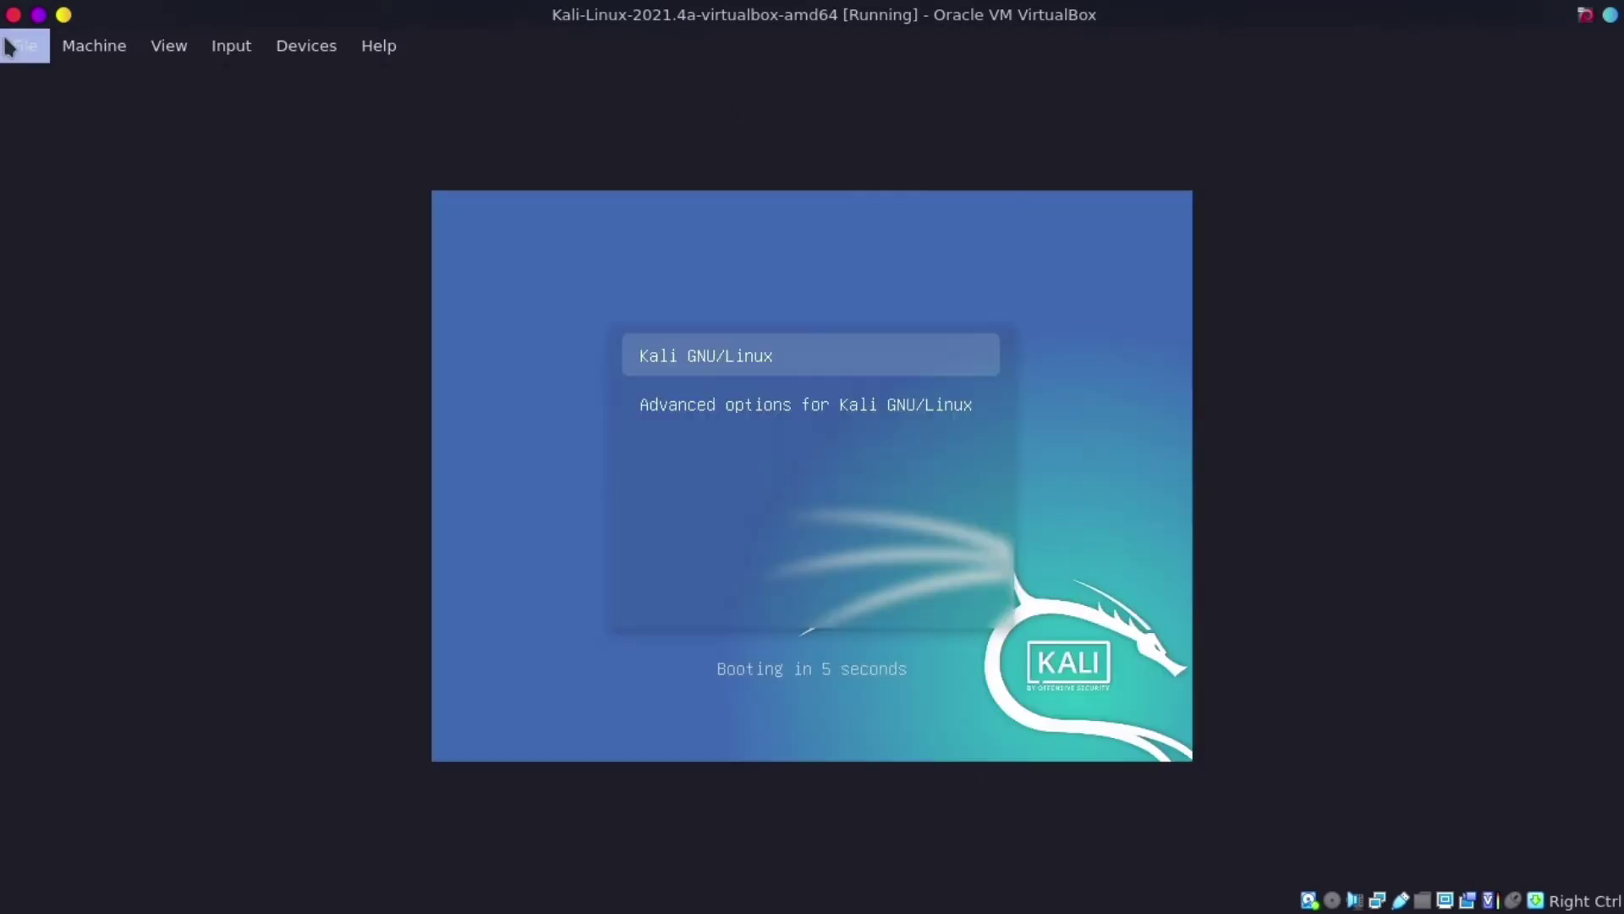
key(Return)
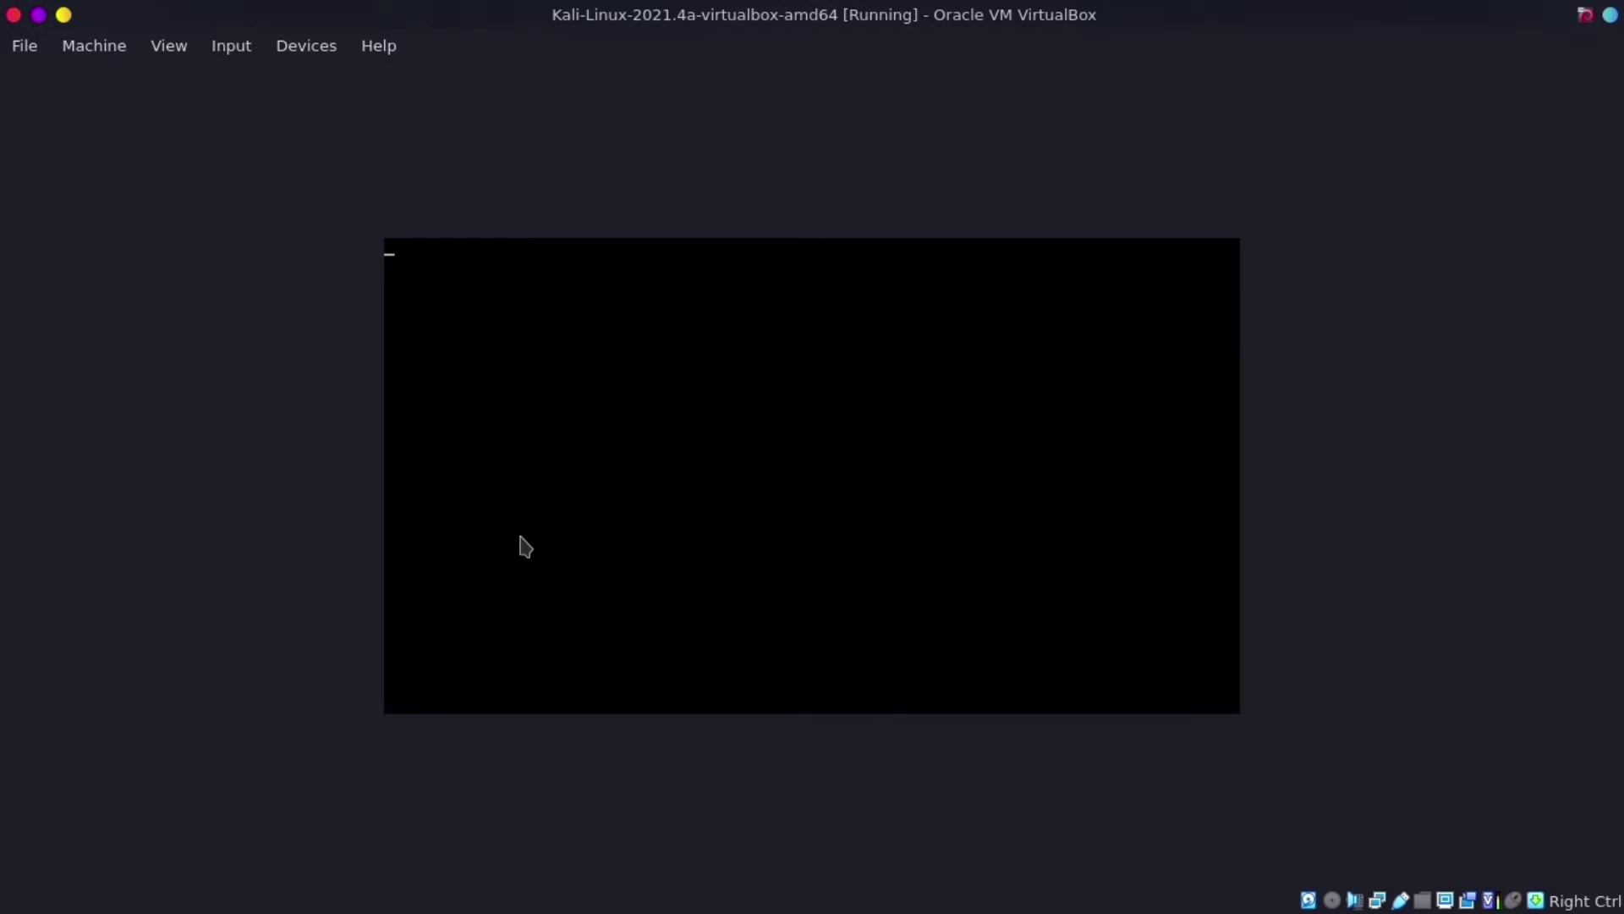
mouse_move(104, 895)
click(23, 890)
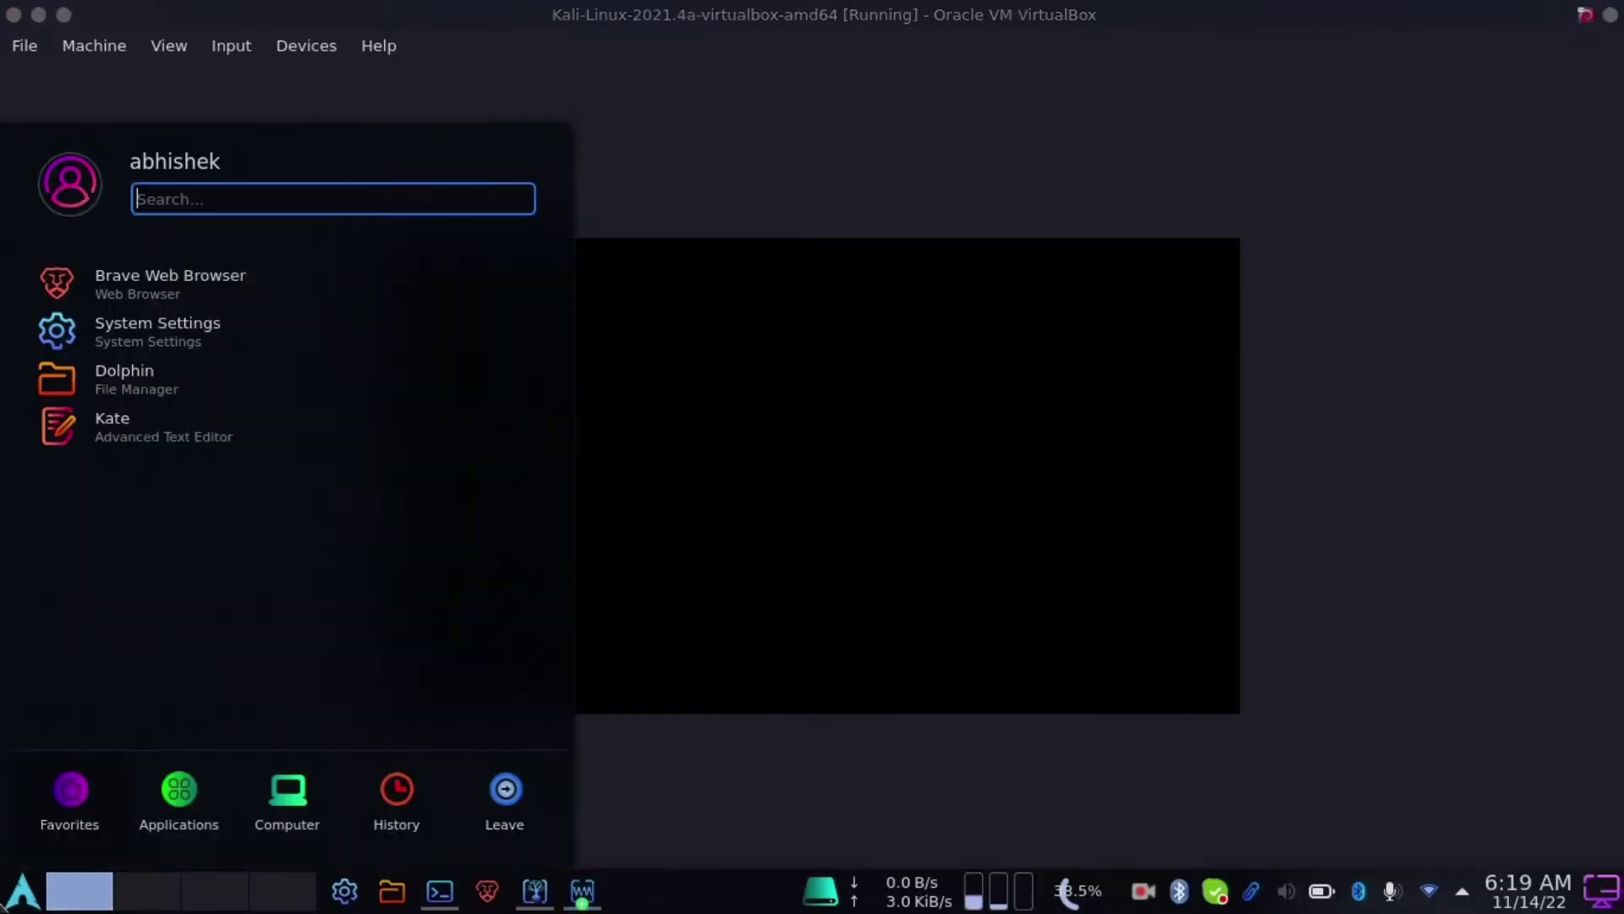
- Launch Wireshark as superuser via a 'wire' launcher search, entering the account password
text(wire)
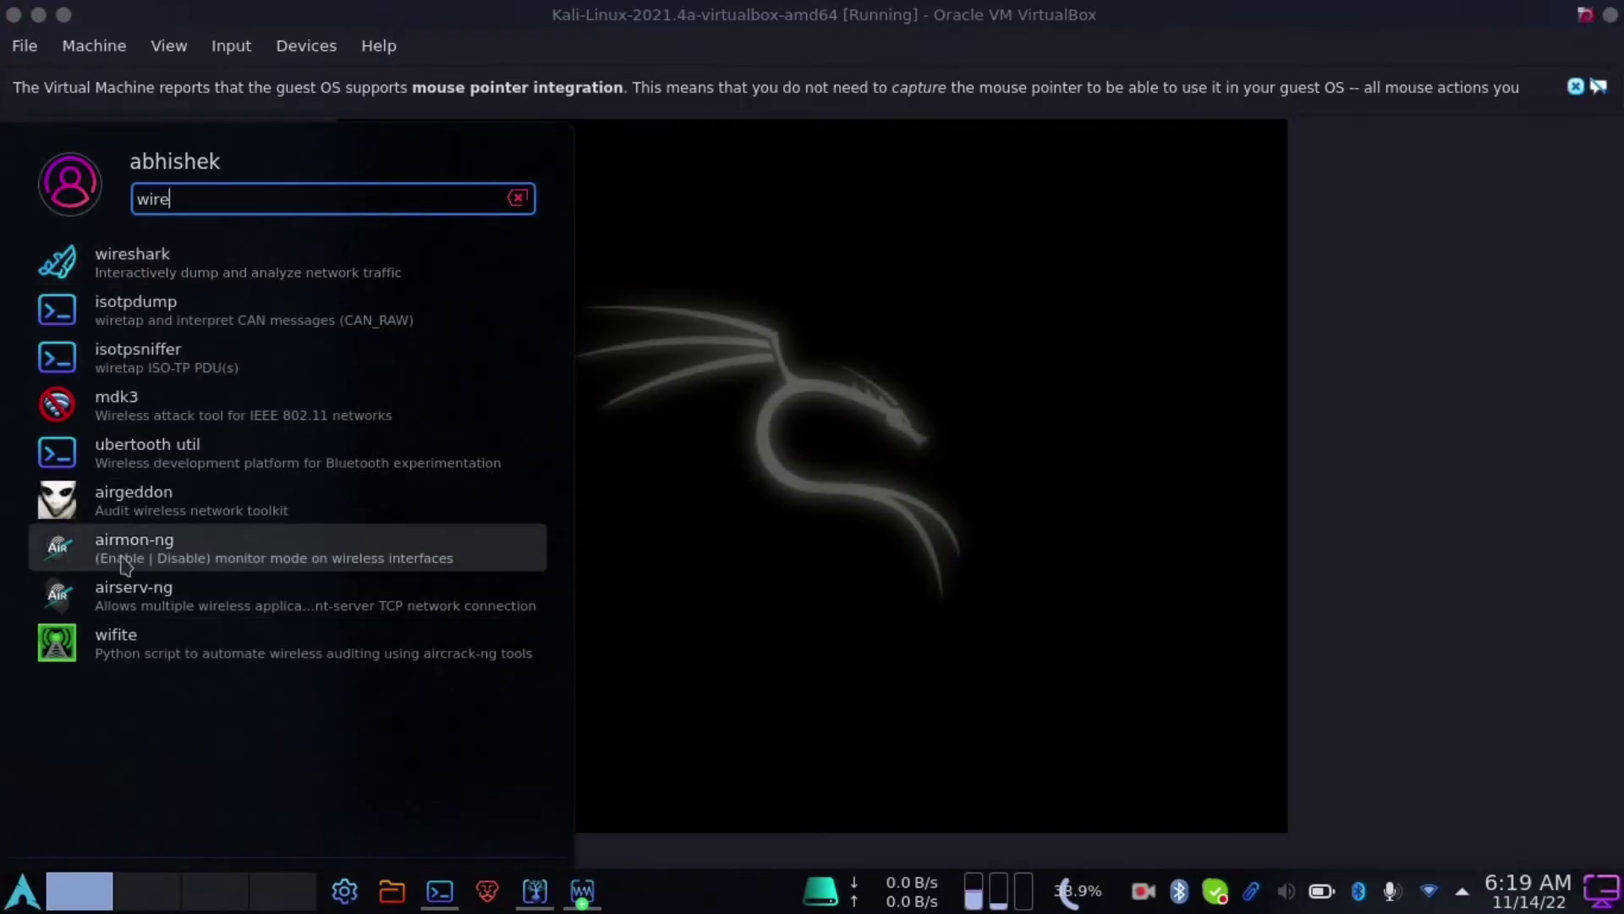
click(208, 271)
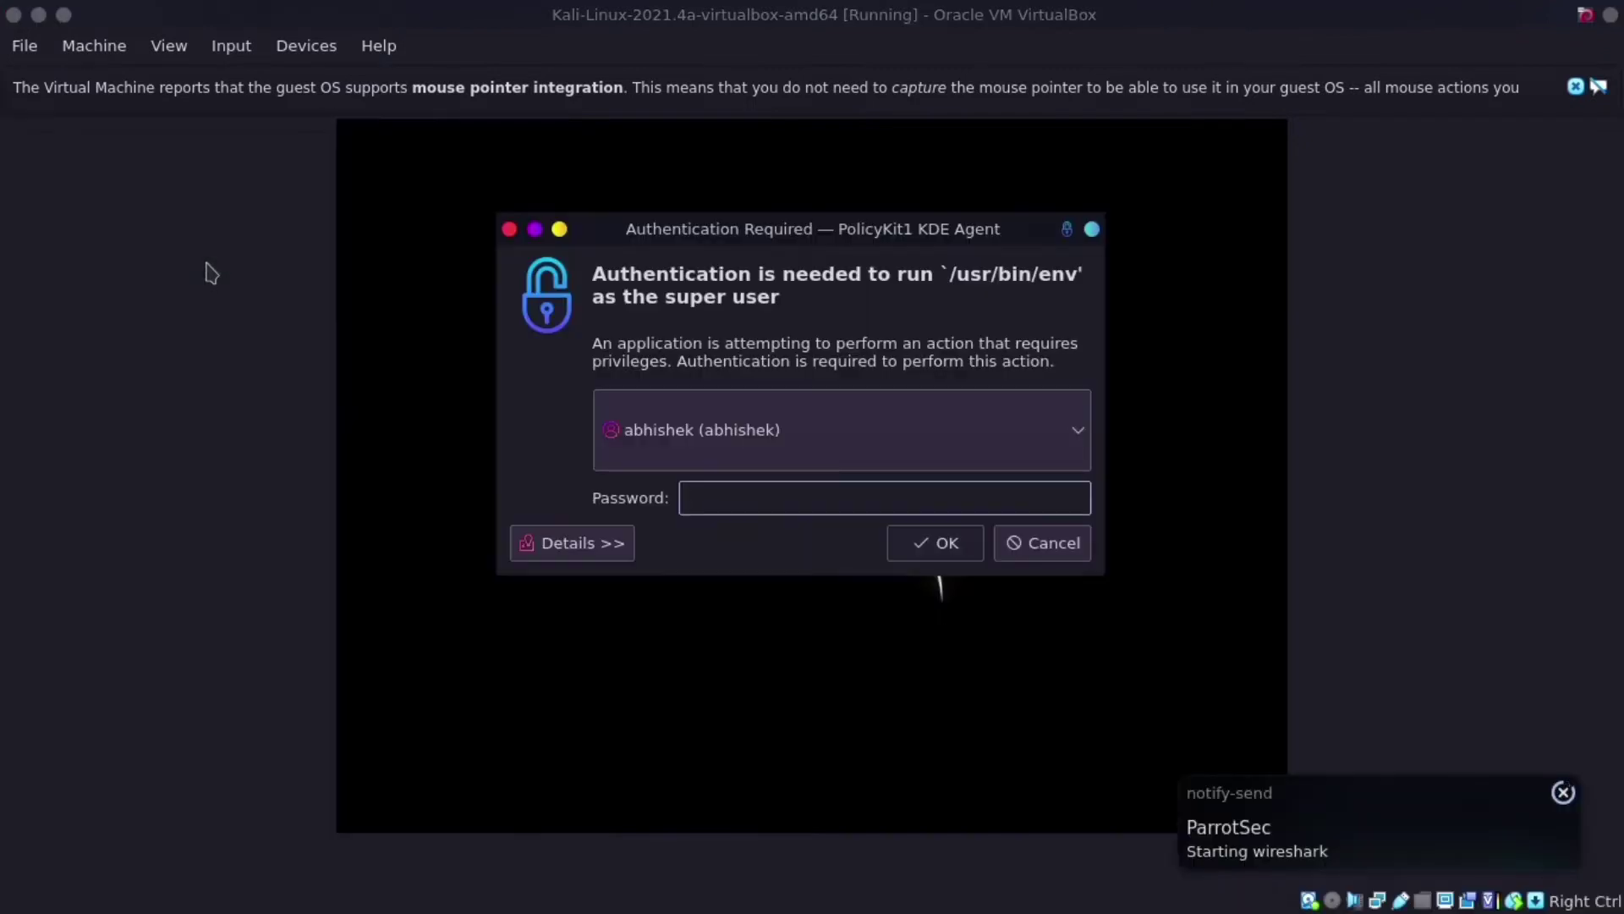
text(•••••••••)
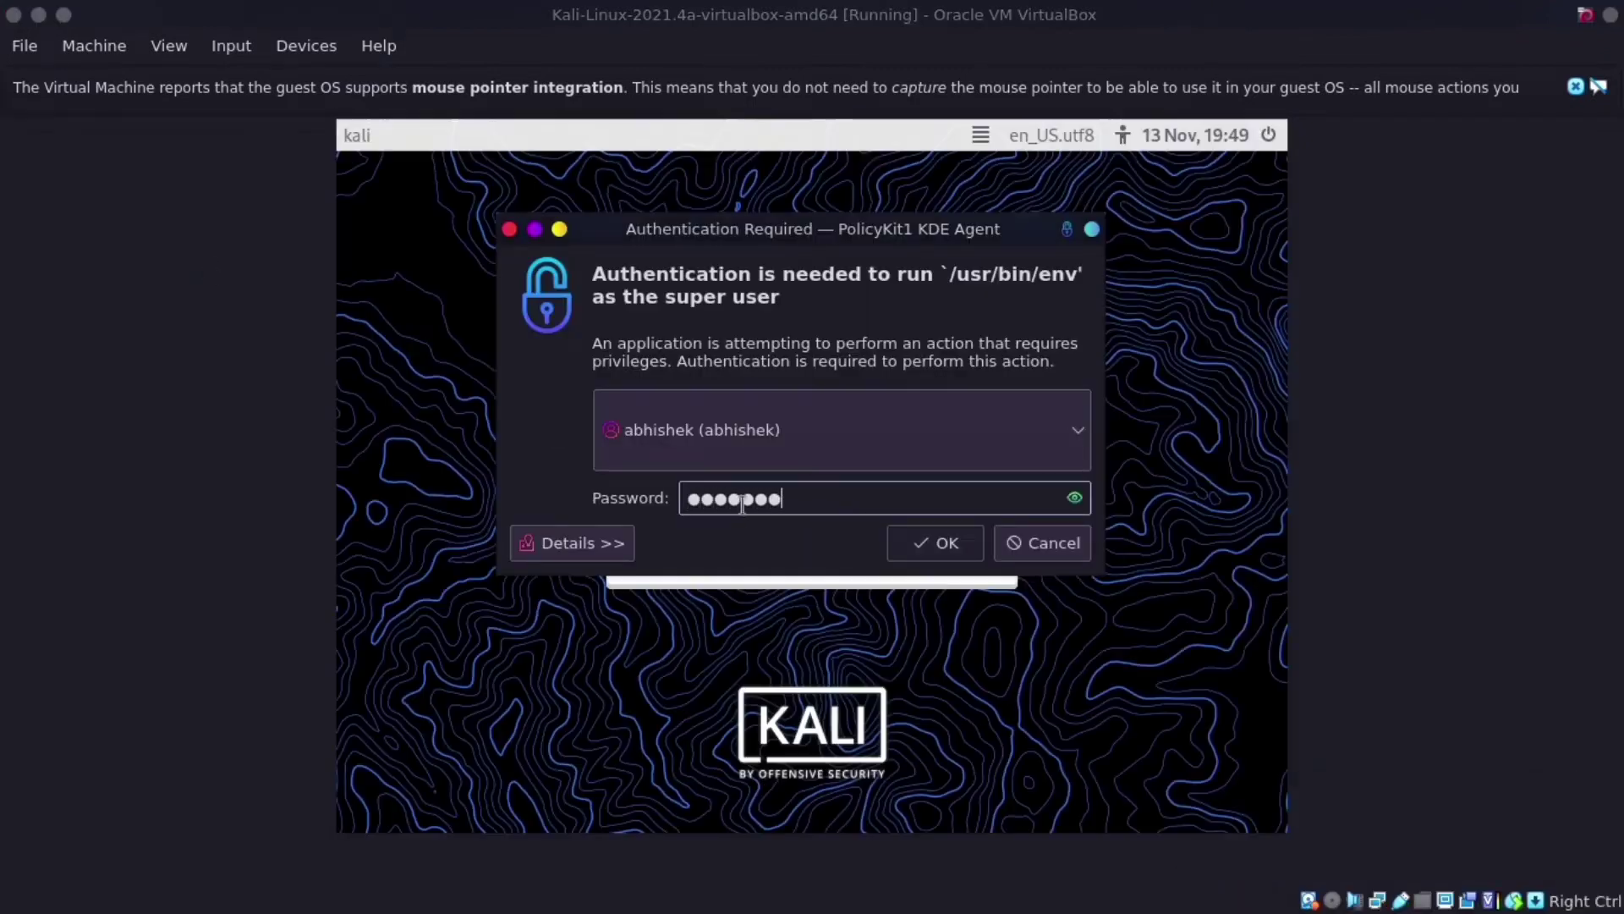
key(Return)
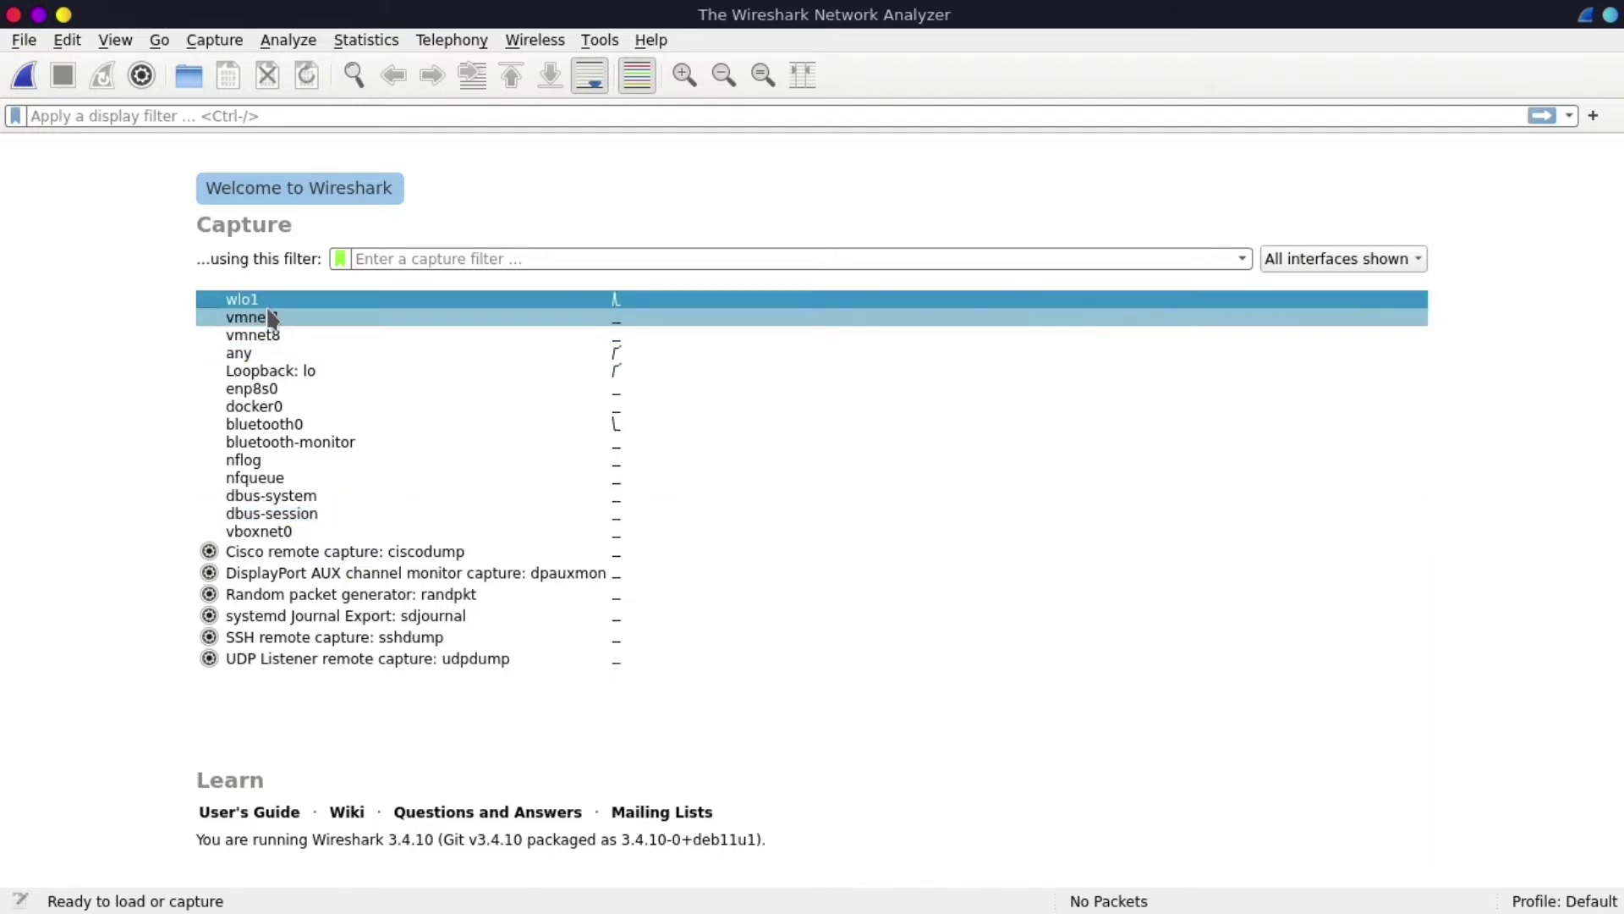
- Check the addresses of the vmnet1 and wlo1 capture interfaces in Wireshark
mouse_move(269, 326)
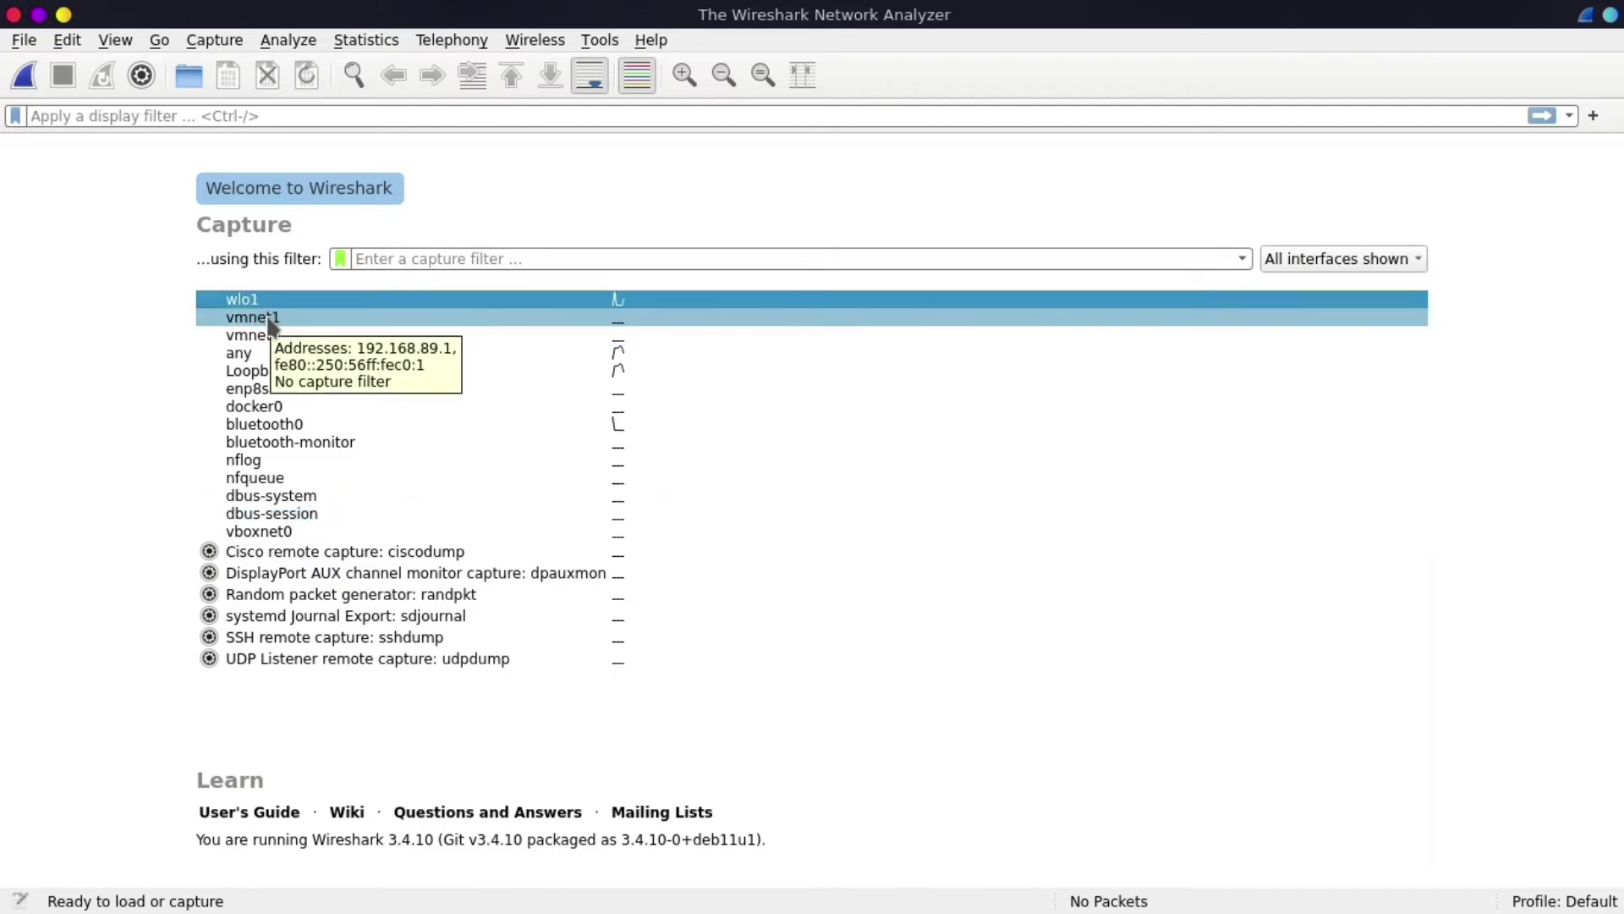
mouse_move(210, 308)
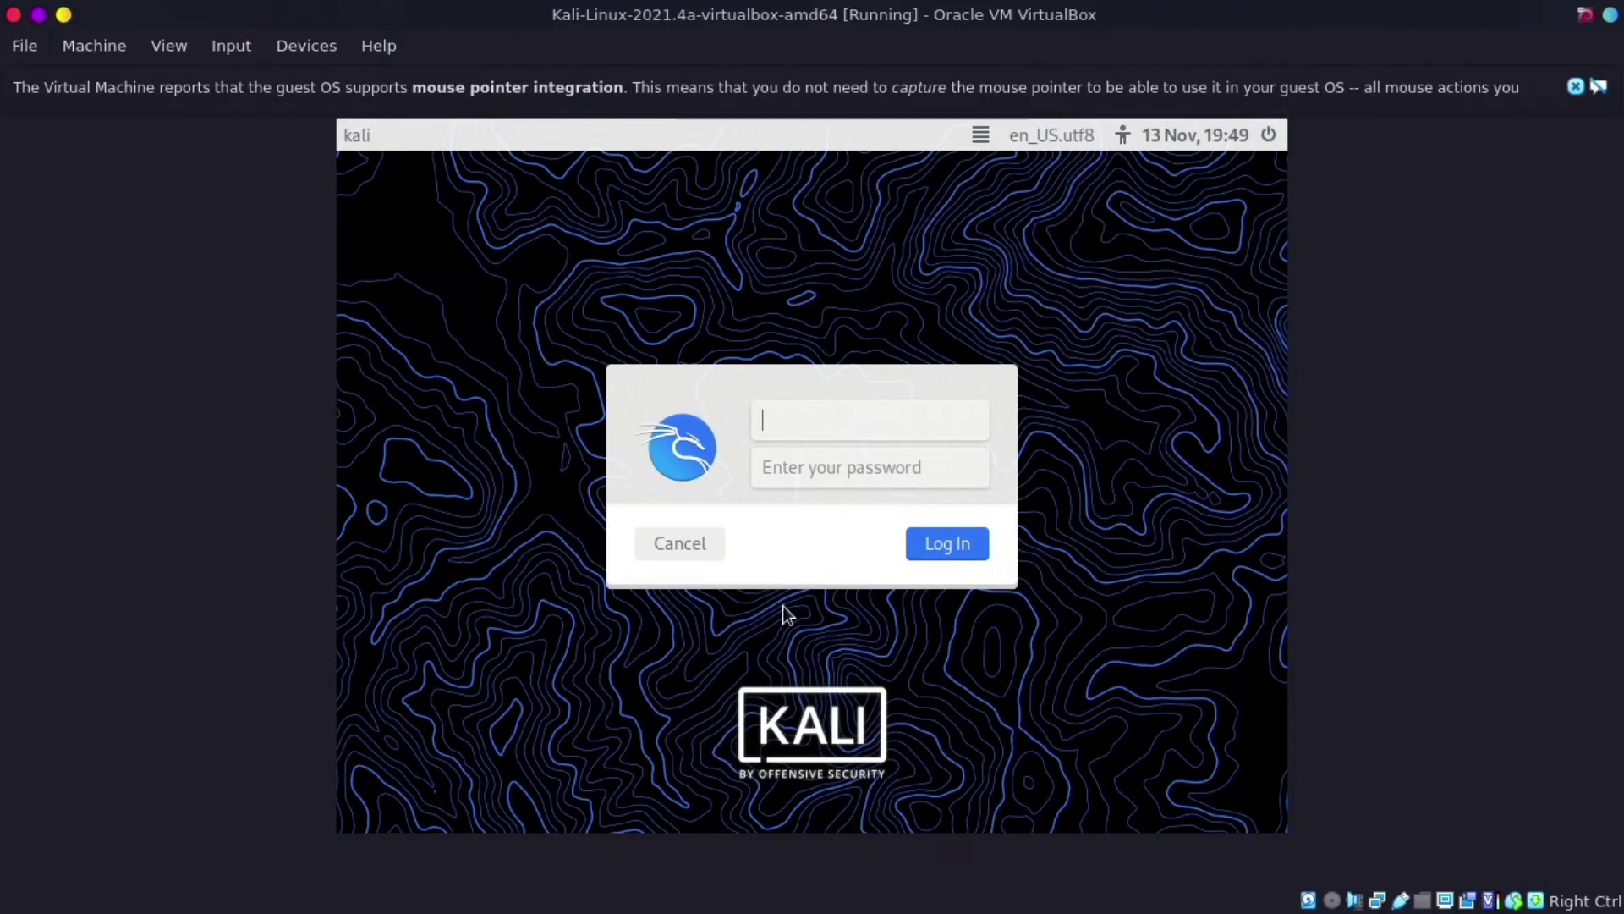
- Log in to the Kali guest desktop as user kali with its password
text(r)
key(BackSpace)
text(kali)
key(Tab)
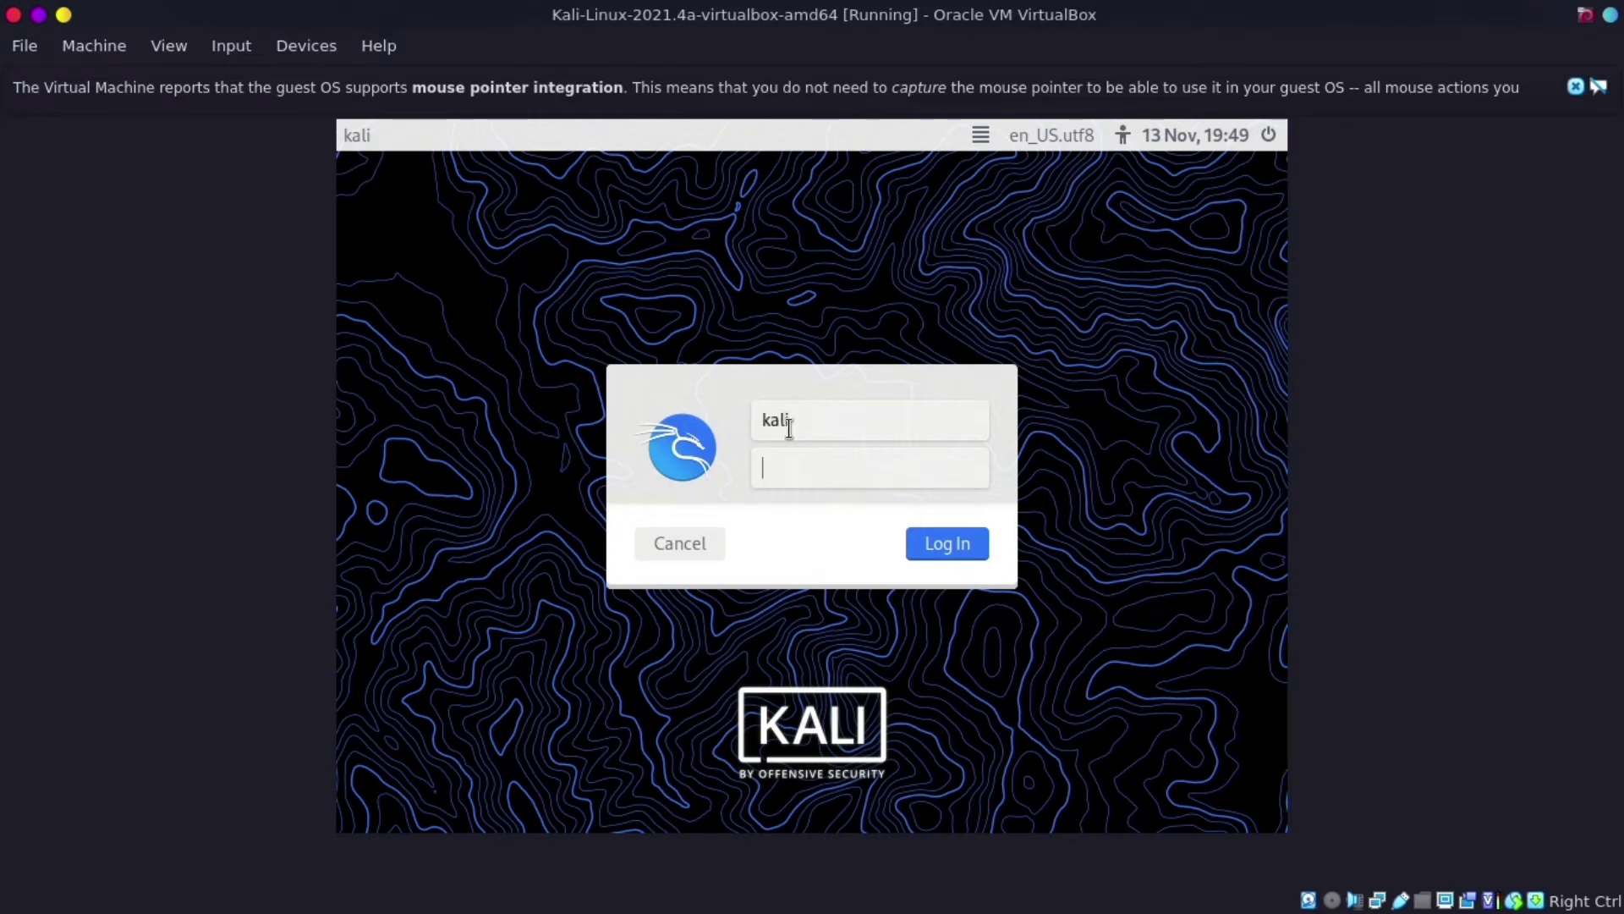
text(kali)
key(Return)
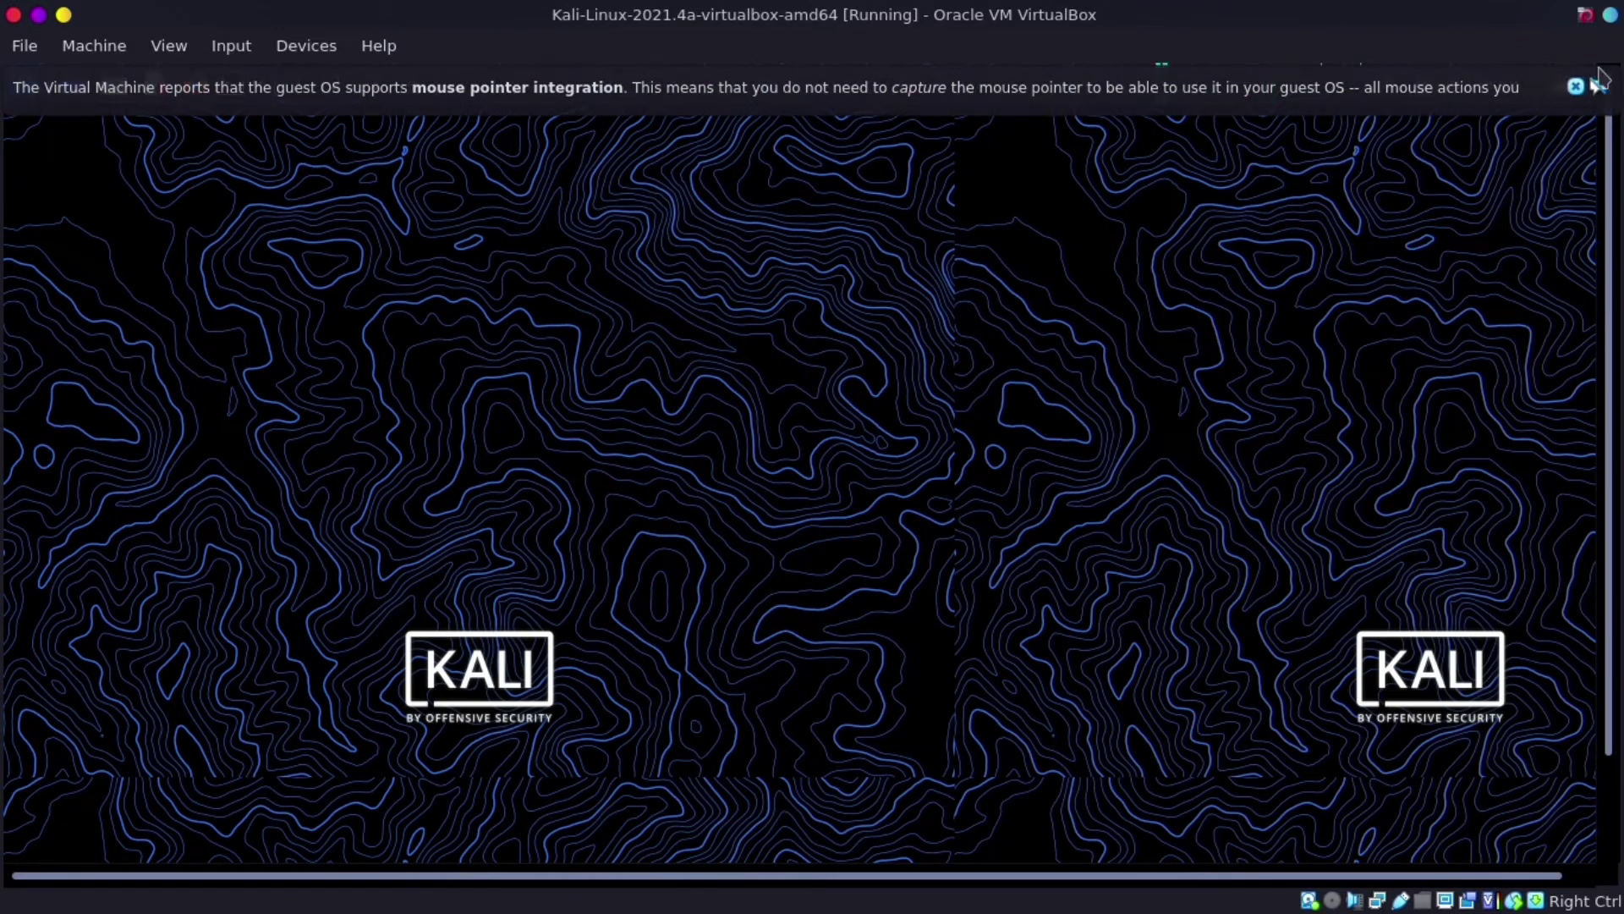
- Dismiss the pointer integration notice, close Skype, and bring Wireshark to the front
click(1577, 88)
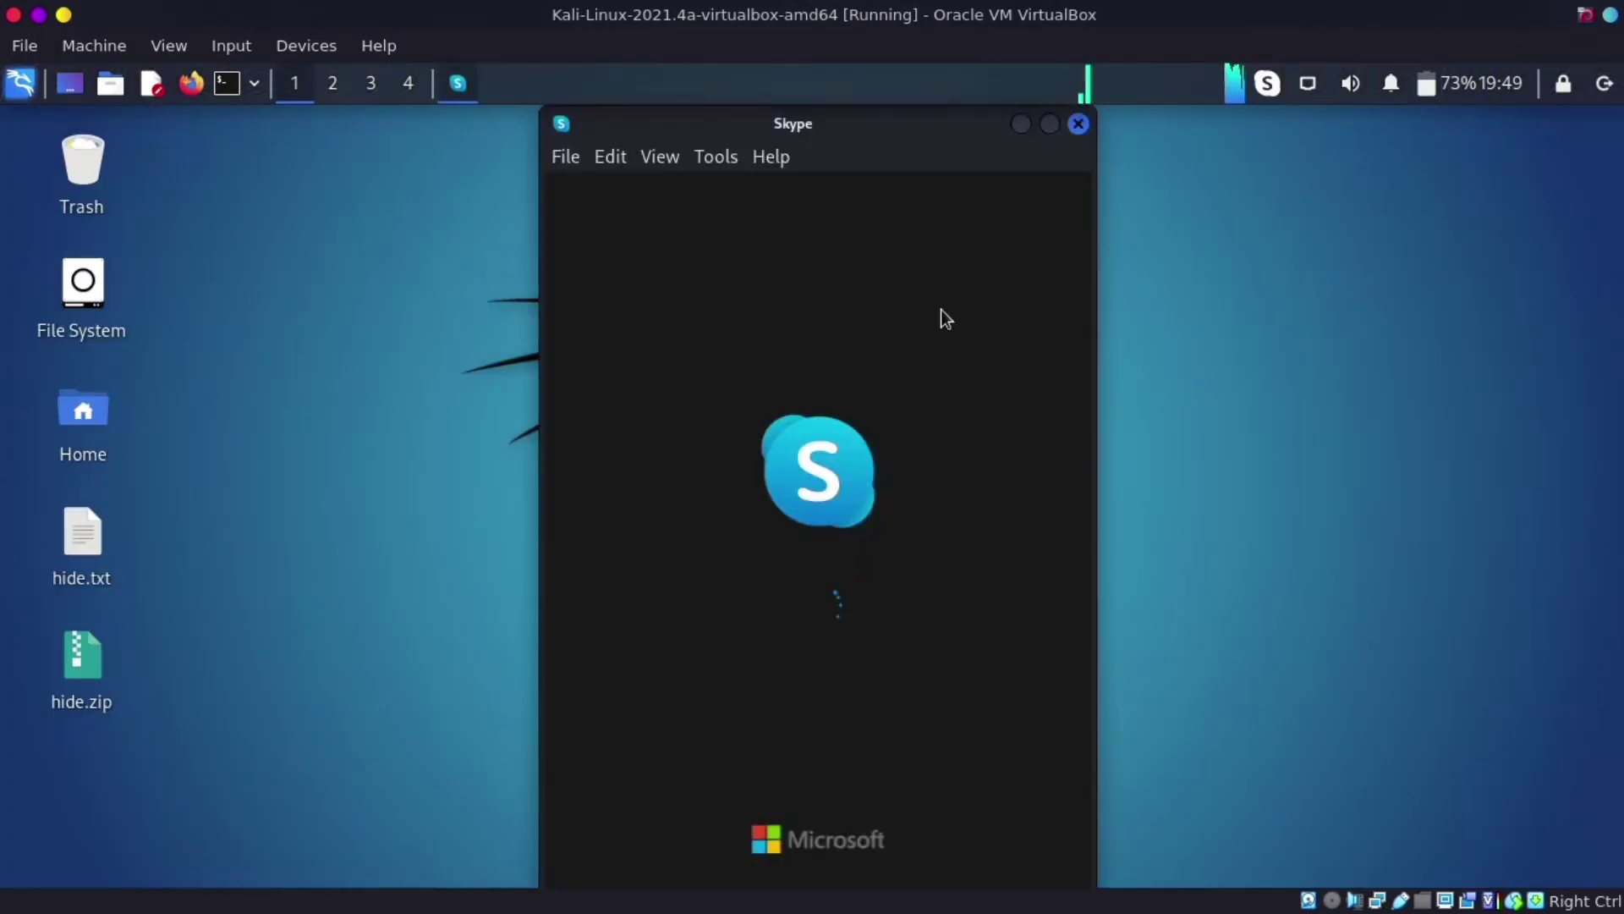
click(1079, 123)
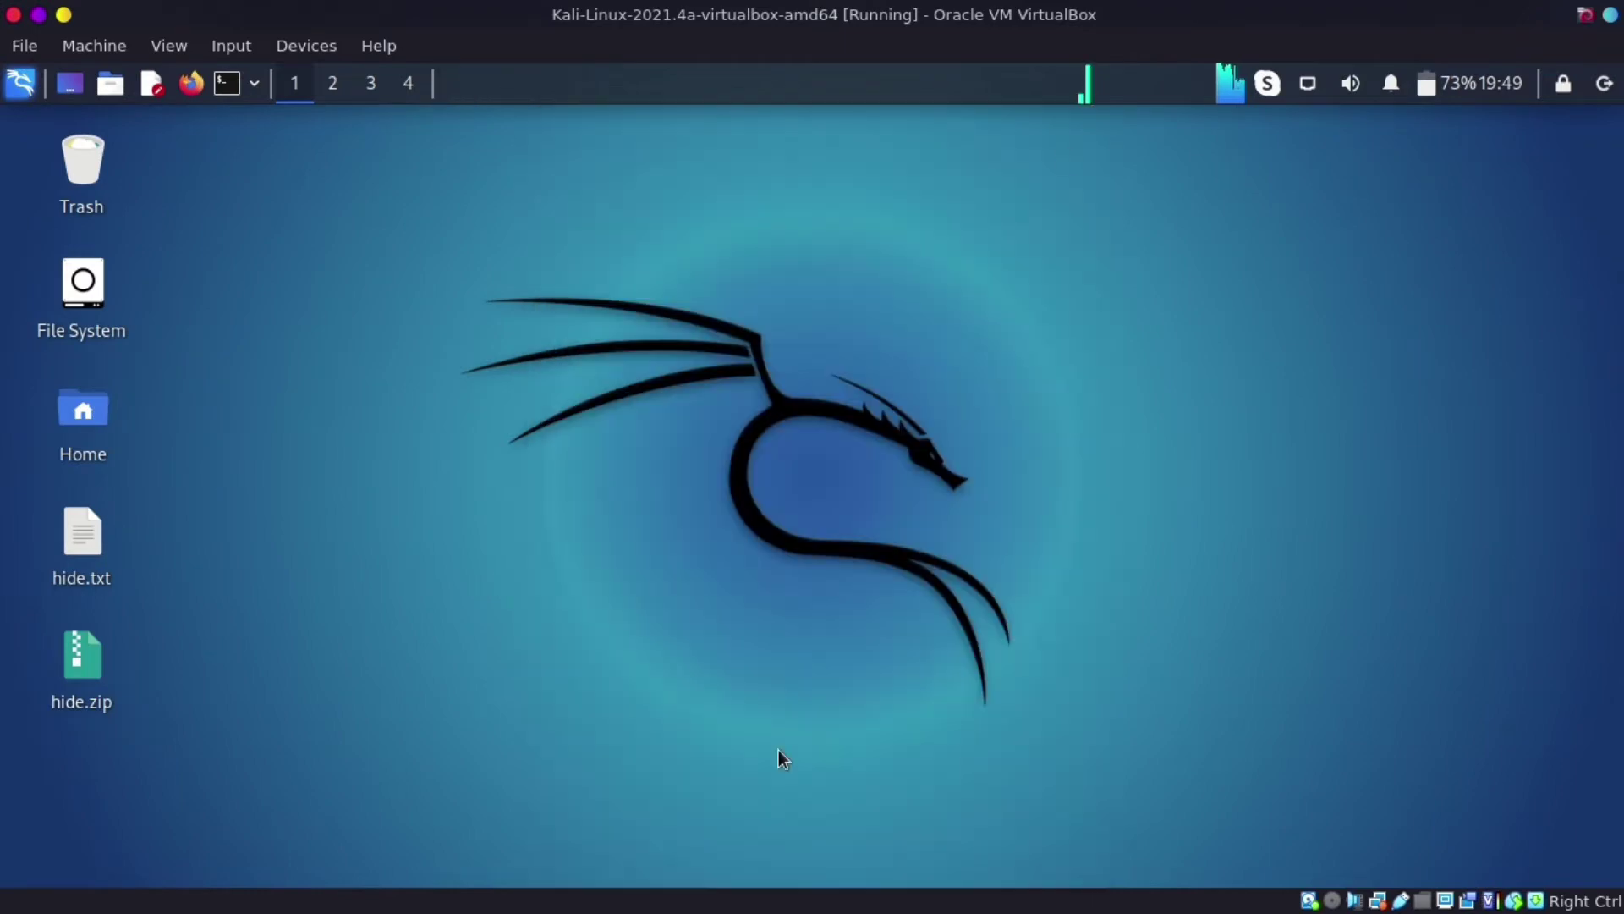
mouse_move(670, 910)
click(630, 891)
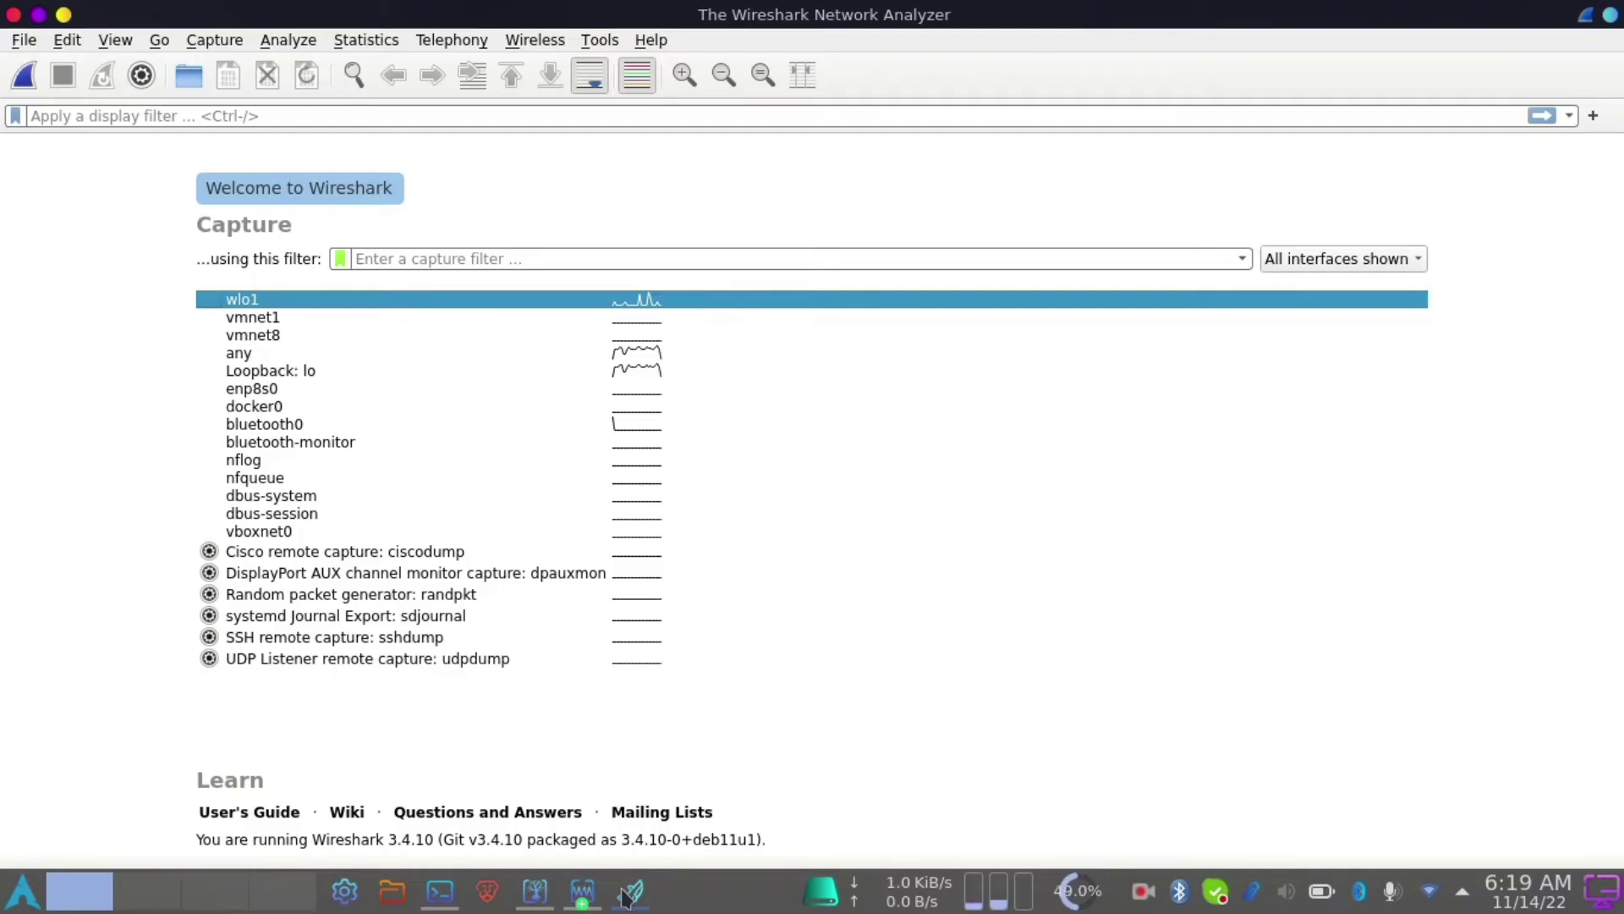
- Start a live Wireshark capture on the wlo1 interface
click(630, 891)
click(631, 890)
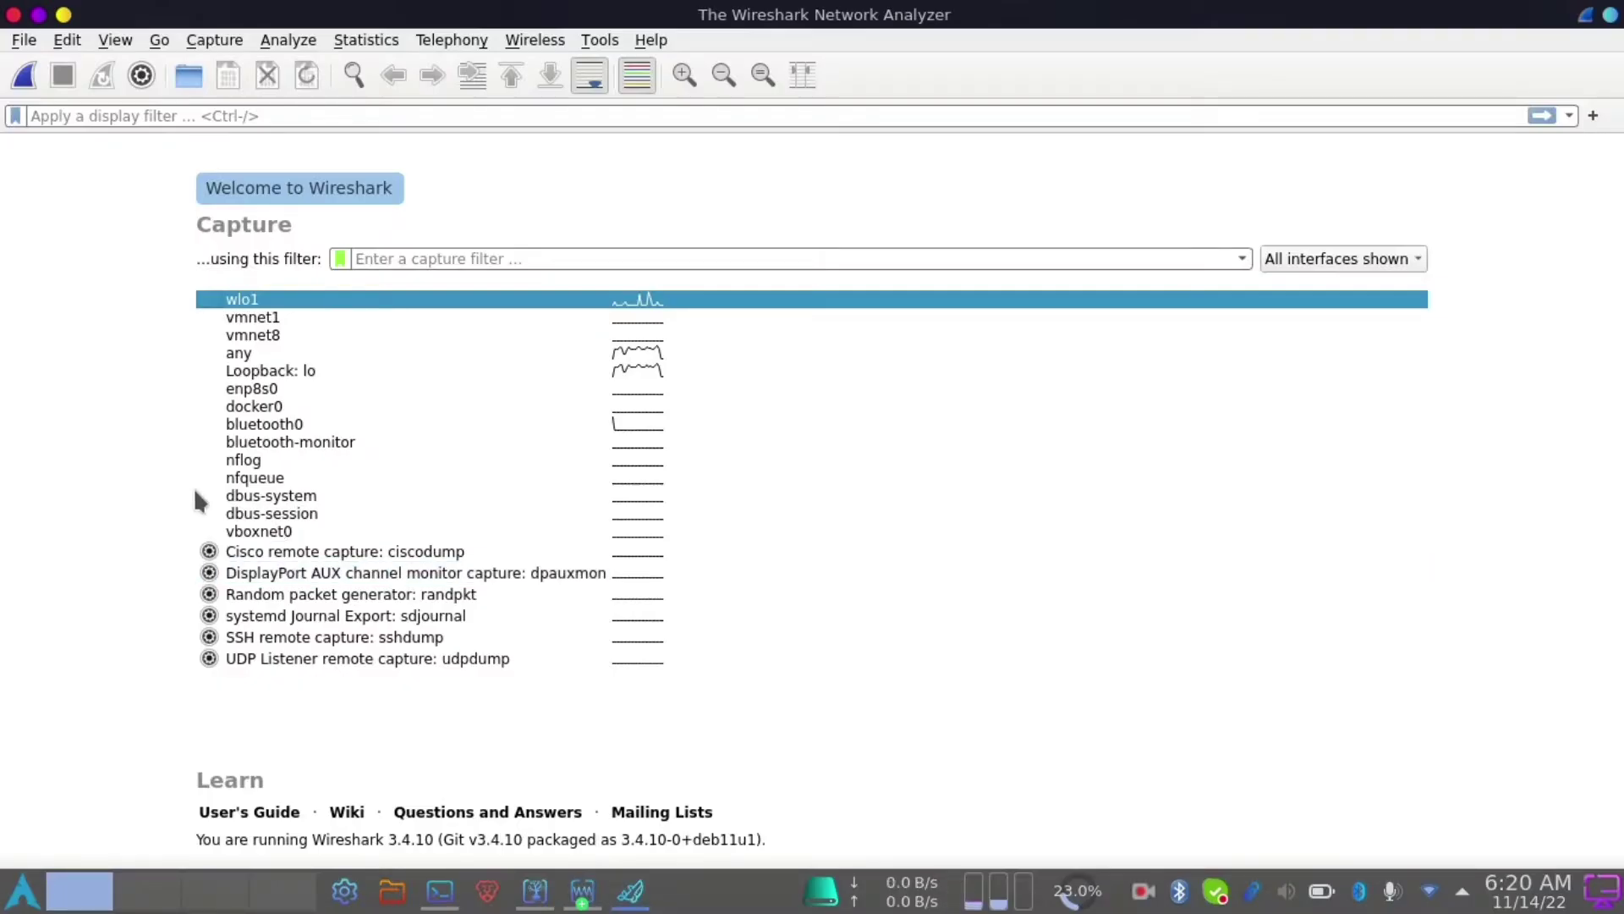
click(23, 76)
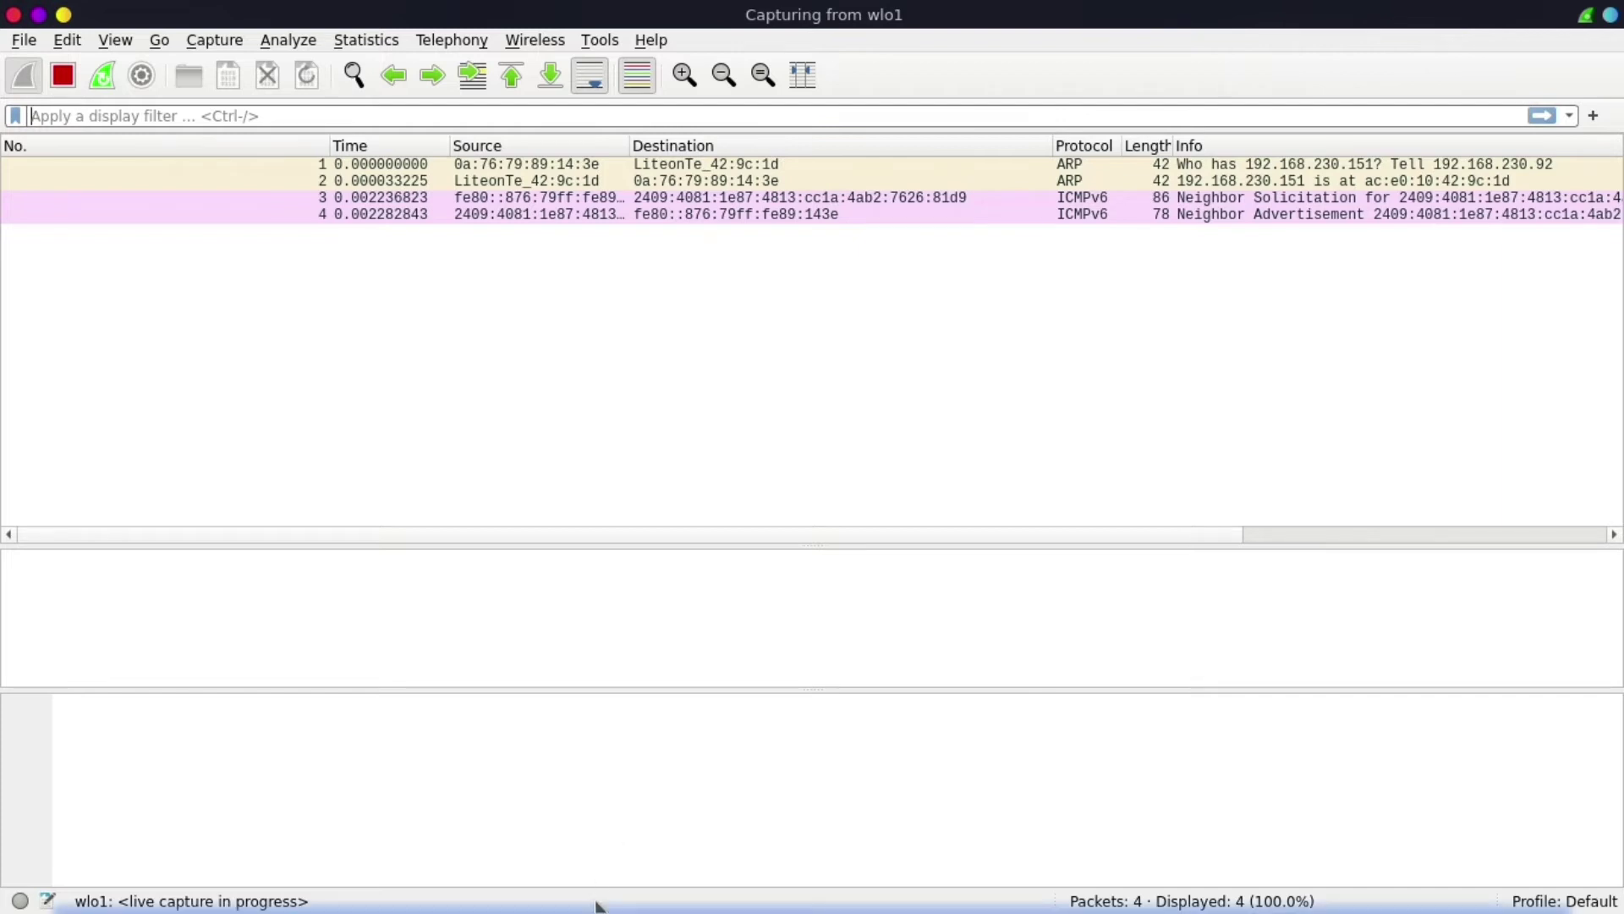
mouse_move(617, 909)
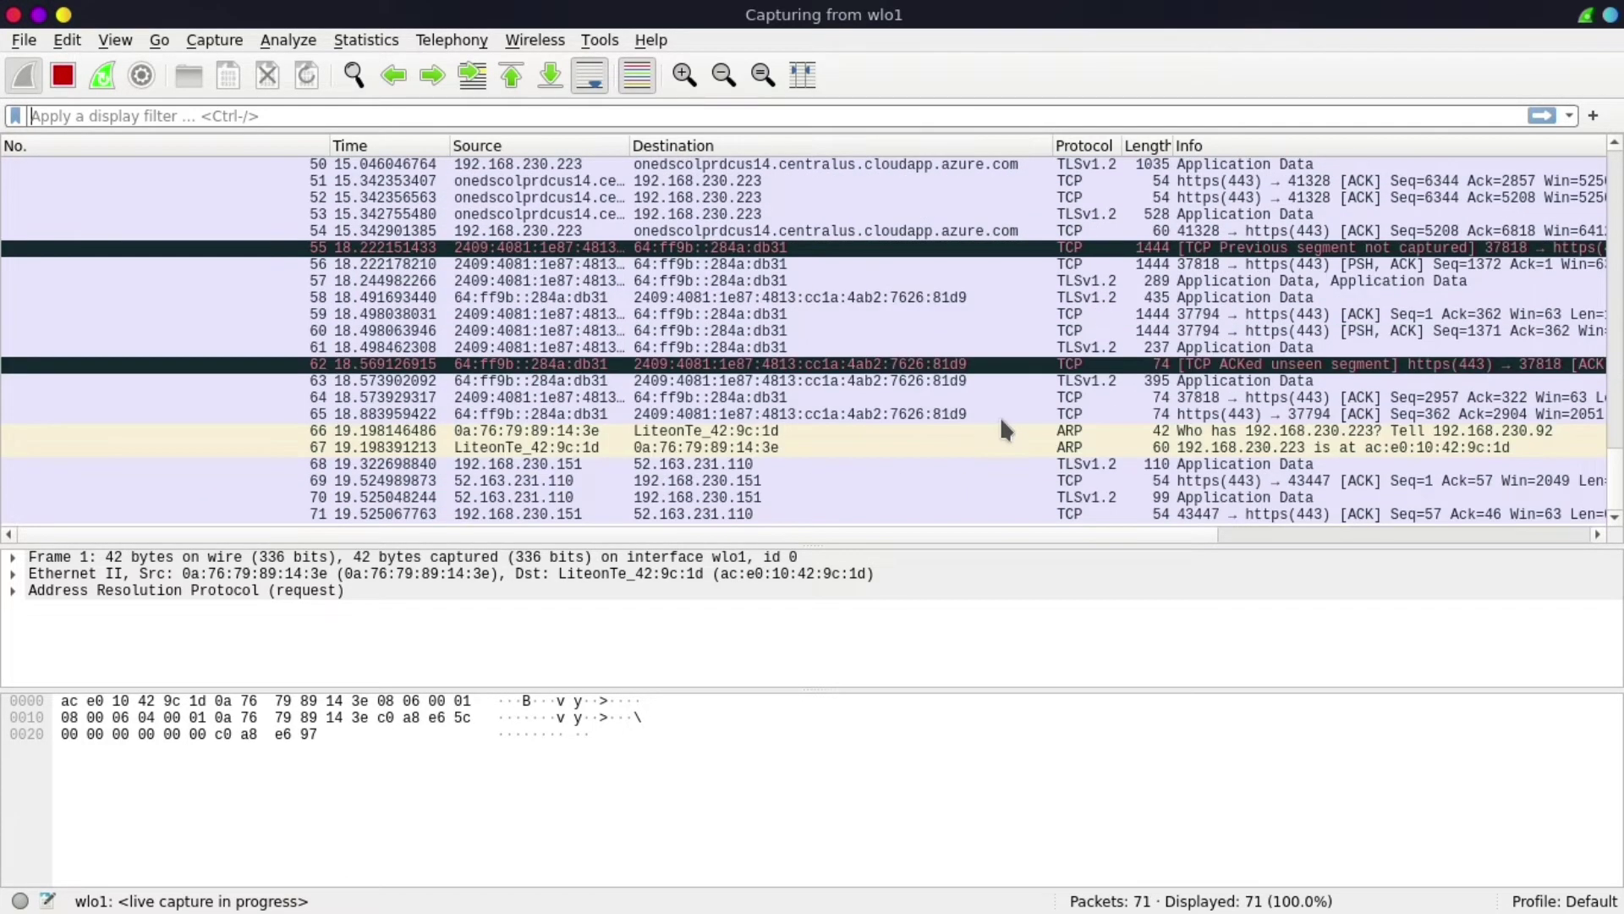
- Apply the 'http' display filter to the capture
click(380, 117)
text(http)
key(Return)
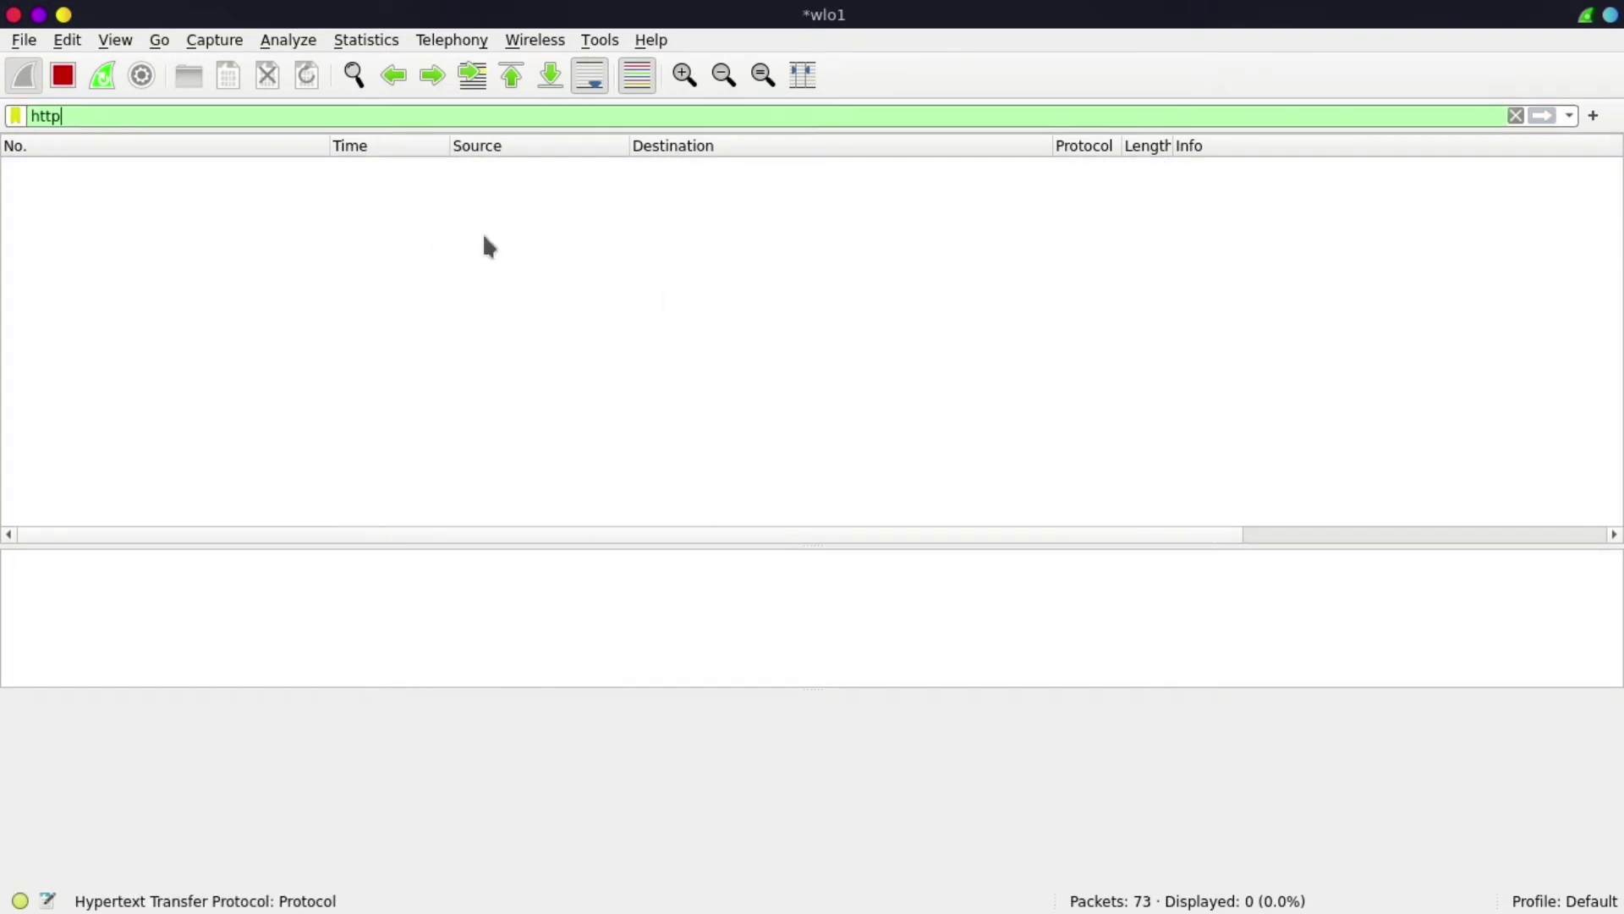
mouse_move(535, 891)
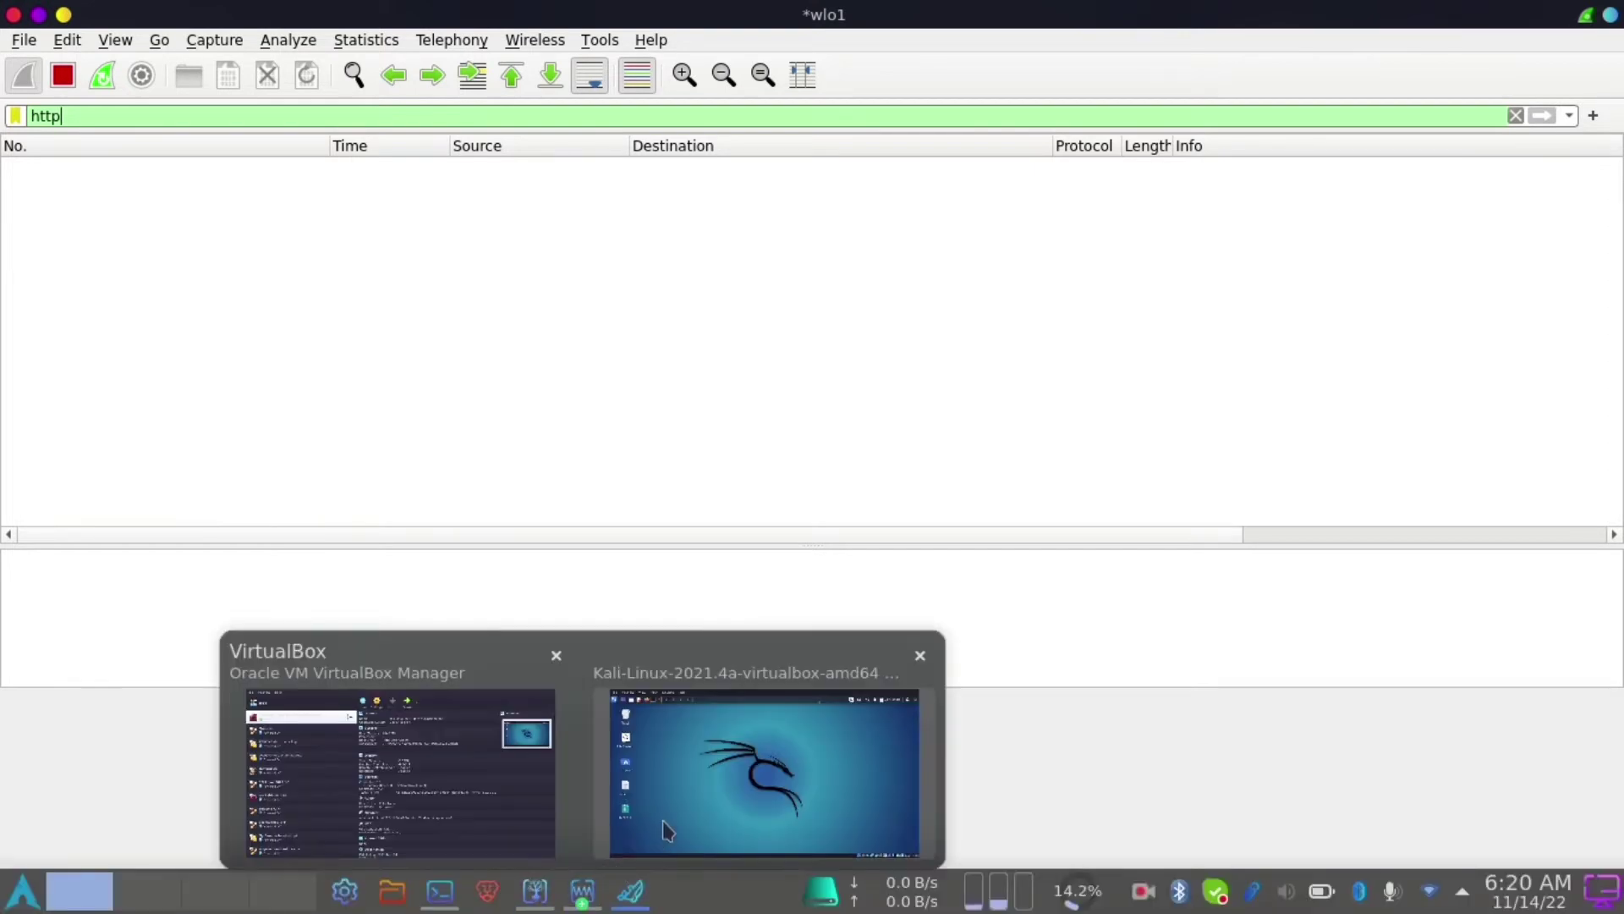
- Open testphp.vulnweb.com in Firefox inside the Kali VM, then return to Wireshark
click(664, 822)
click(187, 94)
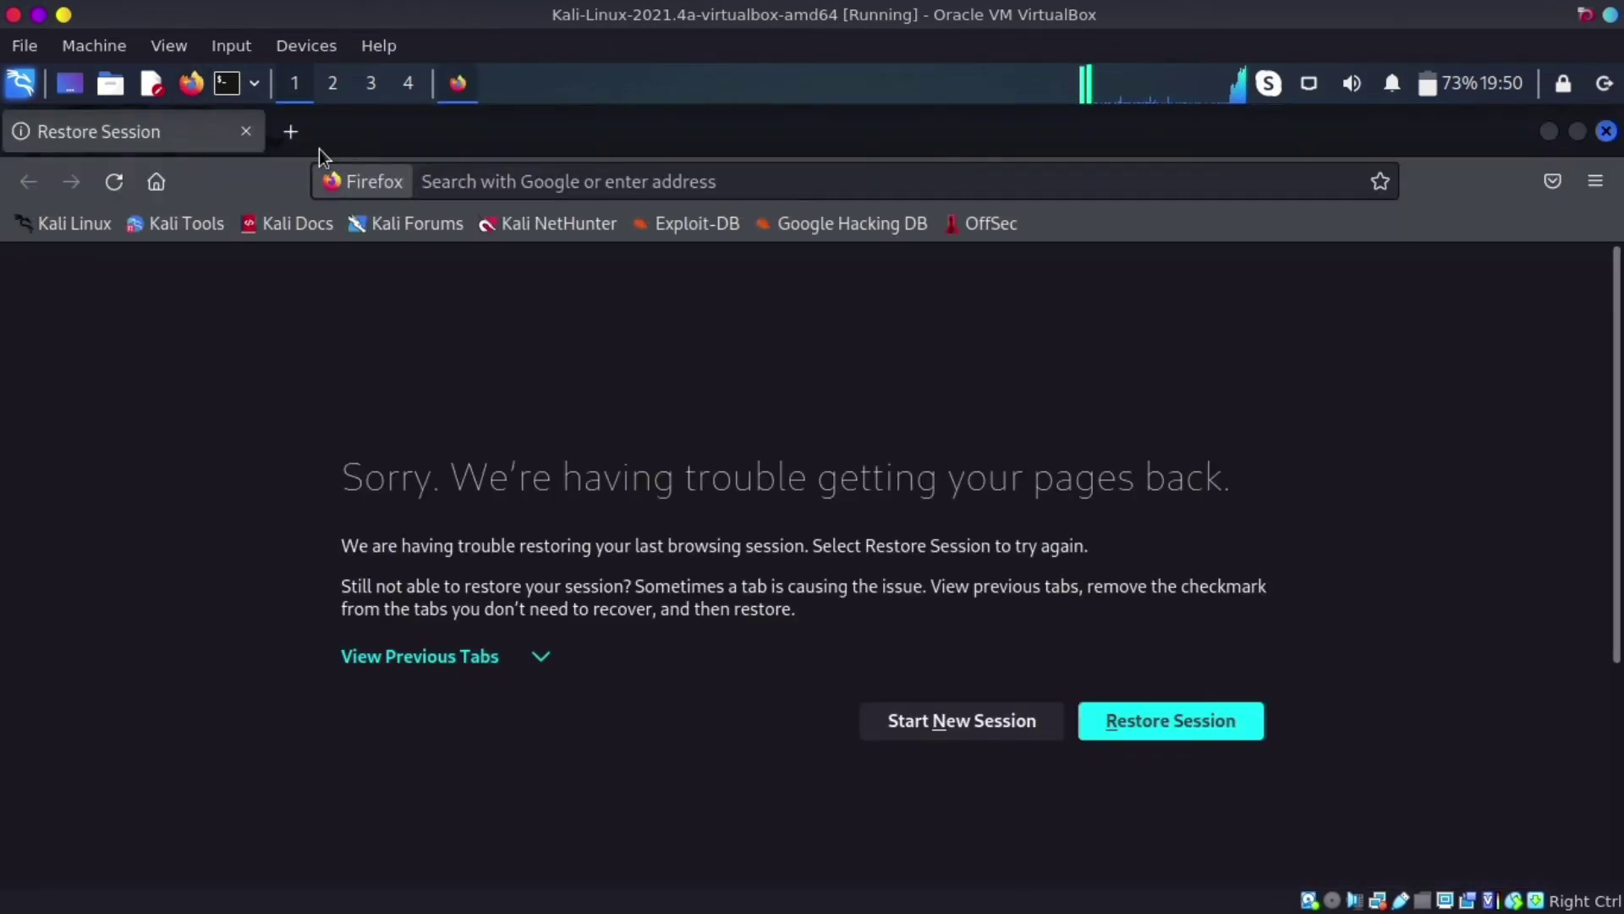
click(290, 131)
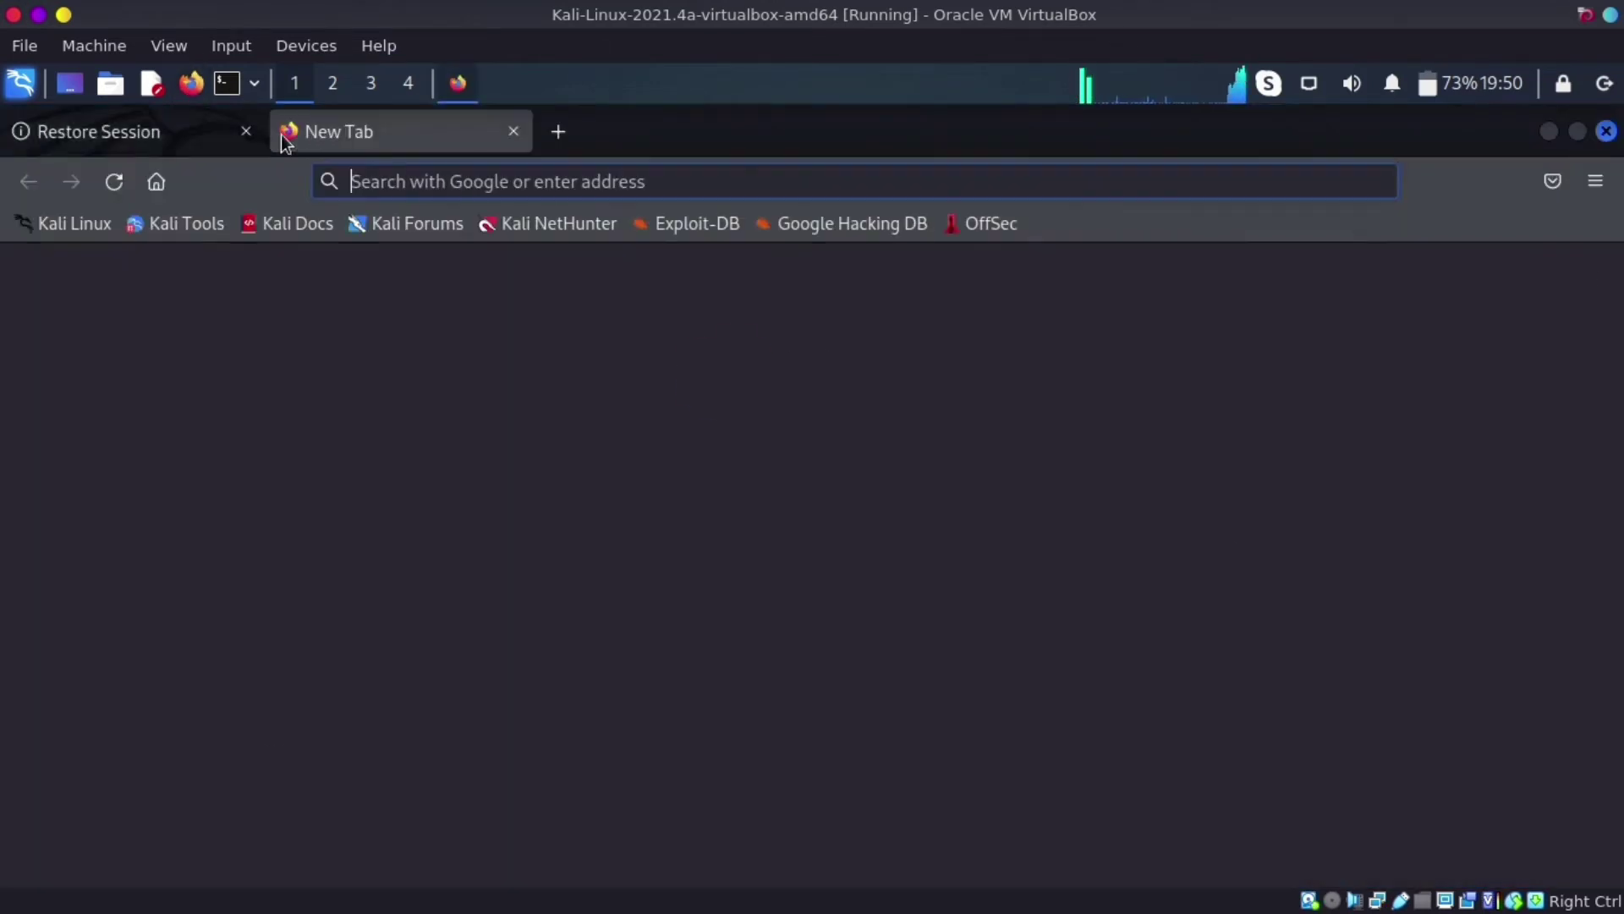
click(246, 132)
click(317, 677)
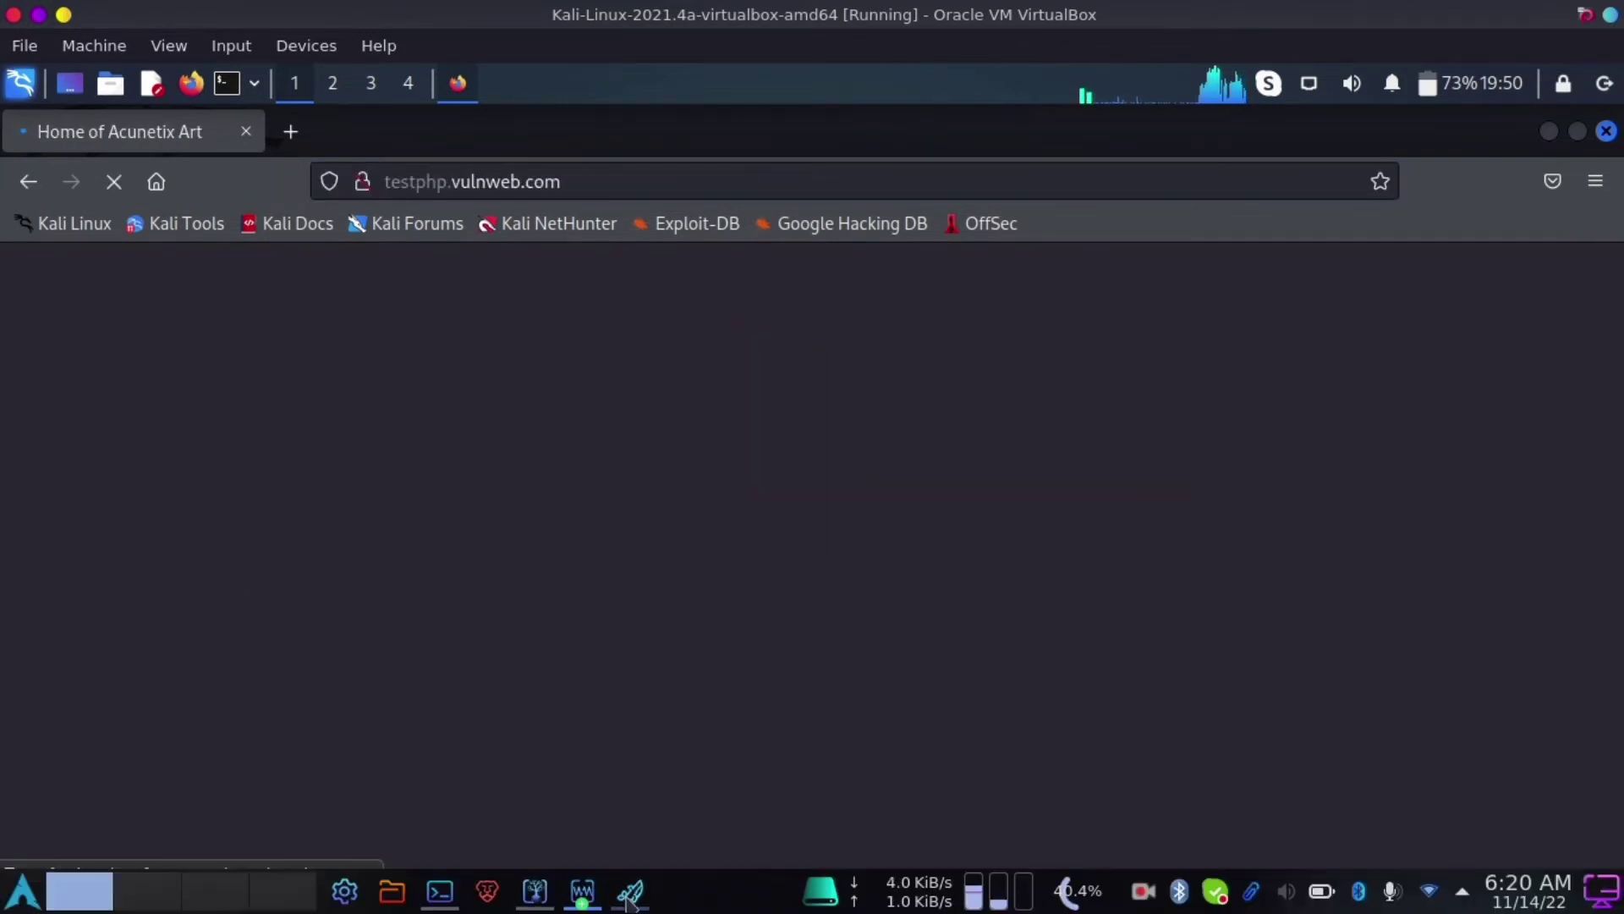
click(630, 890)
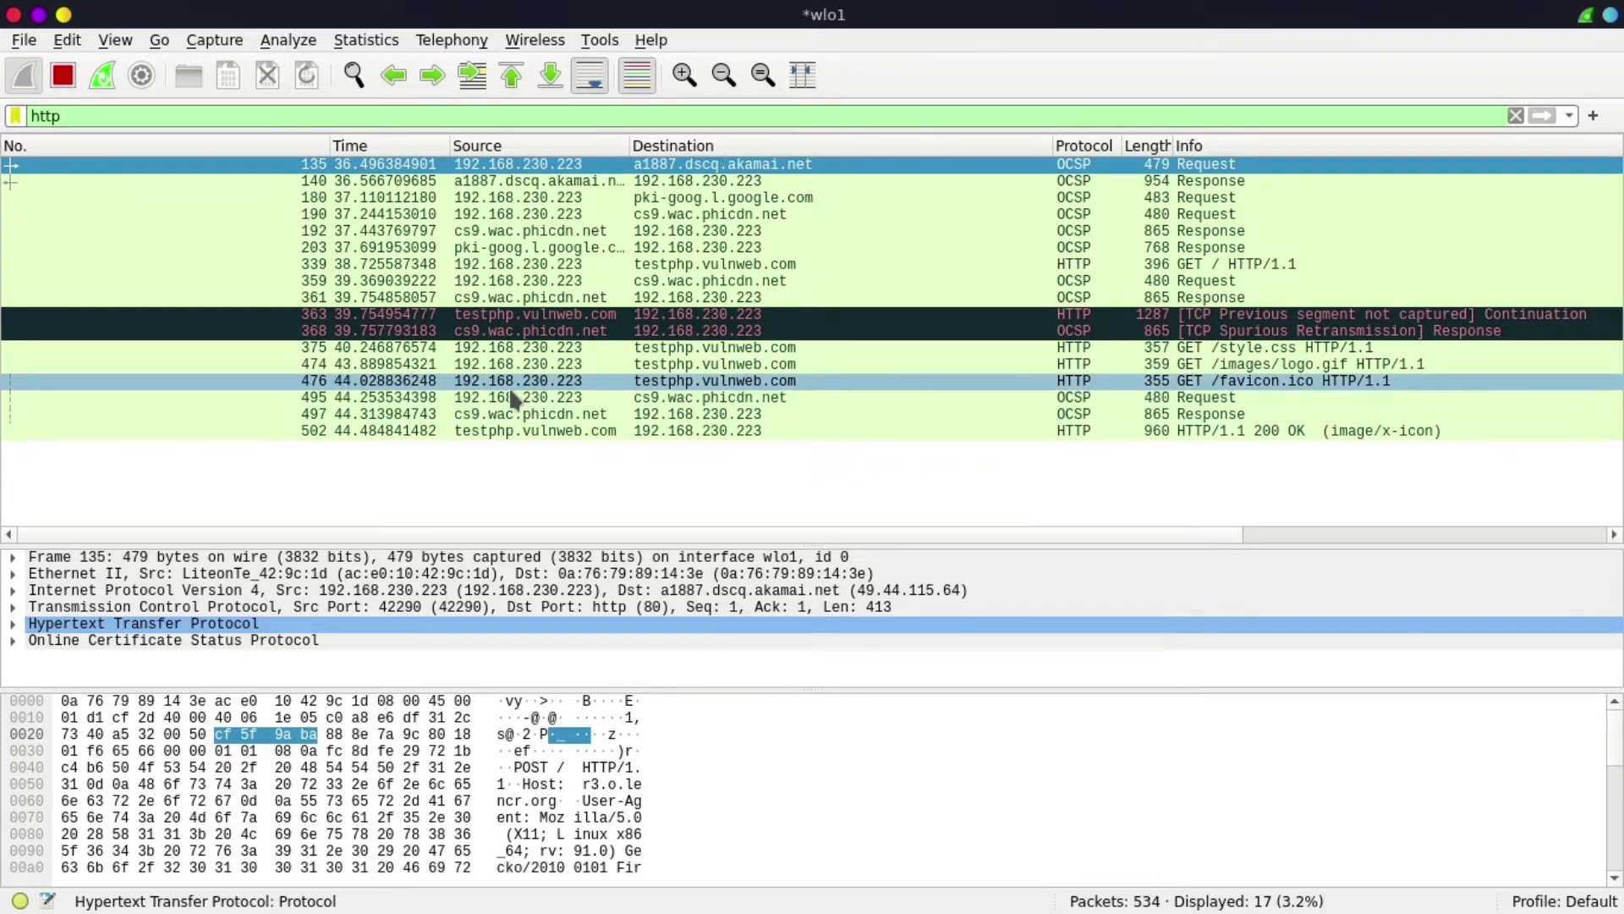
- Select packet 476, the GET /favicon.ico request to testphp.vulnweb.com, to view its details and bytes
click(566, 388)
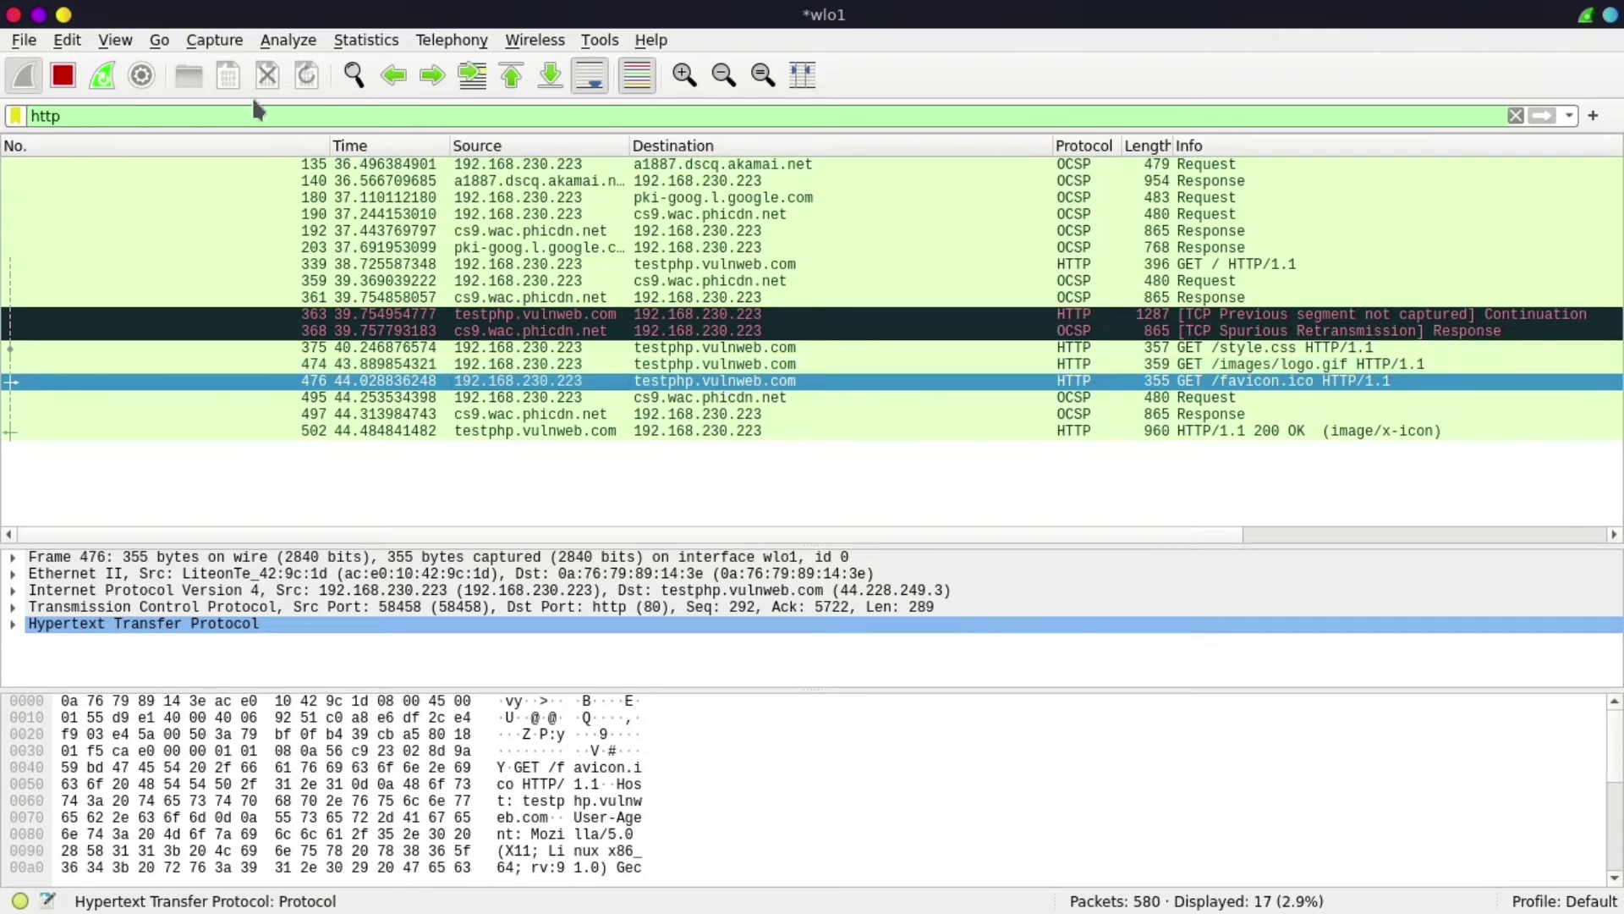
- Review Wireshark's Name Resolution preferences, reselect packet 476, and return to the Kali VM's Firefox
click(69, 42)
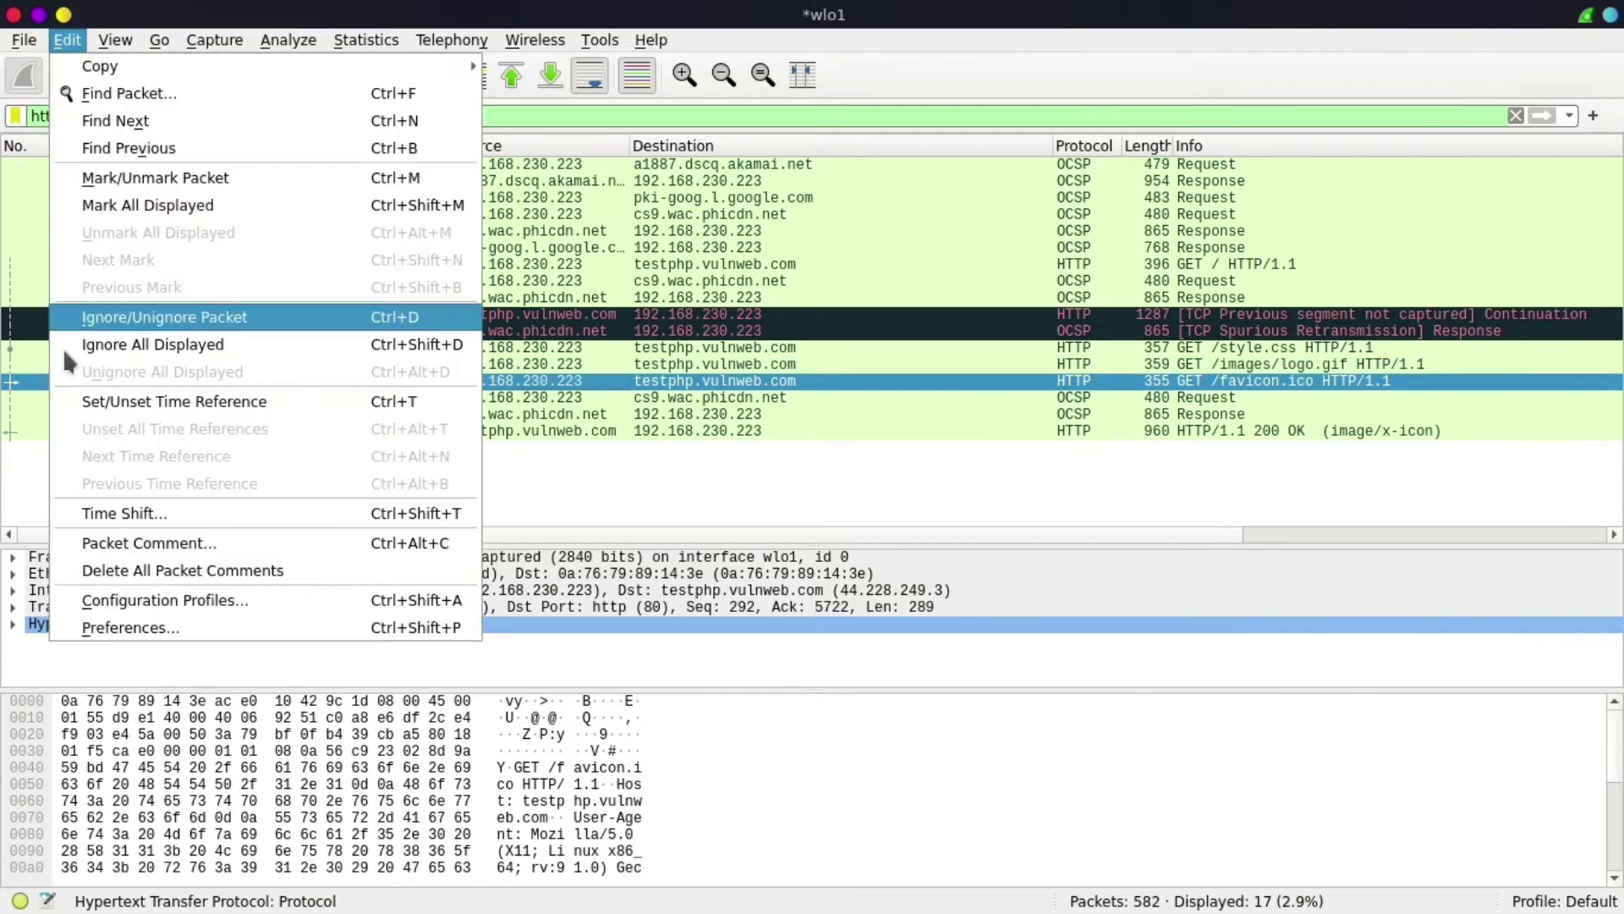
click(91, 628)
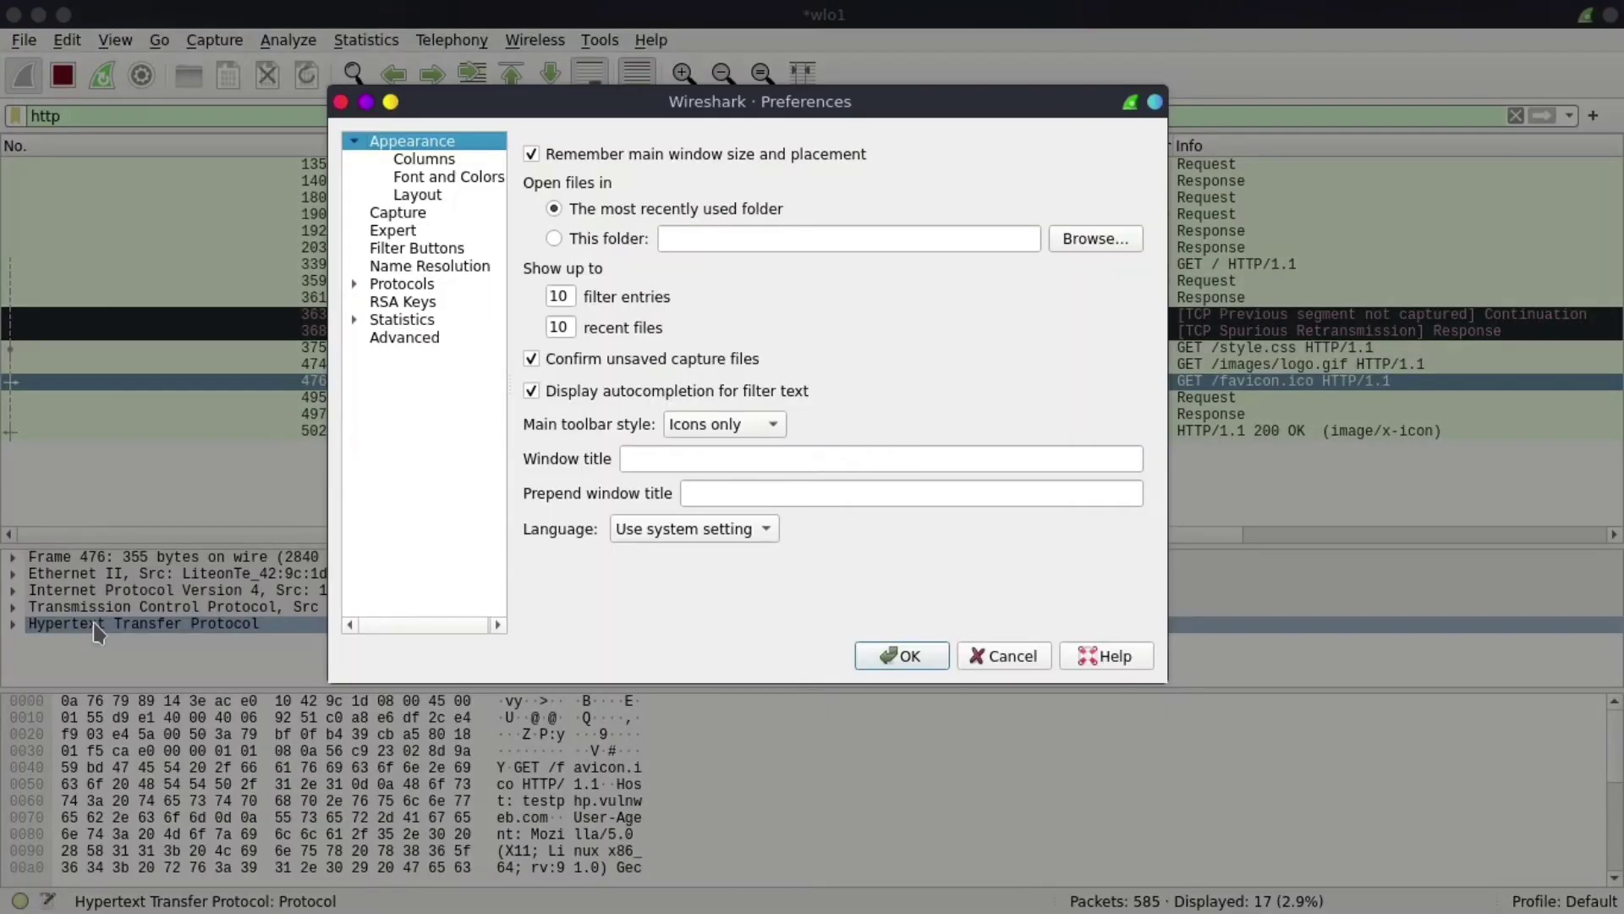
click(456, 265)
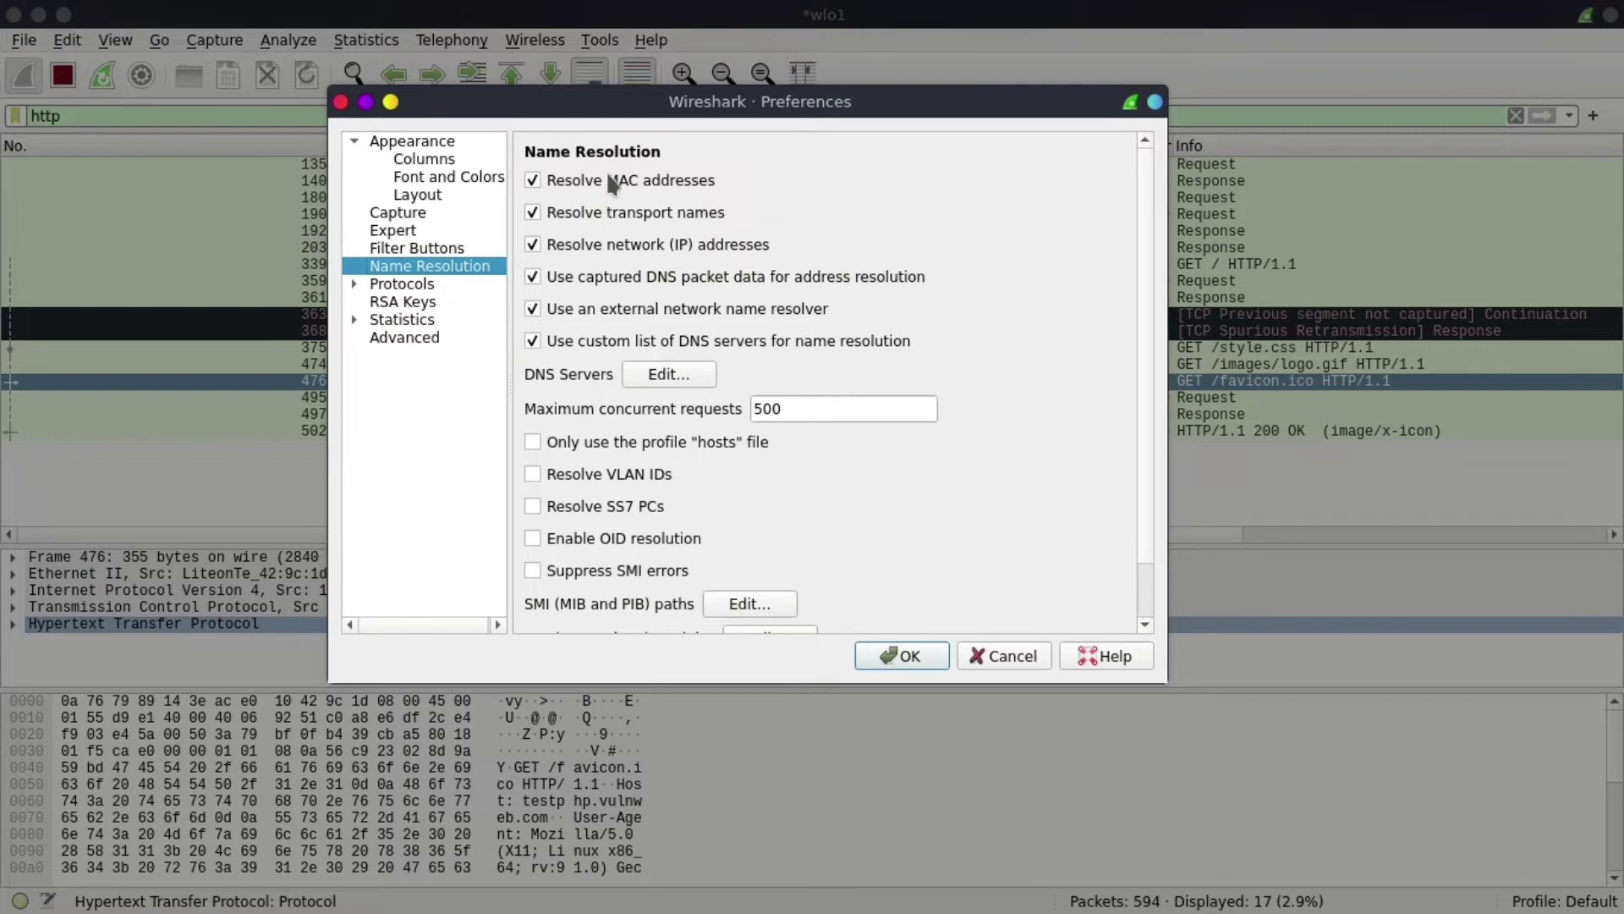
click(933, 663)
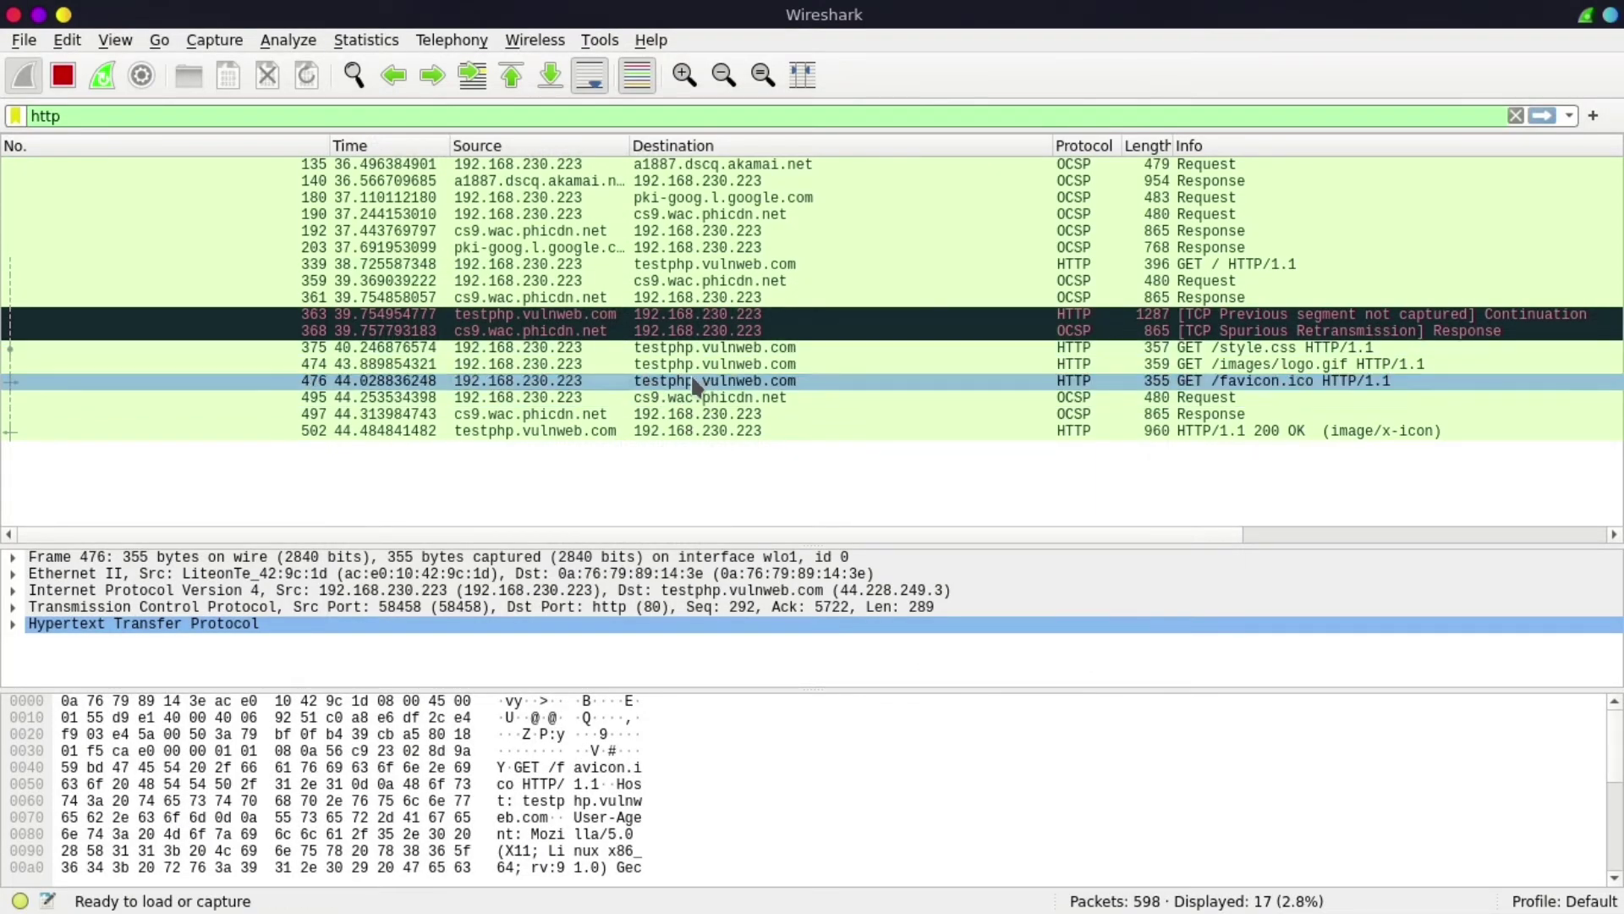
click(764, 388)
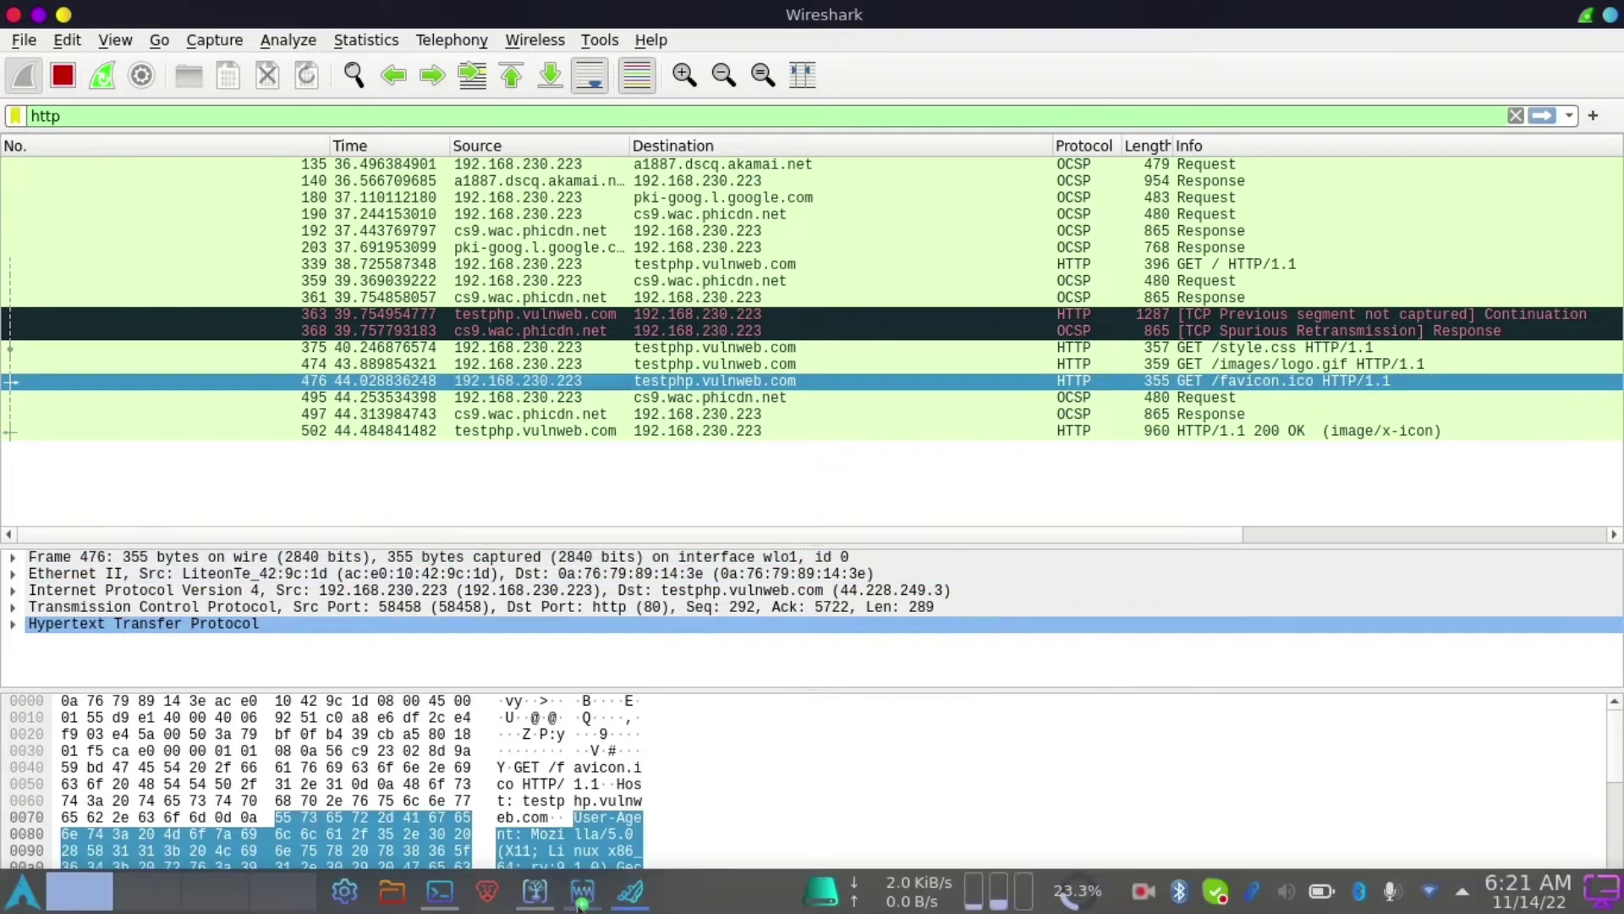
click(583, 891)
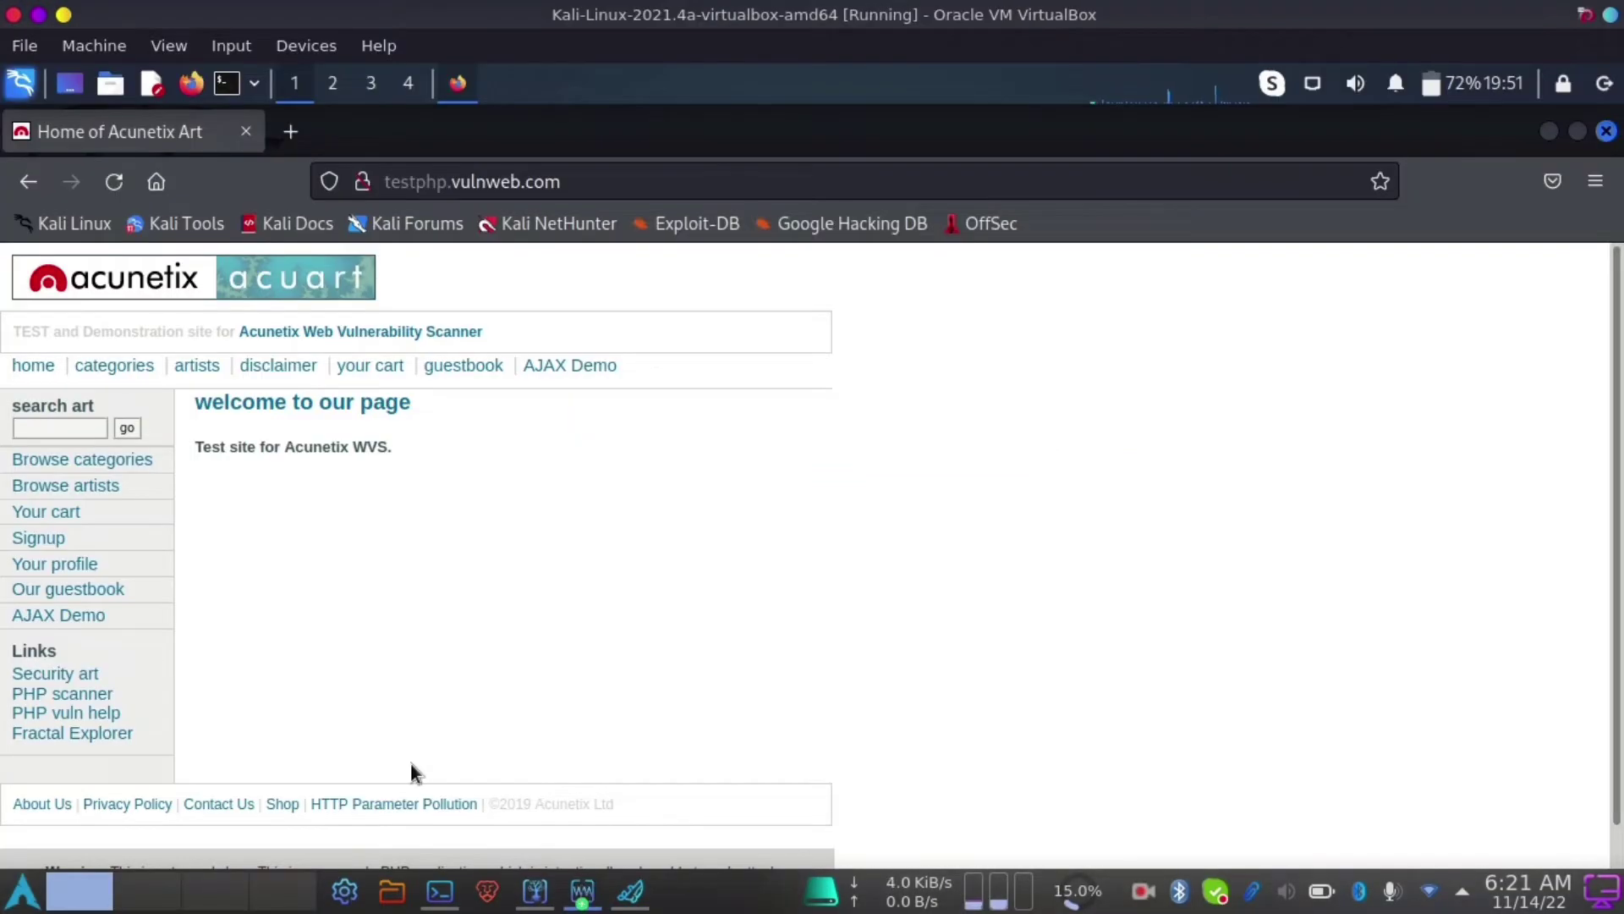
- On testphp.vulnweb.com's login page, enter the demo account's username and password
click(38, 539)
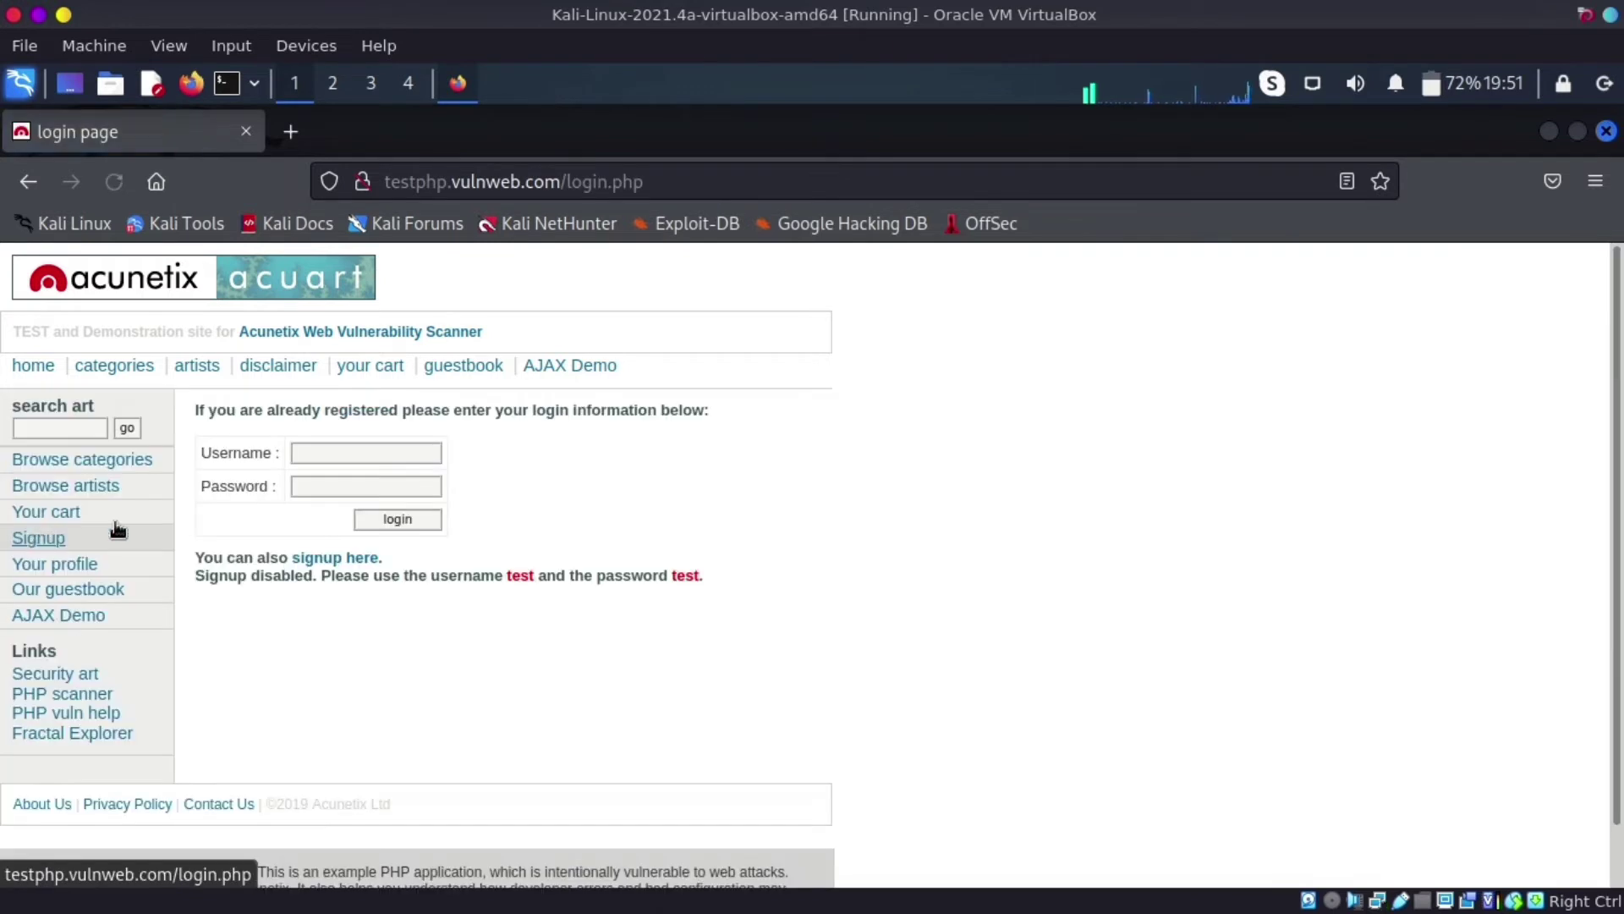
click(320, 452)
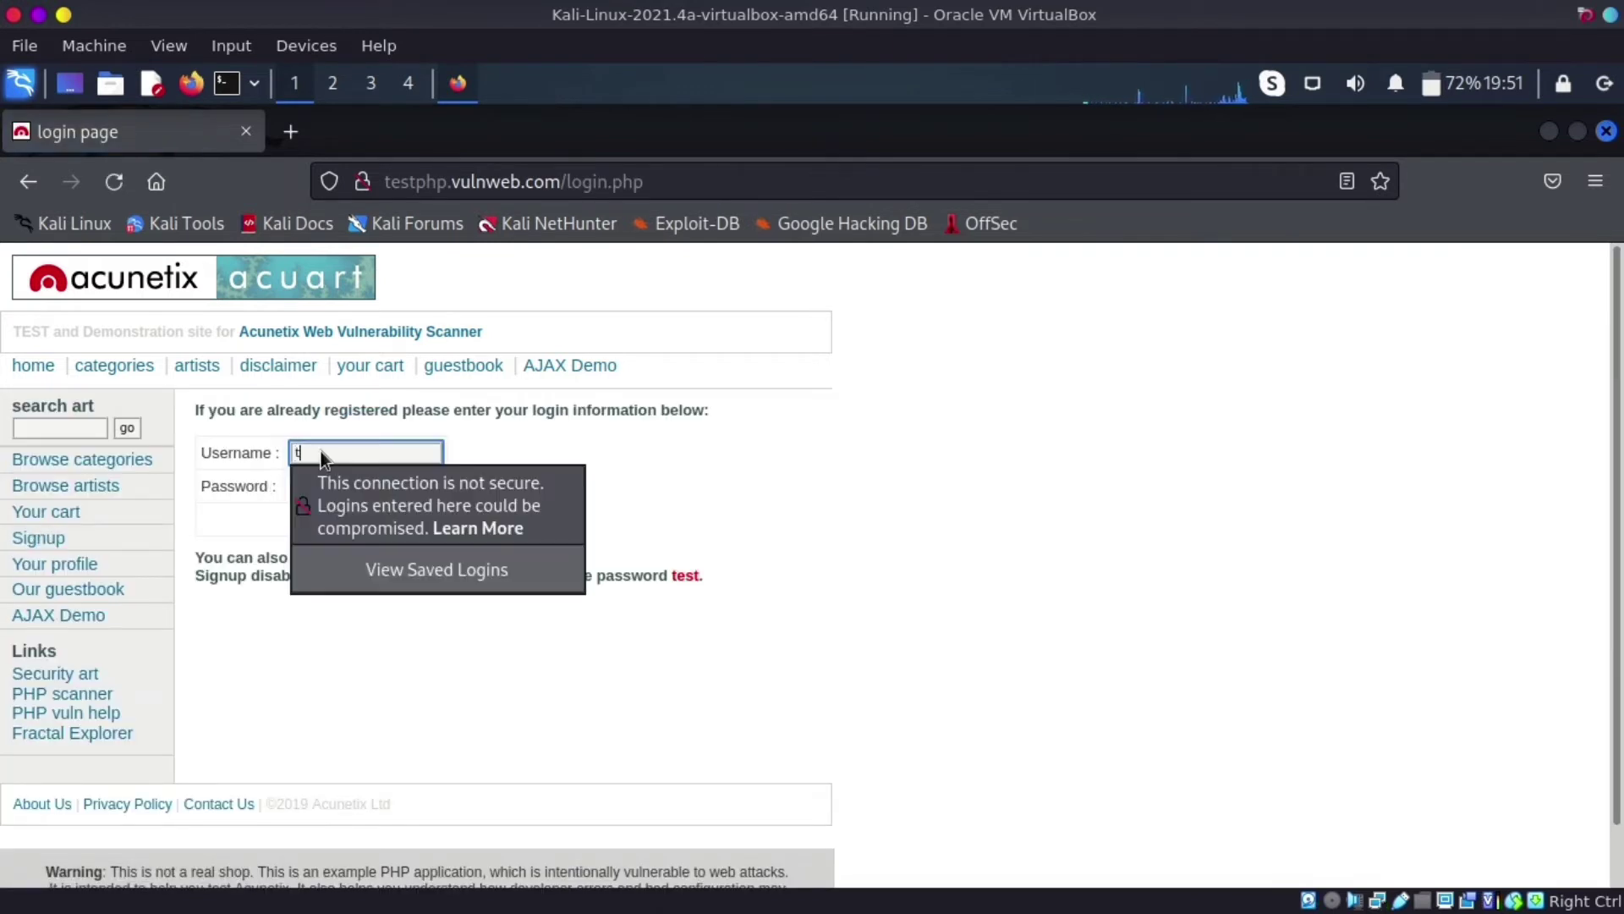
text(test)
click(516, 478)
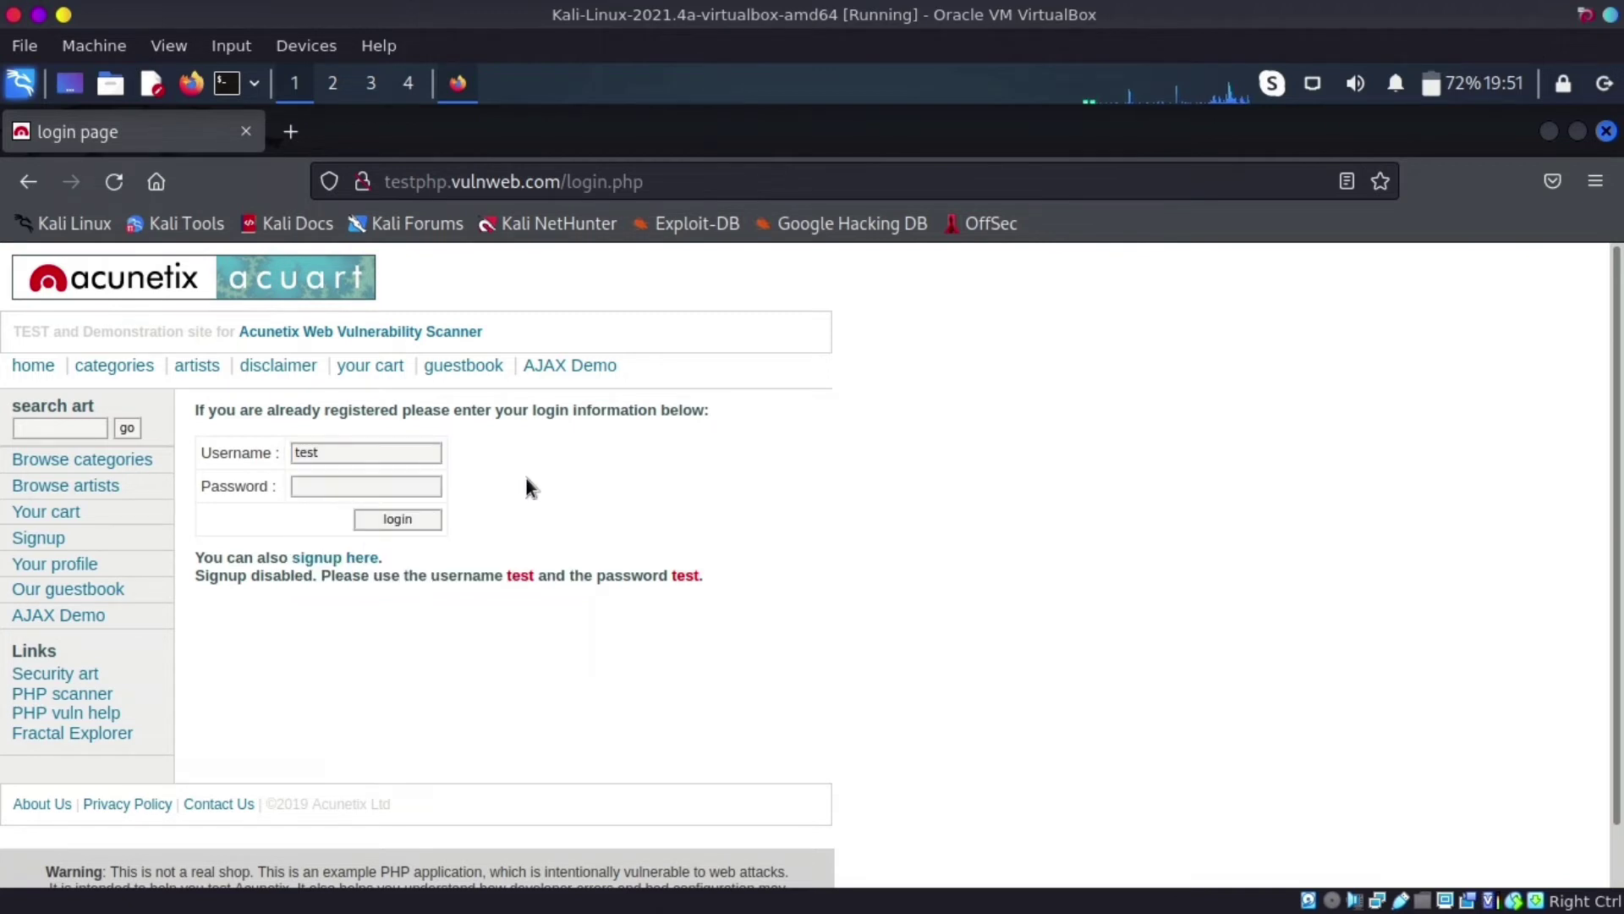
click(396, 487)
text(test)
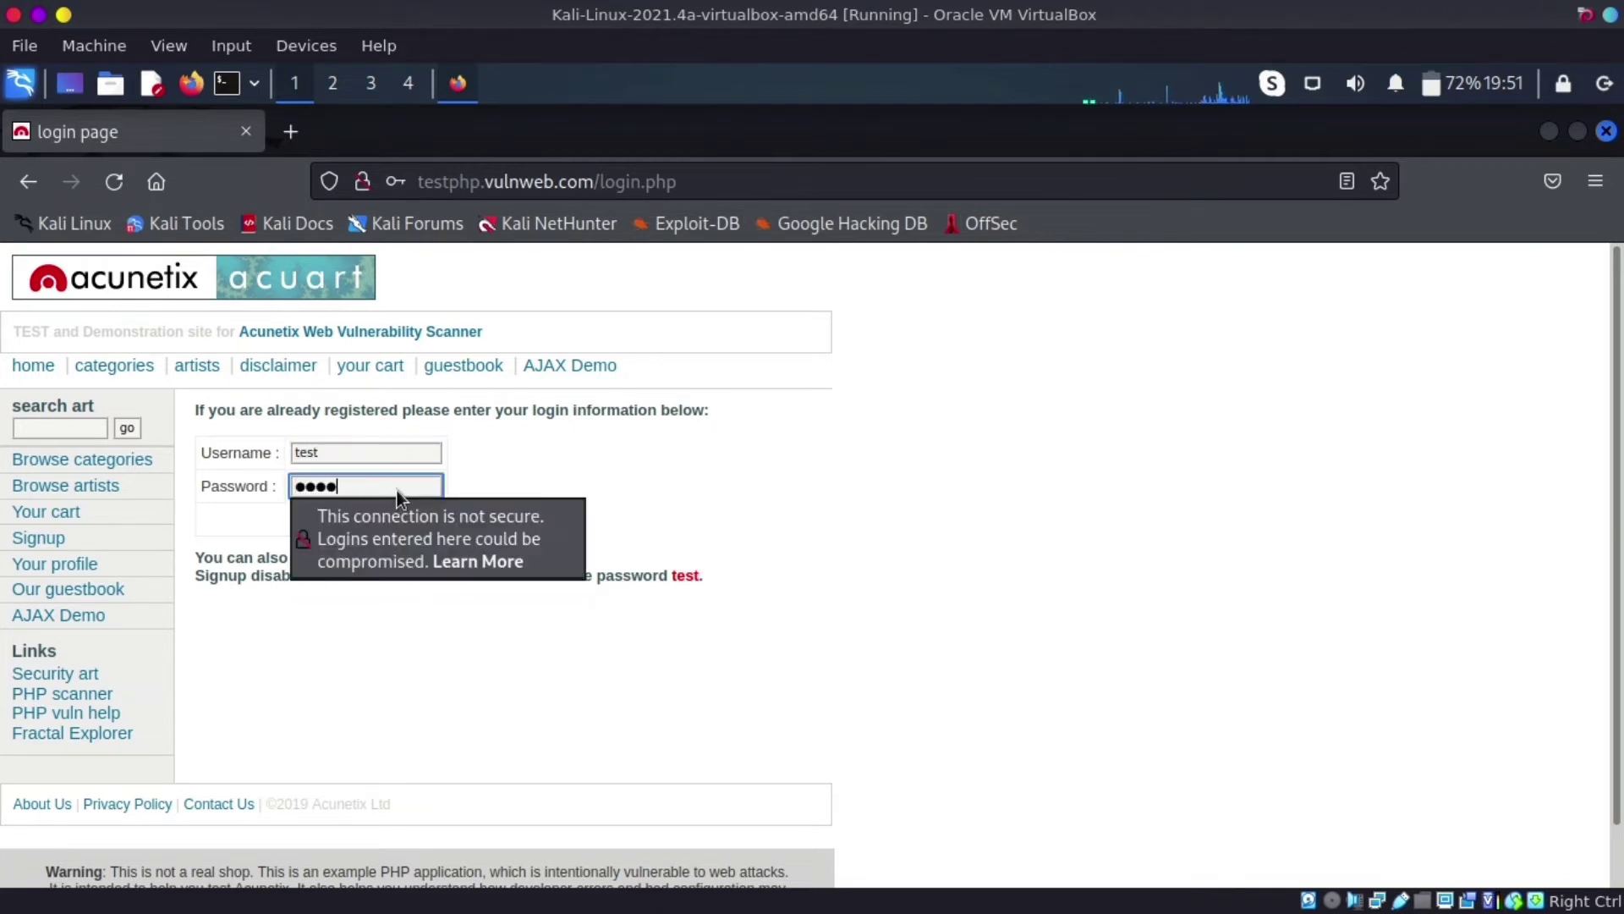
- Check the site's connection details, submit the login without saving credentials, and go to Wireshark
click(361, 181)
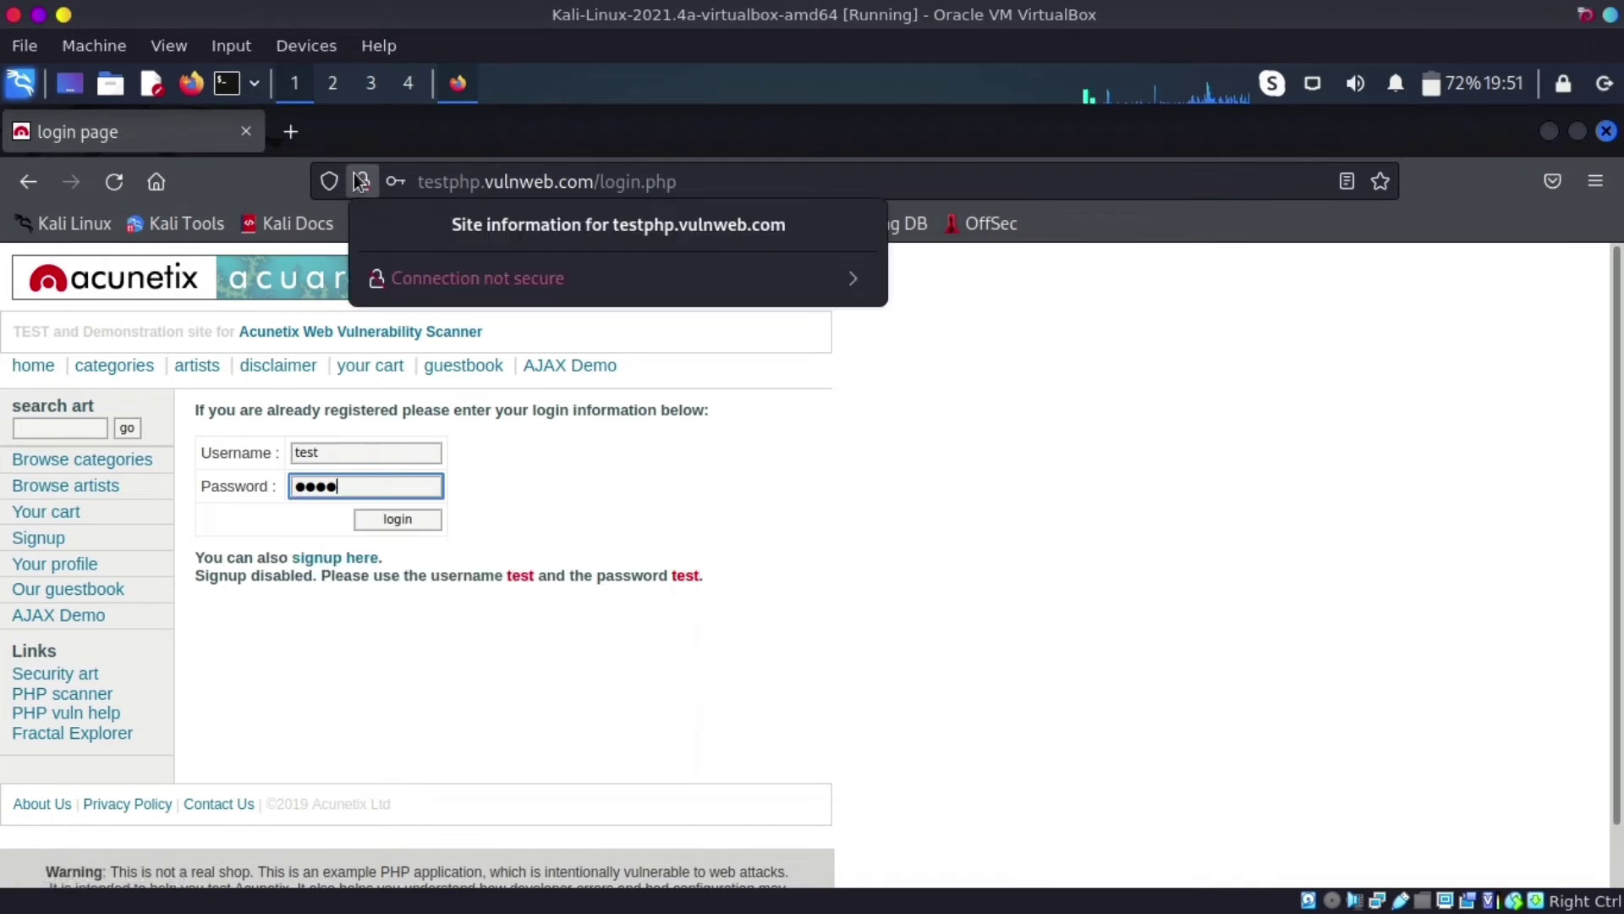
click(826, 398)
click(400, 518)
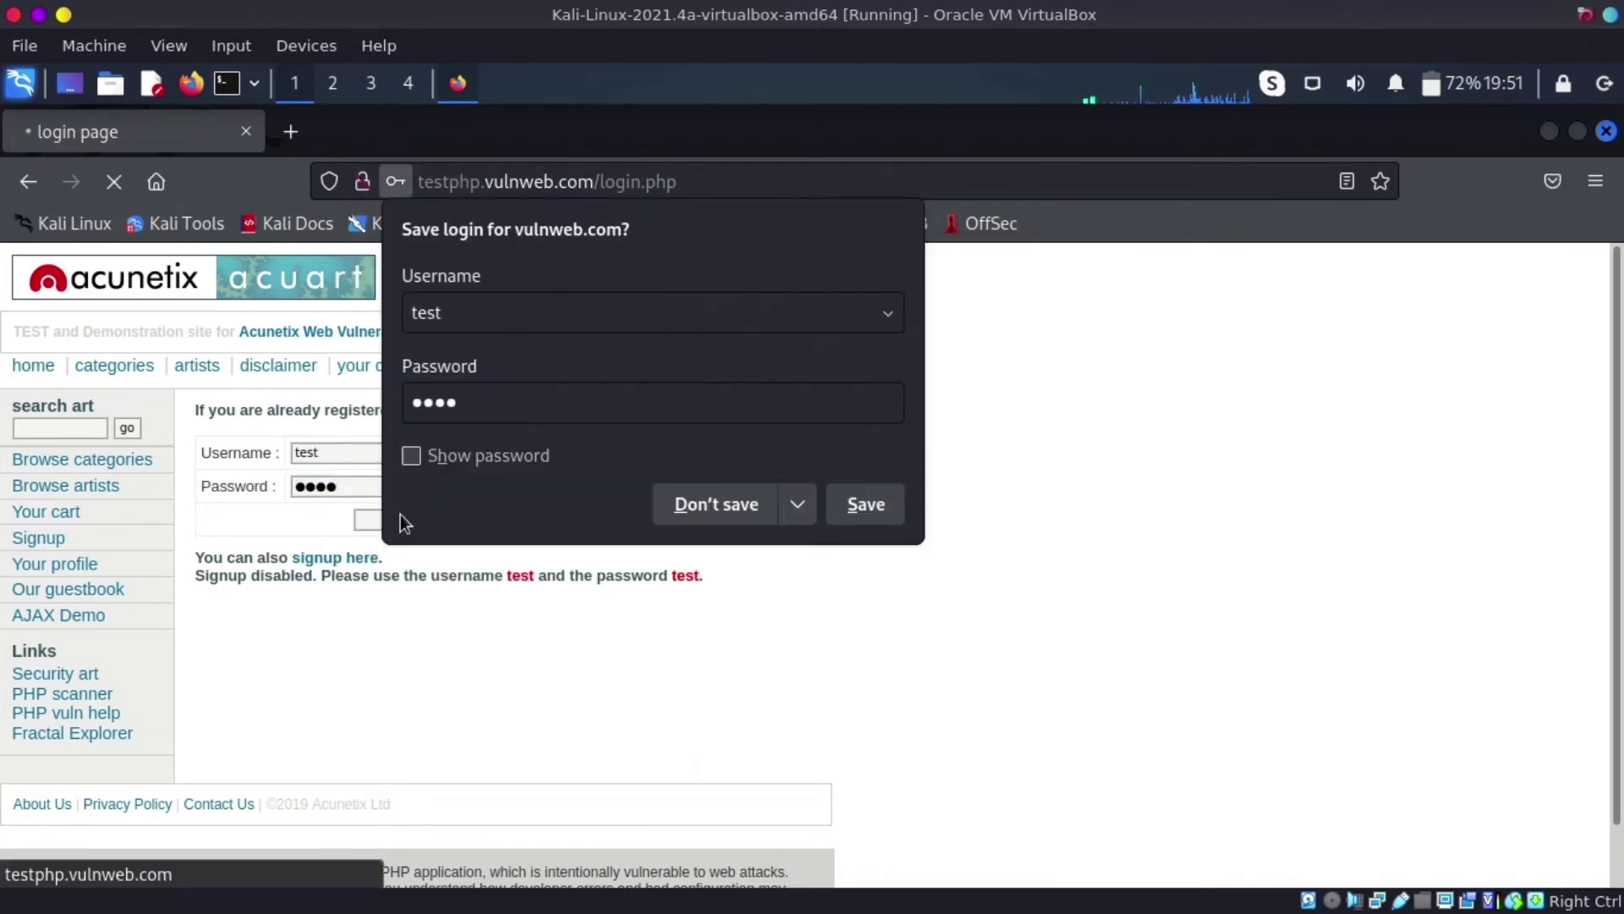
click(733, 508)
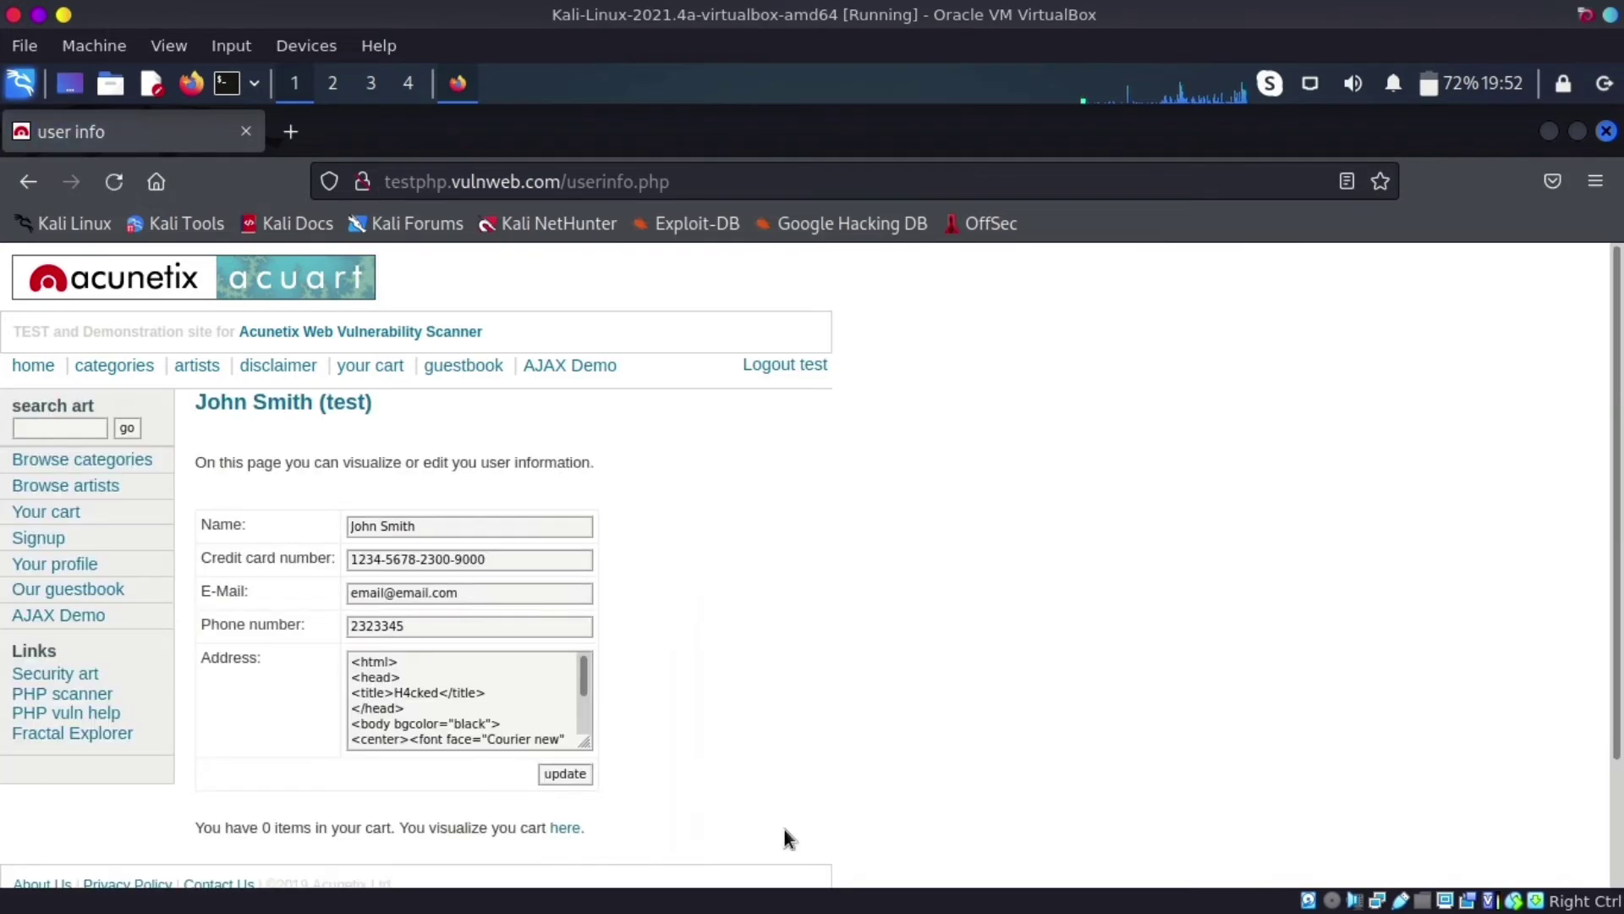
mouse_move(592, 905)
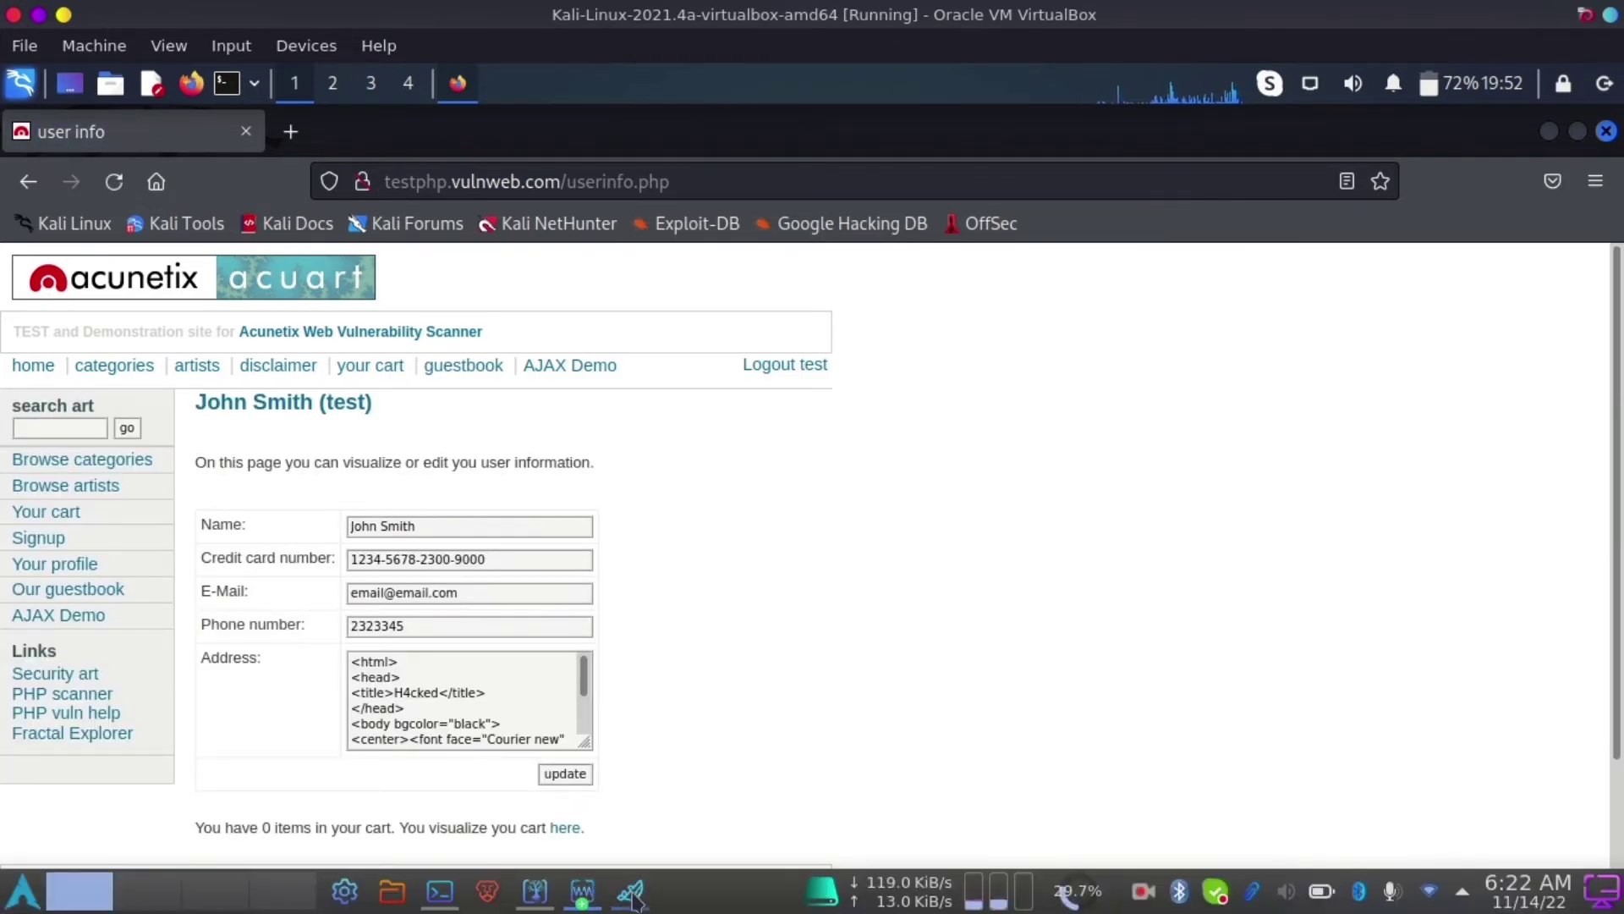
click(632, 895)
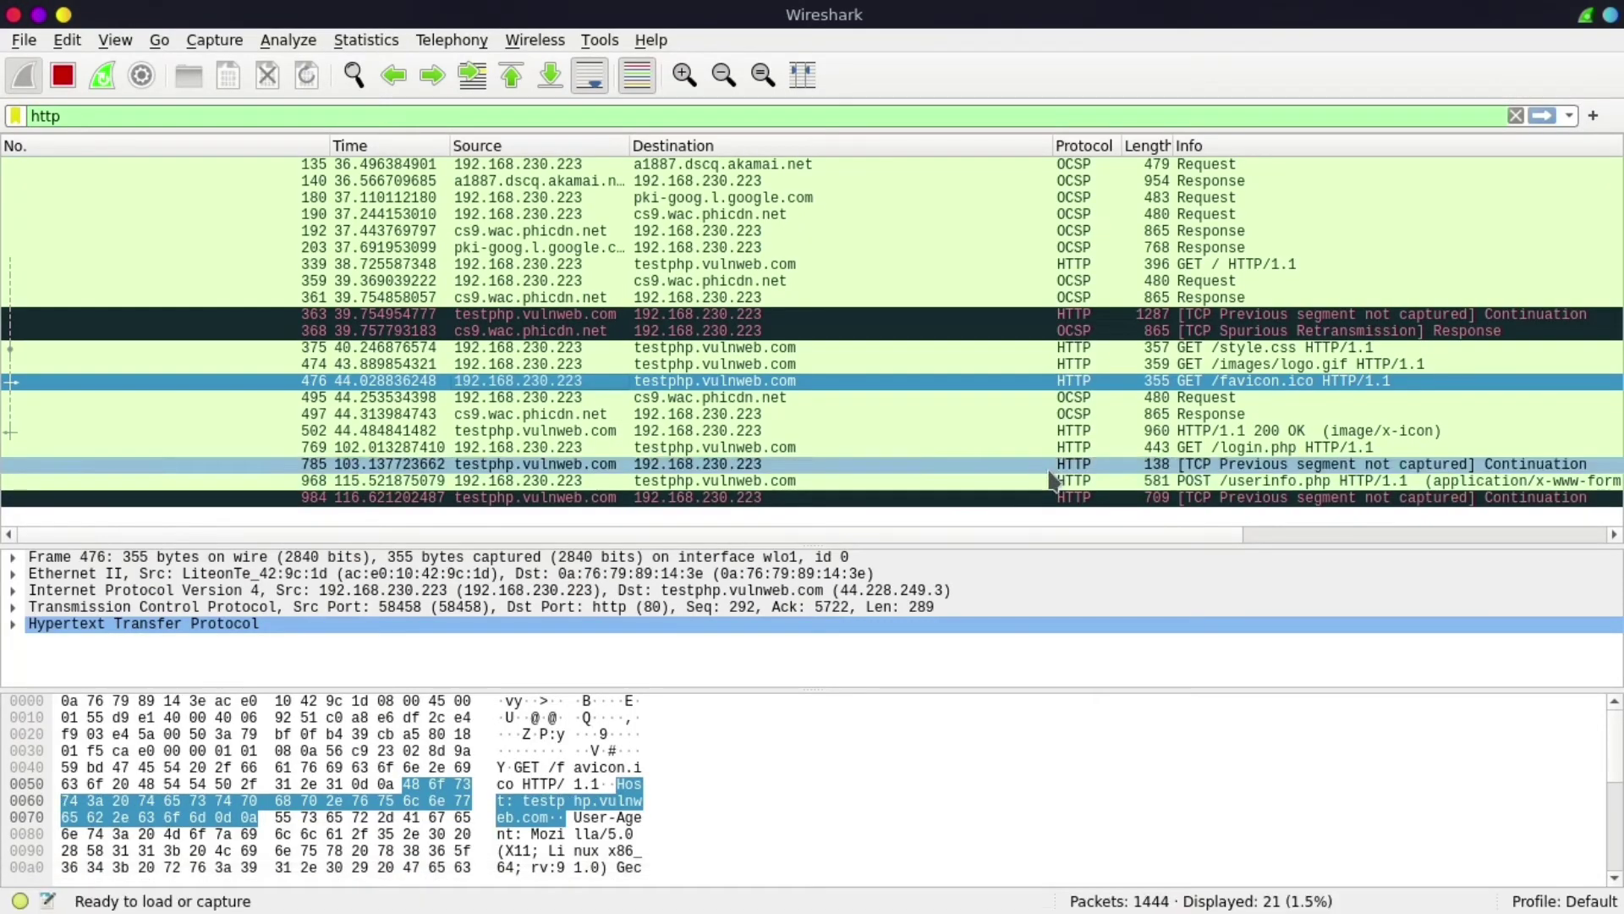
- Inspect login packet 968, POST /userinfo.php, then bring the Kali VM's Firefox back to front
click(1269, 482)
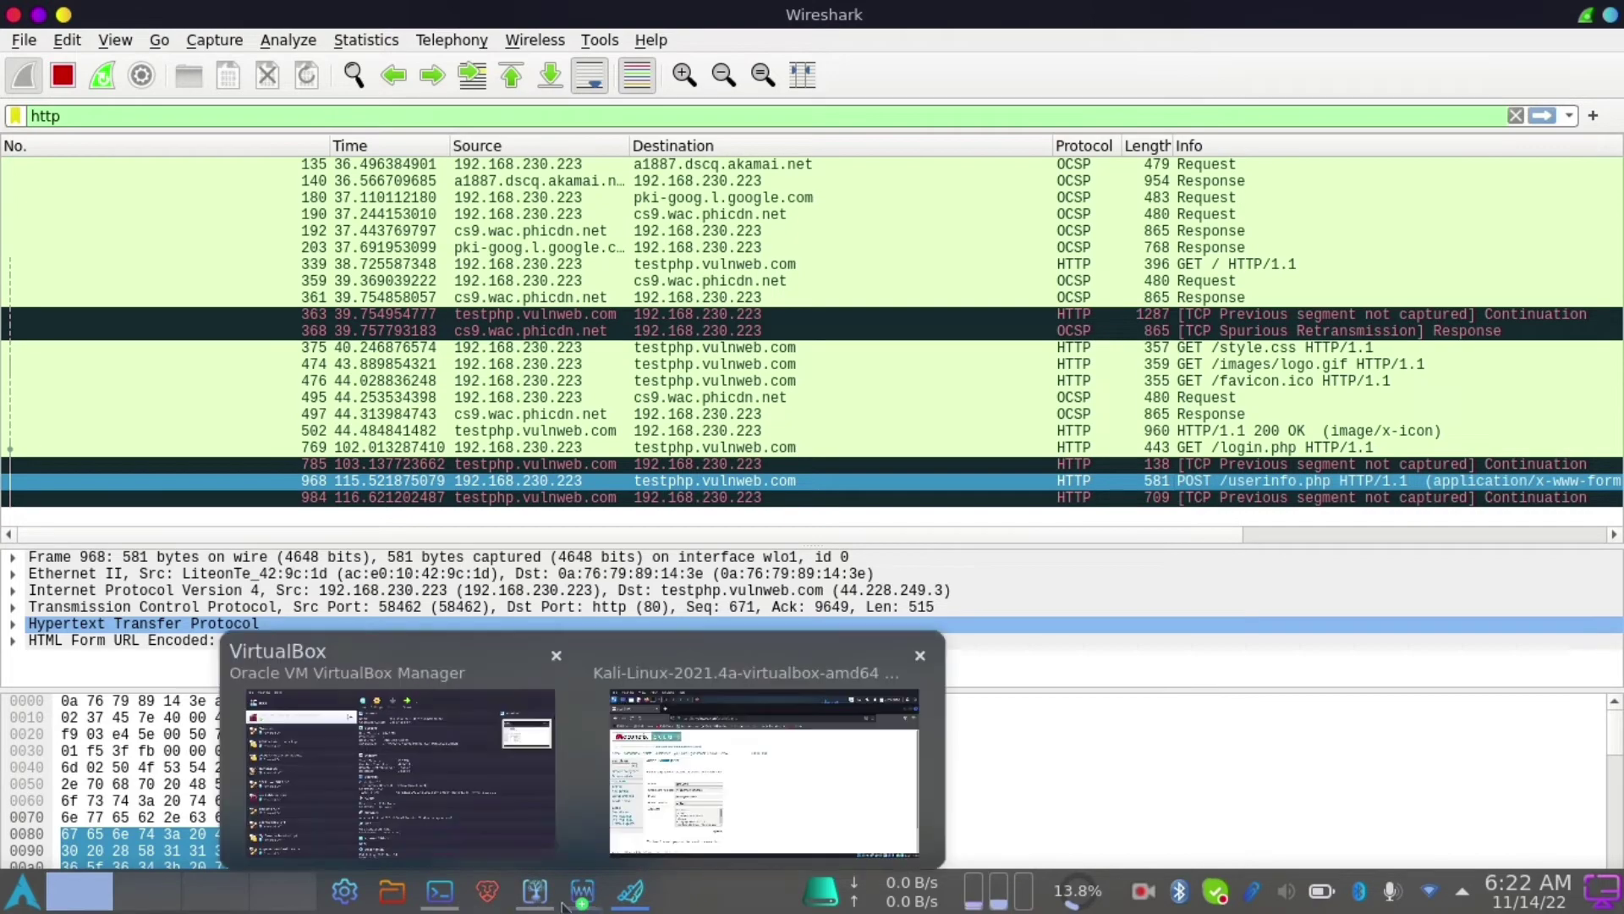
click(536, 895)
click(536, 897)
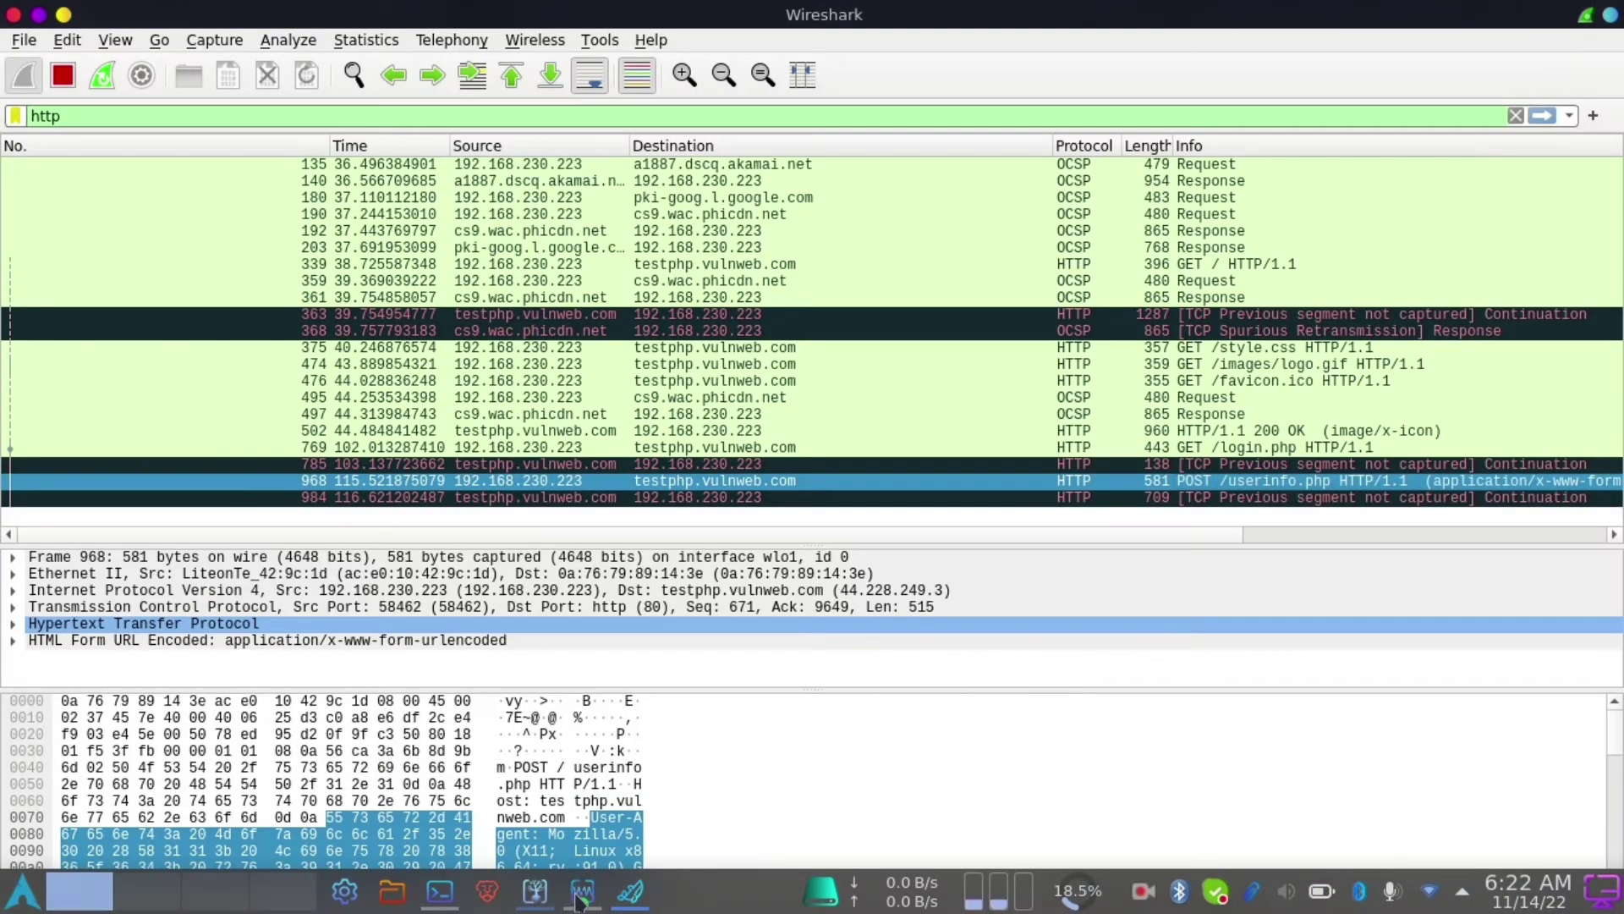
click(582, 892)
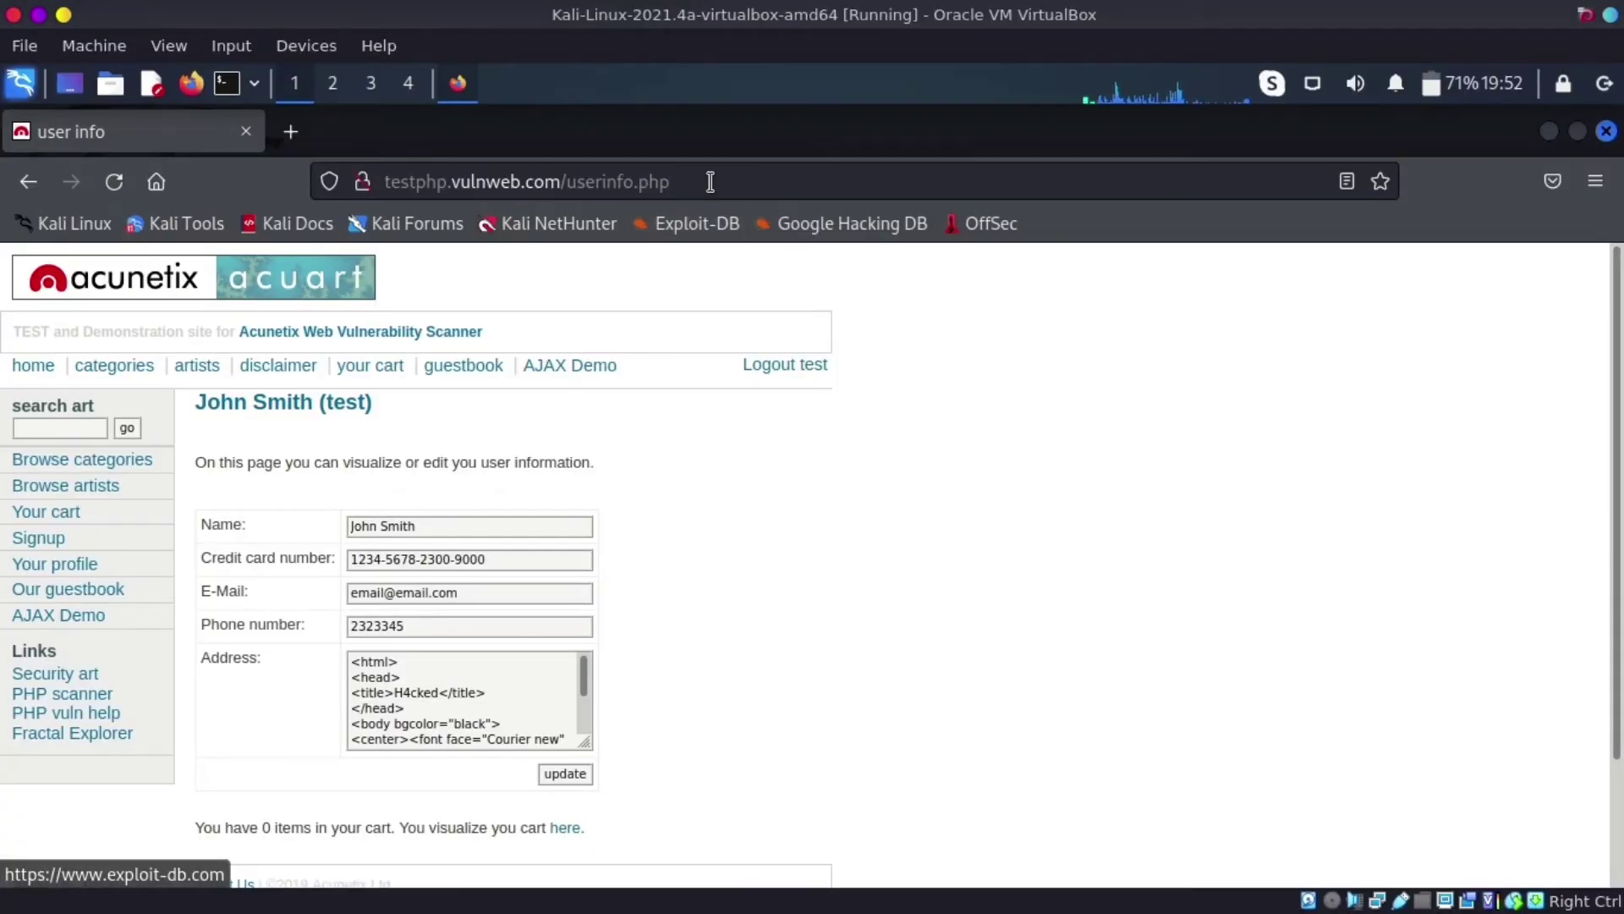
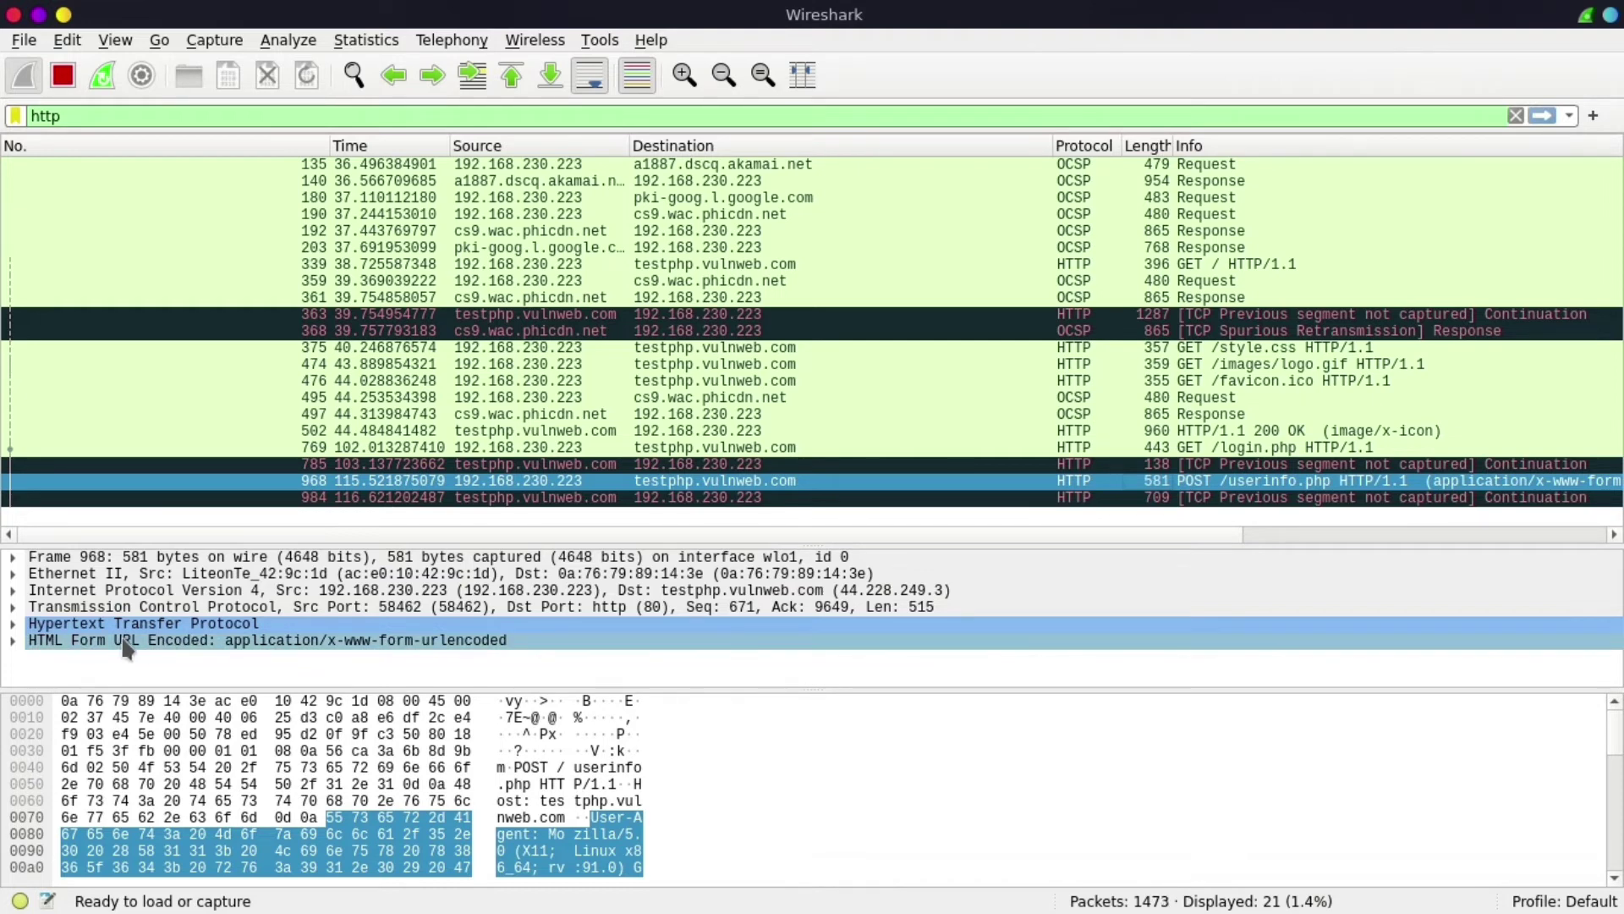
- Open packet 968 in its own window and expand its HTML form data to find the uname and pass items
double_click(916, 481)
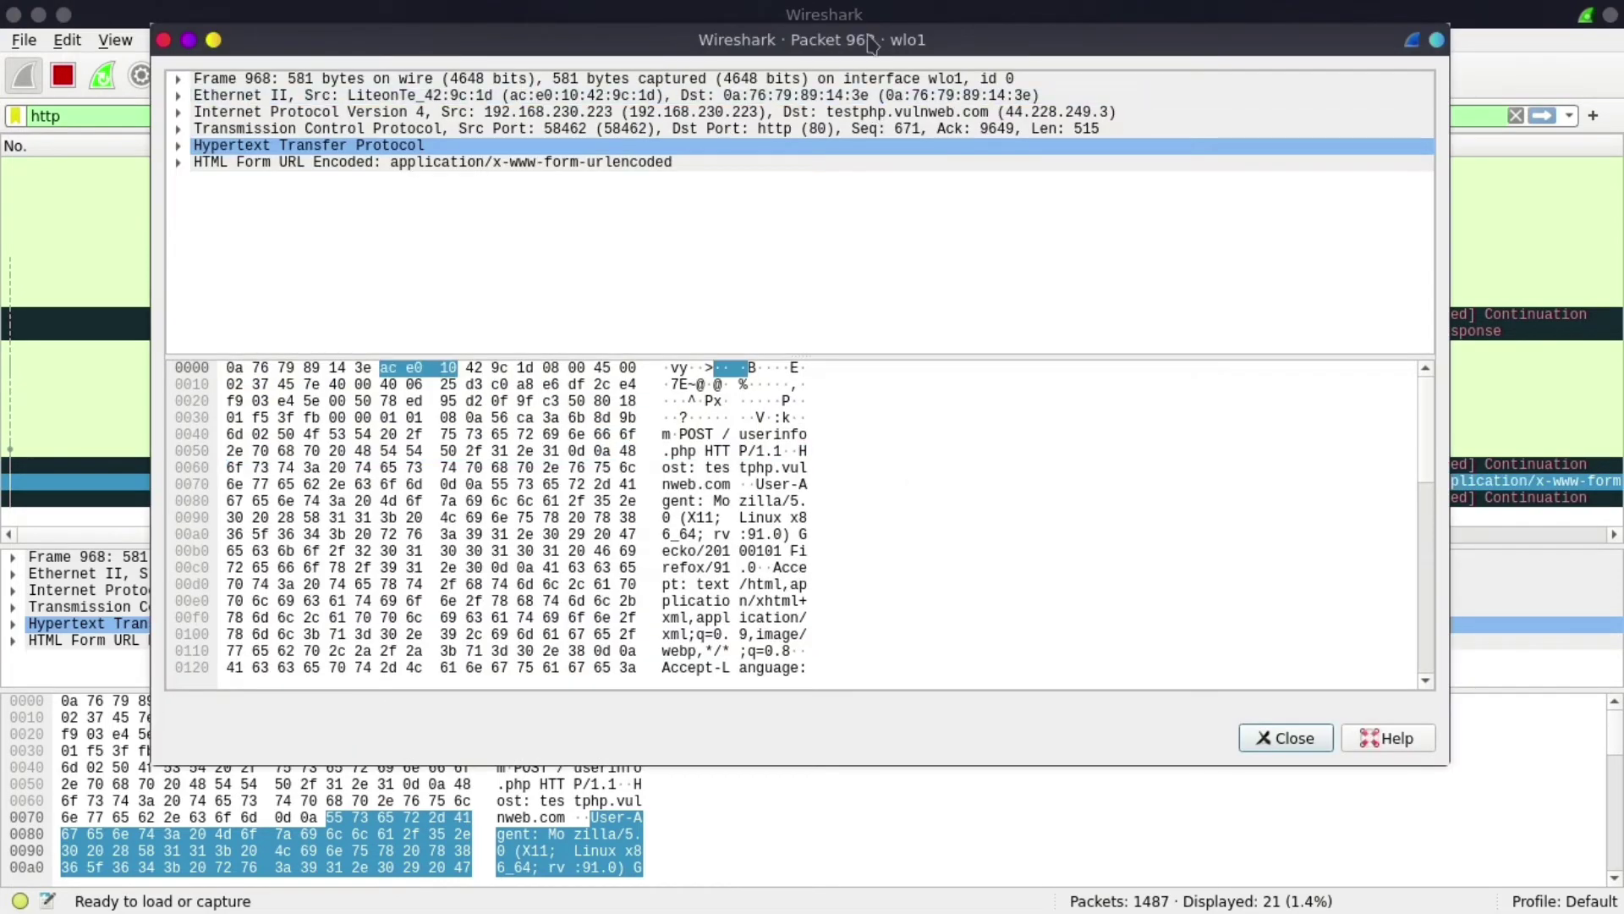
drag(870, 42, 871, 100)
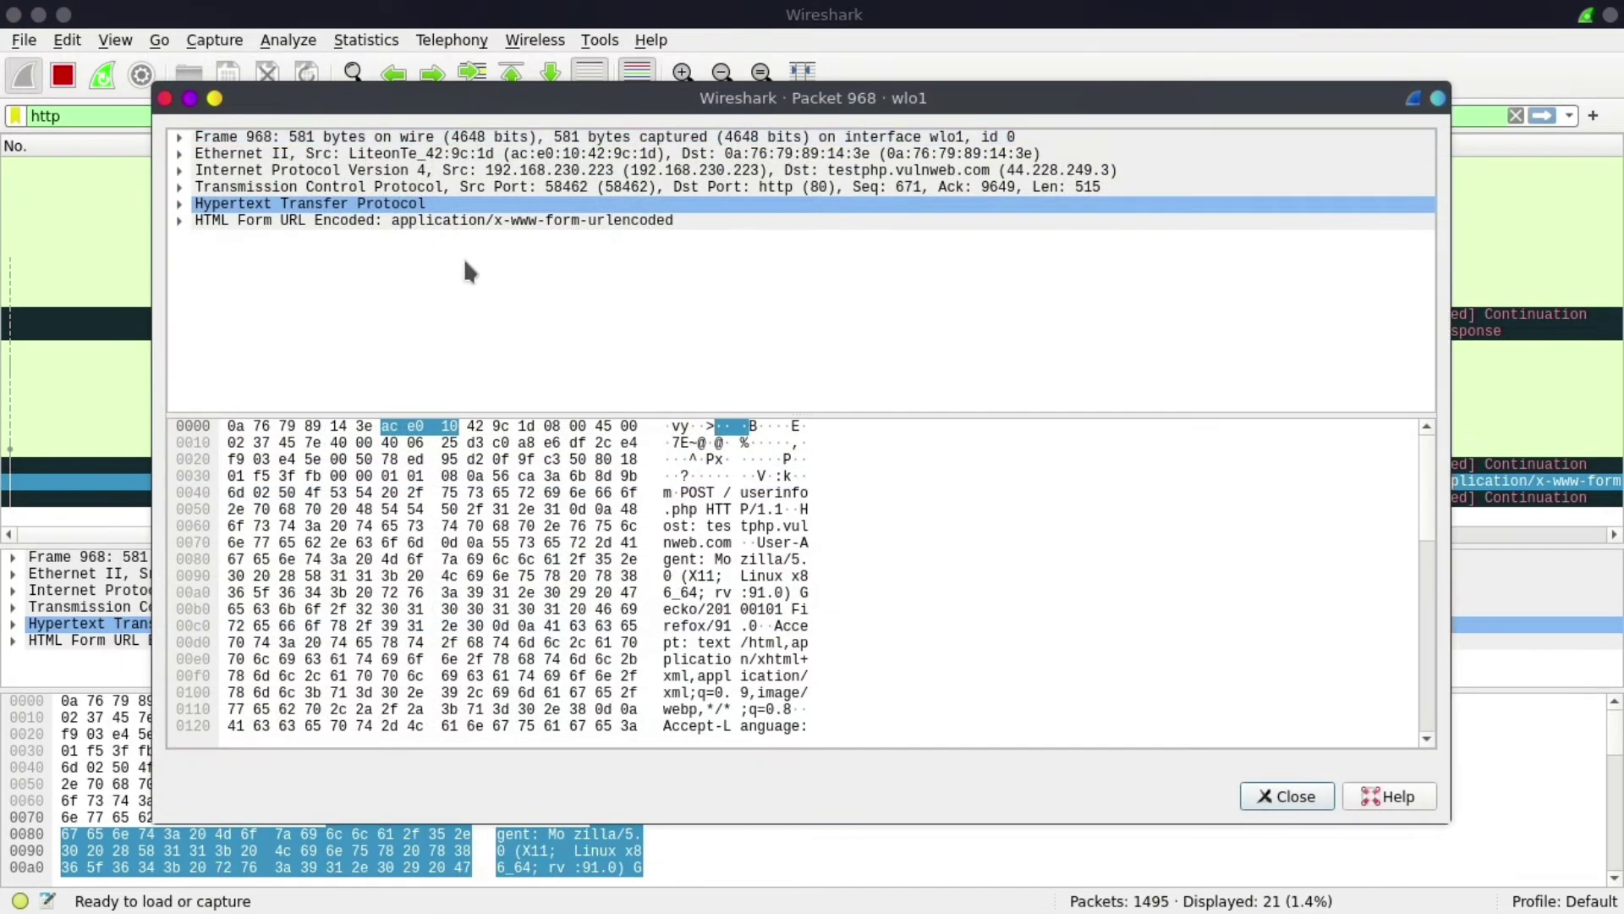
click(179, 221)
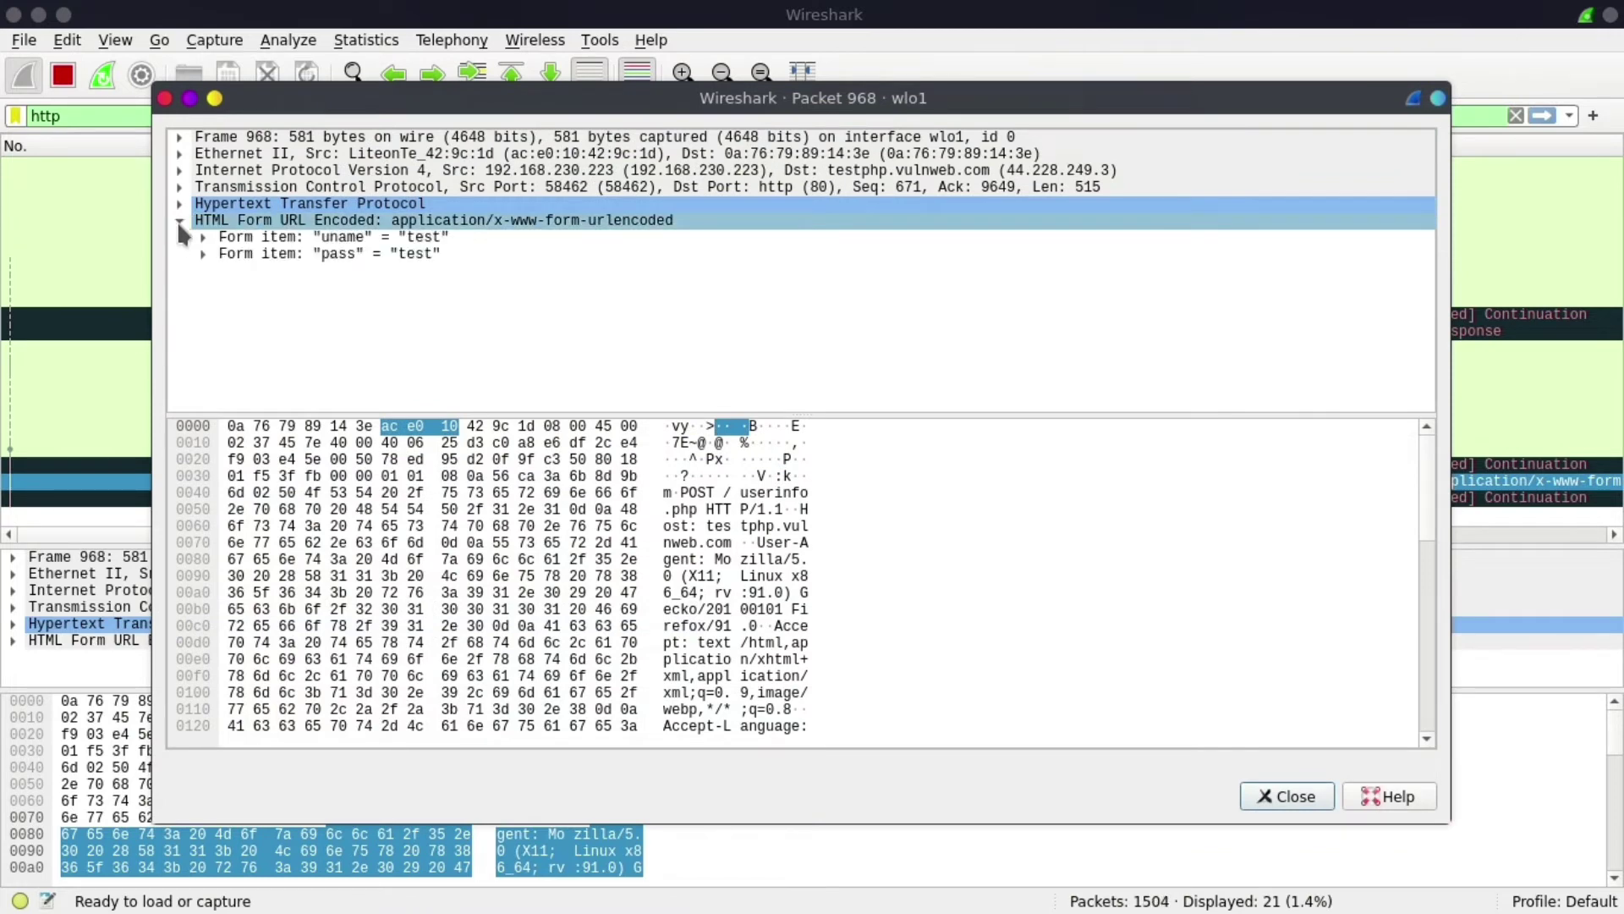
click(347, 239)
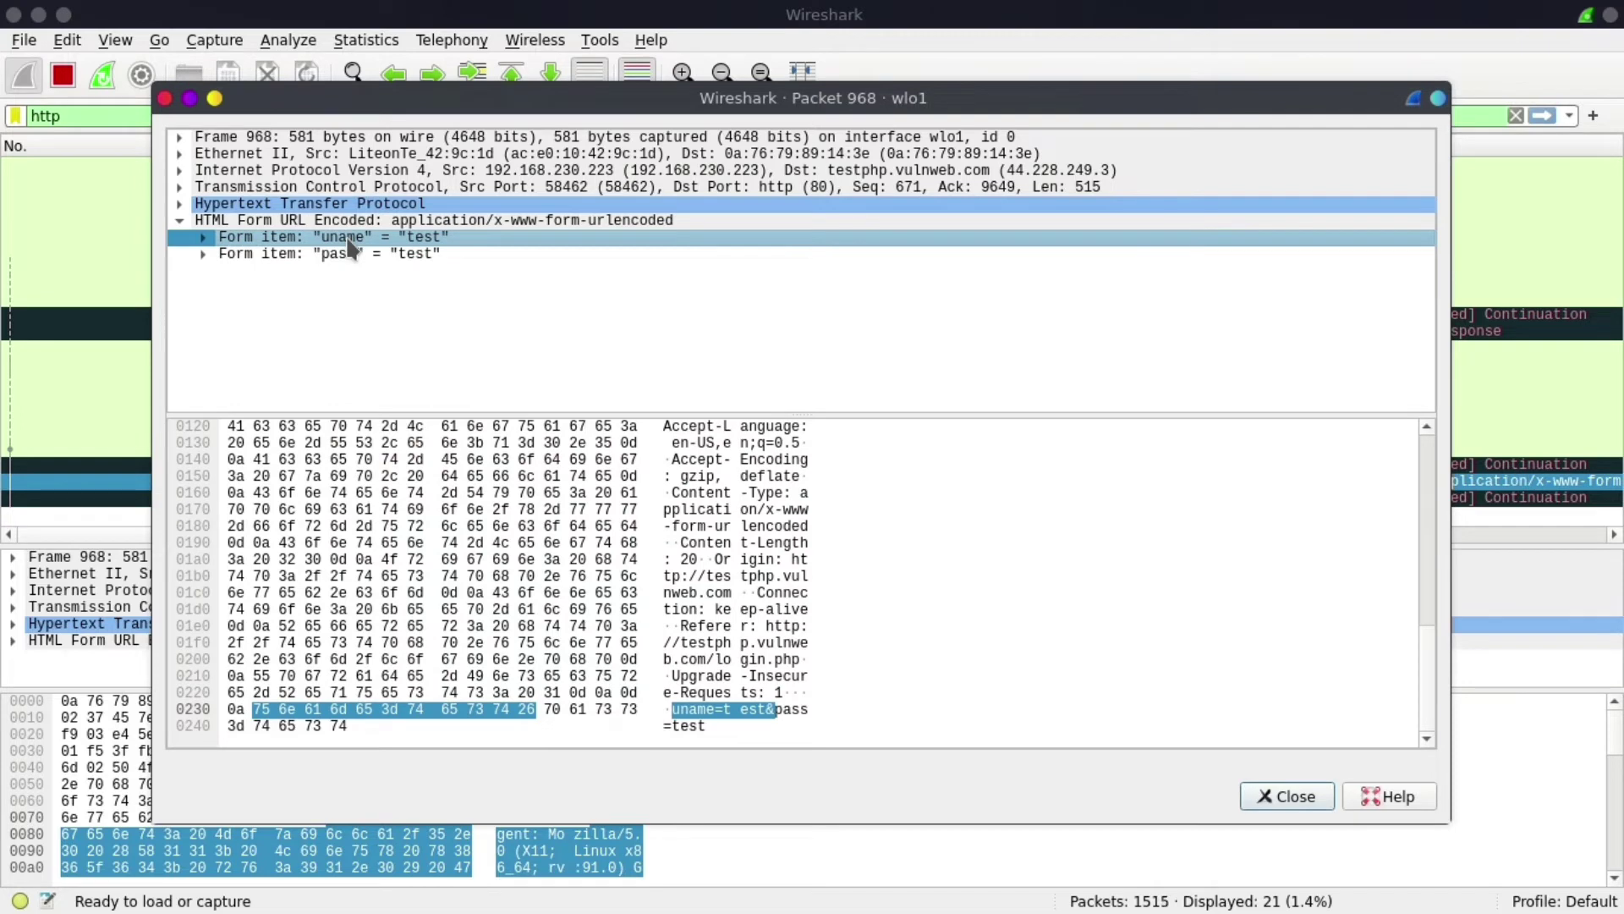
click(355, 255)
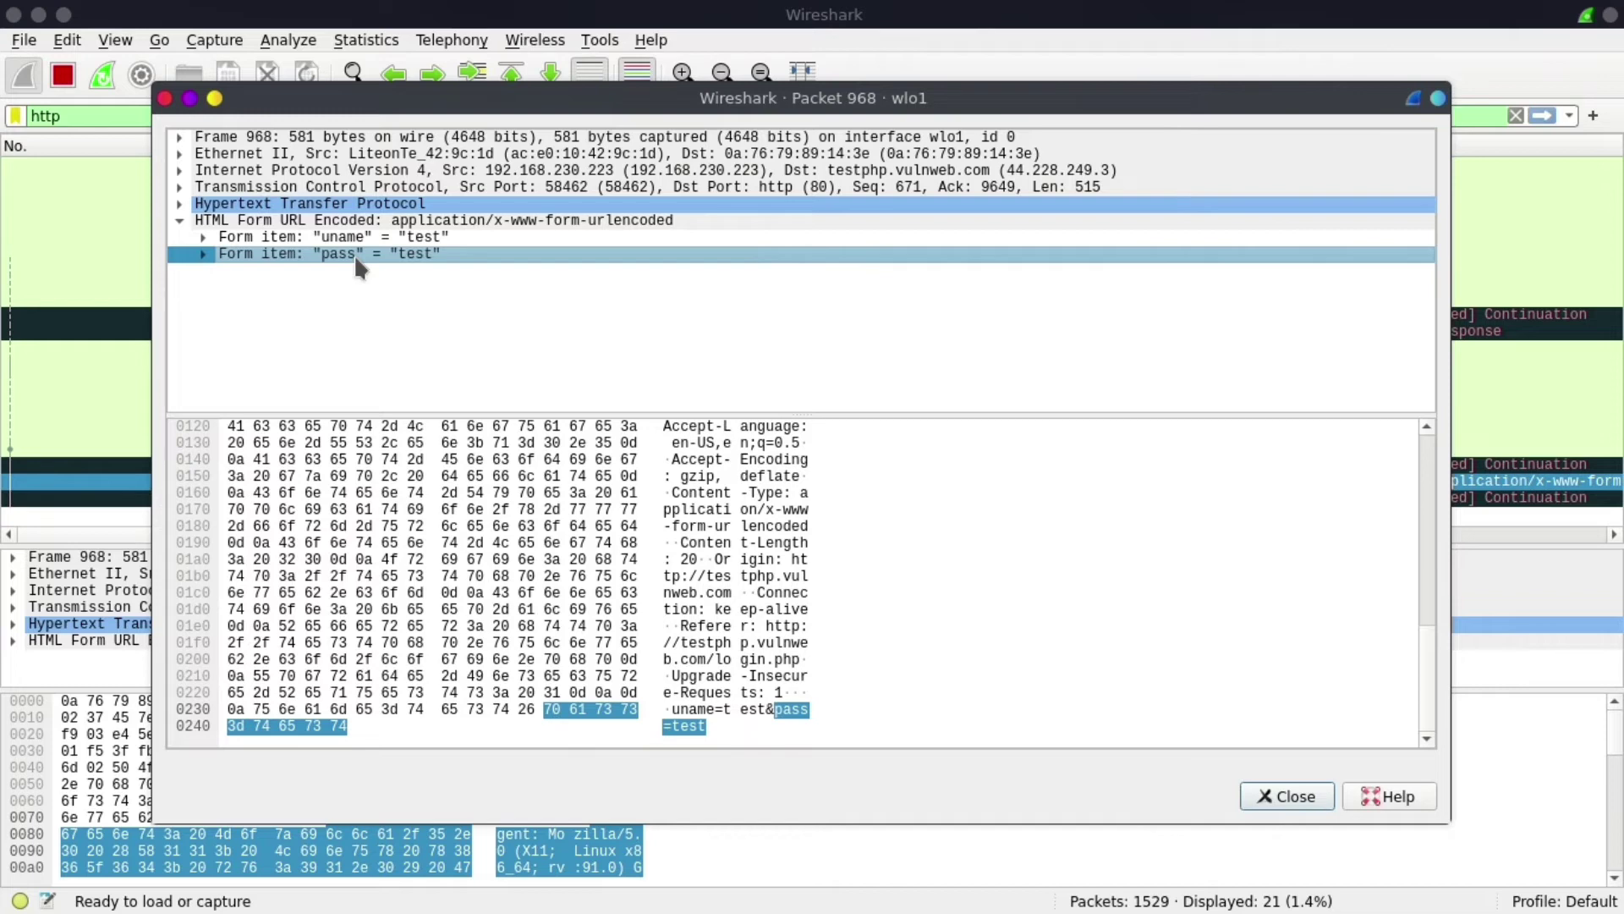
click(180, 223)
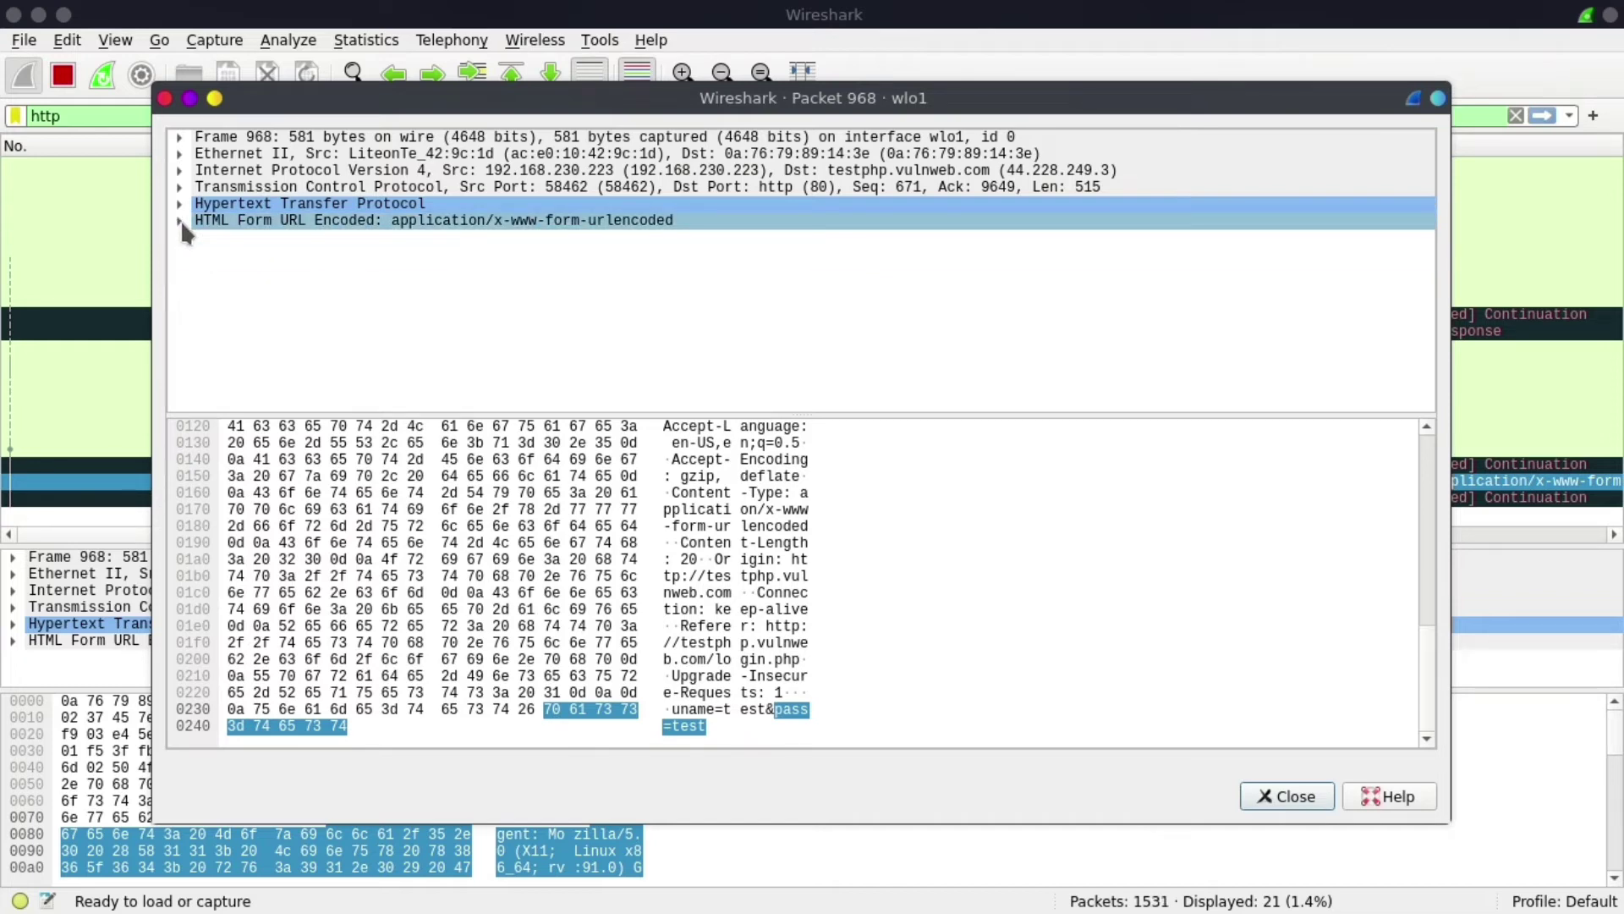
click(181, 222)
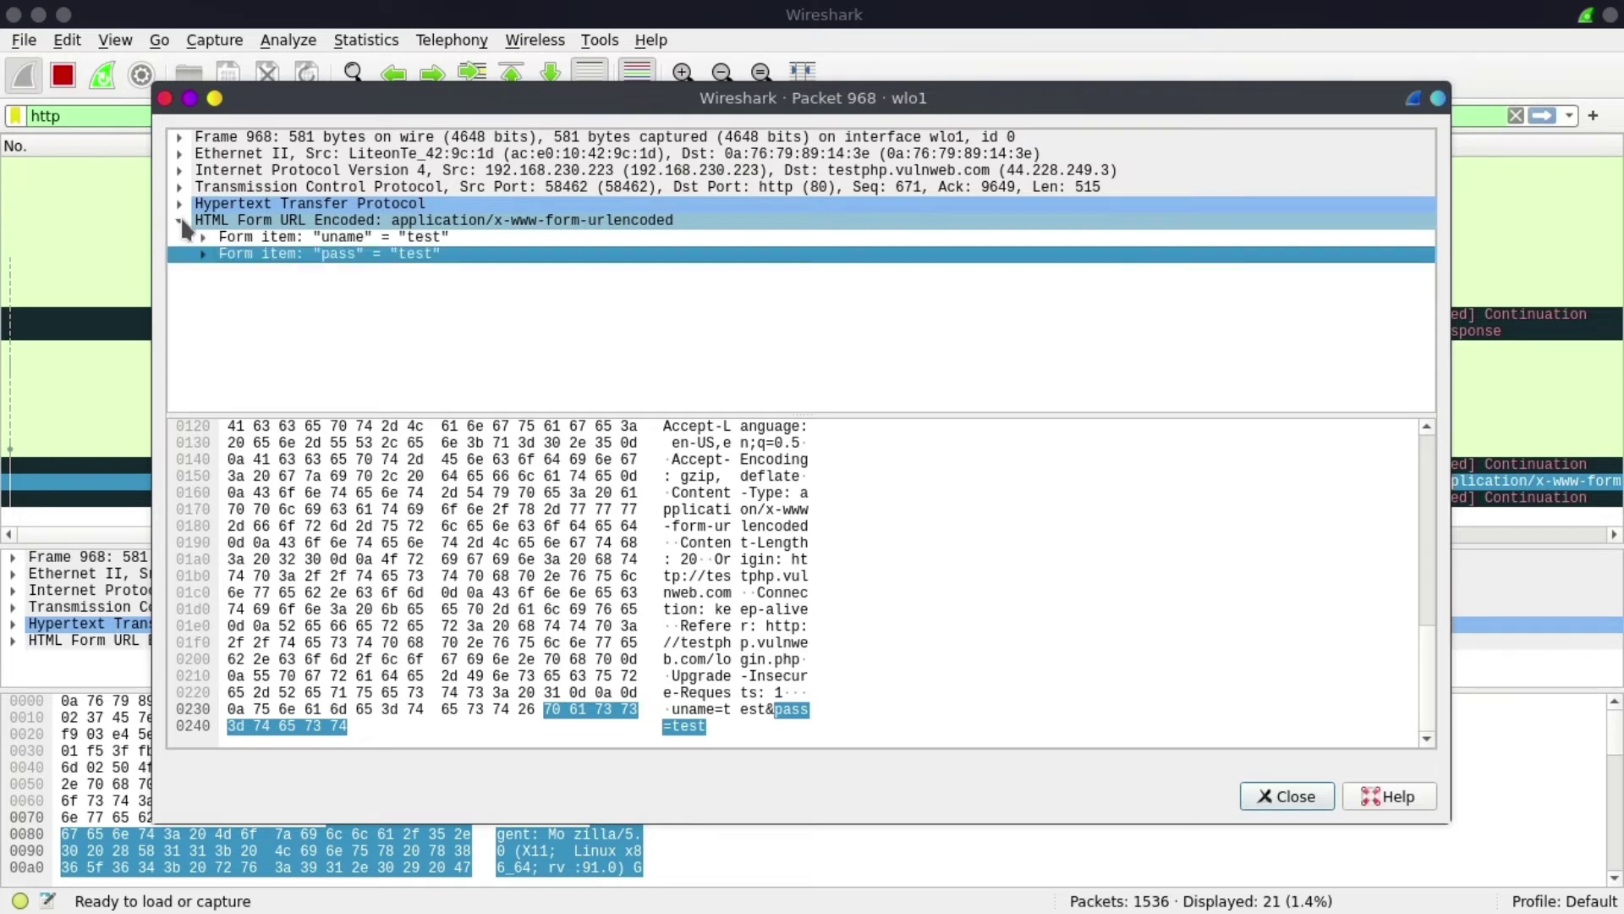
click(258, 238)
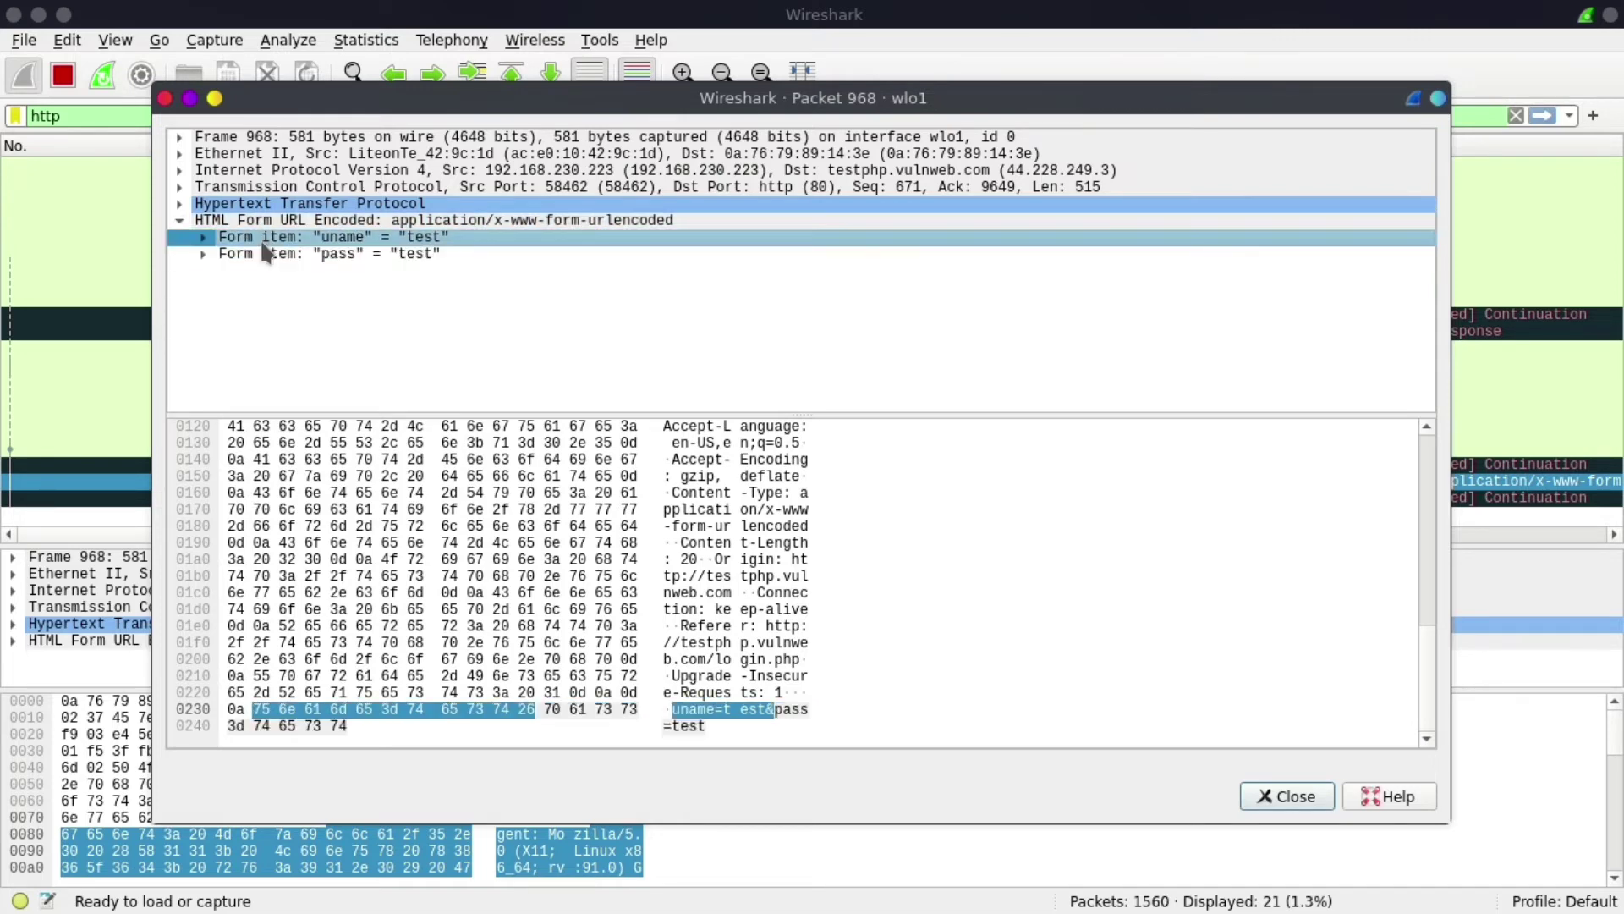
click(277, 255)
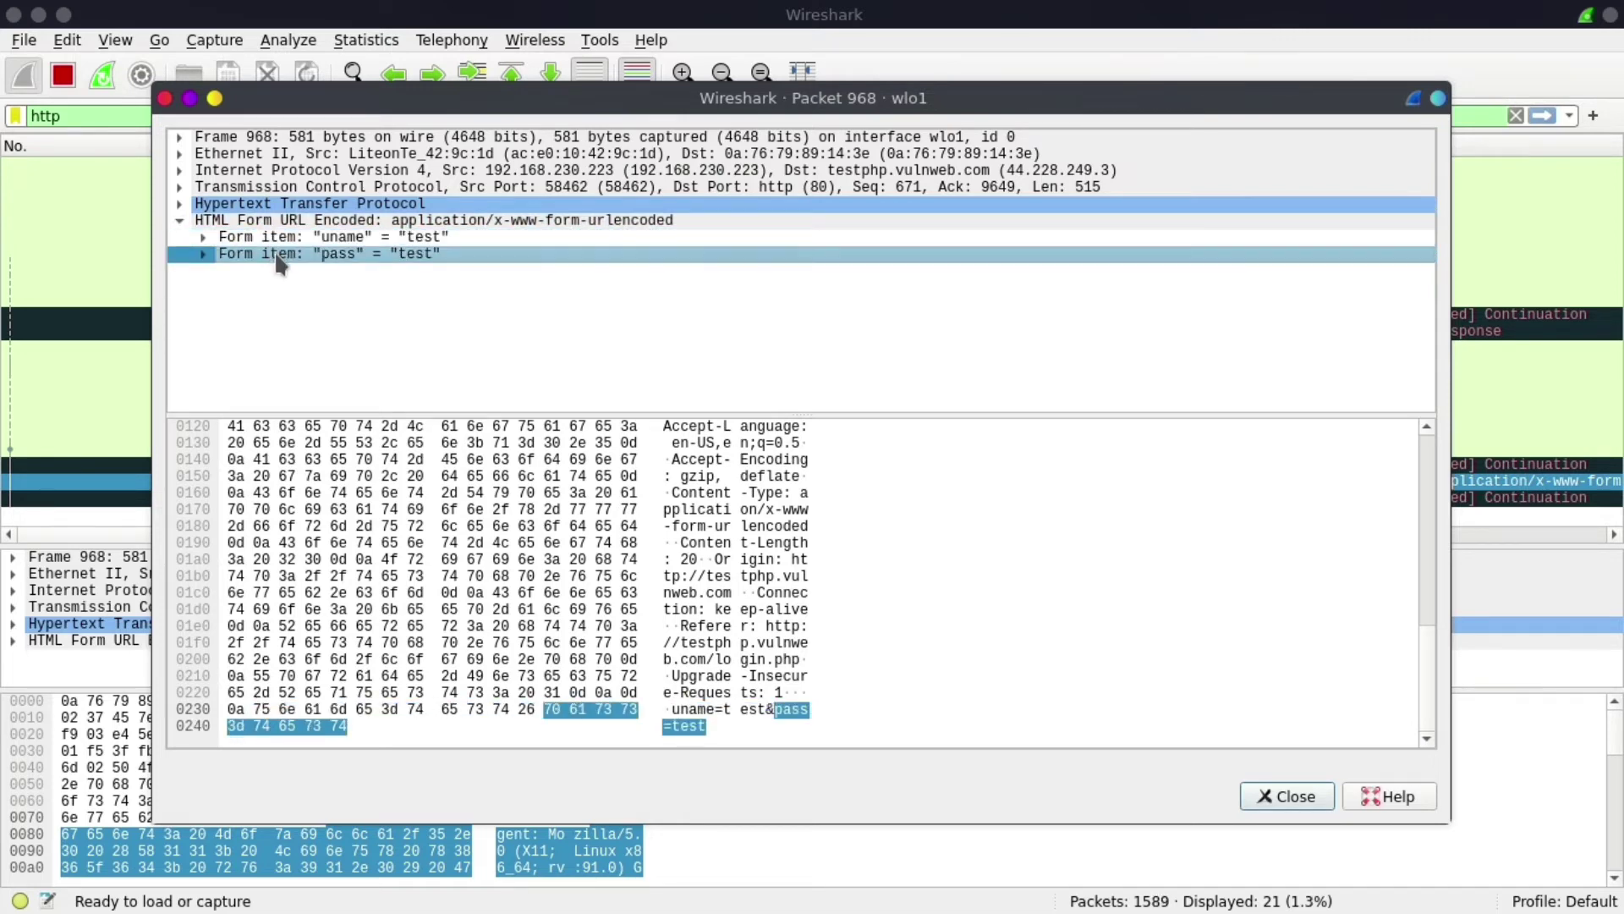
click(164, 98)
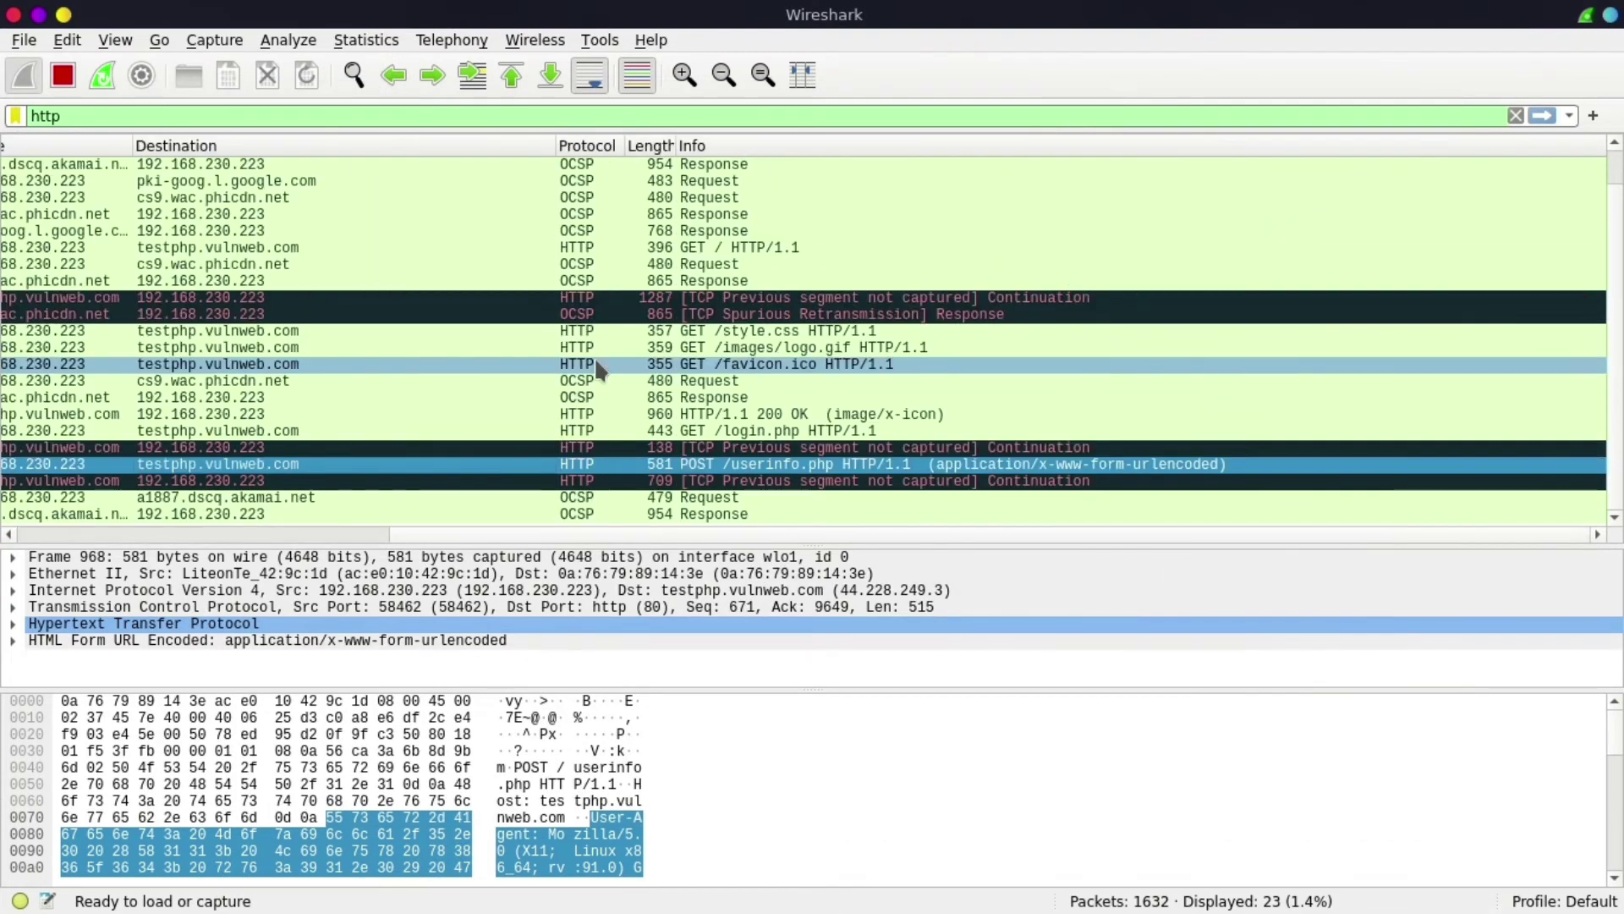
double_click(318, 461)
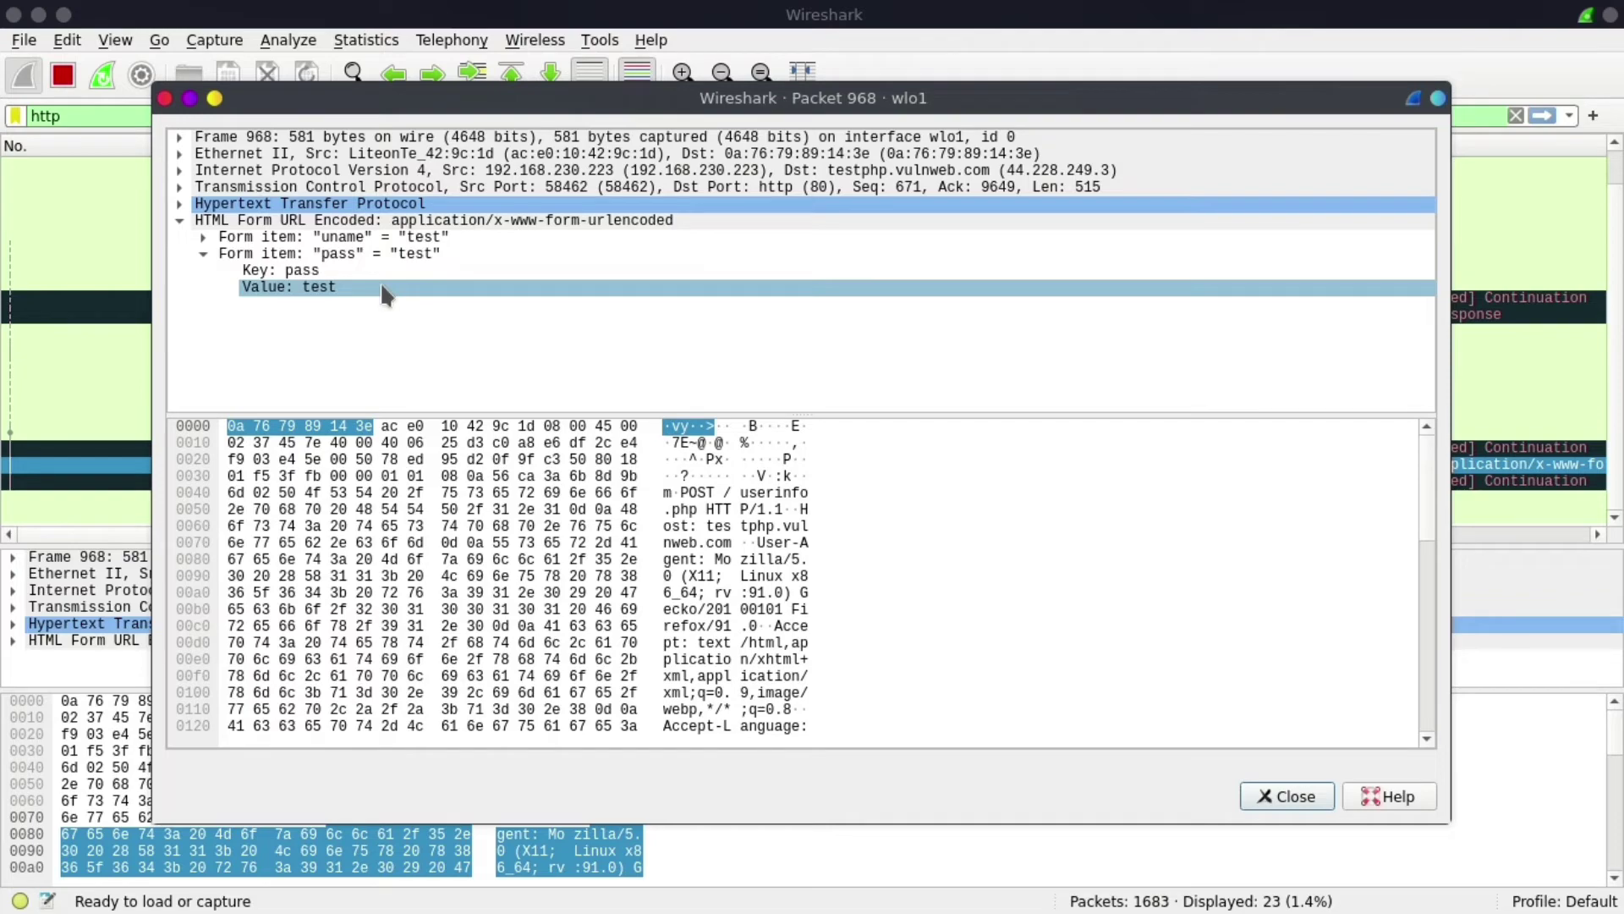
click(165, 98)
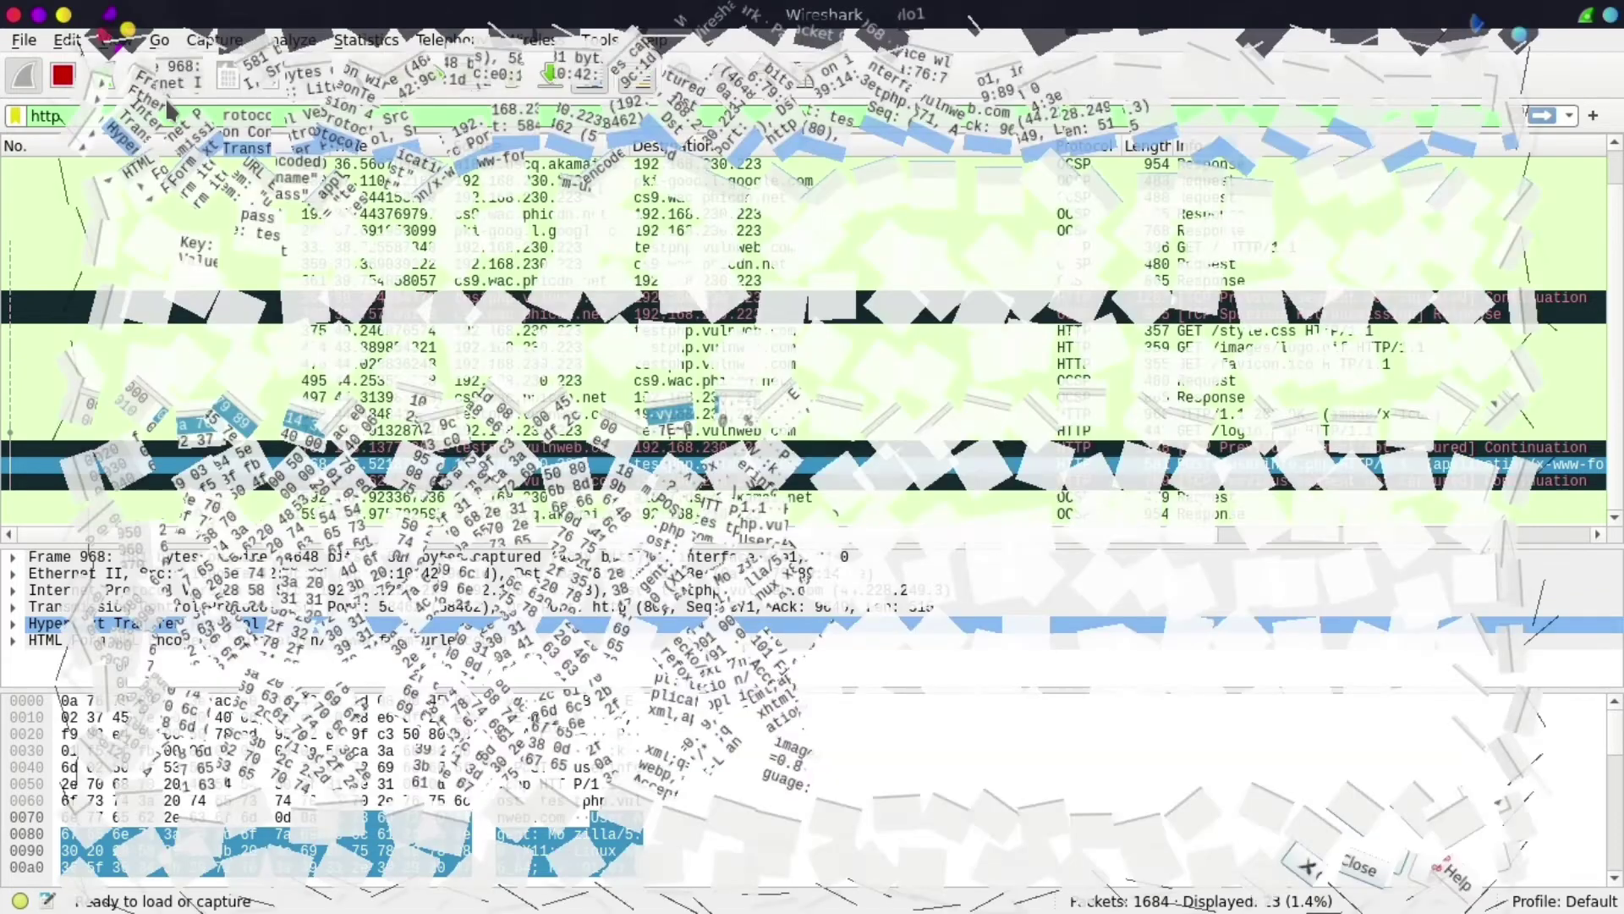
- Delete the 'http' display filter and apply the empty filter to list every captured packet
double_click(31, 114)
key(BackSpace)
key(Return)
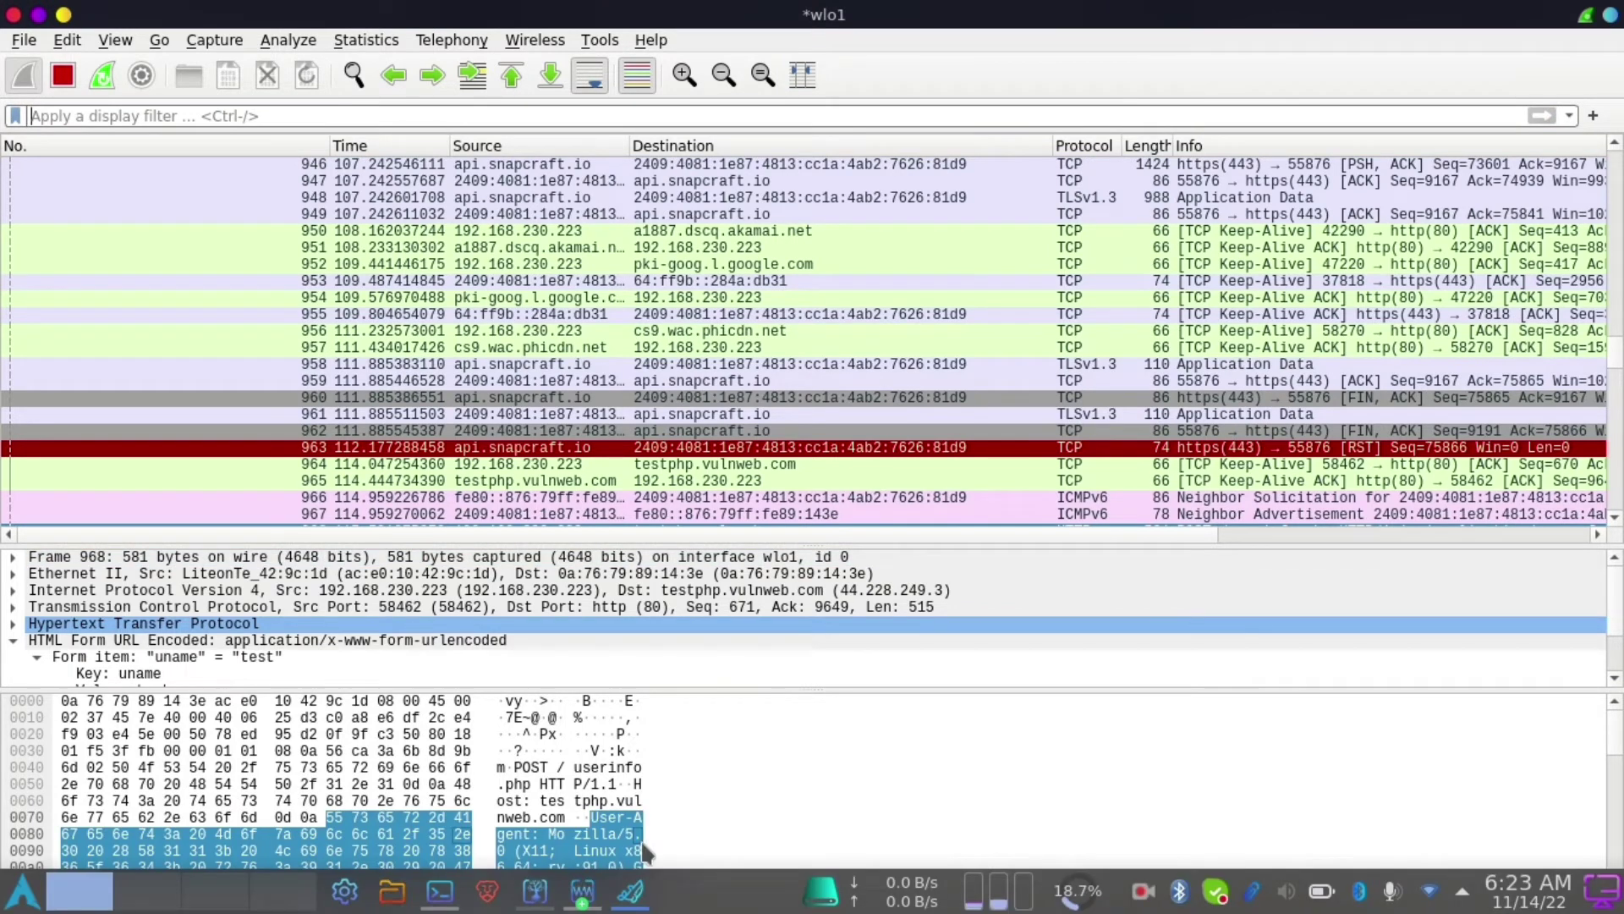
mouse_move(580, 912)
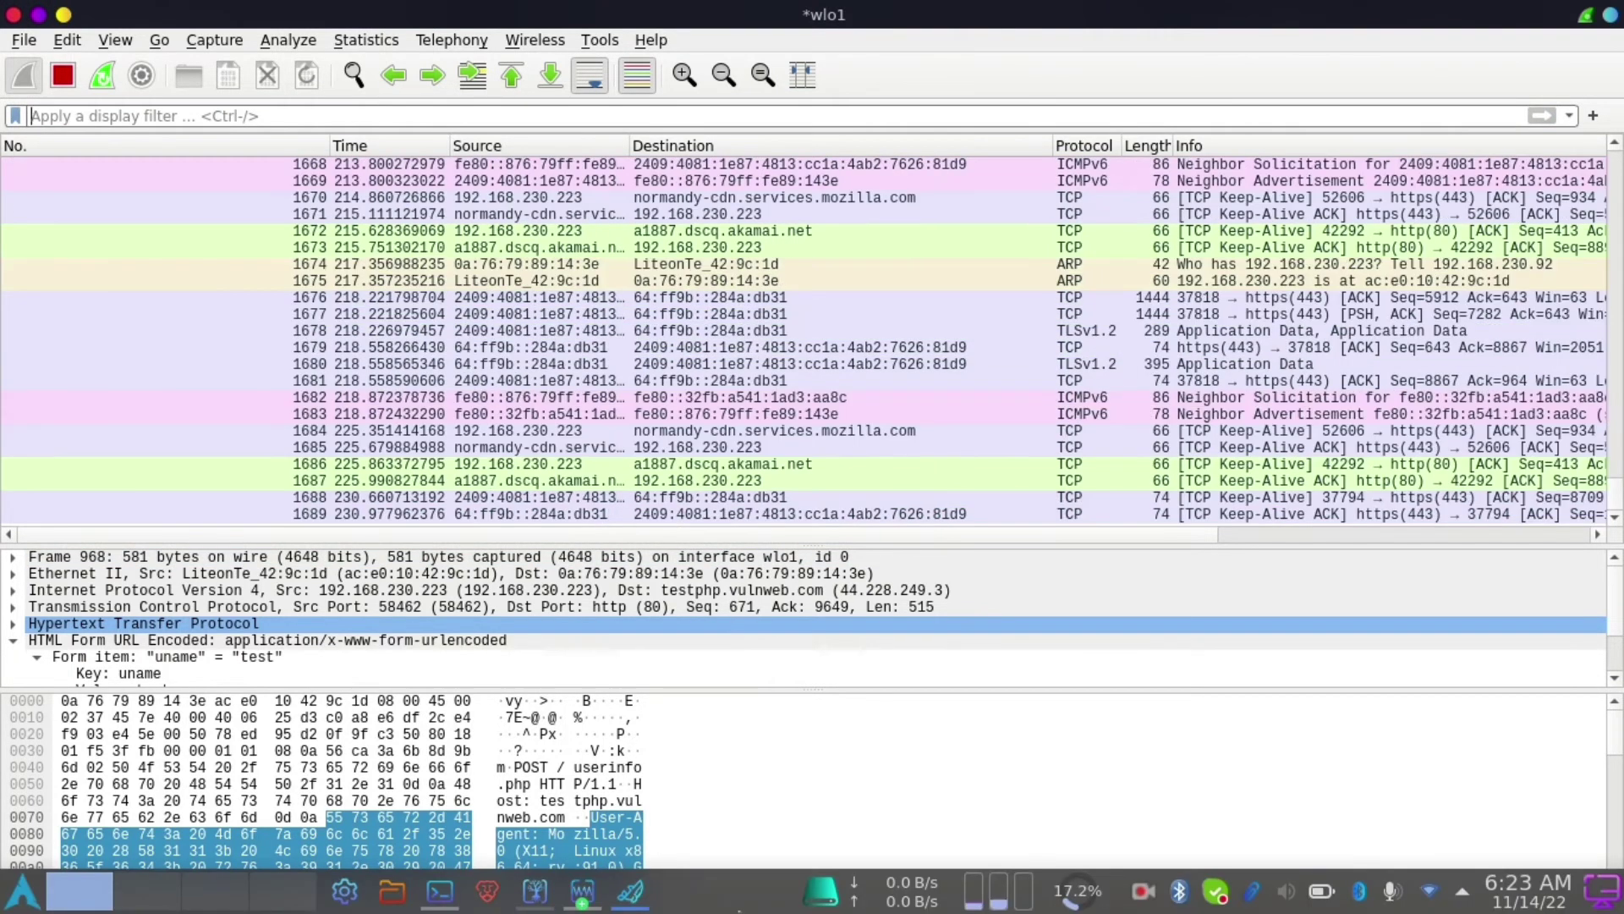
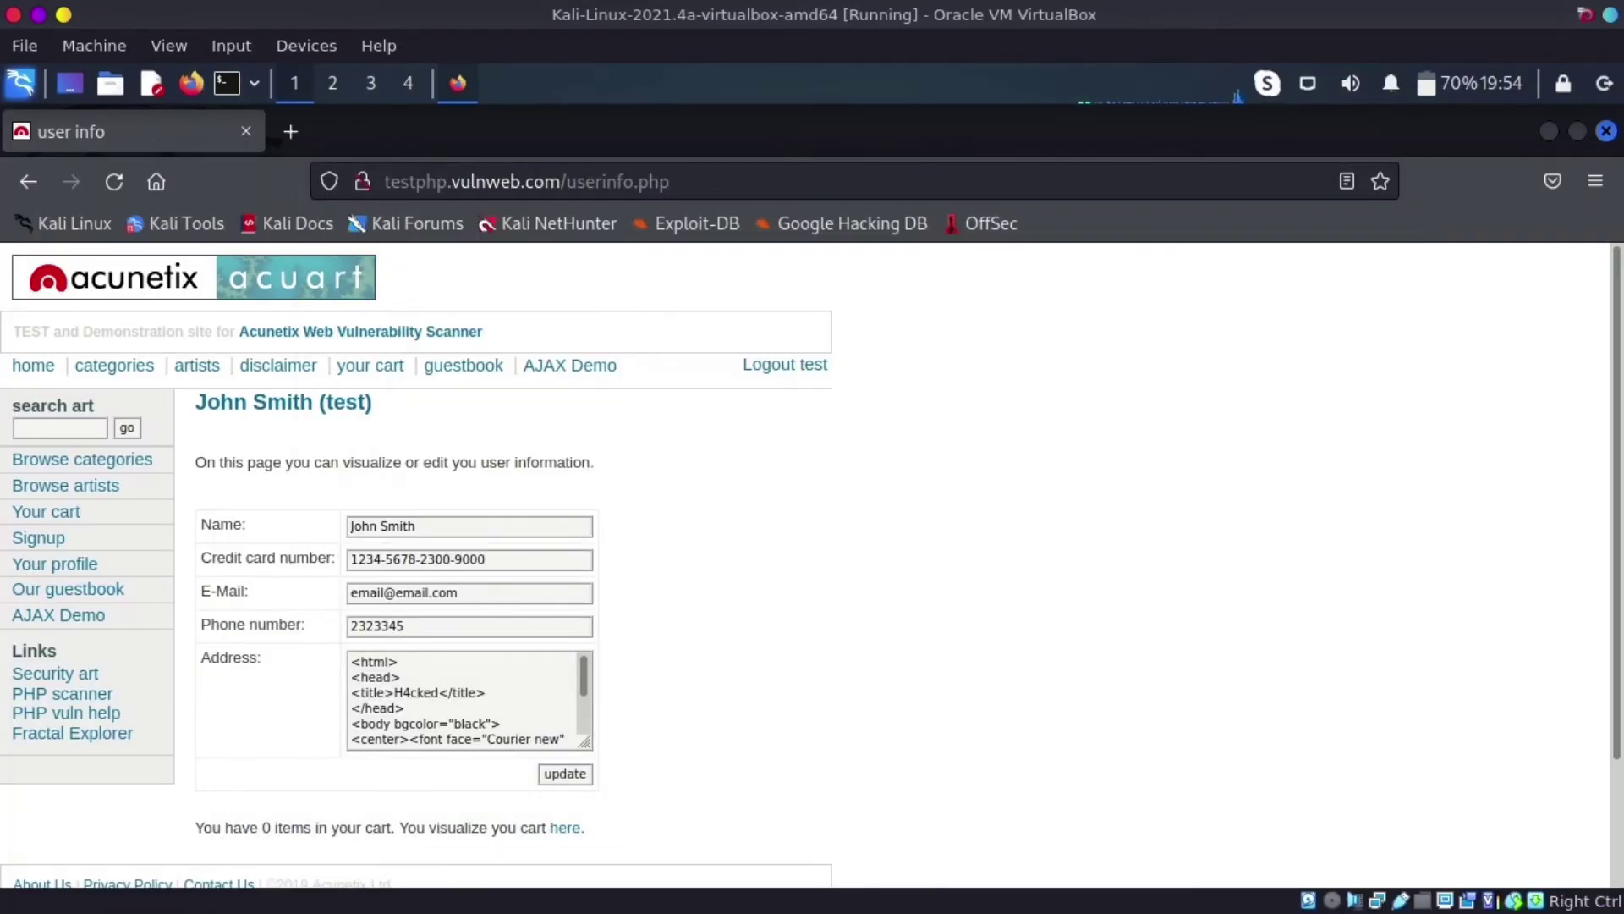
- Close Firefox and a terminal in the Kali VM, then bring the host Konsole forward
click(1606, 132)
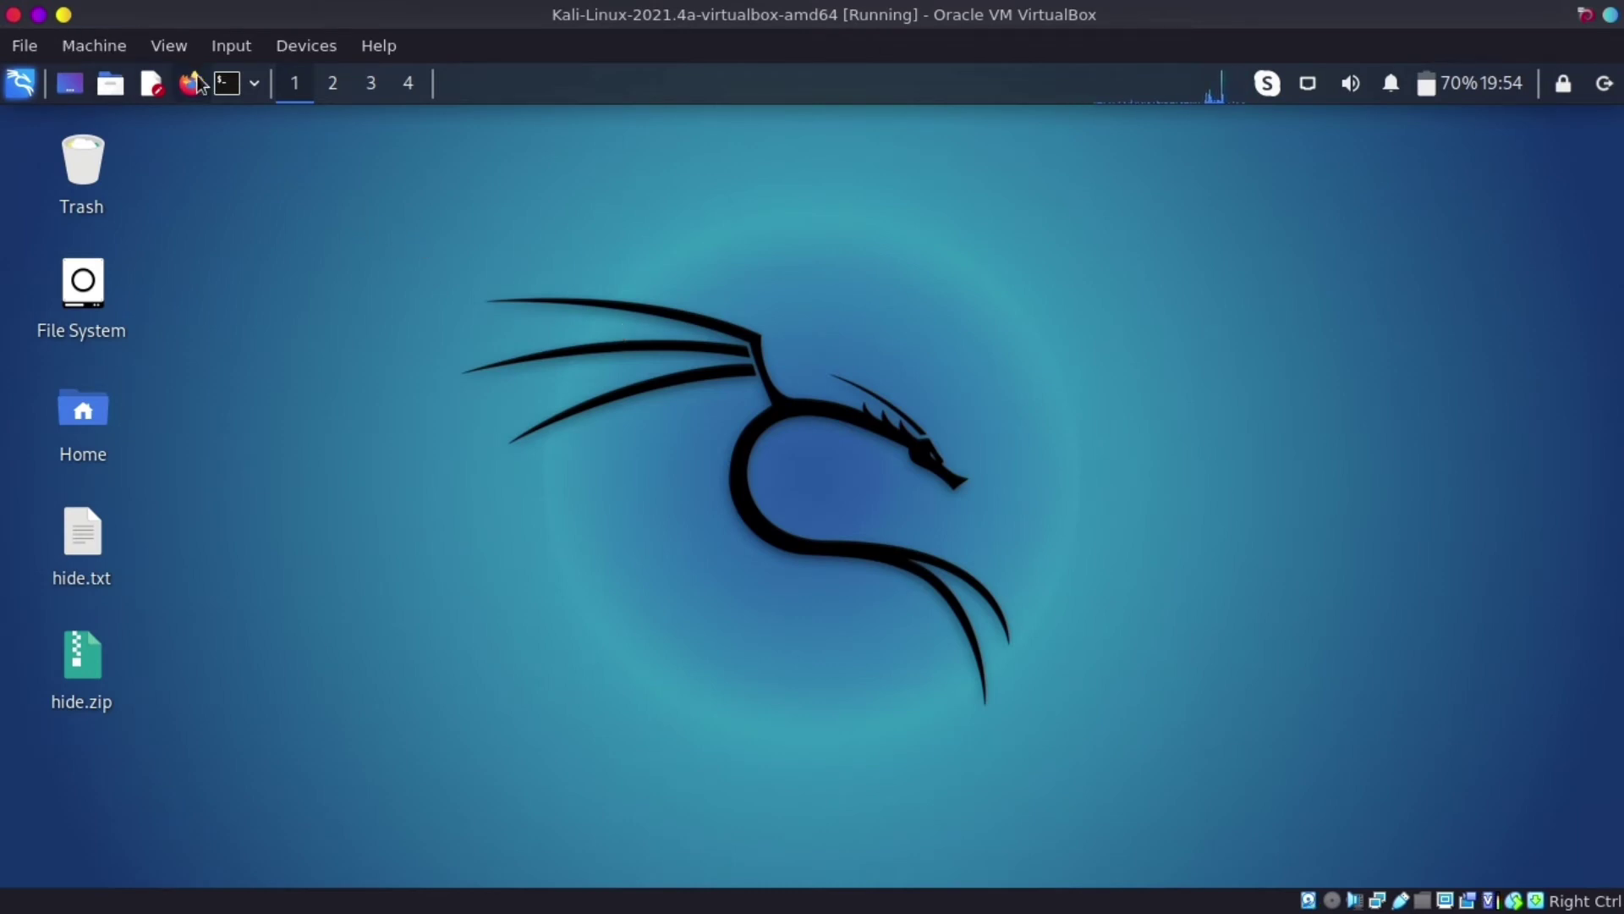
click(227, 83)
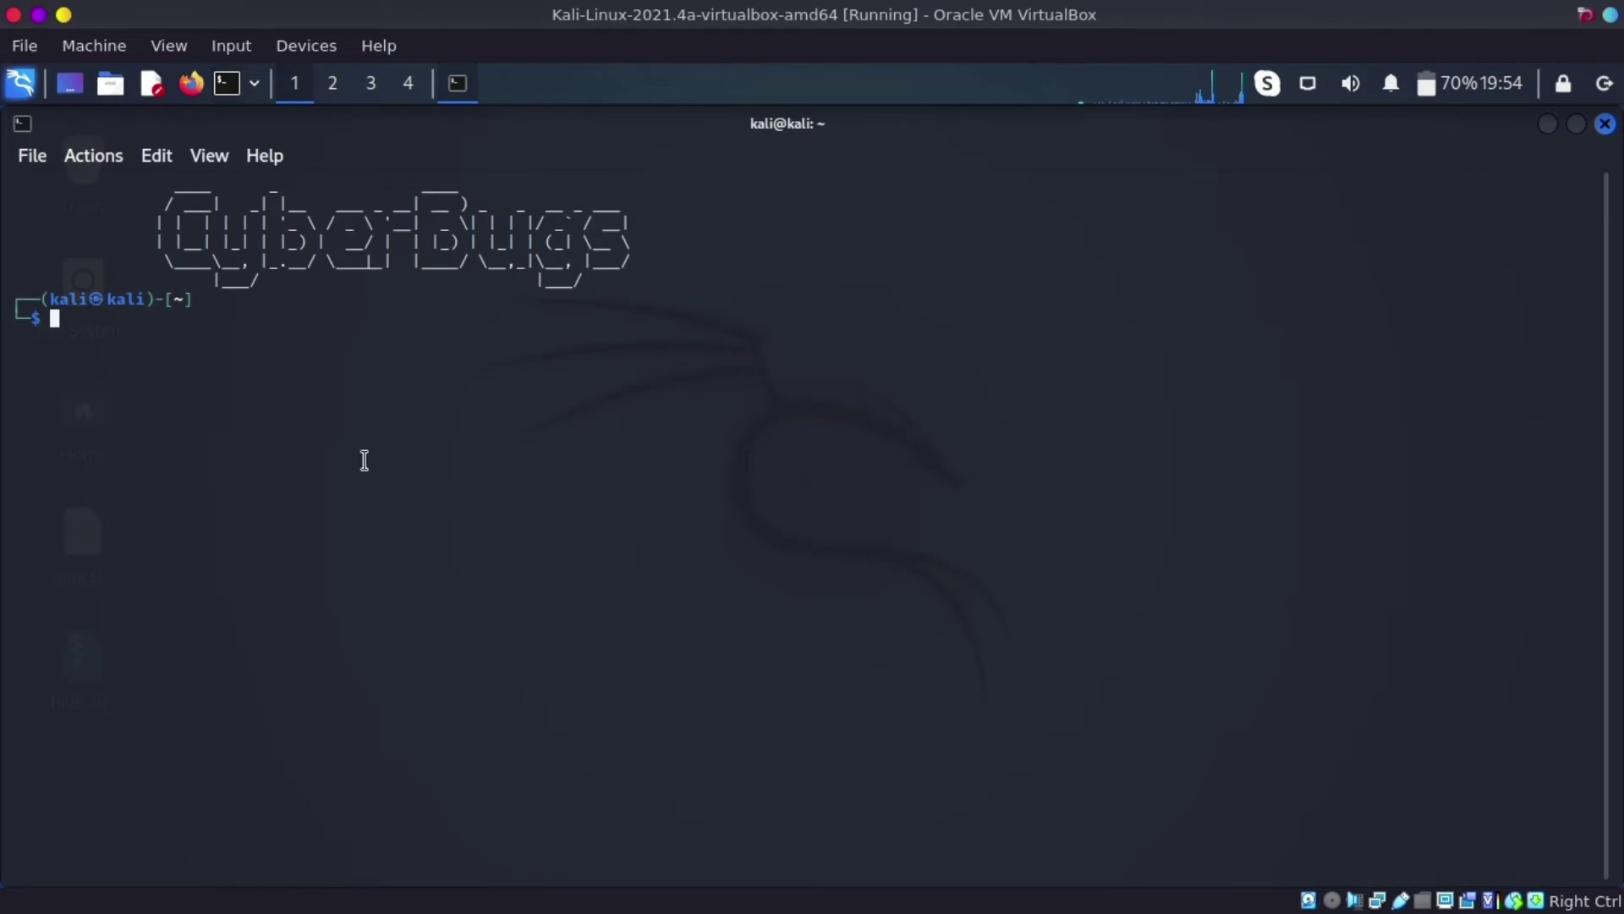
click(1605, 123)
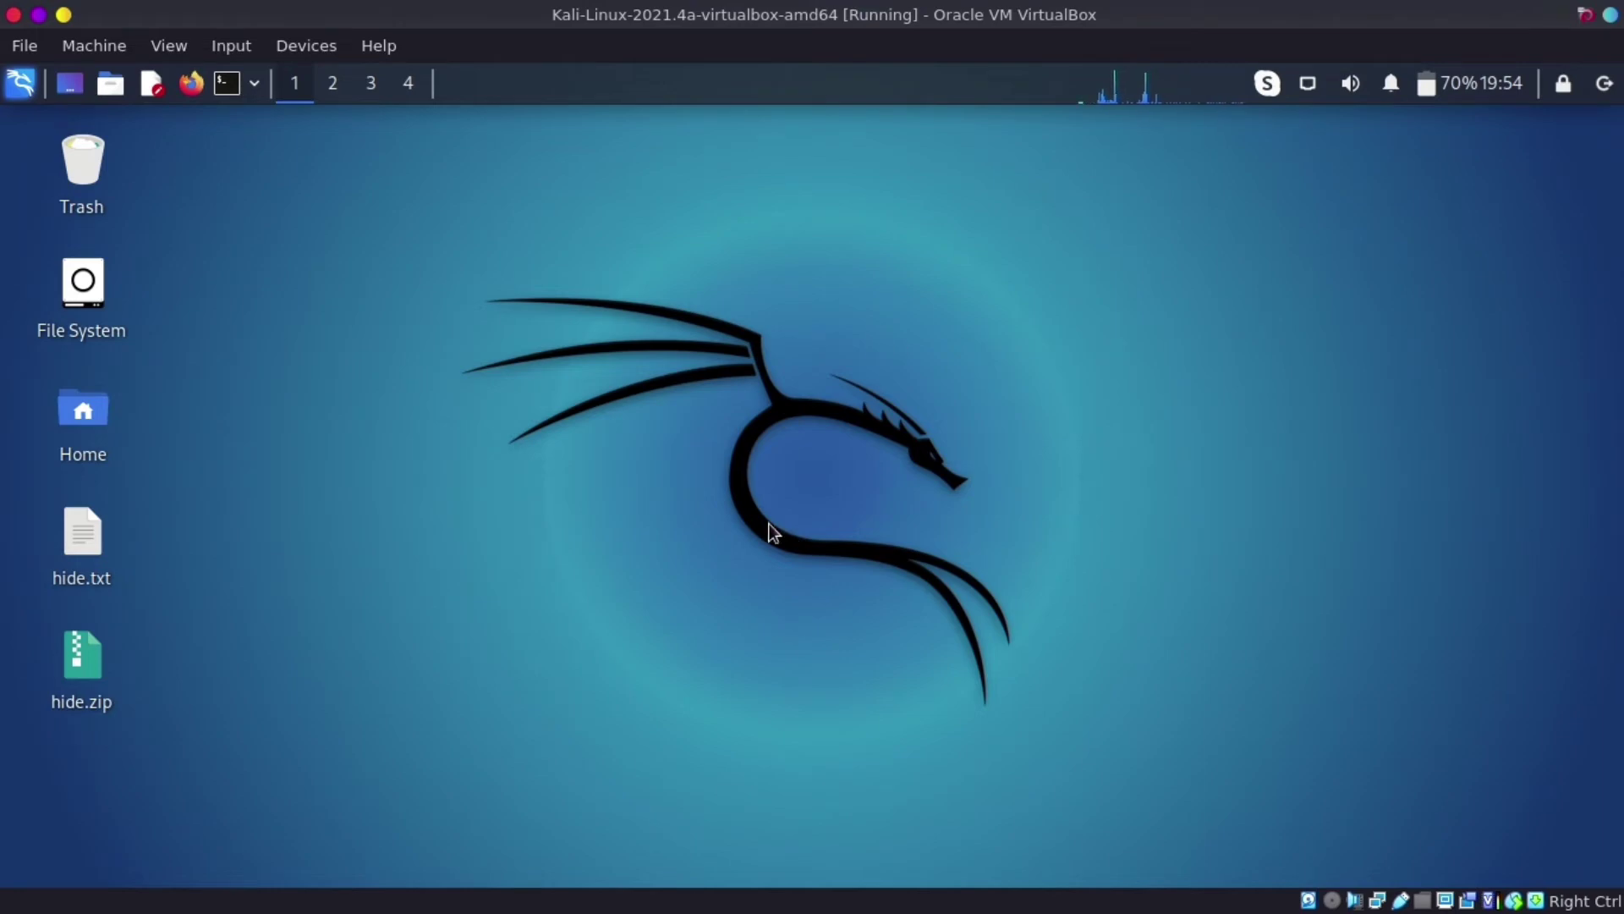
click(437, 897)
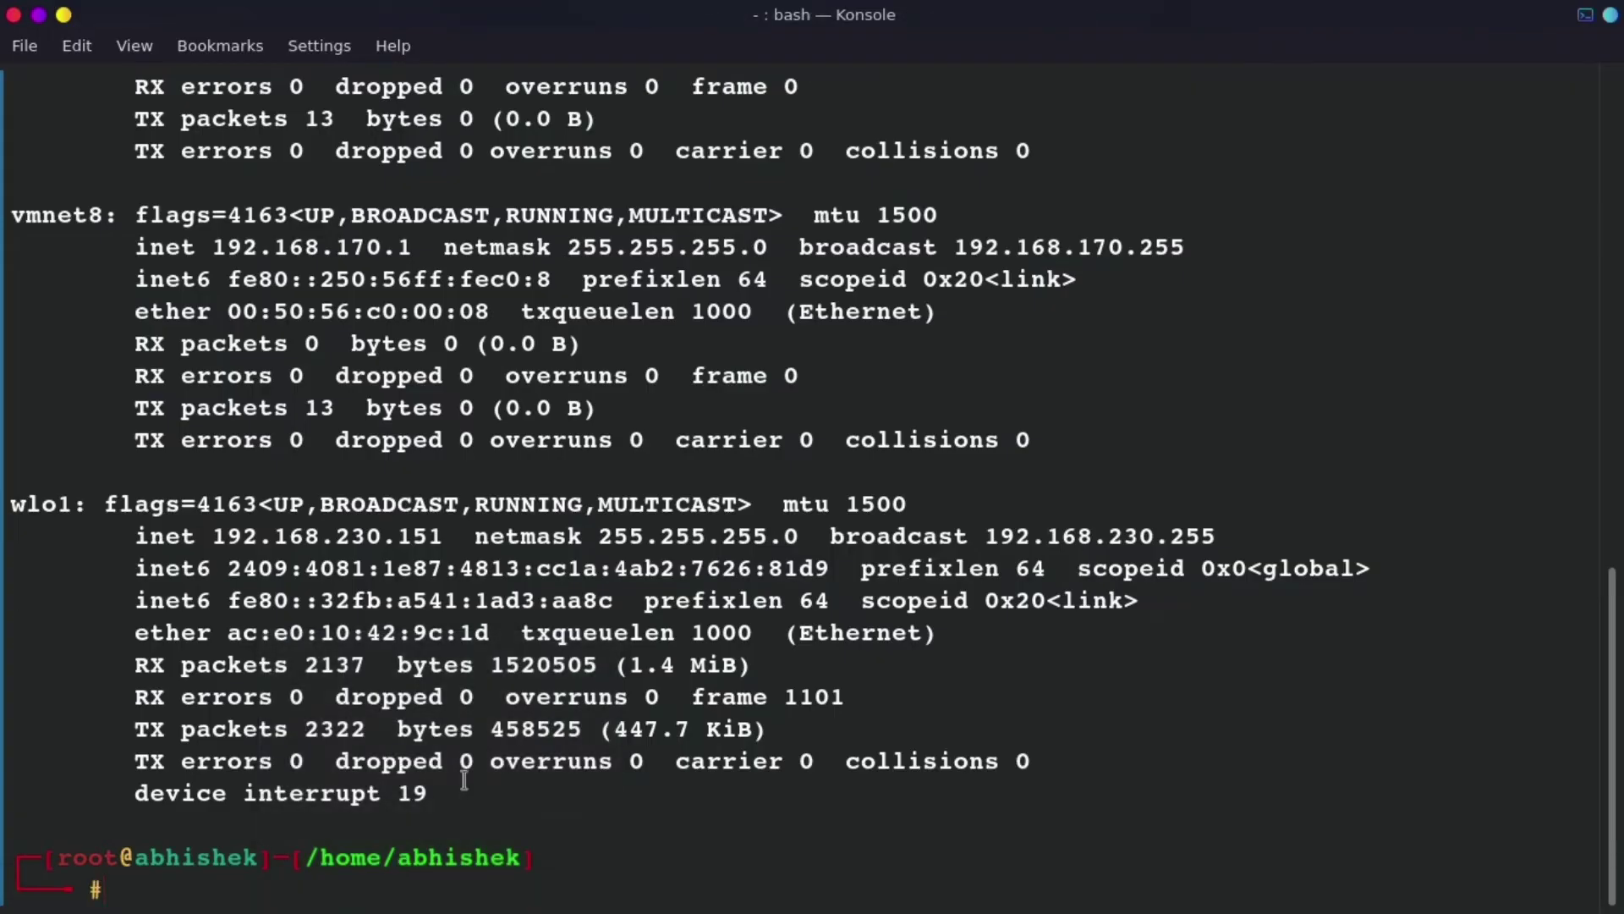
- Run ifconfig, copy the wlo1 address 192.168.230.151, and clear the terminal
text(ifconfig)
key(Return)
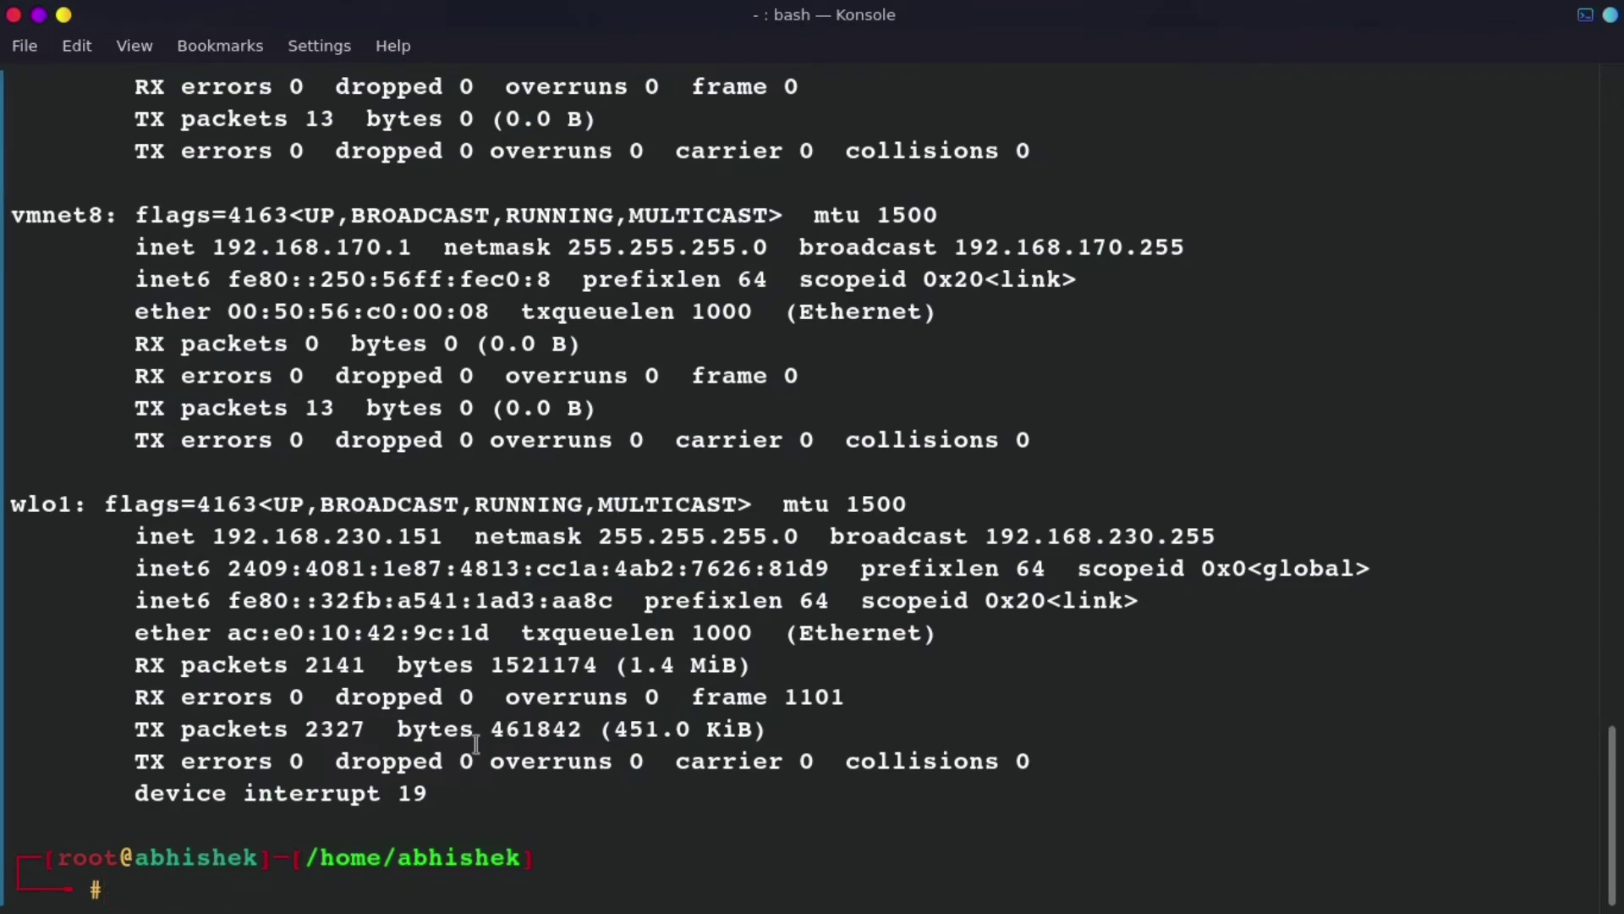
double_click(382, 538)
key(ctrl+c)
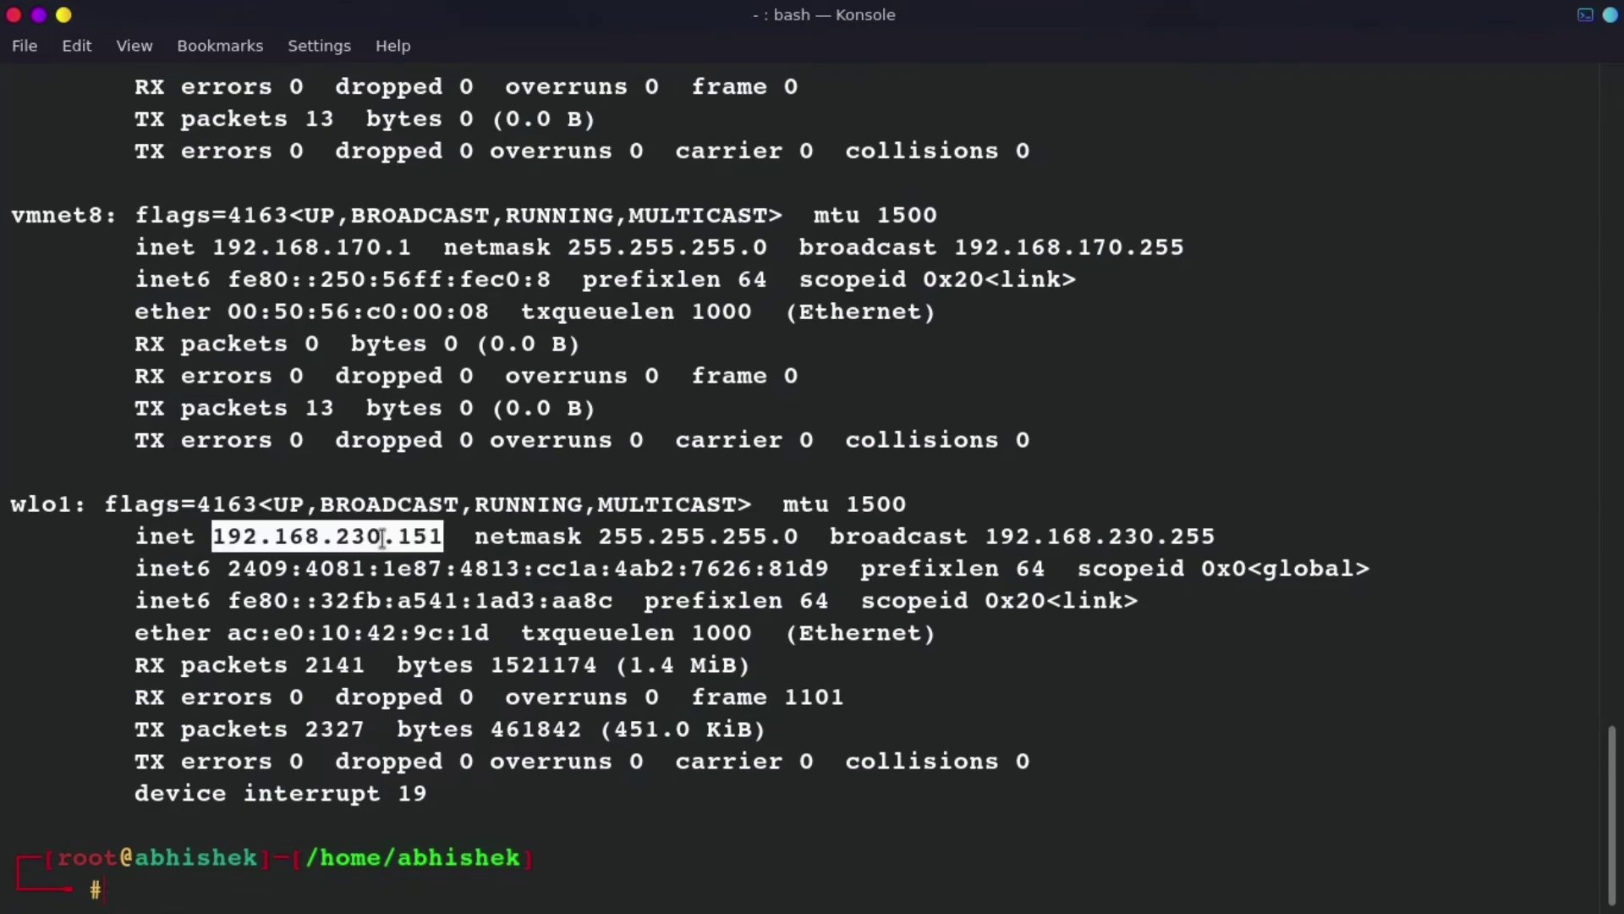
text(clear)
key(Return)
- Scan 192.168.230.0/24 with nmap, copy 192.168.230.223 (ftp and ssh open), and clear
text(nmap)
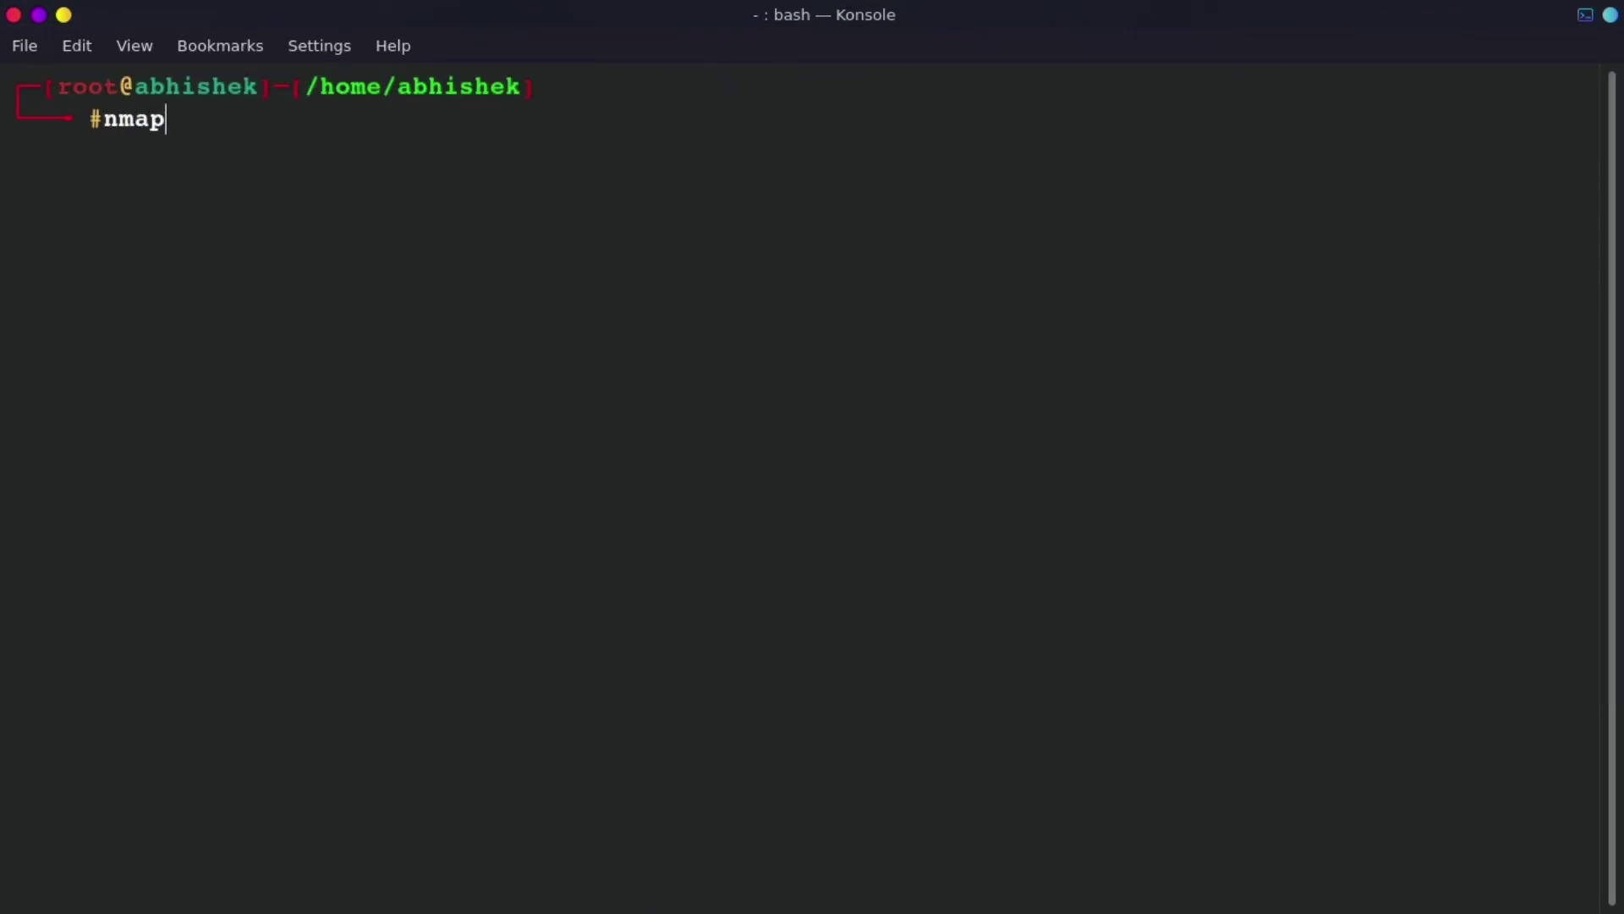
key(ctrl+shift+v)
key(BackSpace)
key(BackSpace)
key(BackSpace)
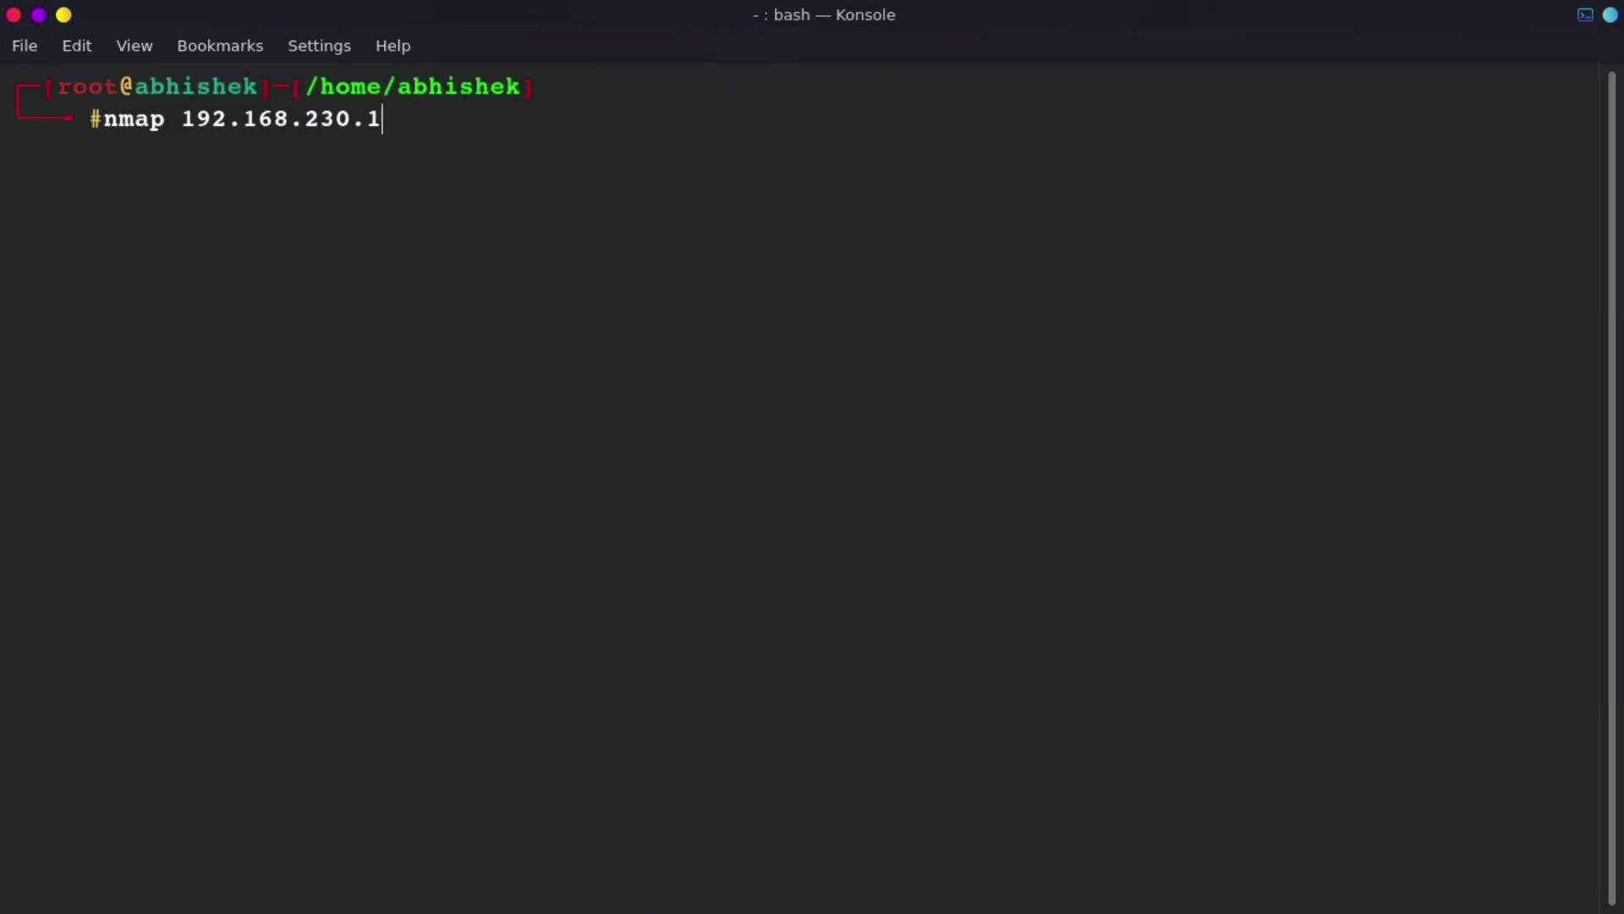
text(0/24)
key(Return)
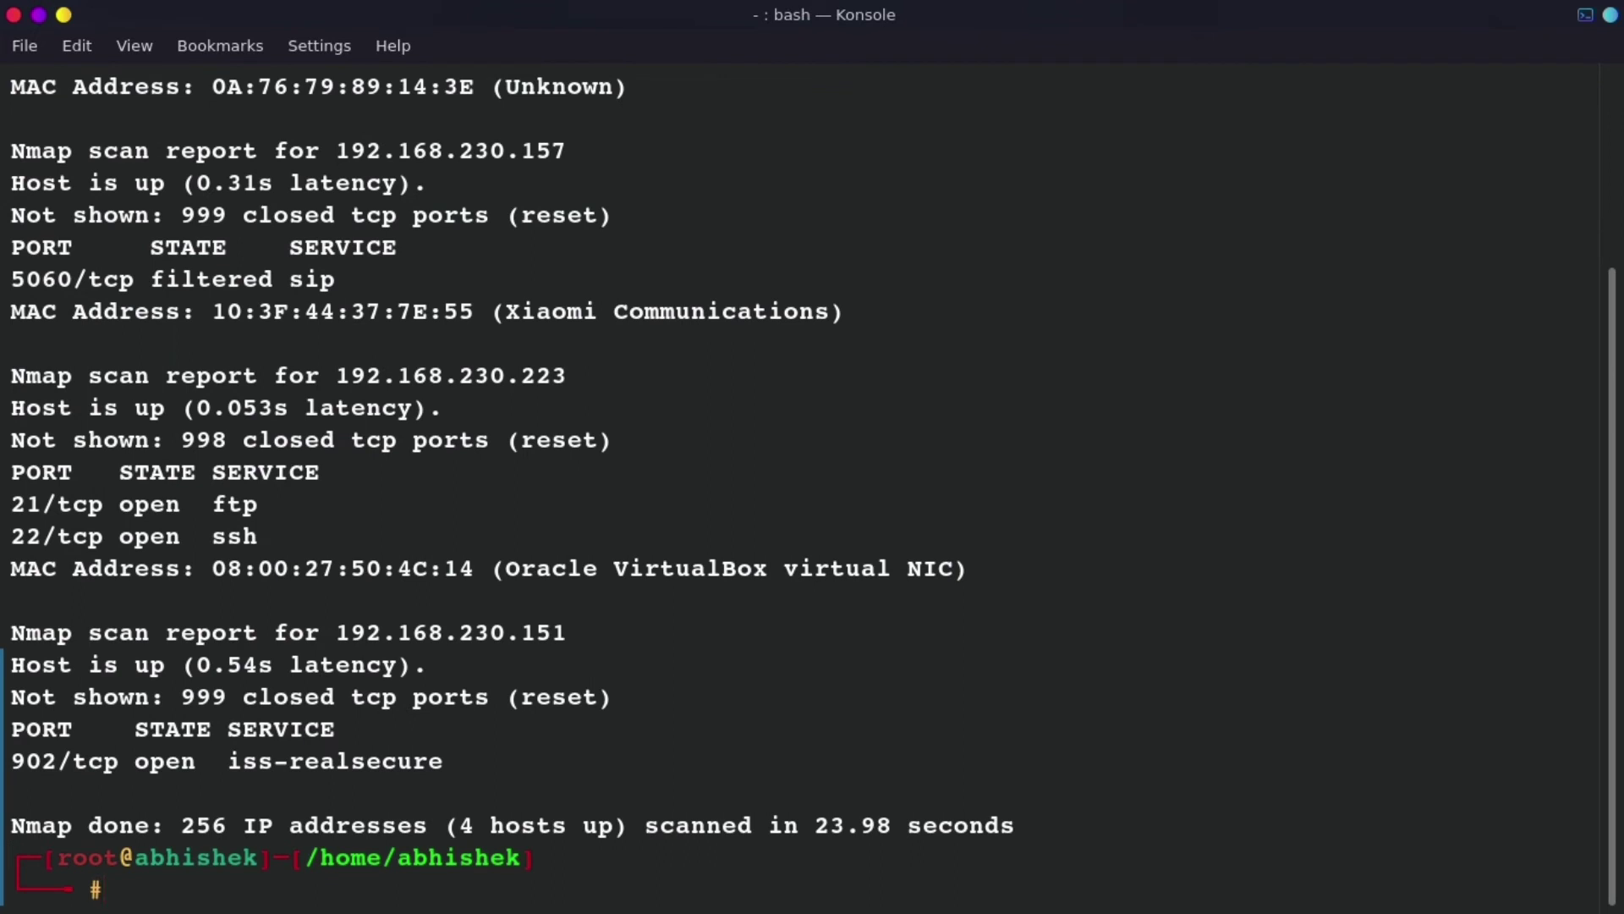
double_click(476, 378)
drag(260, 533, 3, 508)
double_click(493, 377)
key(ctrl+c)
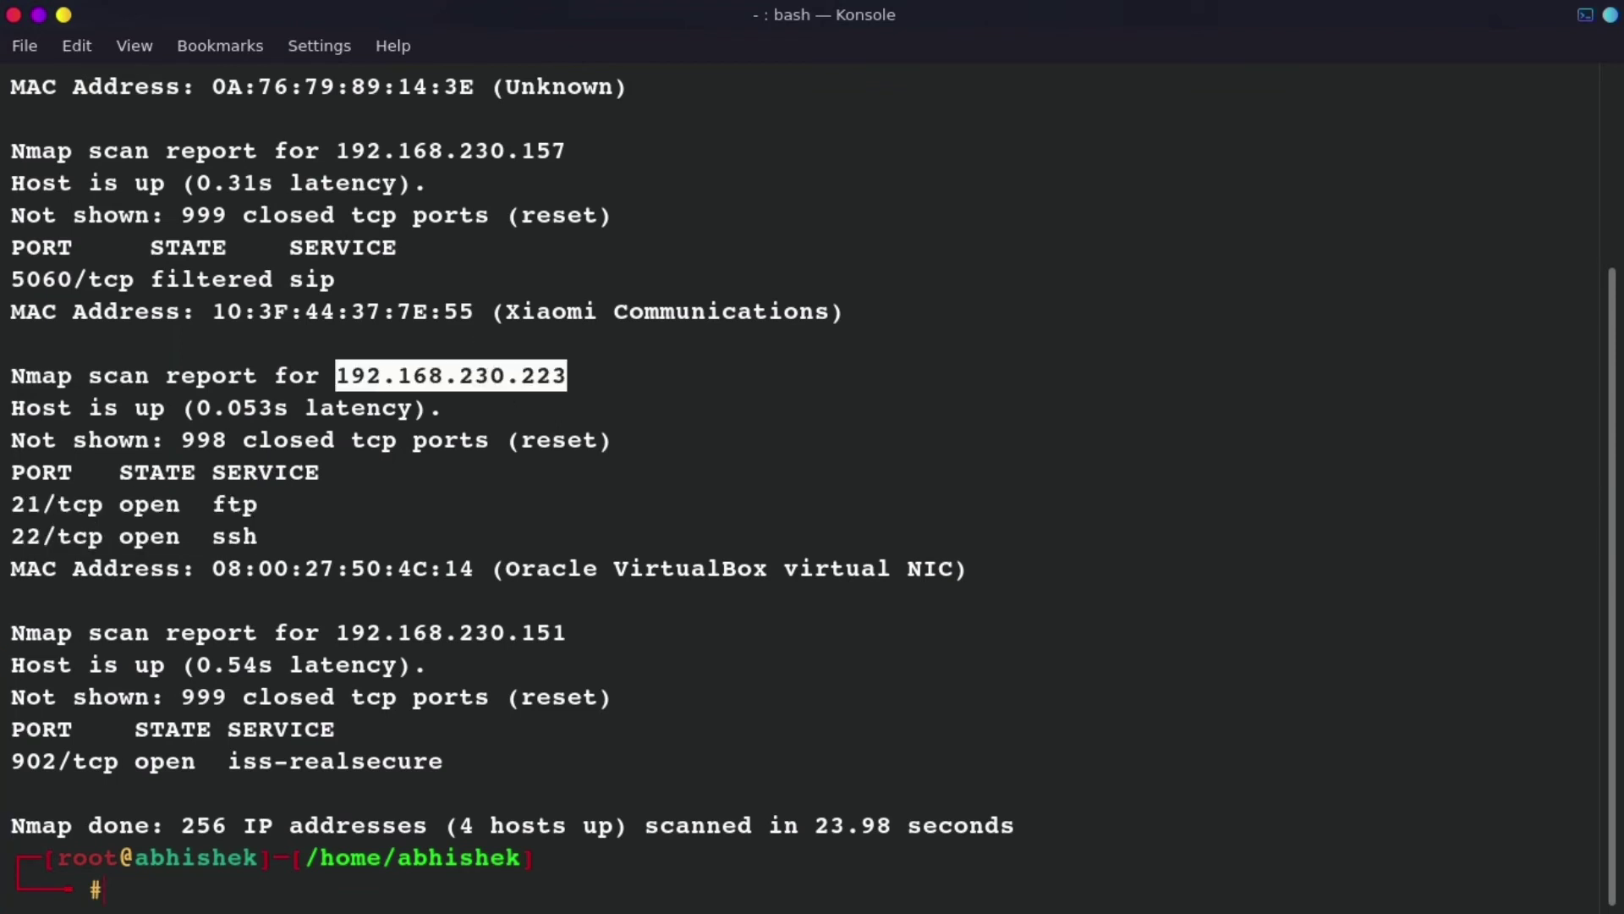
text(clear)
key(Return)
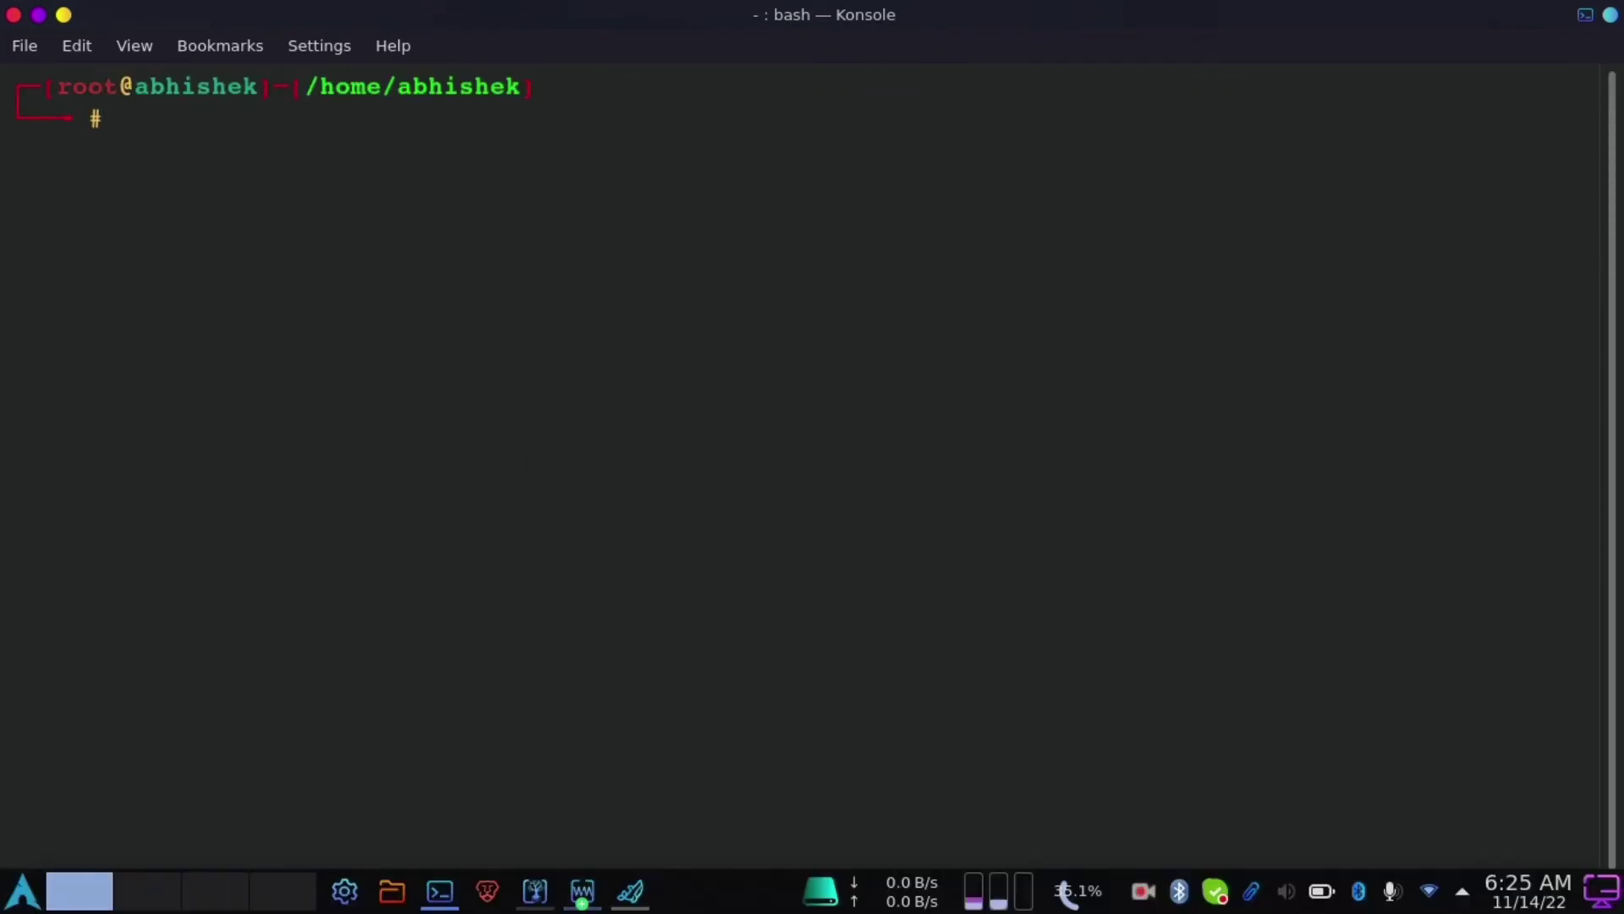
- Apply the 'ssh' display filter to the live Wireshark capture
click(630, 890)
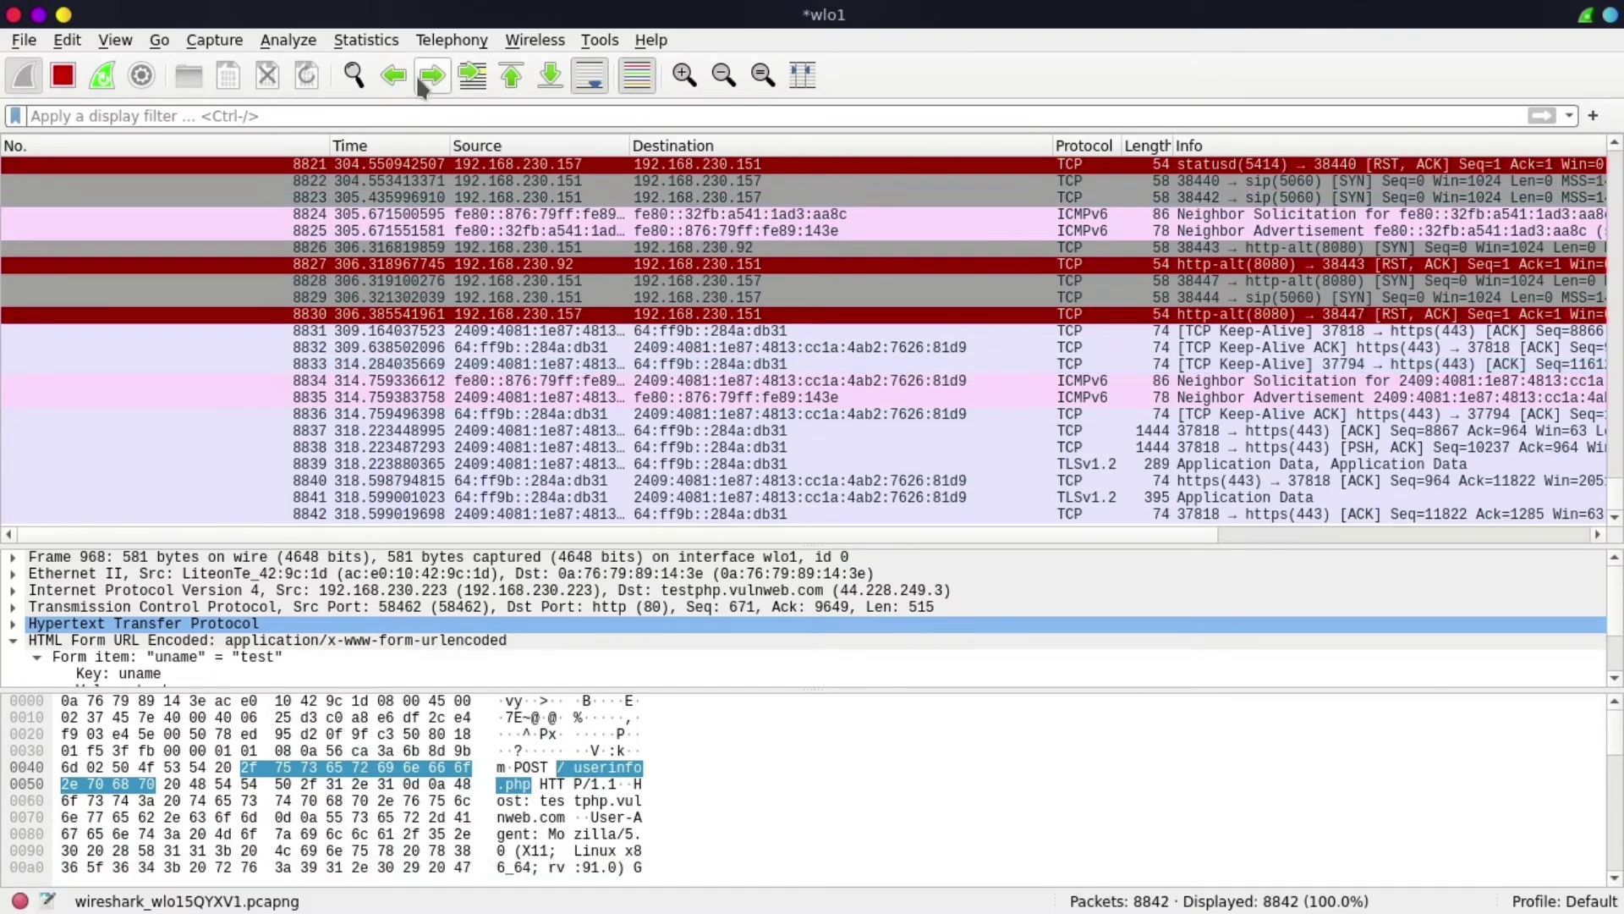
text(ssh)
key(Return)
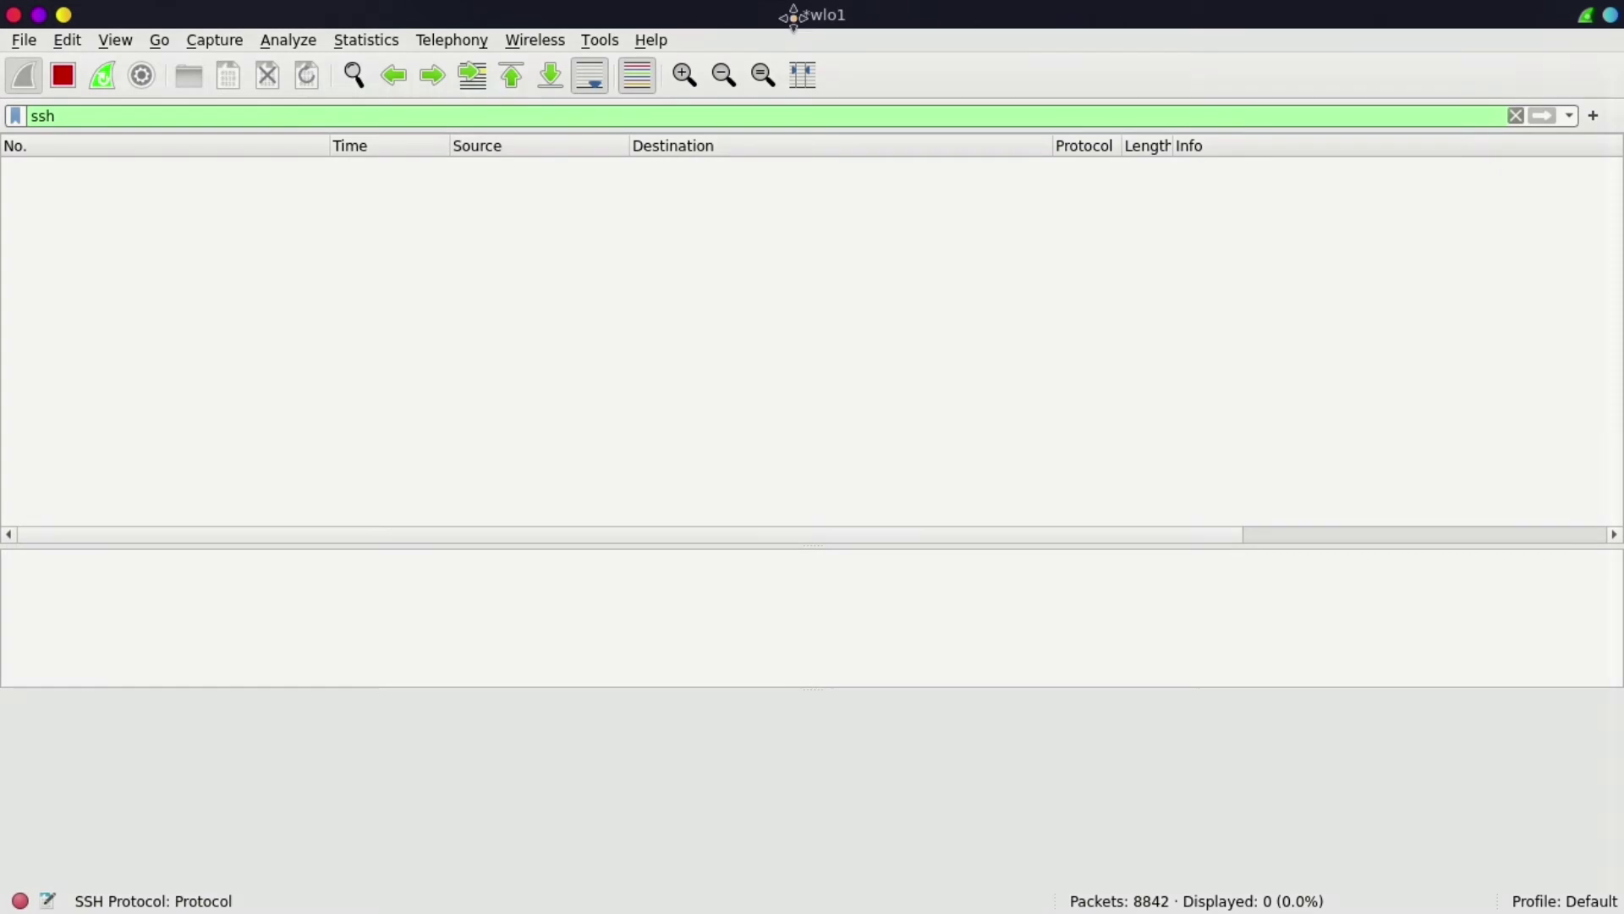
- Shrink Konsole to a small window over the lower middle of the maximized Wireshark
drag(795, 14, 1026, 44)
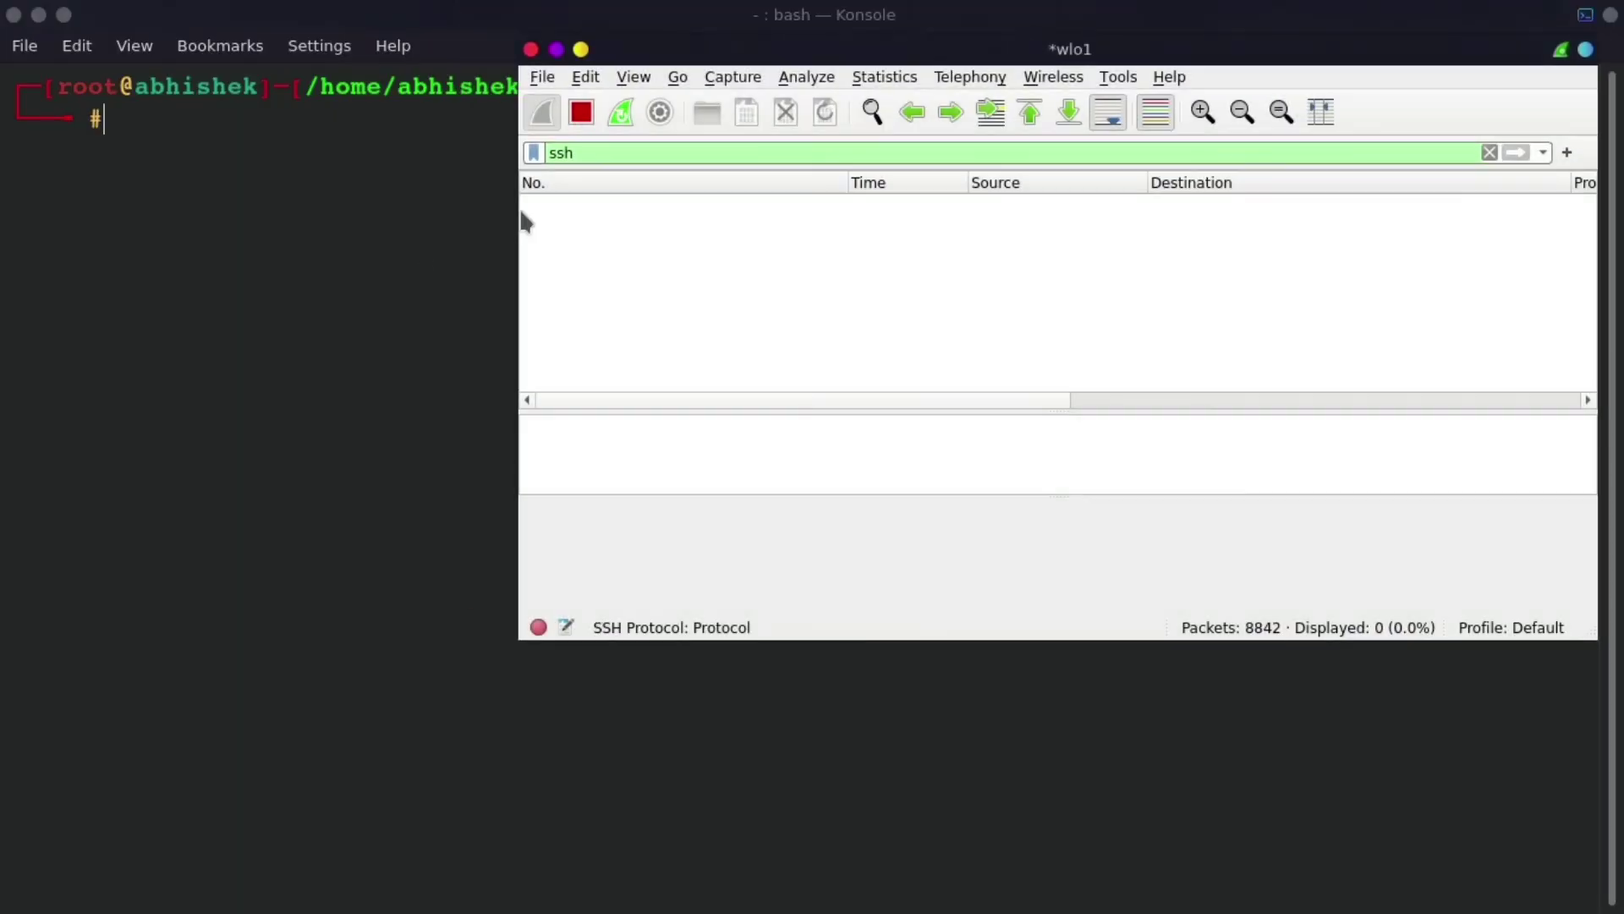
click(38, 14)
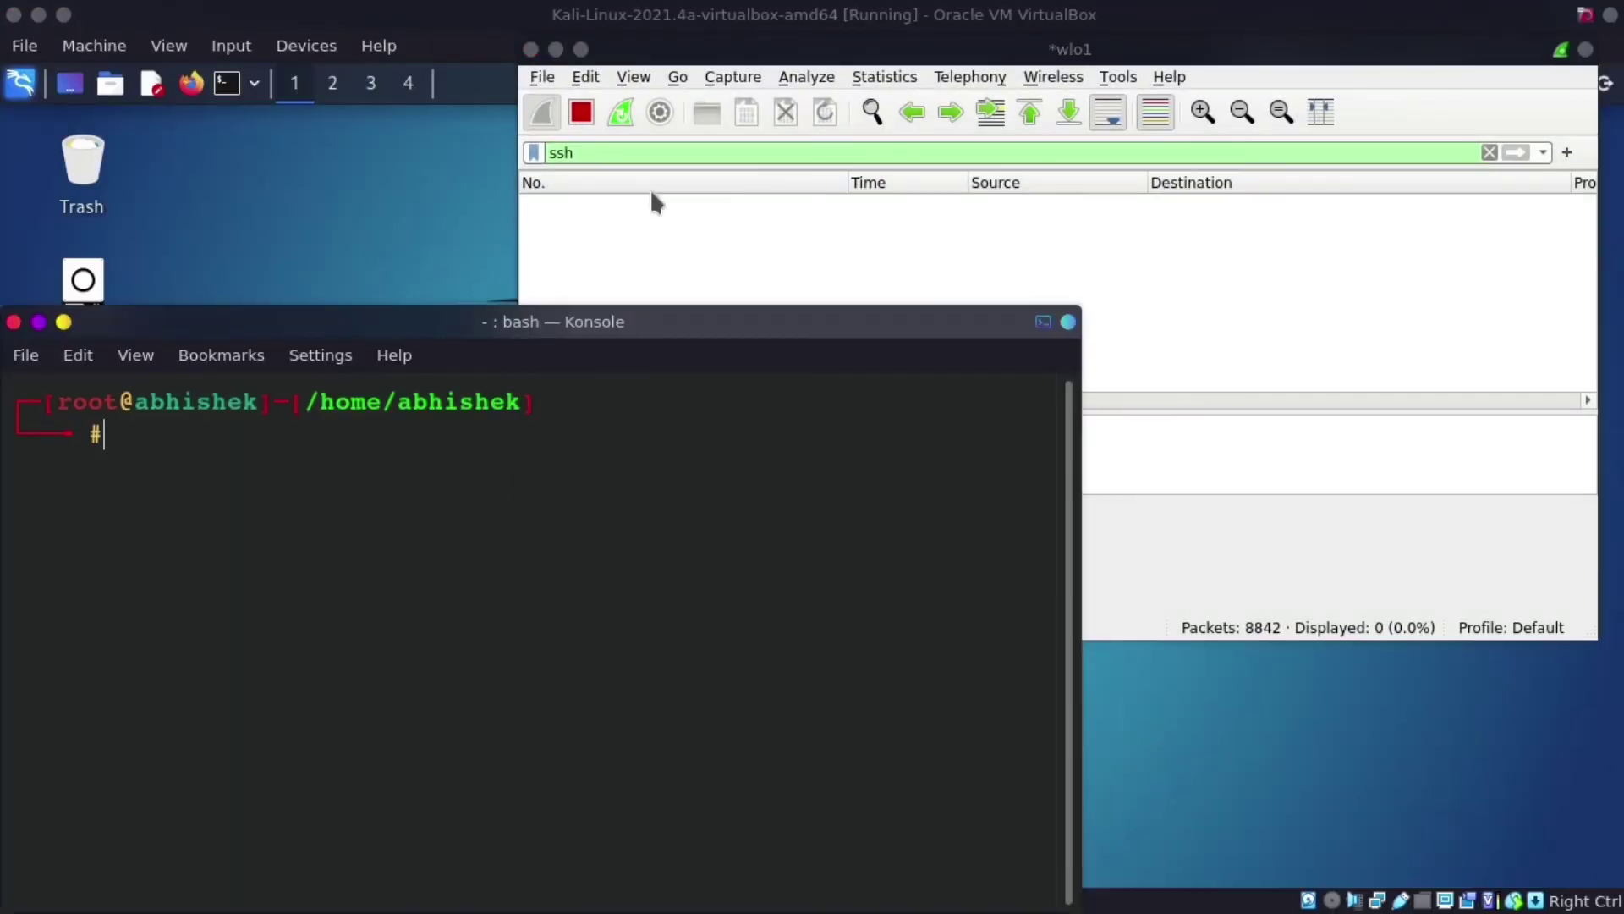
click(556, 49)
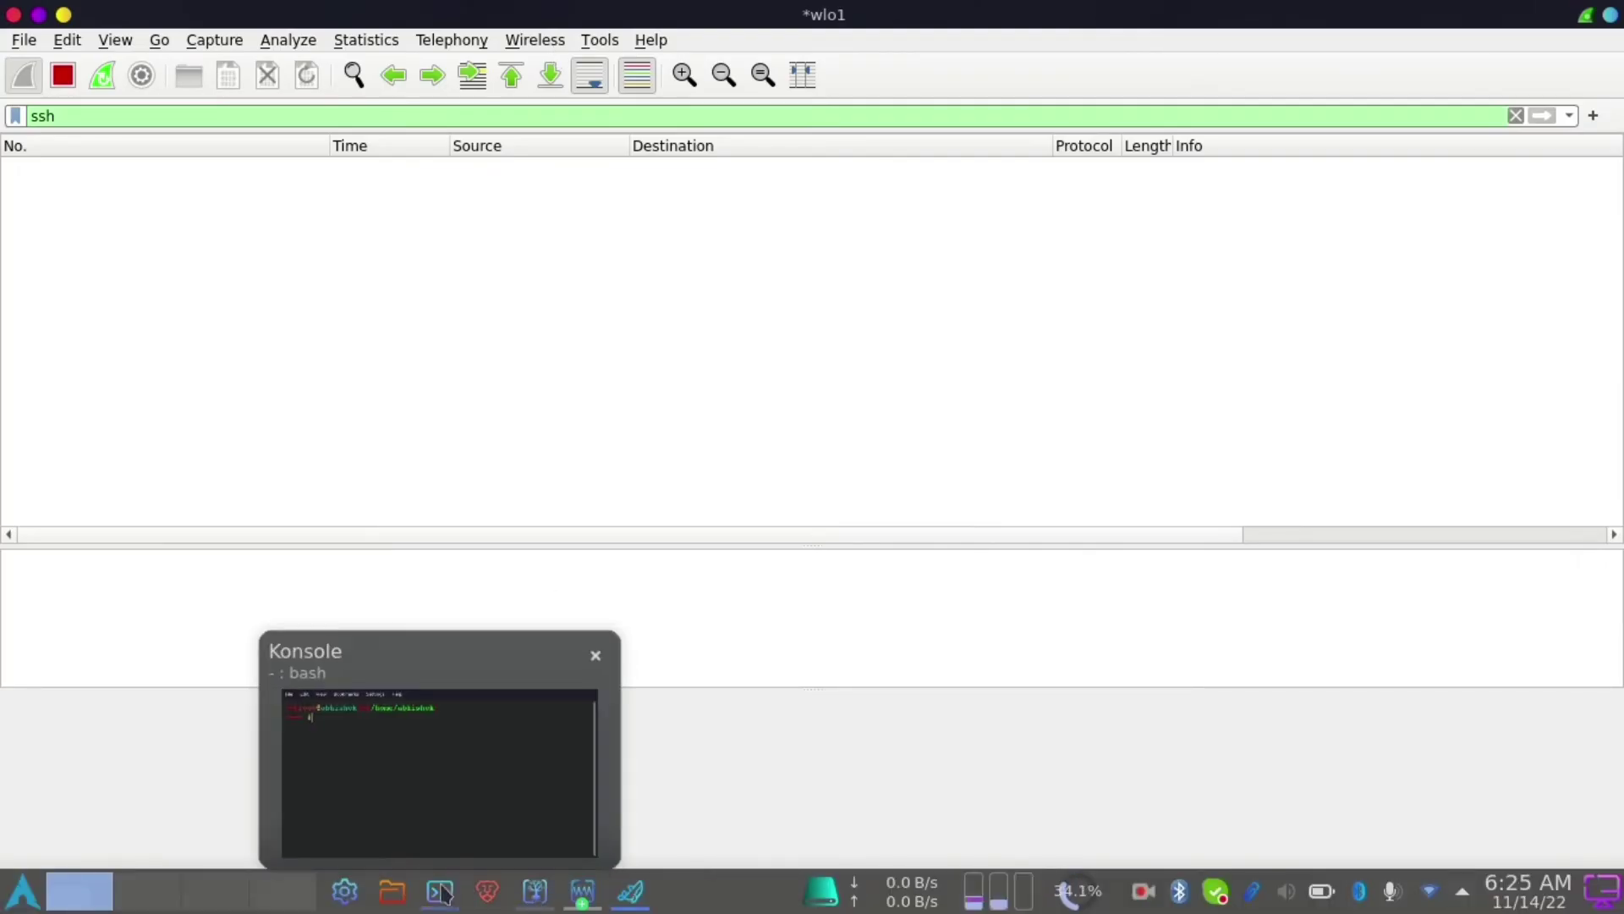
click(442, 891)
drag(663, 322, 914, 598)
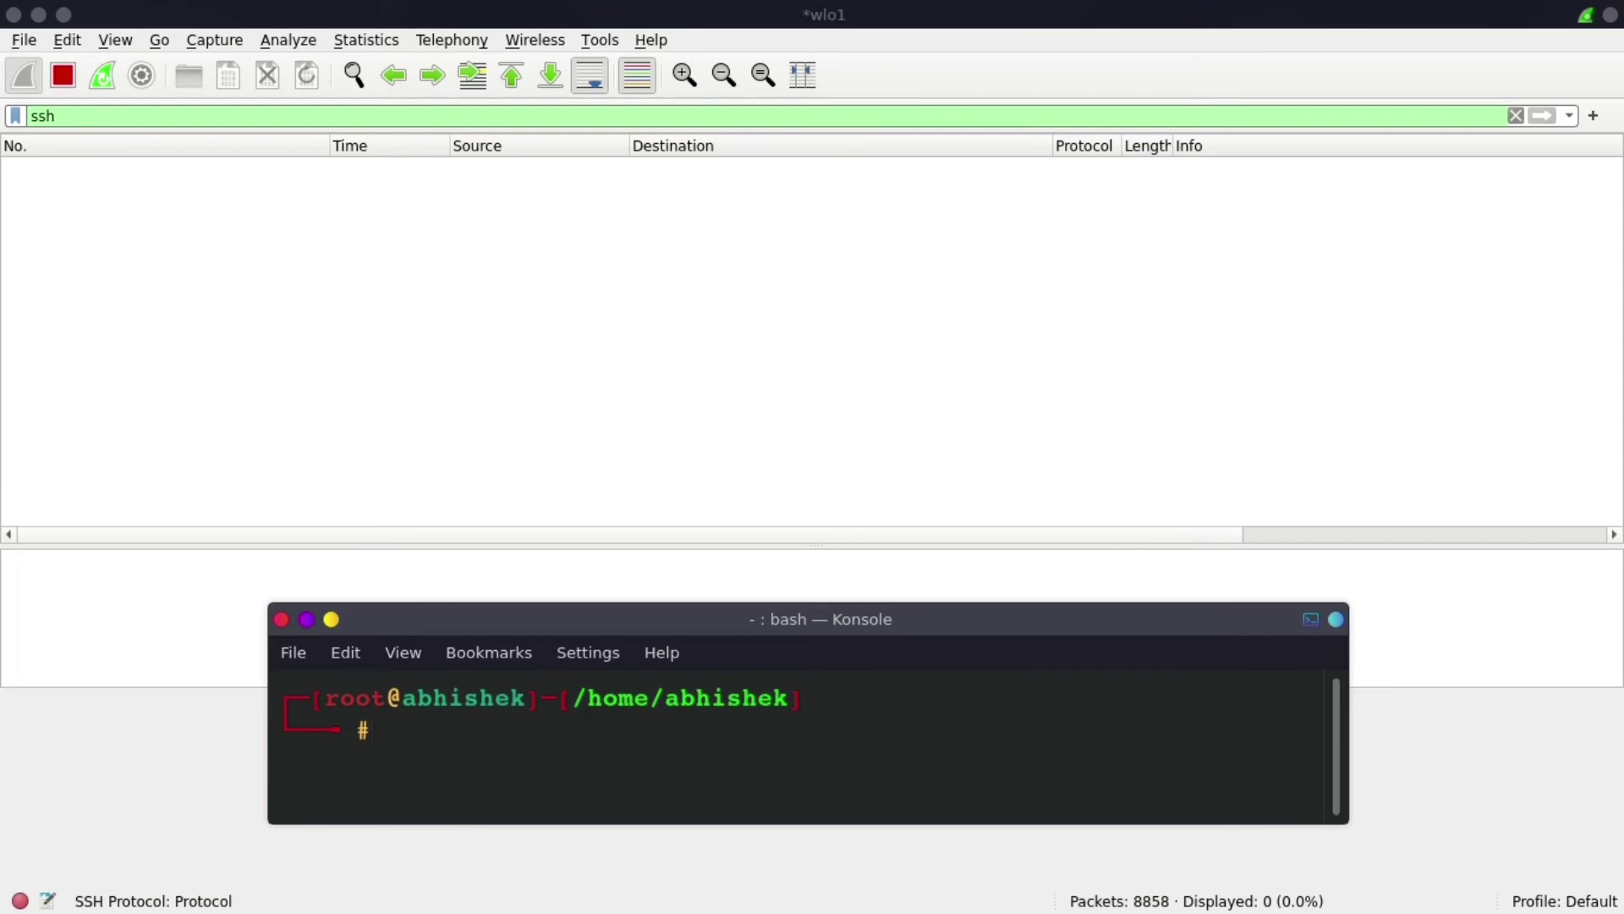
text(ssh kali)
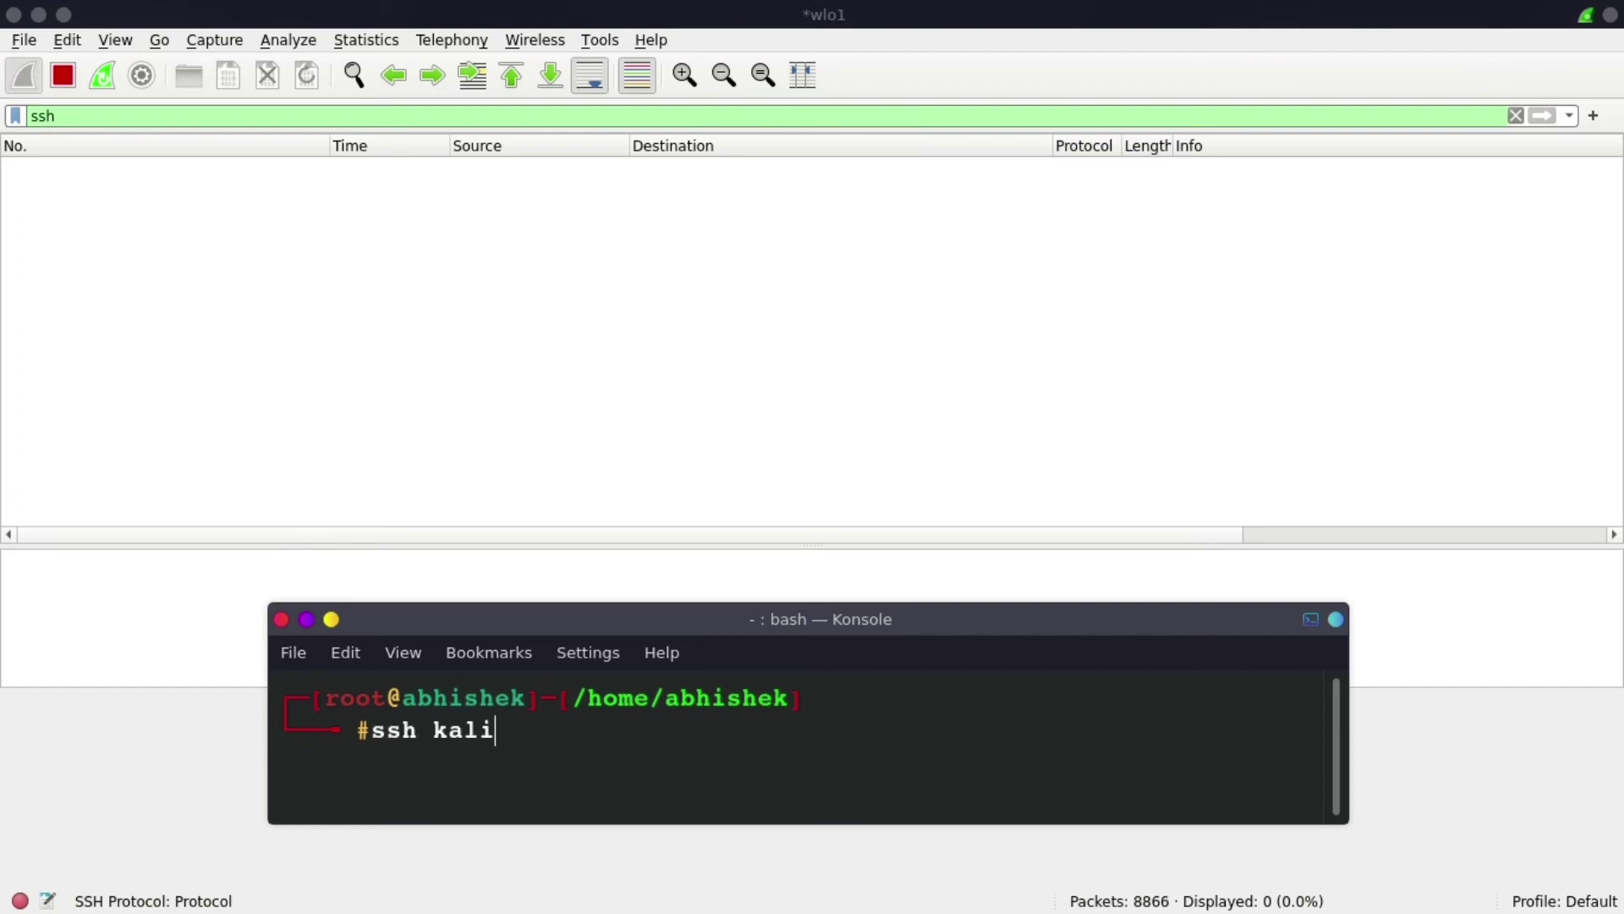
text(@)
key(ctrl+shift+v)
key(Return)
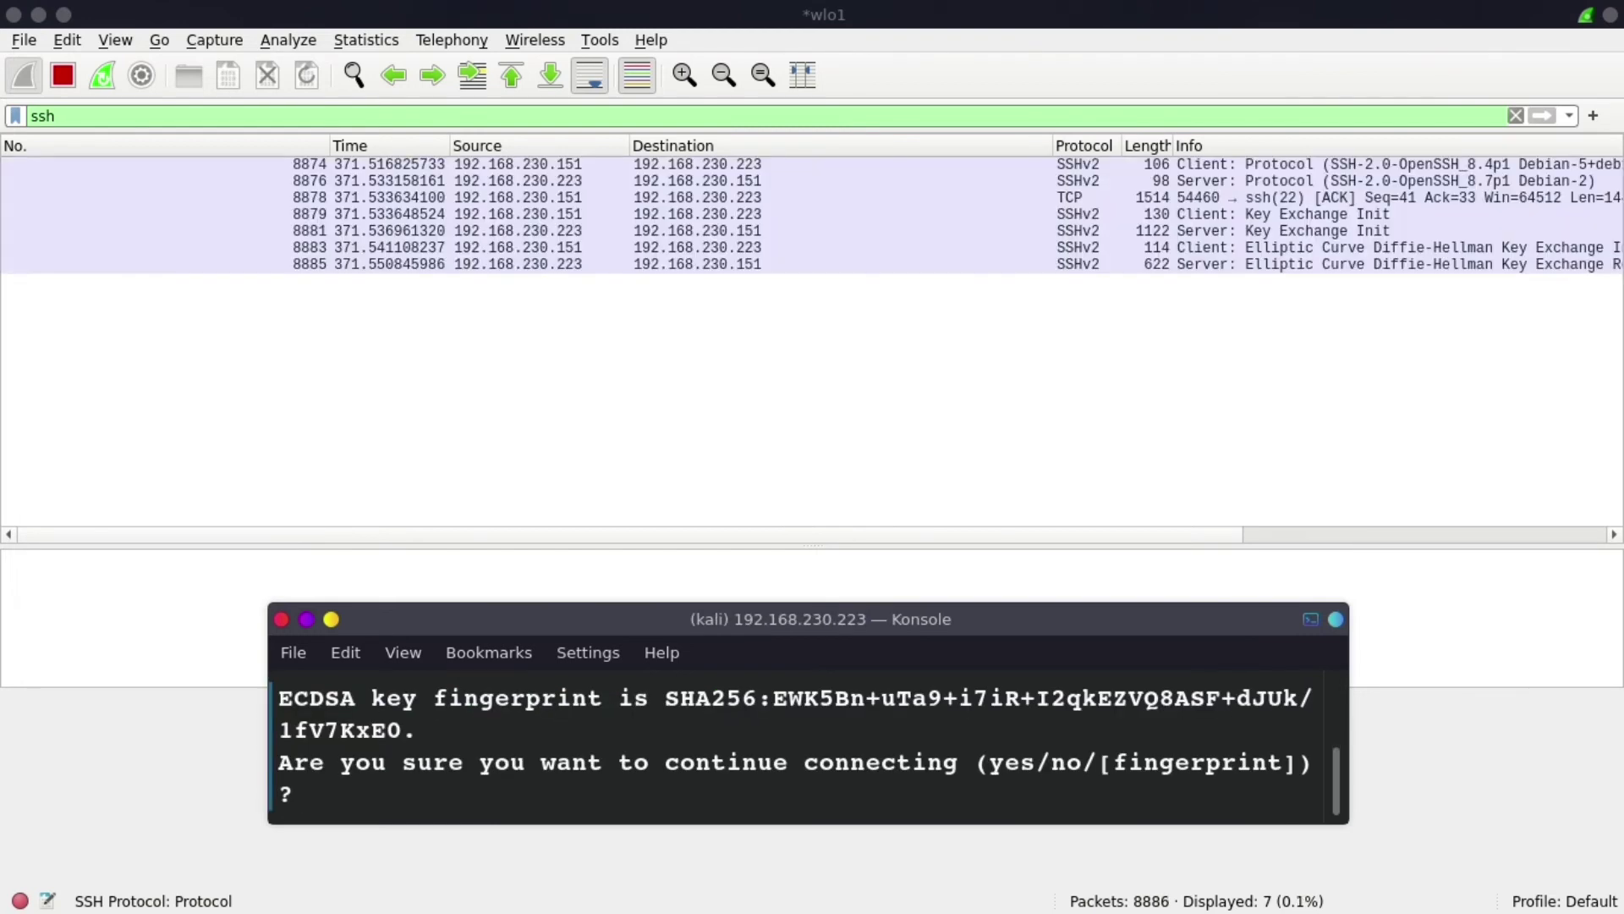
text(yes)
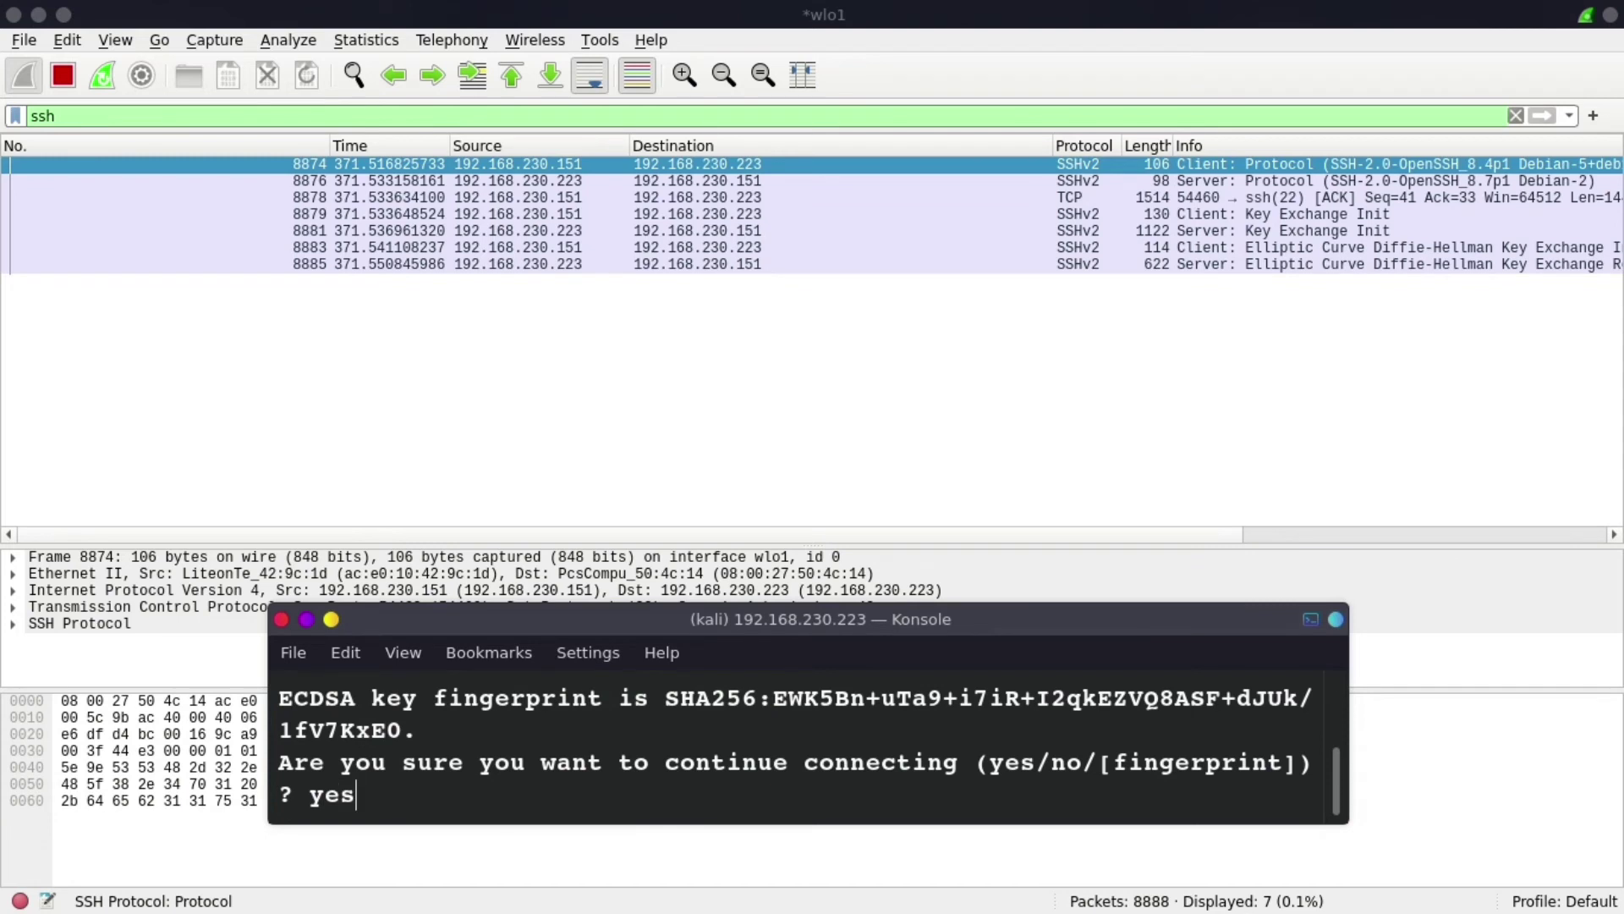
key(Return)
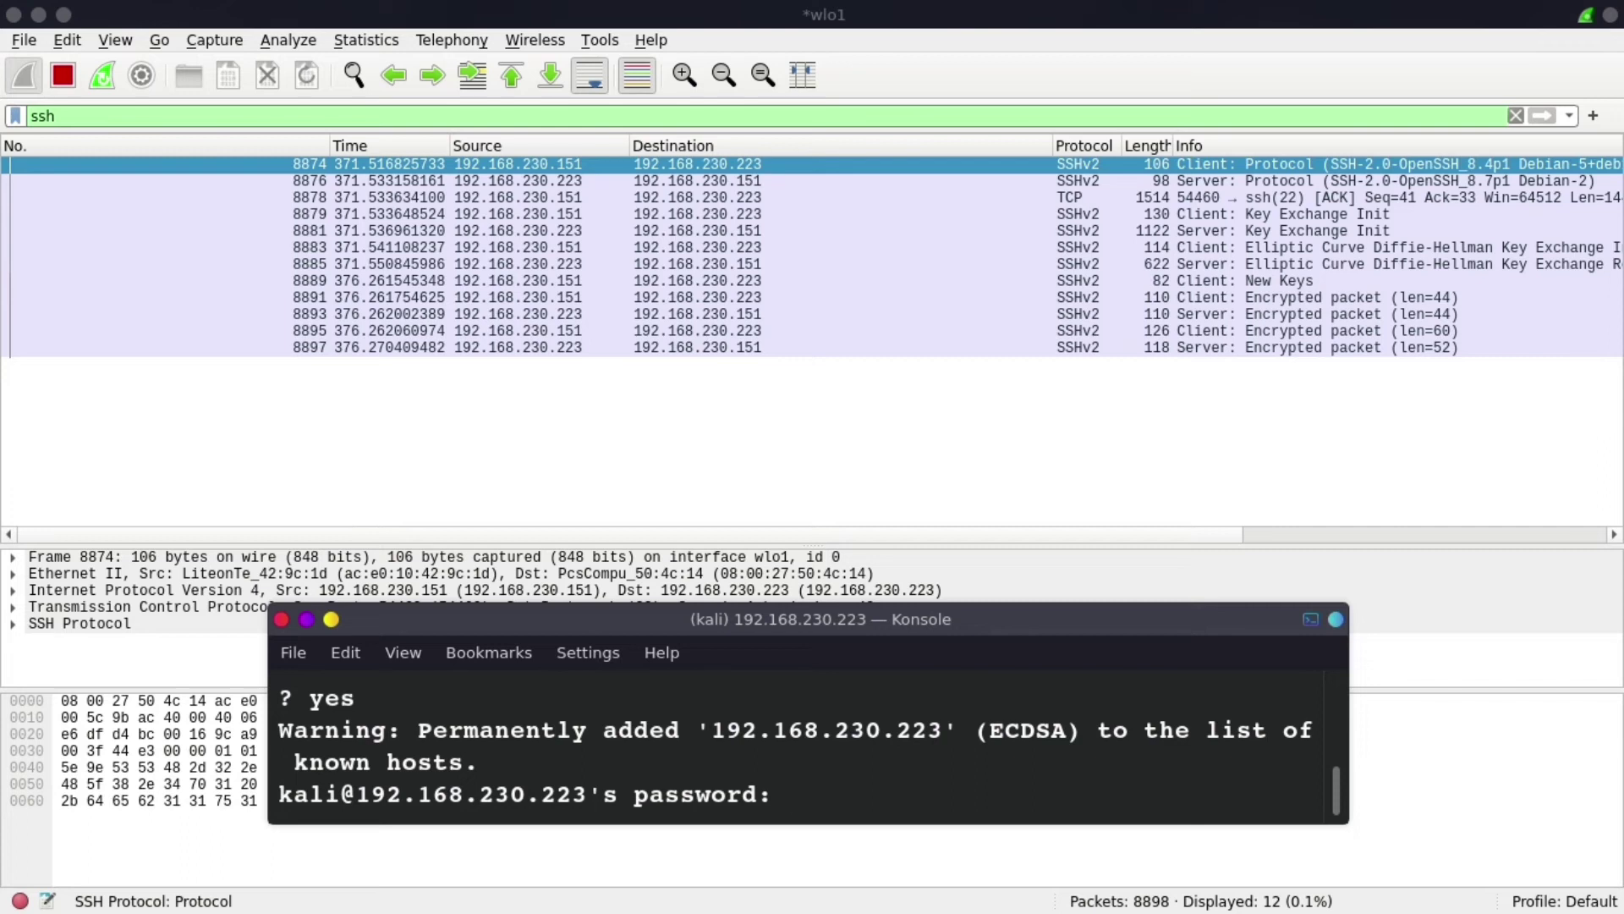
key(Return)
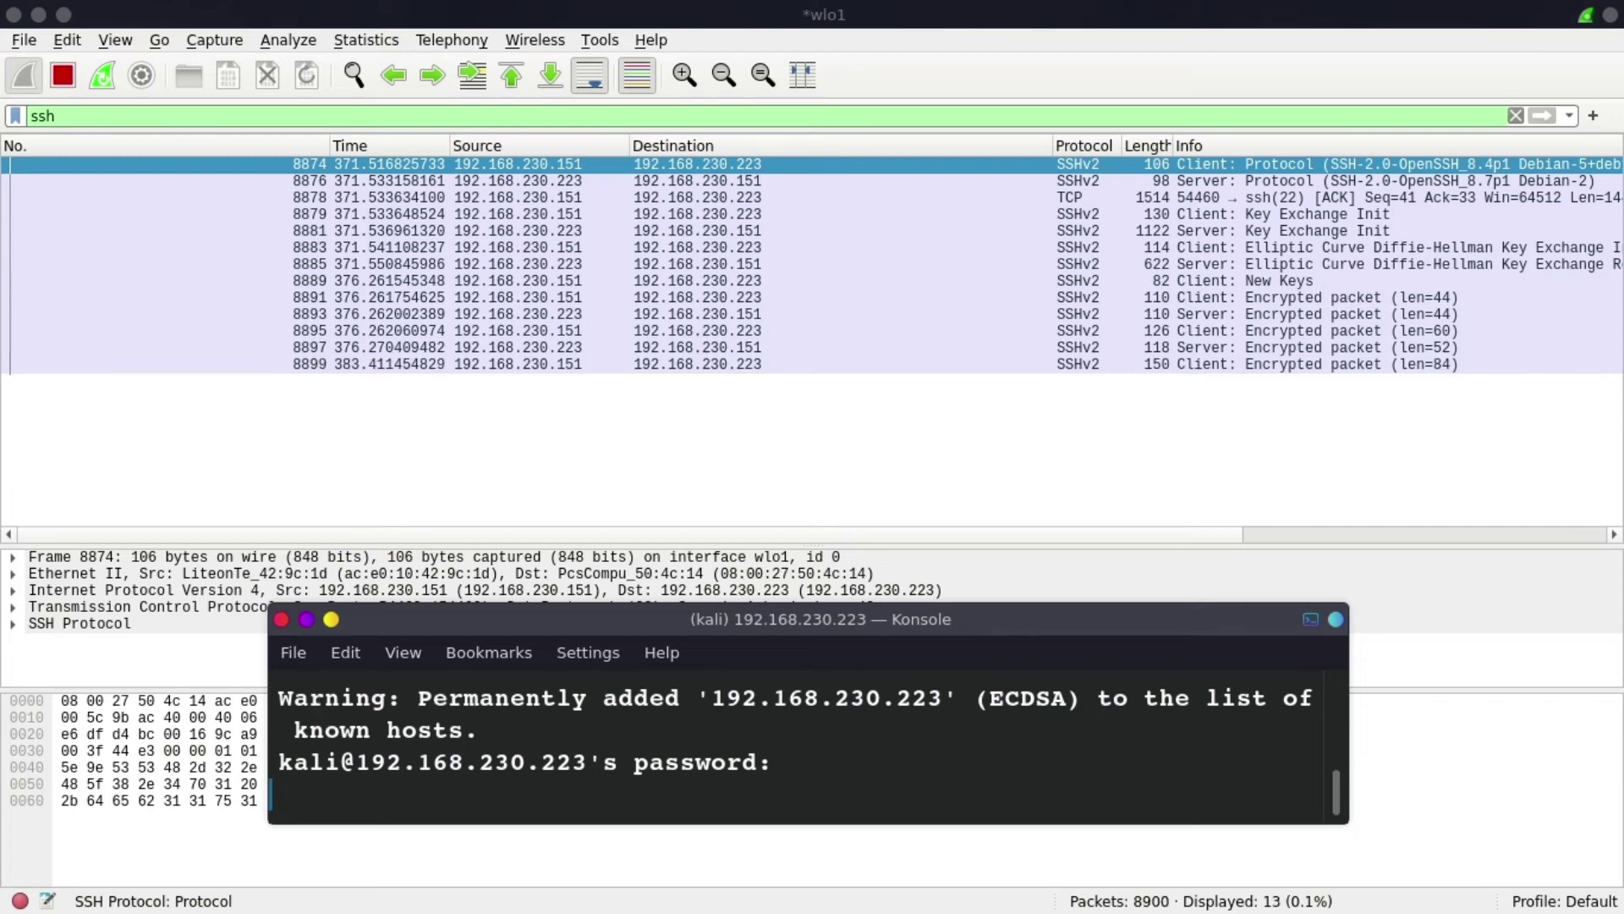
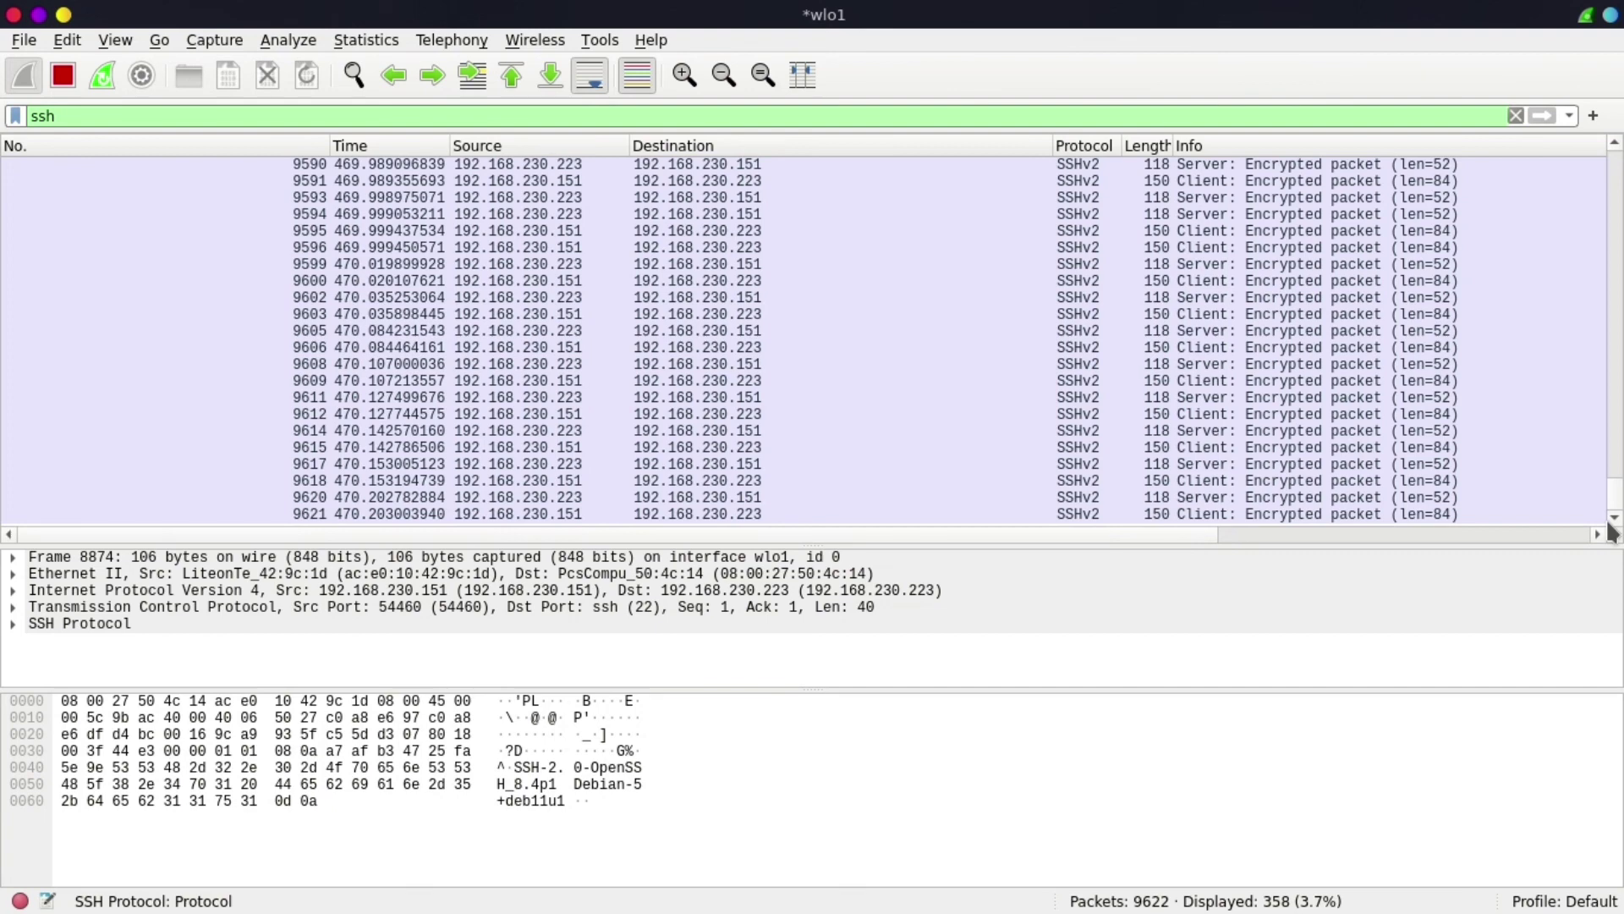
- Bring the Konsole window running hydra against ssh://192.168.230.223:22/ in front of Wireshark
mouse_move(677, 905)
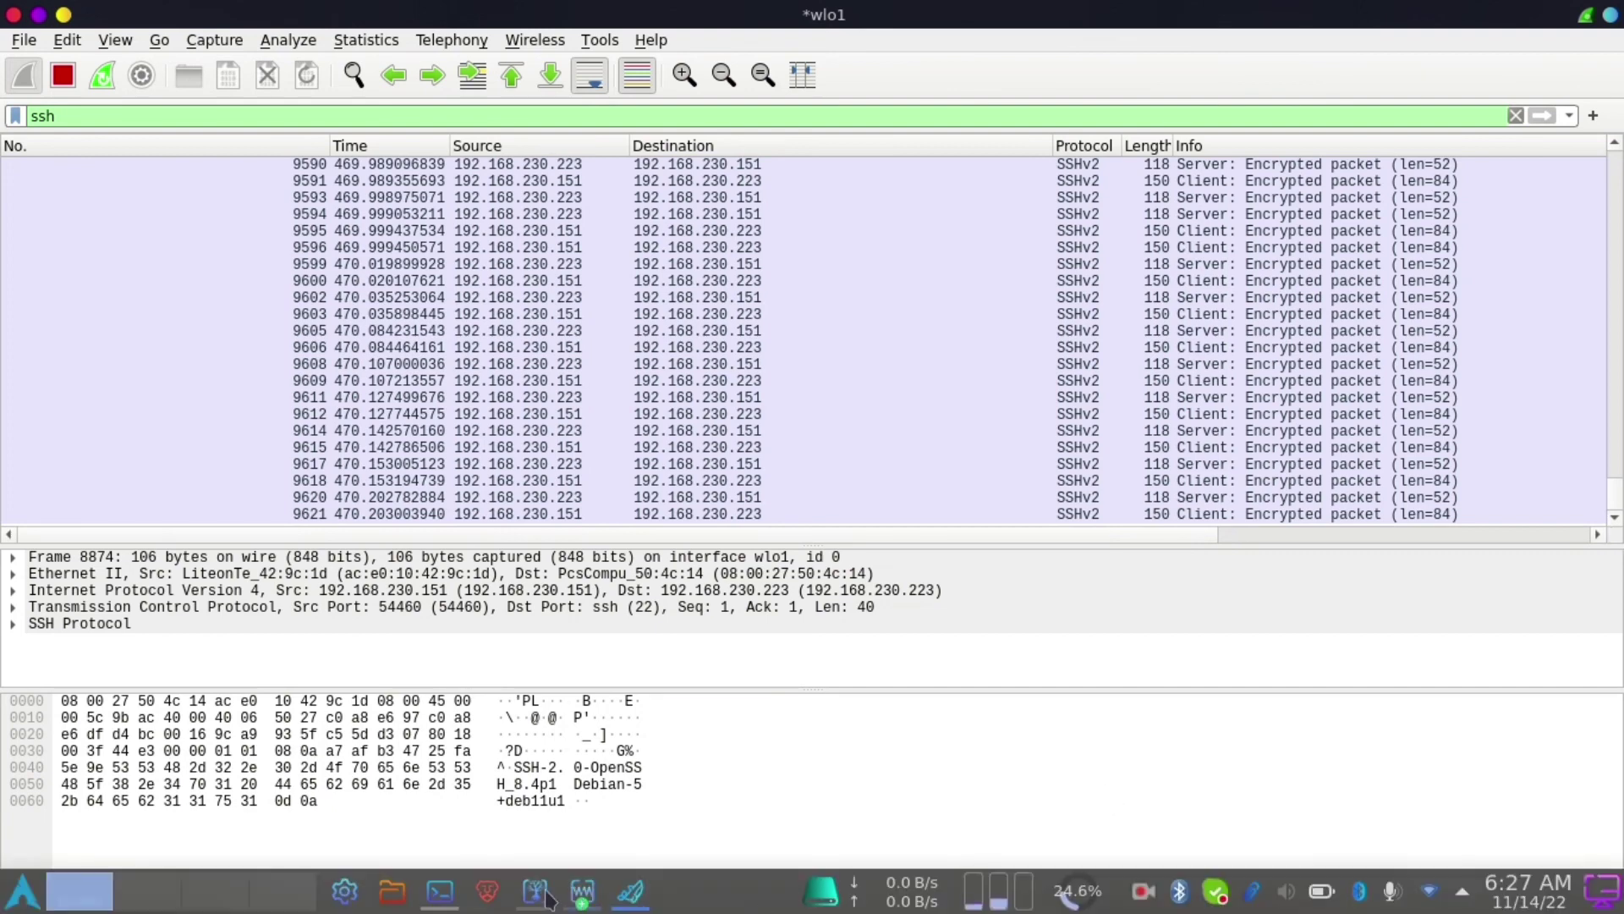
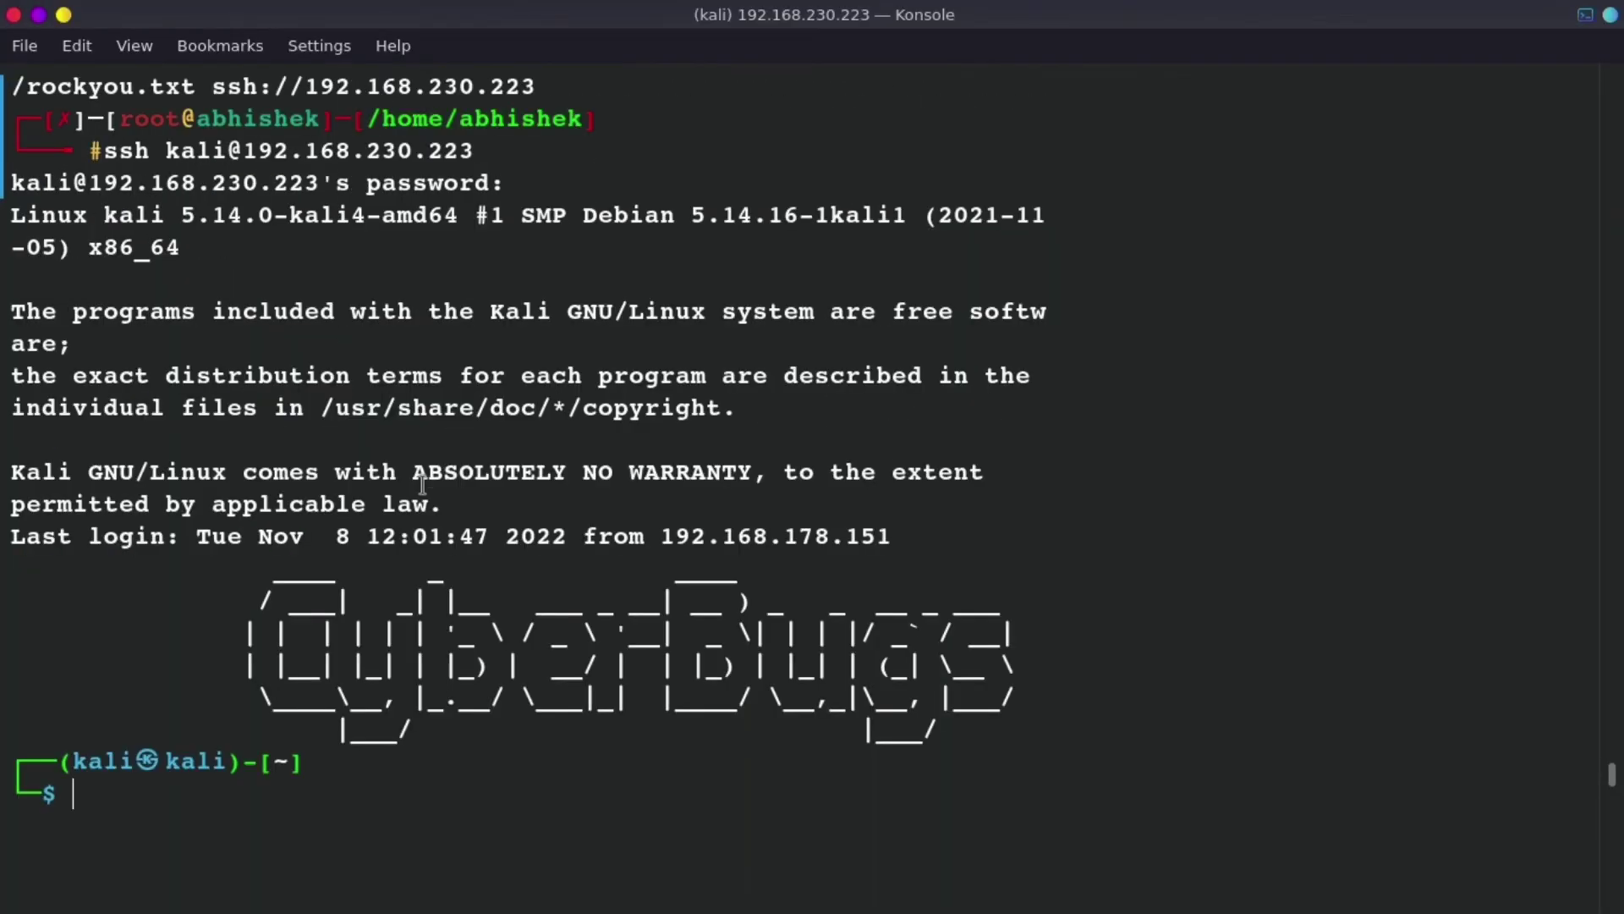
- Switch to the Wireshark window to view the ssh-filtered SSHv2 key exchange and encrypted packets
scroll(422, 485, down, 2)
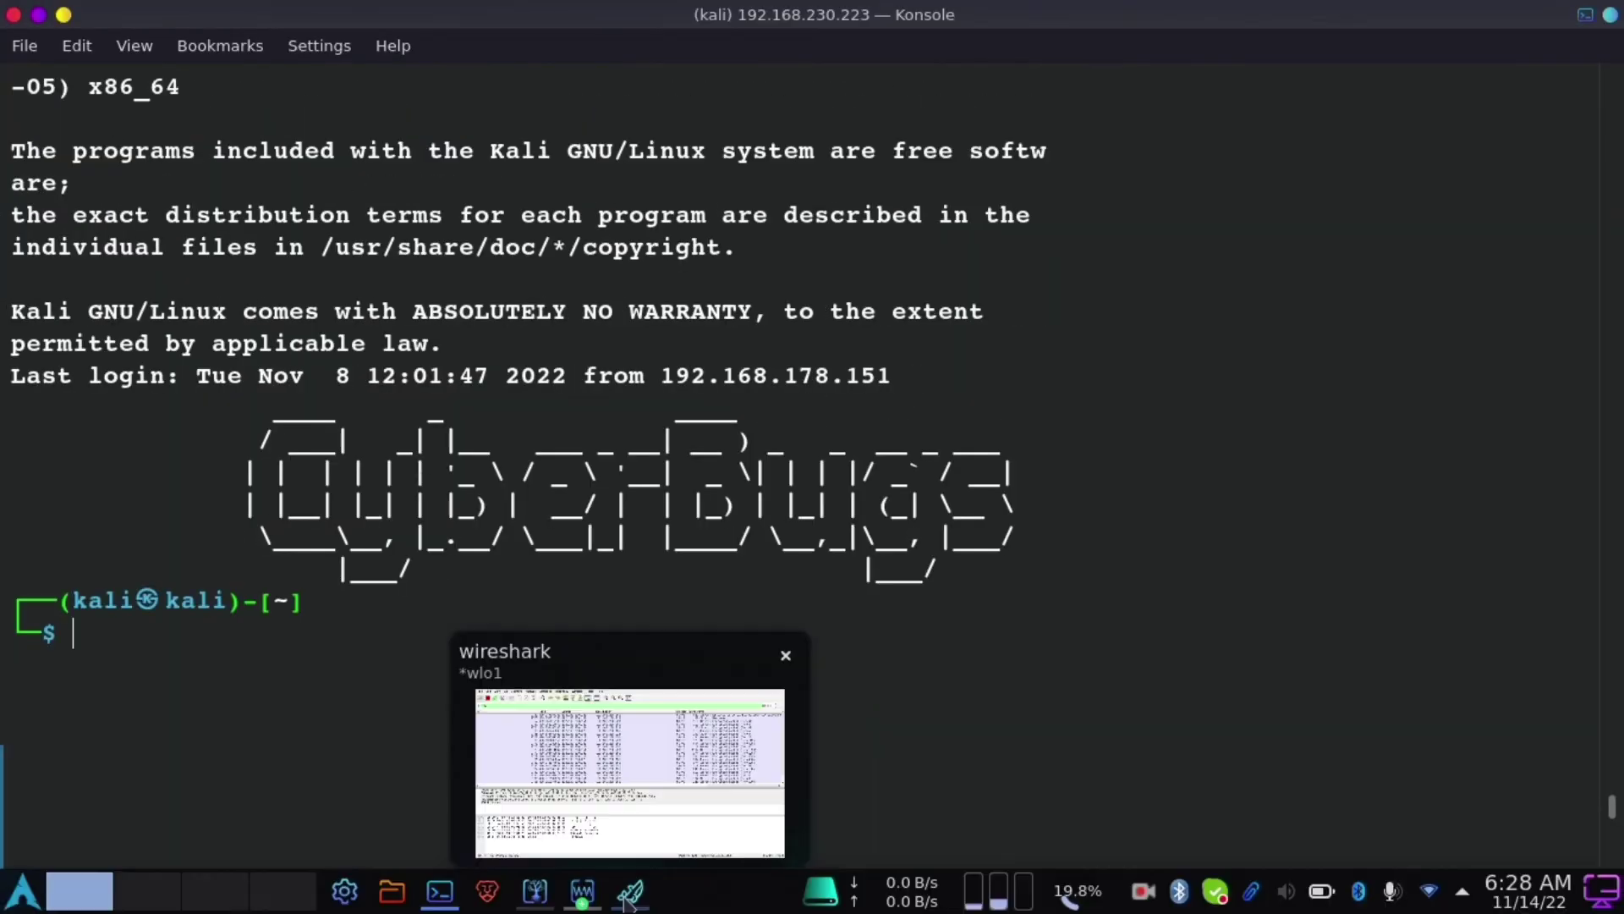
click(629, 897)
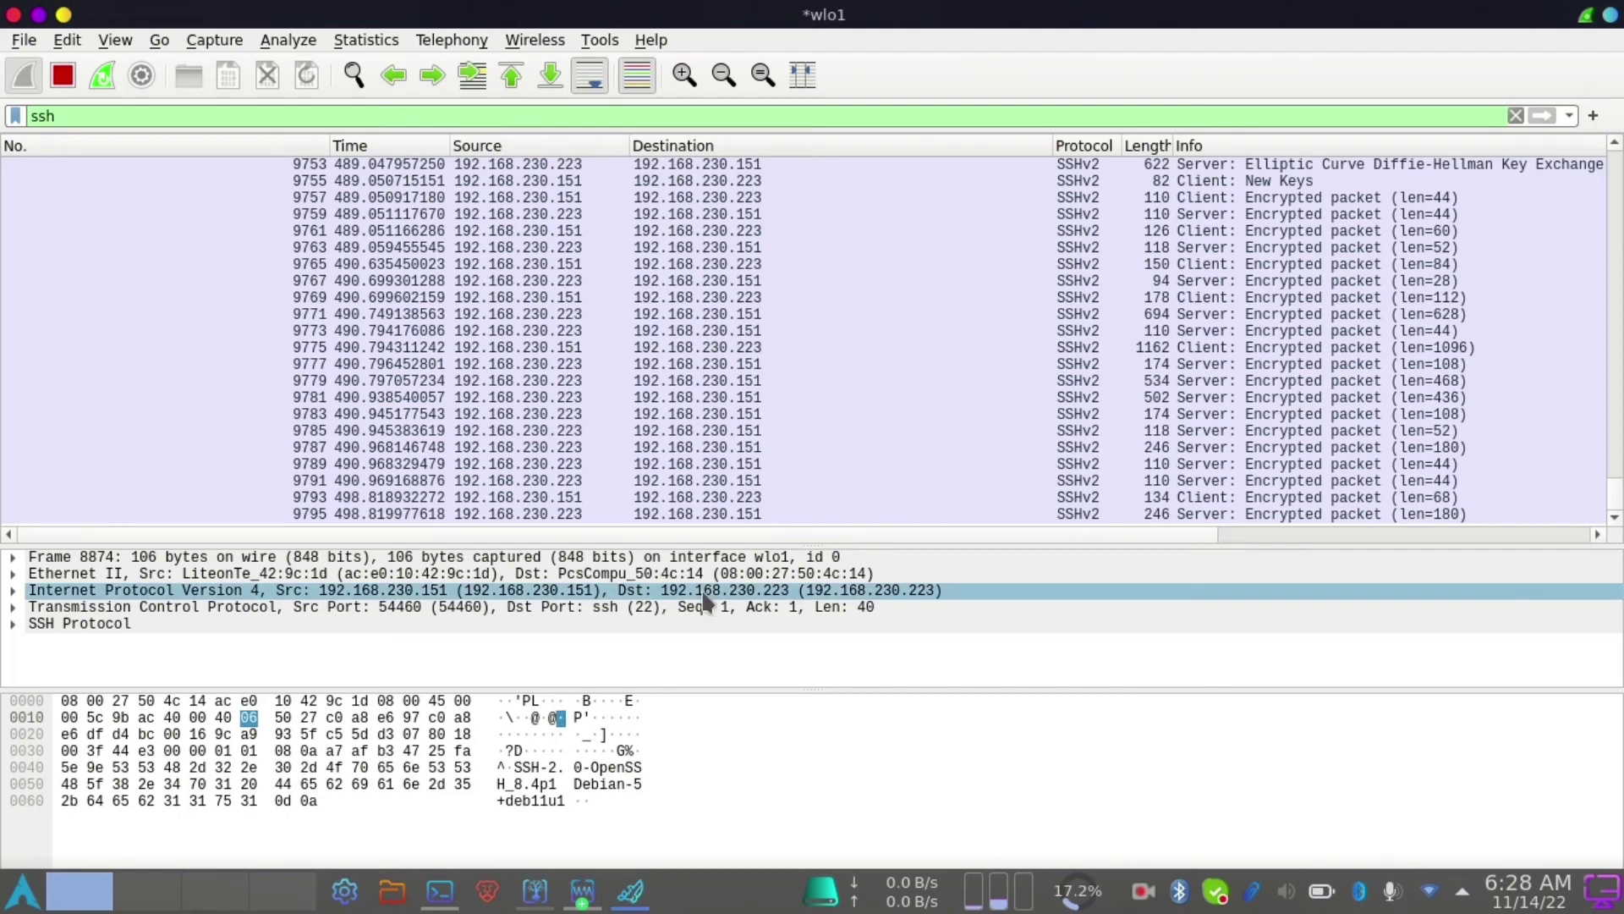